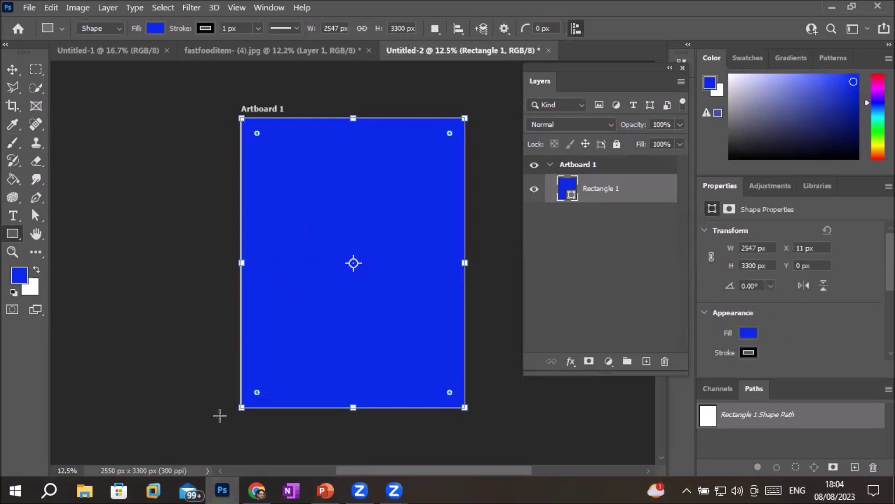
# Switch to File Explorer and open the Transparent PNG folder under _Graphics\Images on Local Disk (D:).
pyautogui.click(84, 491)
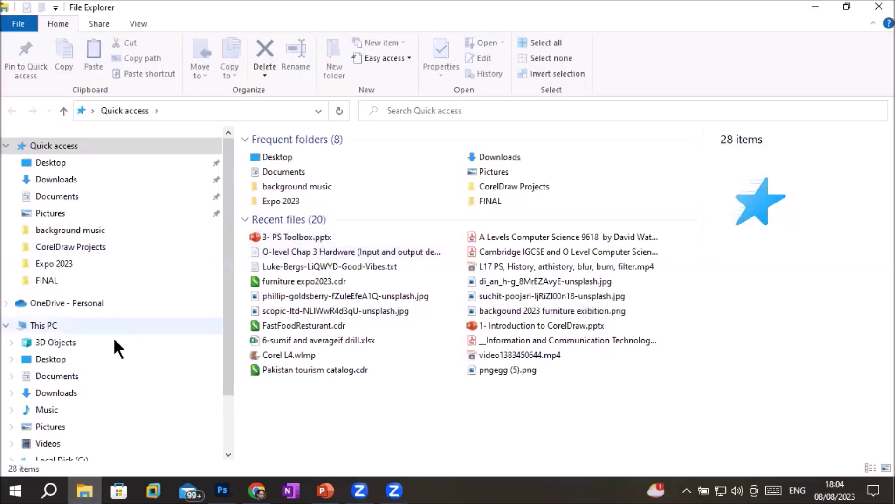
pyautogui.click(94, 323)
pyautogui.doubleClick(503, 342)
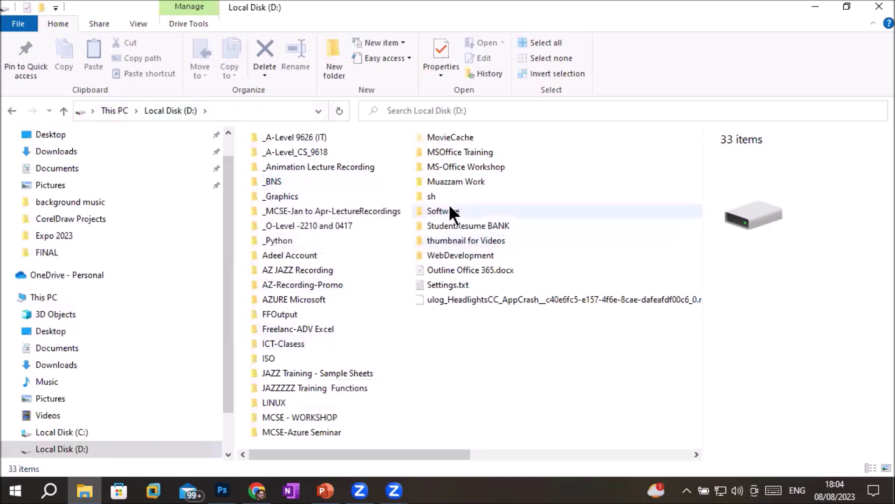
pyautogui.doubleClick(299, 196)
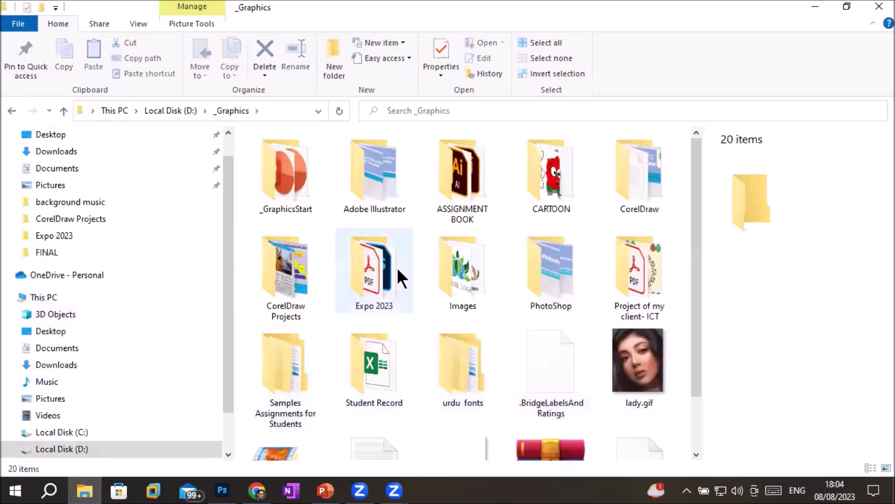
pyautogui.doubleClick(464, 268)
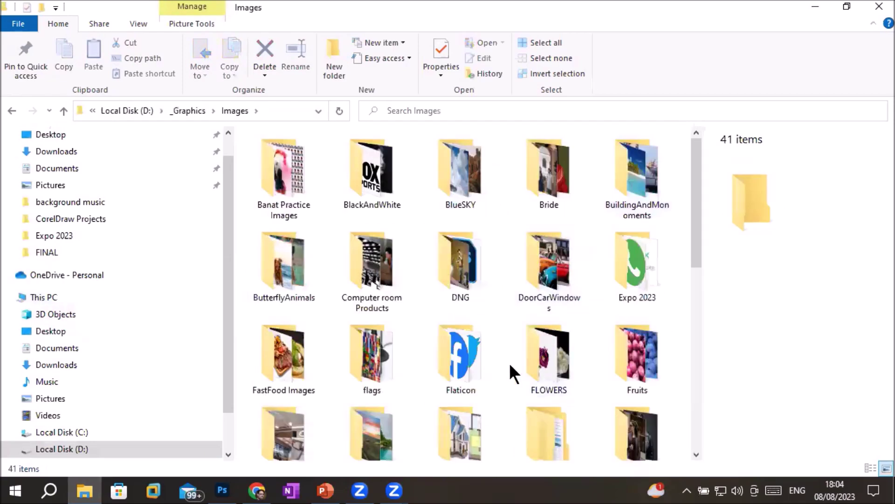
pyautogui.scroll(-10, 509, 363)
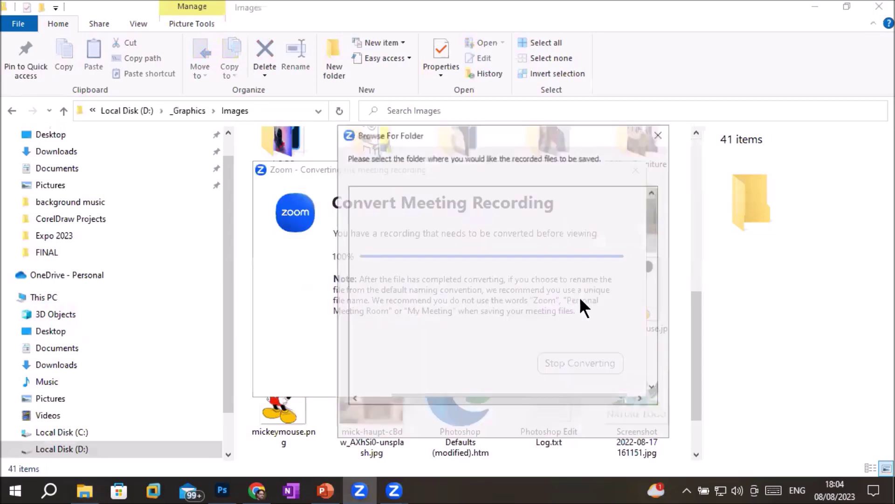
pyautogui.click(560, 418)
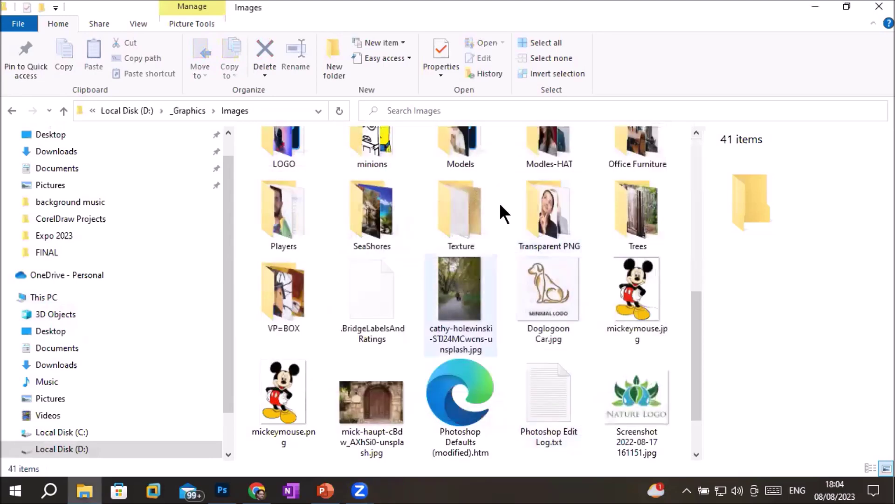
pyautogui.doubleClick(550, 239)
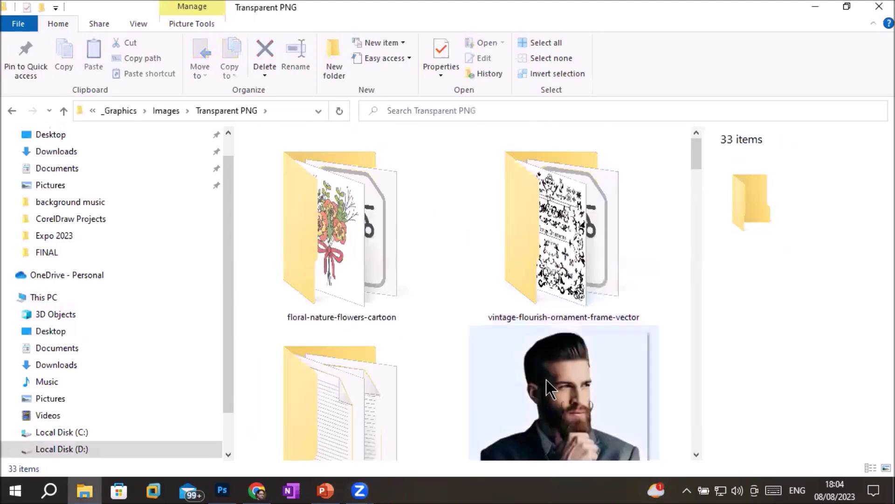
# Place the Model-F (1) image on Artboard 1 in Photoshop and scale it to about 280% around its centre.
pyautogui.scroll(-10, 550, 387)
pyautogui.click(552, 205)
pyautogui.moveTo(551, 205); pyautogui.dragTo(349, 270)
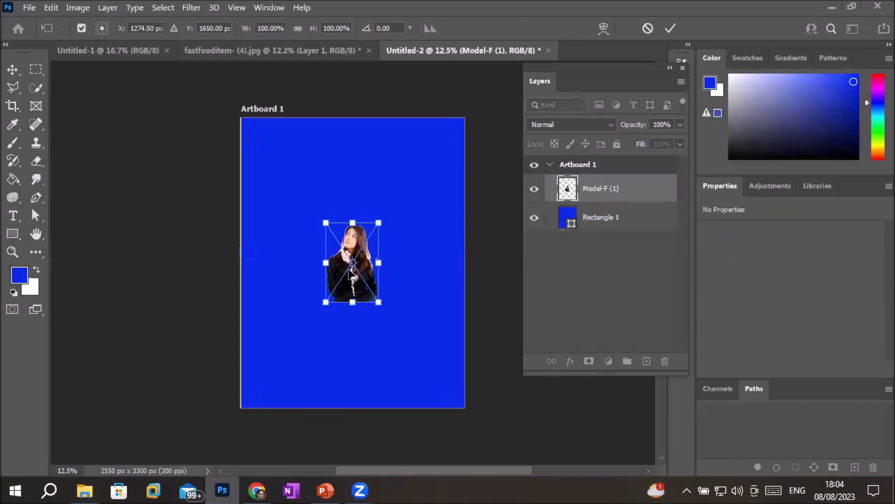
pyautogui.moveTo(379, 303); pyautogui.dragTo(457, 351)
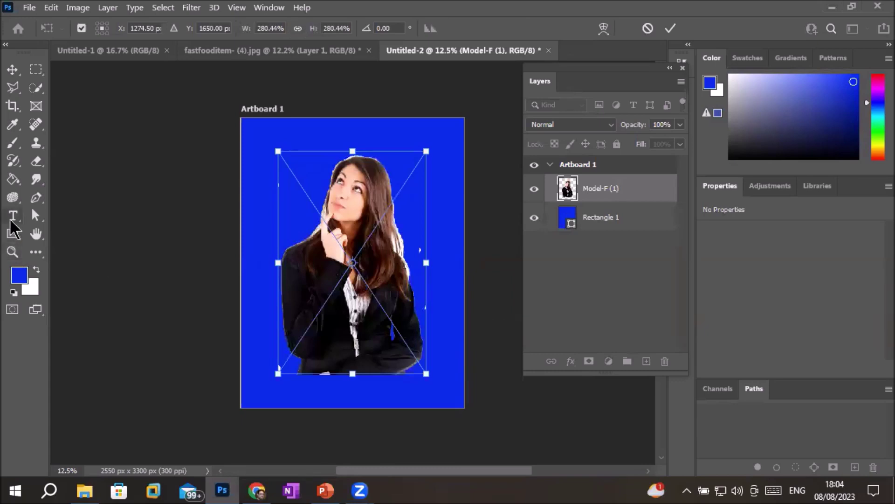
# Add the title "Desing One" in 72 pt Bing Bam Boum above the woman's head on Artboard 1.
pyautogui.click(14, 216)
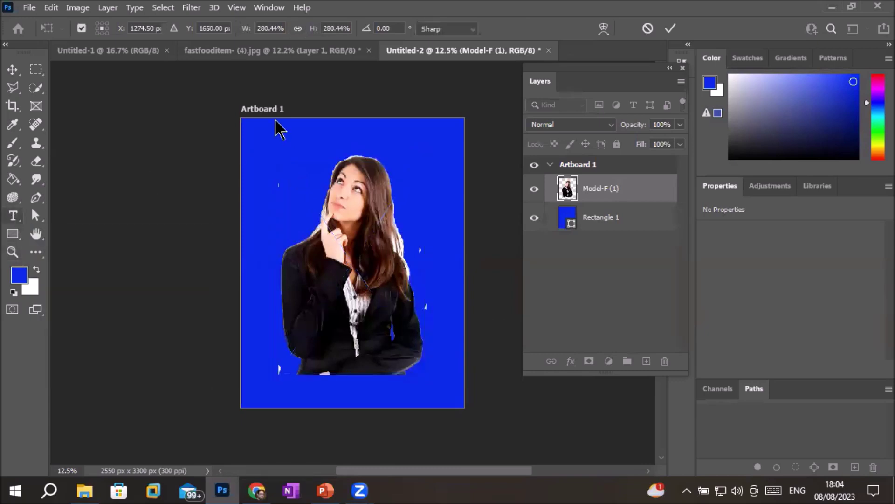
pyautogui.click(291, 134)
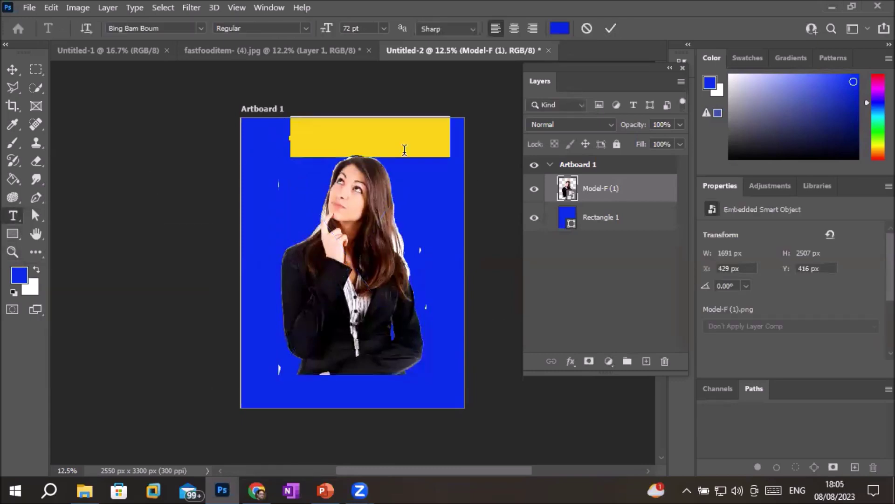
pyautogui.write('W')
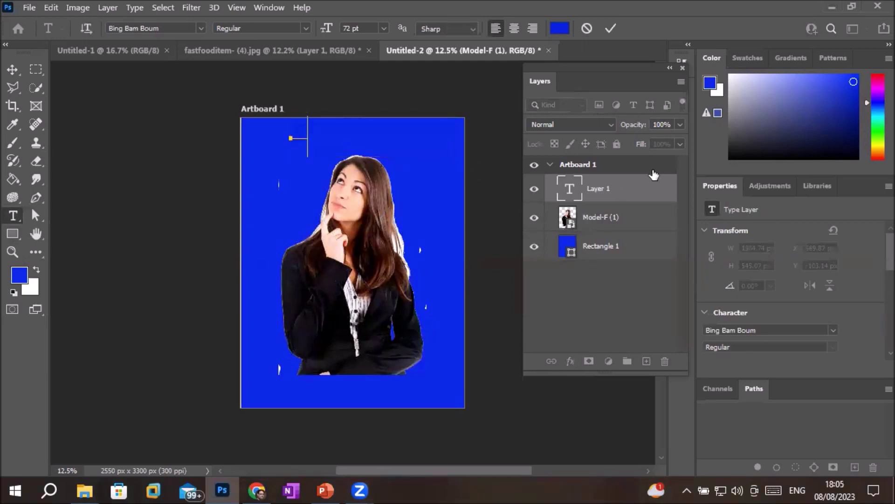
pyautogui.write('hats')
pyautogui.press('BackSpace')
pyautogui.press('BackSpace')
pyautogui.write('esign er')
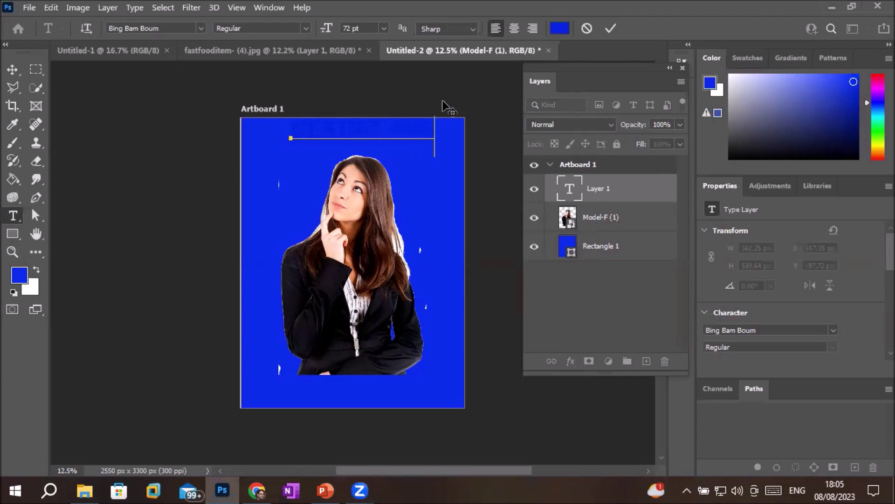
# Recolour the whole title text to lime green, hex 94df03.
pyautogui.moveTo(430, 125); pyautogui.dragTo(300, 104)
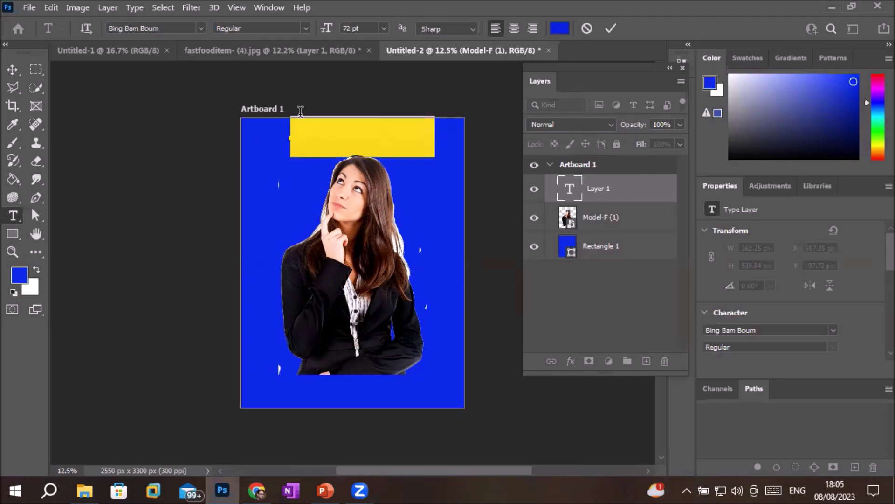
pyautogui.click(559, 28)
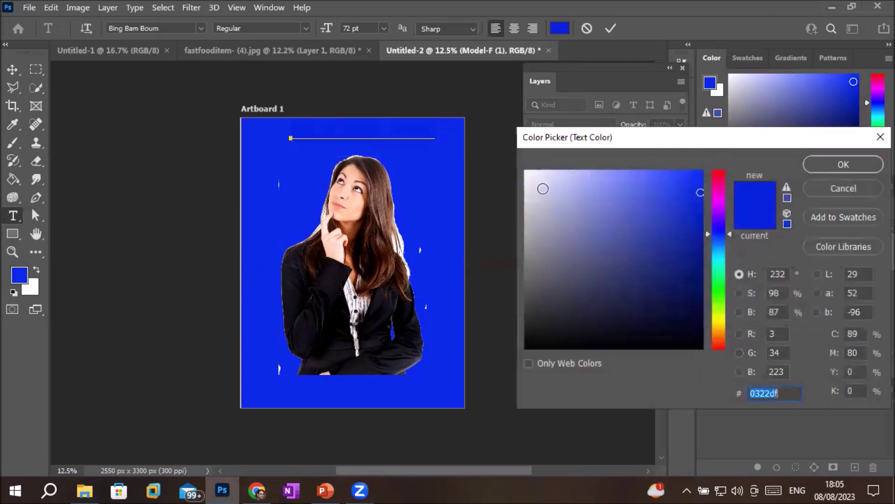
pyautogui.click(718, 309)
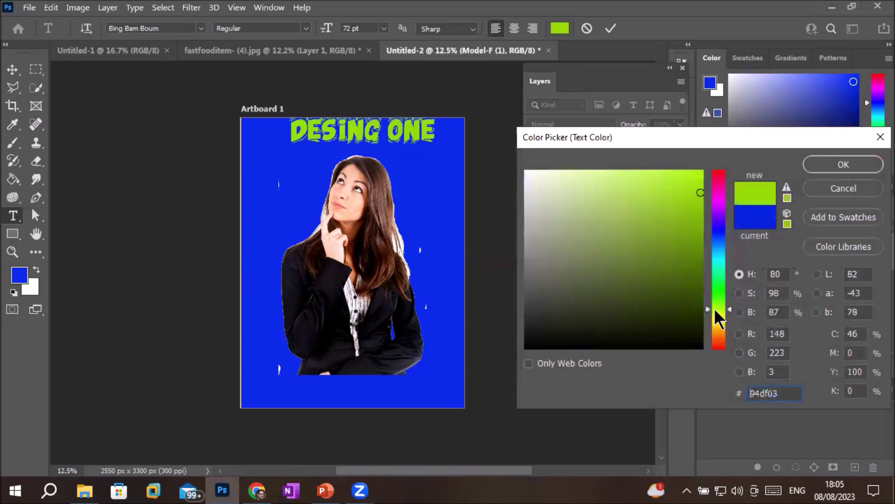
pyautogui.click(845, 165)
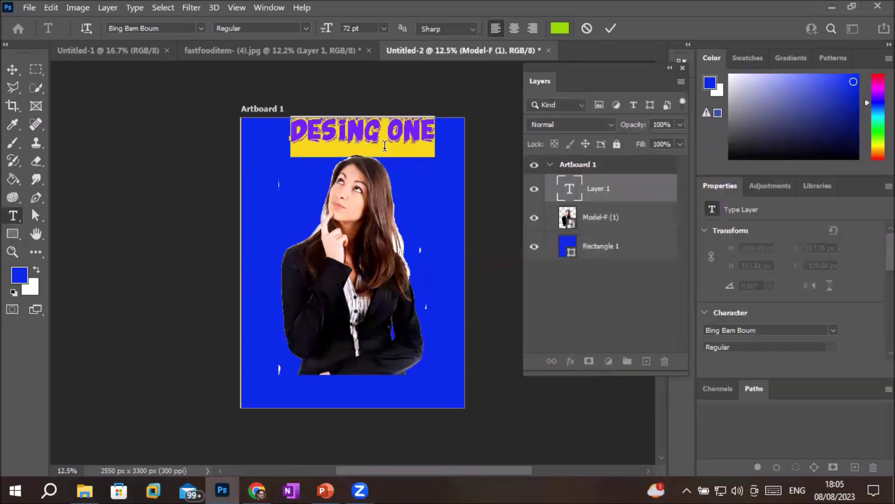
# Correct the title's spelling to "Design One" and move it slightly down so it sits inside the artboard.
pyautogui.click(349, 130)
pyautogui.click(372, 131)
pyautogui.press('BackSpace')
pyautogui.press('Right')
pyautogui.write('N')
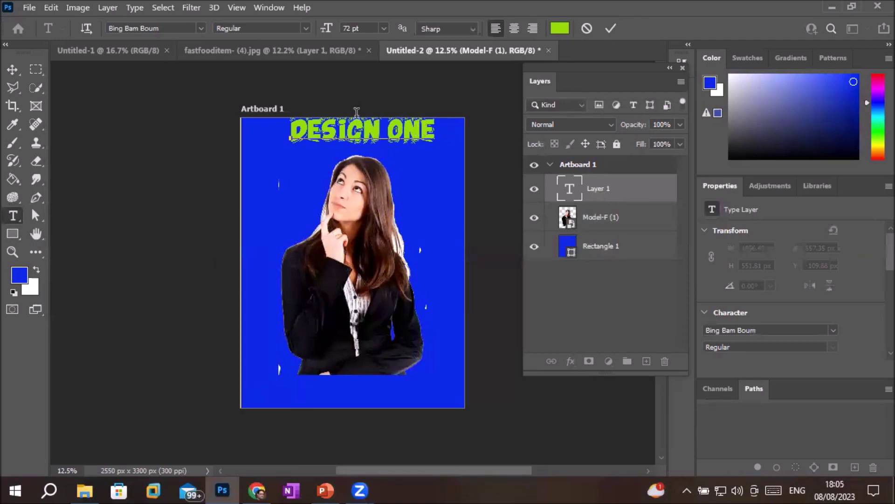
pyautogui.click(12, 69)
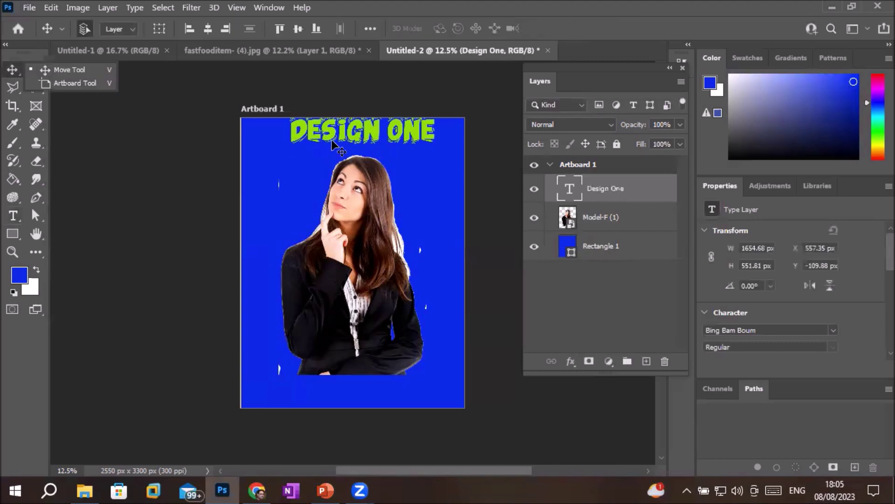
pyautogui.moveTo(330, 144); pyautogui.dragTo(330, 152)
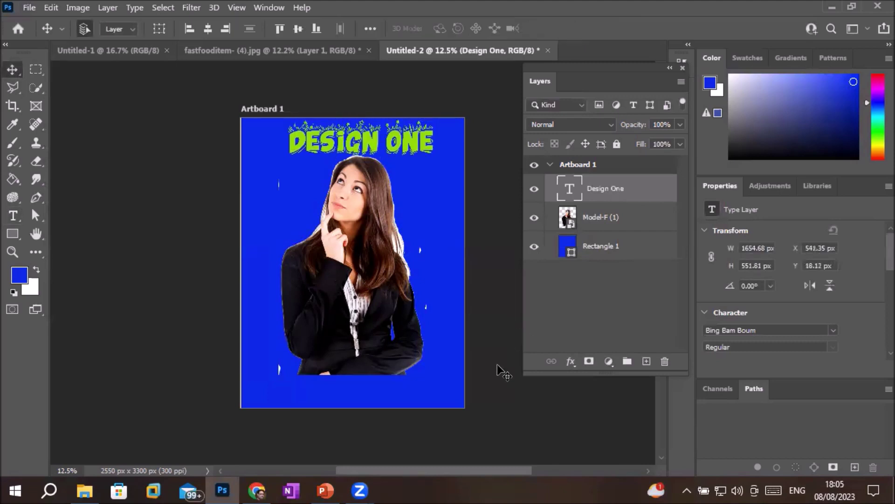
# Examine which layers Artboard 1 groups together and switch the whole artboard's visibility off and on.
pyautogui.click(550, 166)
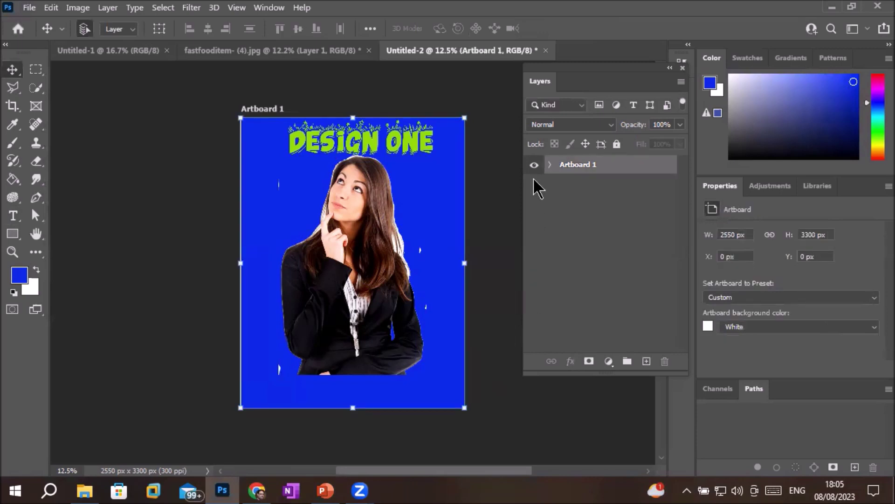
pyautogui.click(550, 166)
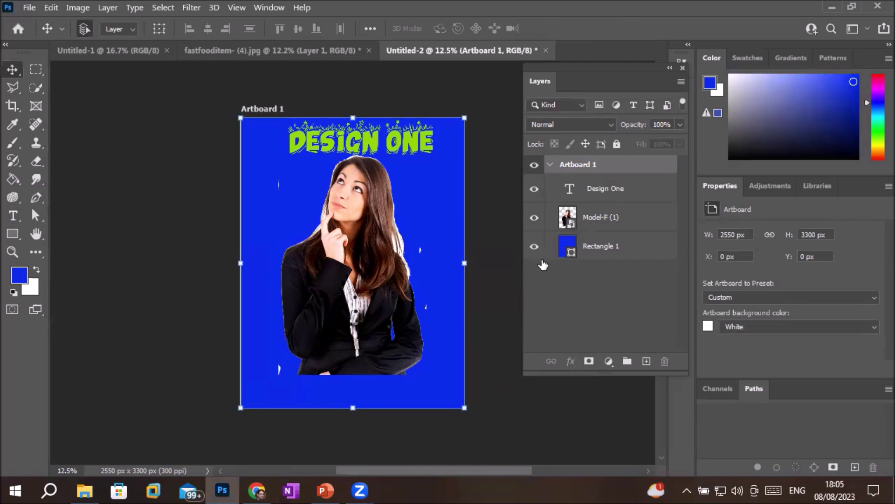
pyautogui.click(551, 167)
pyautogui.click(551, 166)
pyautogui.click(551, 166)
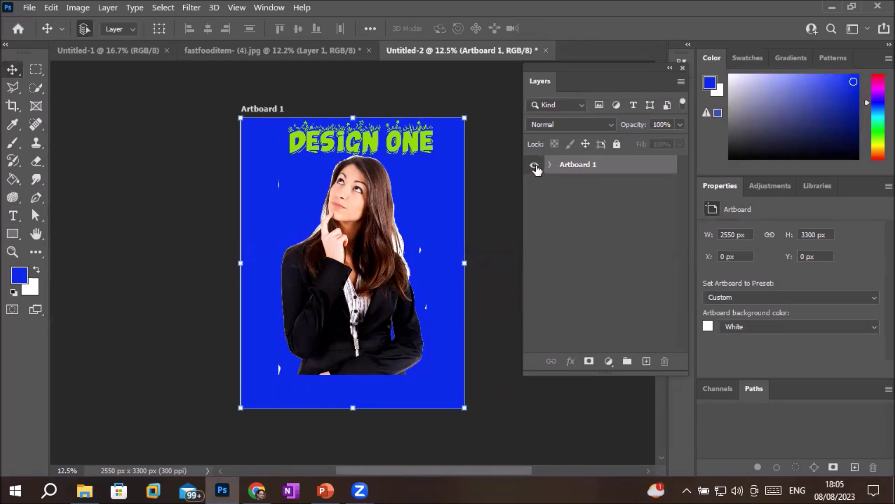
pyautogui.click(535, 166)
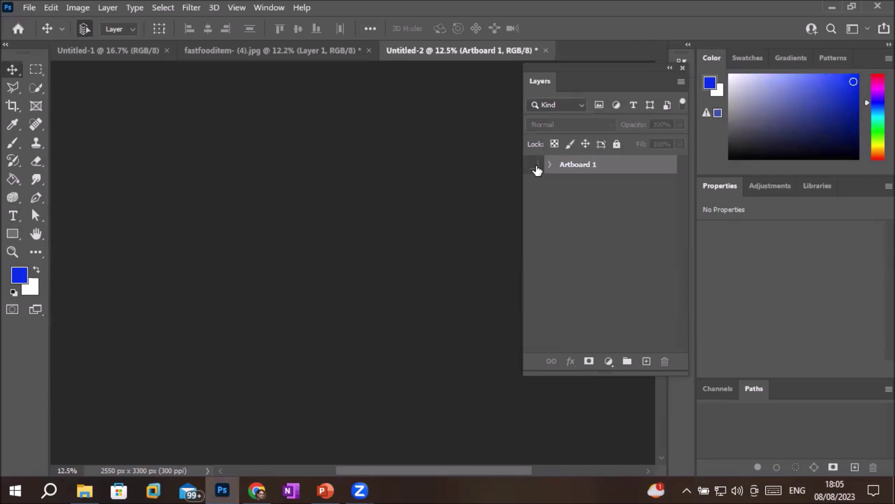
pyautogui.click(535, 166)
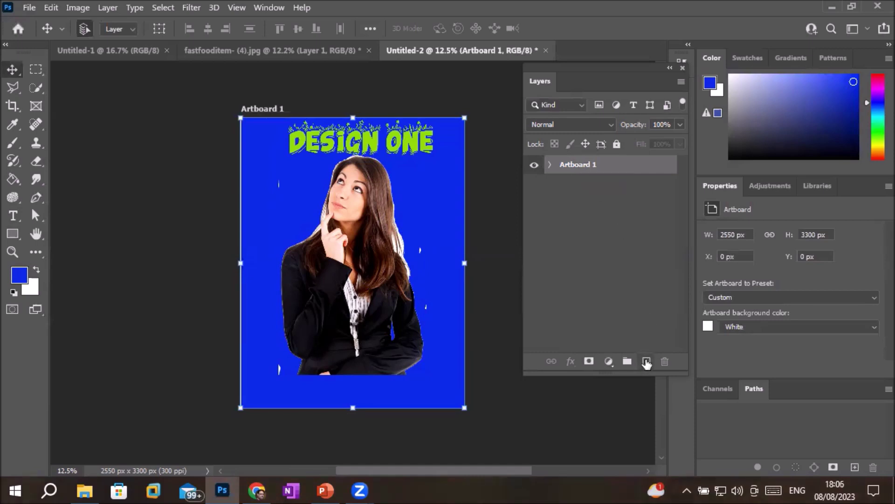
# Create a new empty layer and place it inside Artboard 1 above the Design One text layer.
pyautogui.click(646, 362)
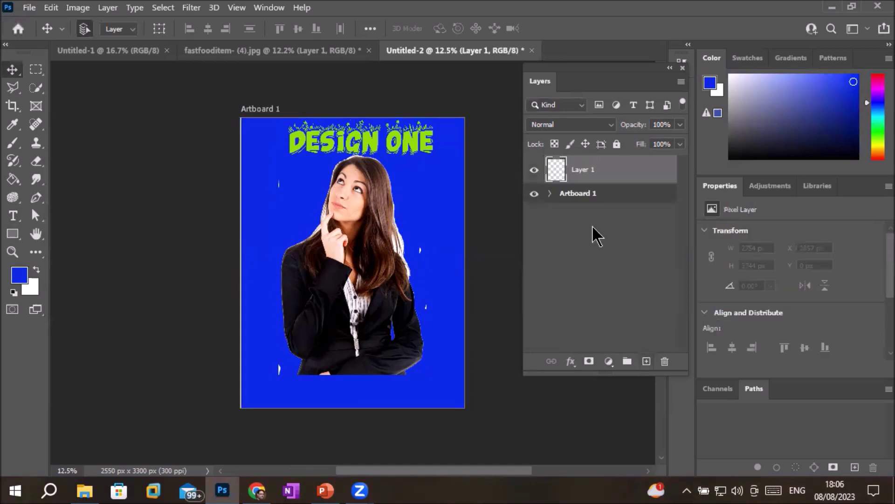
pyautogui.click(550, 194)
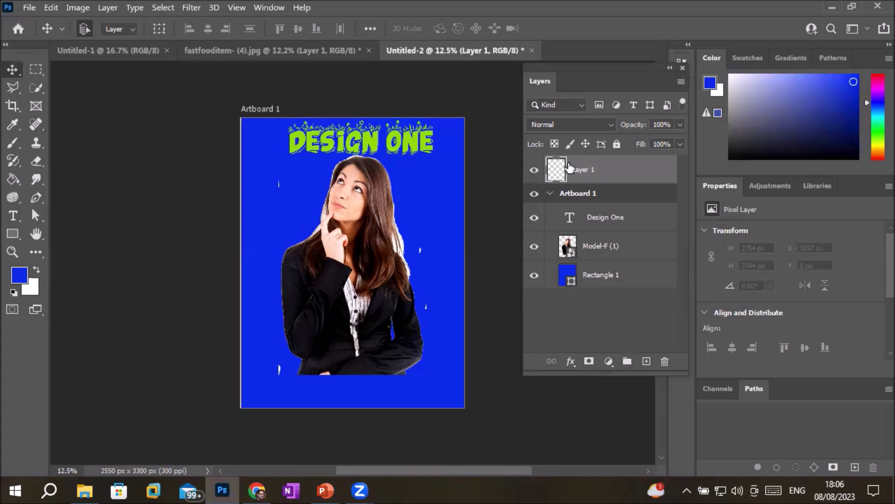
pyautogui.moveTo(569, 166); pyautogui.dragTo(569, 213)
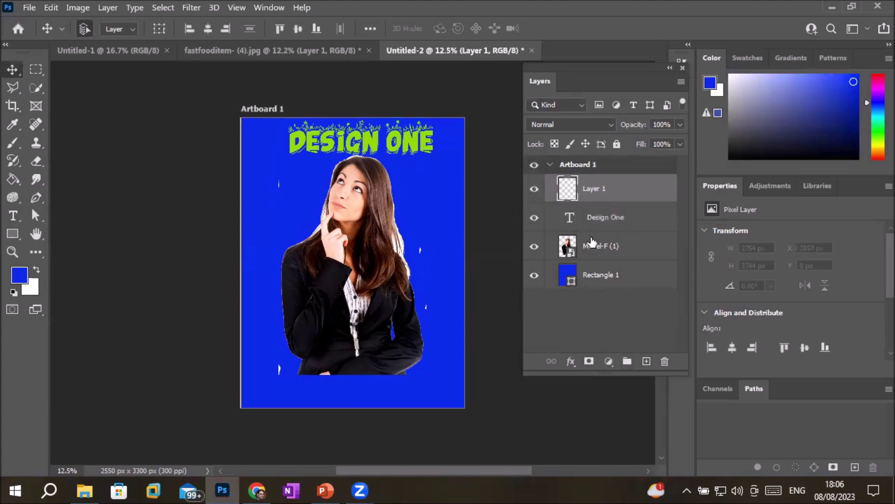
# Select the layers from Design One to Rectangle 1, collapse Artboard 1 and check its visibility off and on.
pyautogui.click(597, 221)
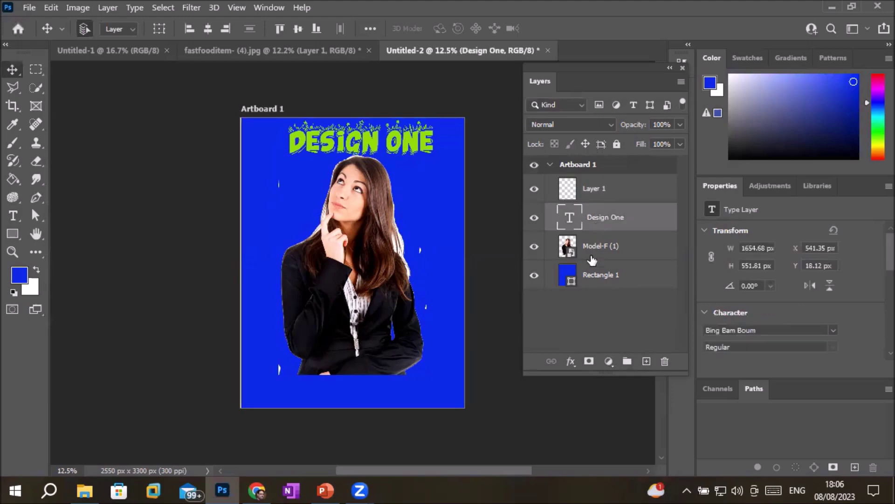
pyautogui.keyDown('shift'); pyautogui.click(590, 285); pyautogui.keyUp('shift')
pyautogui.moveTo(592, 222)
pyautogui.mouseDown()
pyautogui.moveTo(595, 195)
pyautogui.moveTo(596, 227)
pyautogui.mouseUp()
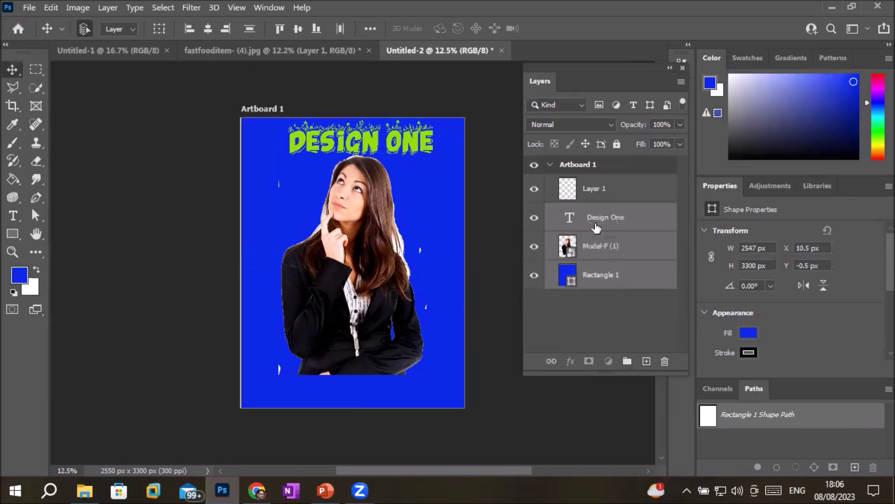
pyautogui.click(550, 171)
pyautogui.click(551, 169)
pyautogui.click(533, 167)
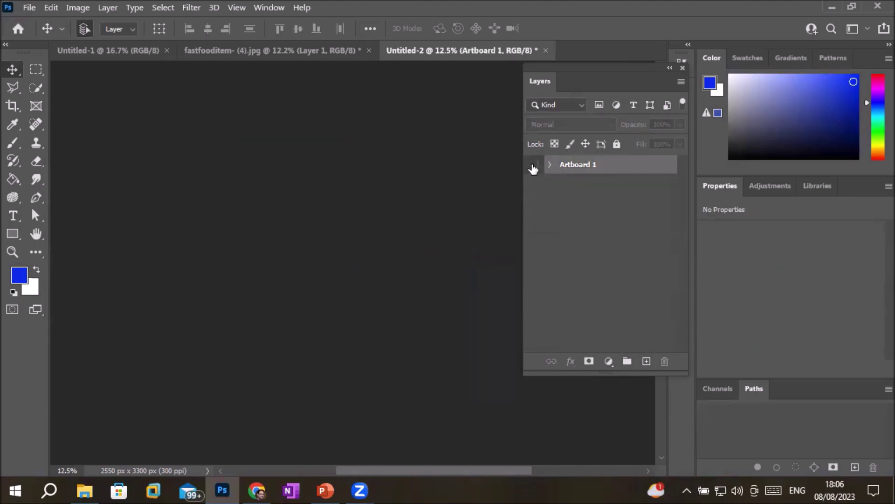
pyautogui.click(534, 166)
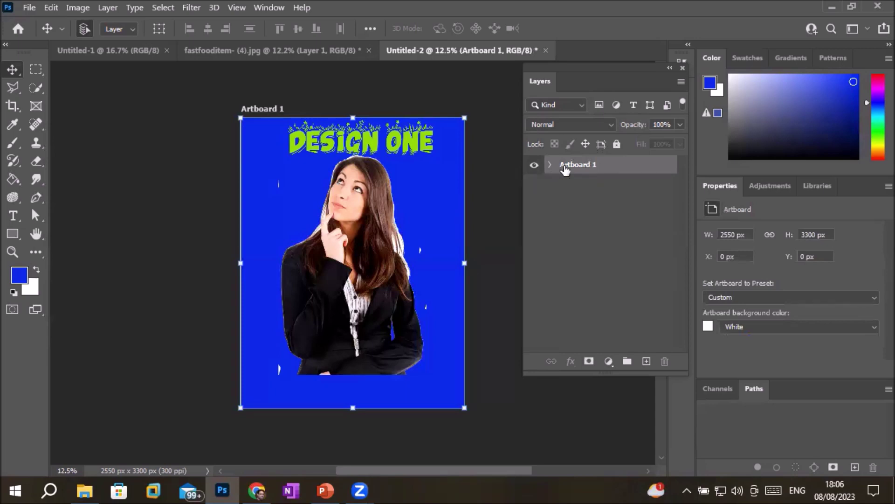
# Duplicate Artboard 1 with all its layers and inspect the layers in the copy.
pyautogui.rightClick(565, 172)
pyautogui.click(558, 173)
pyautogui.moveTo(576, 174); pyautogui.dragTo(647, 361)
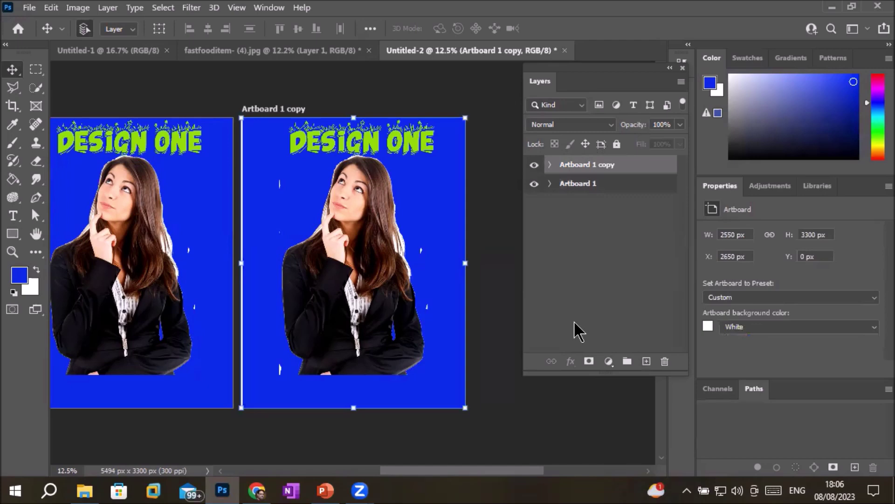
pyautogui.click(549, 165)
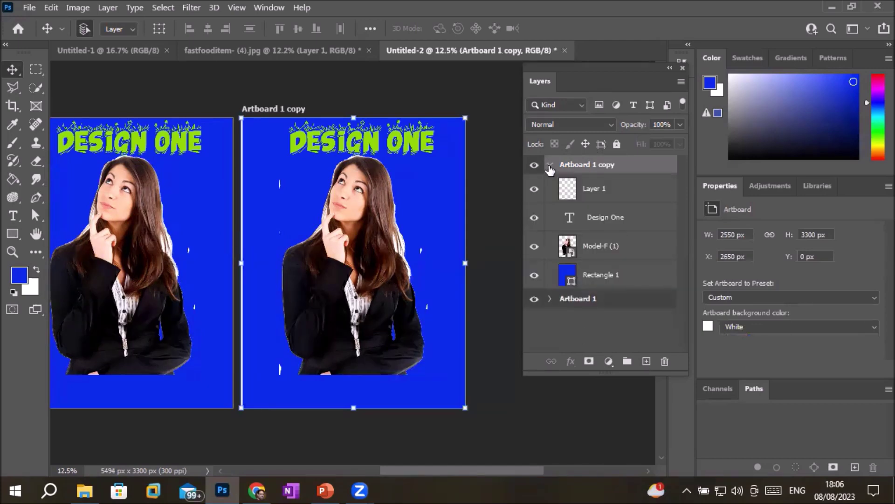
pyautogui.click(549, 166)
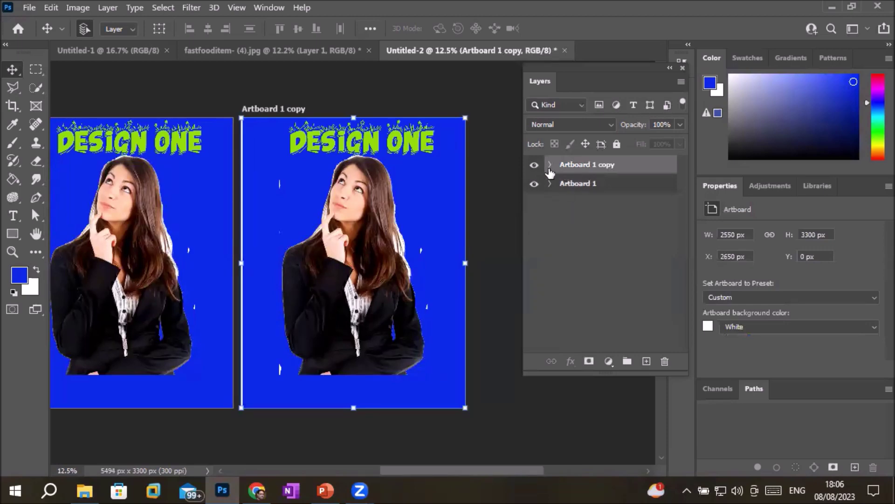
# Fill the Rectangle 1 background in Artboard 1 copy with a bright green foreground color.
pyautogui.click(549, 167)
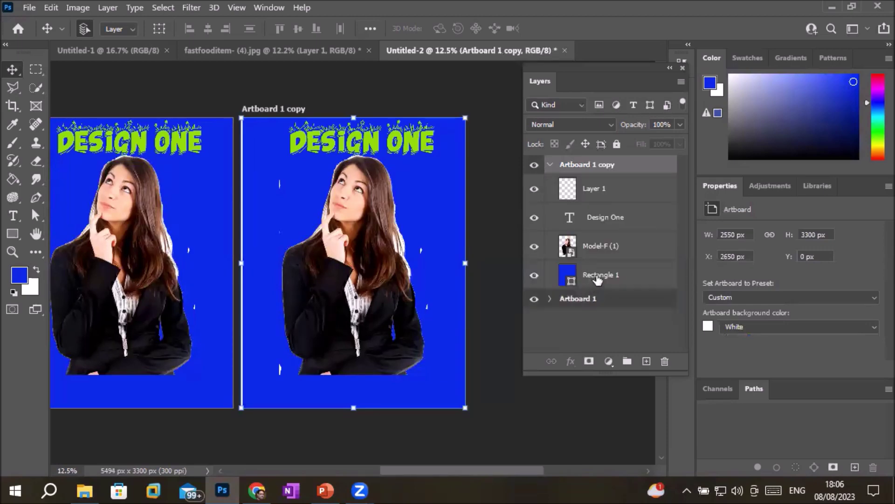
pyautogui.click(597, 278)
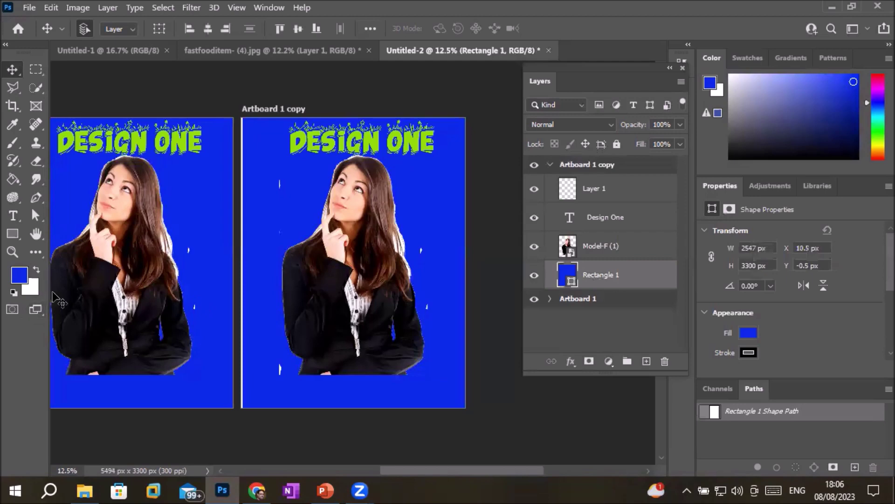
pyautogui.click(19, 275)
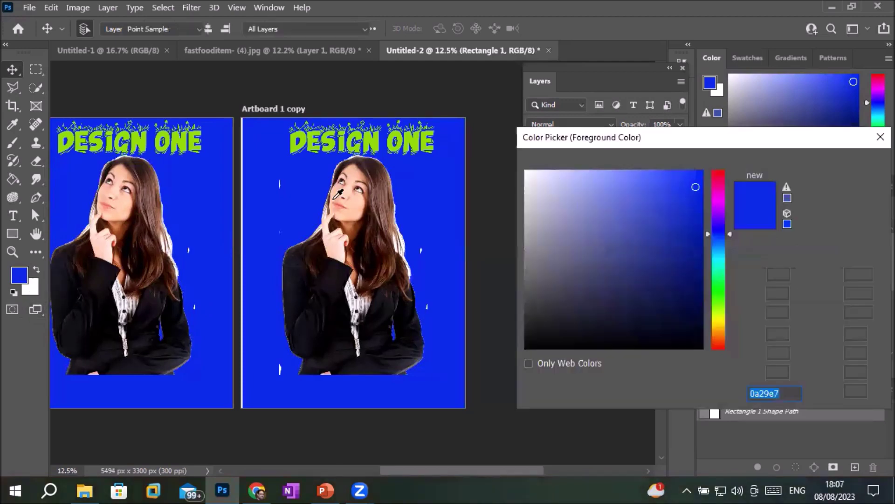
pyautogui.moveTo(720, 304); pyautogui.dragTo(719, 299)
pyautogui.click(691, 178)
pyautogui.click(843, 171)
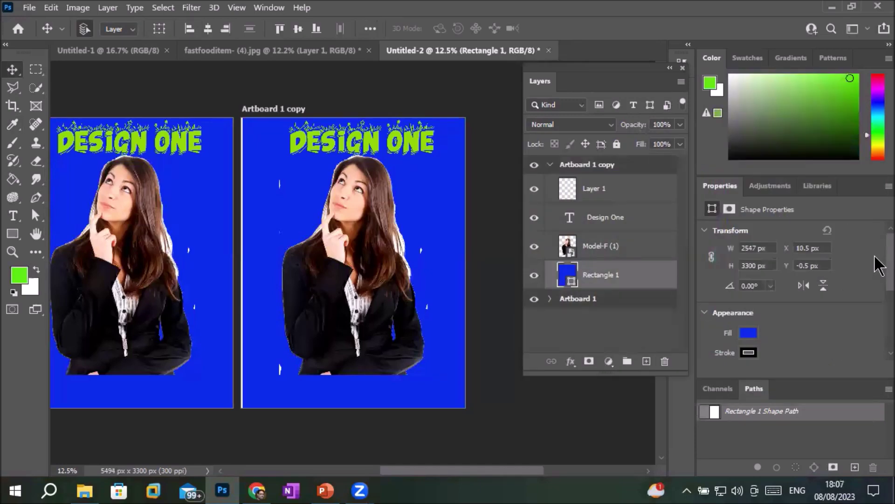
pyautogui.hotkey('alt', 'BackSpace')
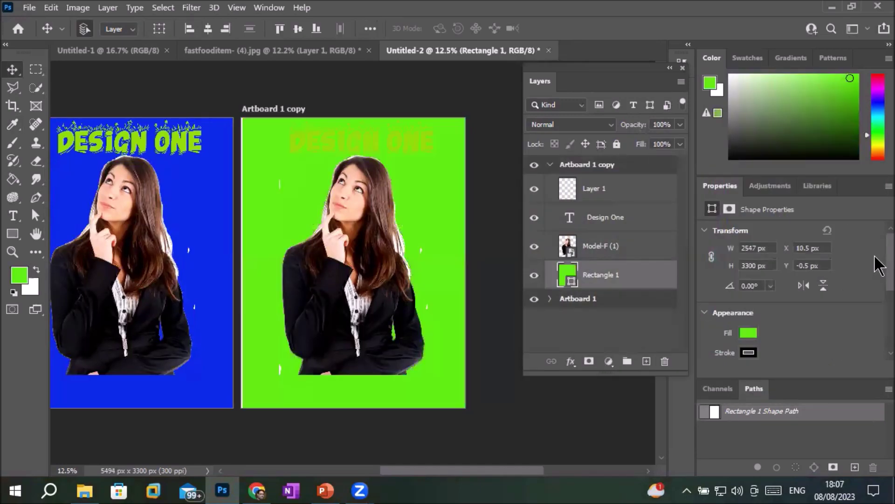
# Change the color of the Design One title text in Artboard 1 copy to red.
pyautogui.click(600, 225)
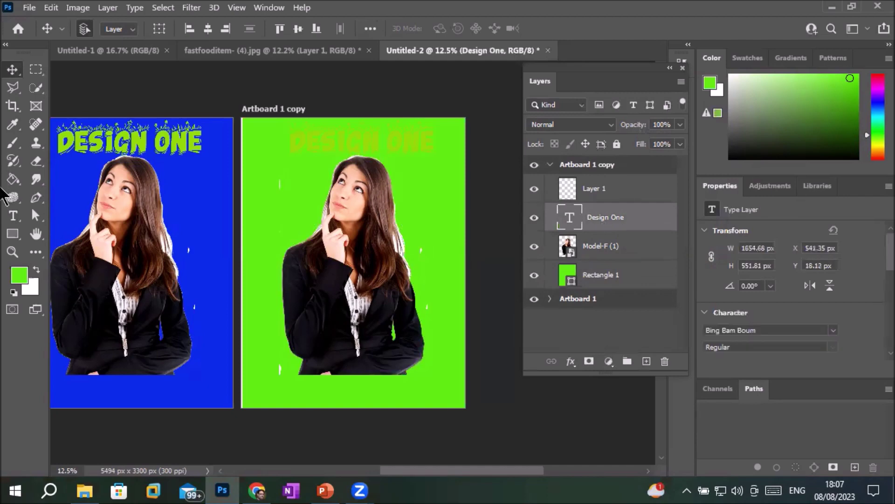
pyautogui.click(13, 215)
pyautogui.click(391, 142)
pyautogui.moveTo(430, 143); pyautogui.dragTo(286, 146)
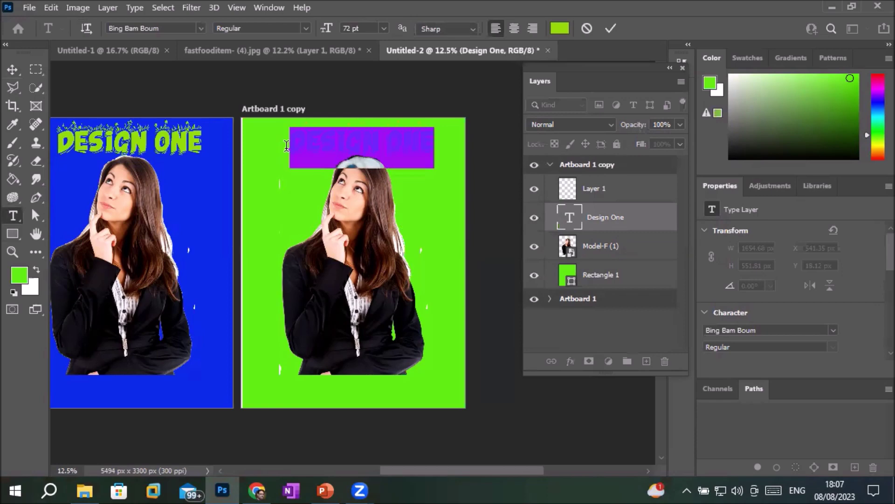
pyautogui.click(560, 29)
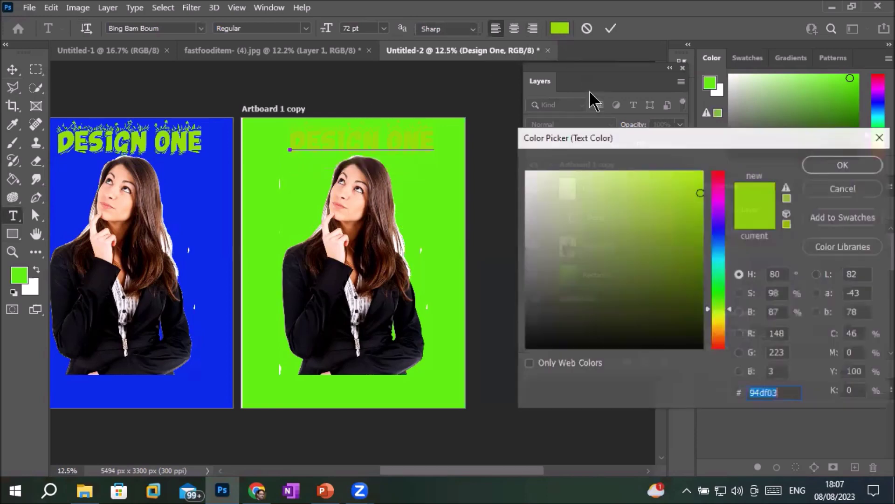
pyautogui.click(719, 174)
pyautogui.click(695, 174)
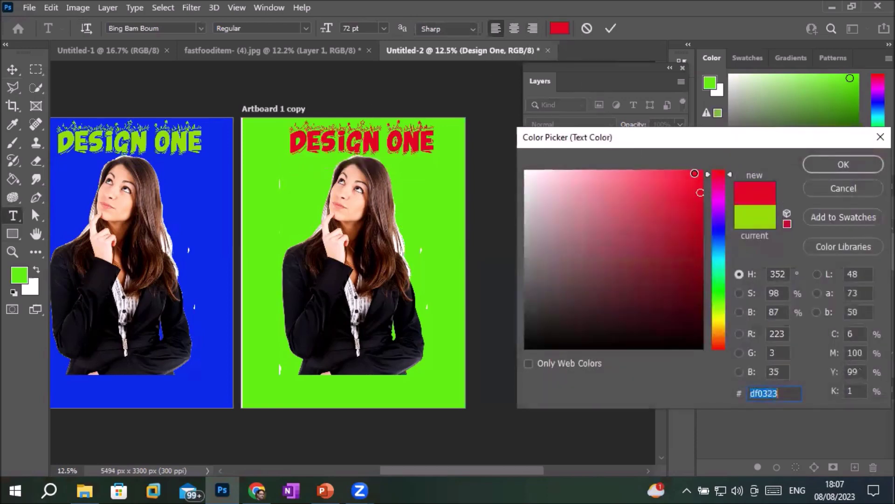
pyautogui.click(836, 164)
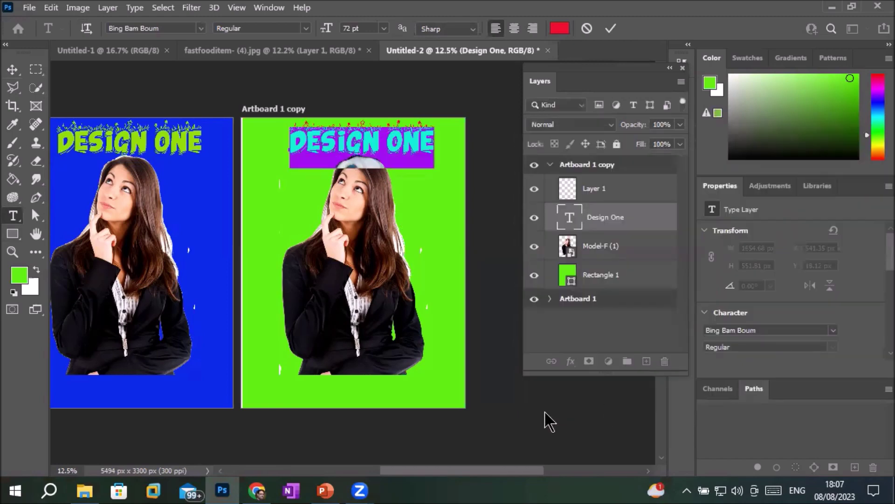
pyautogui.click(517, 409)
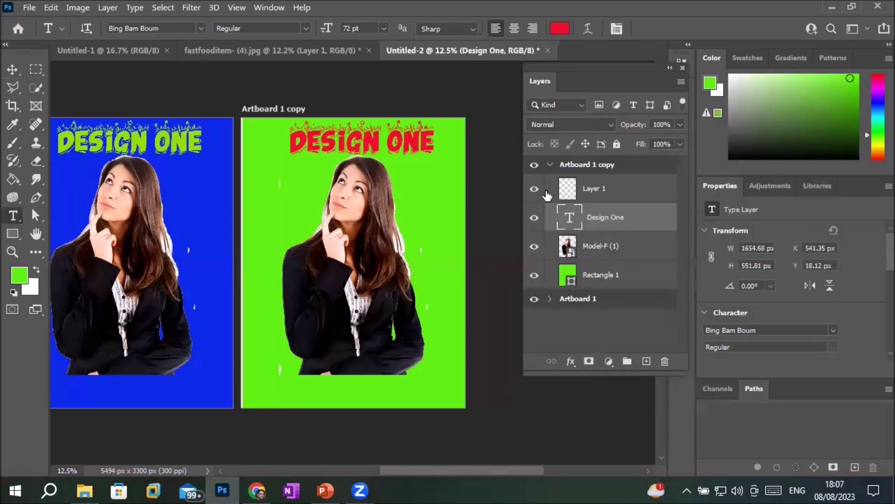
# Collapse Artboard 1 copy and switch the visibility of each of the two artboards off and on.
pyautogui.click(550, 164)
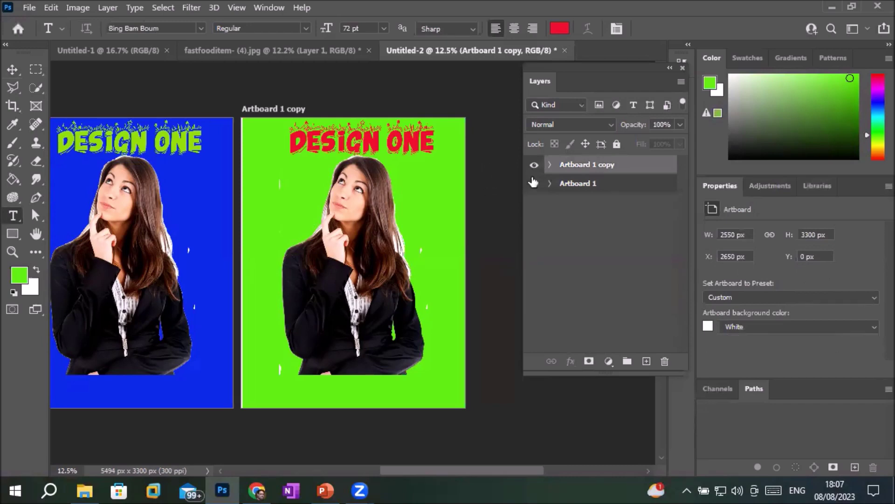
pyautogui.click(536, 166)
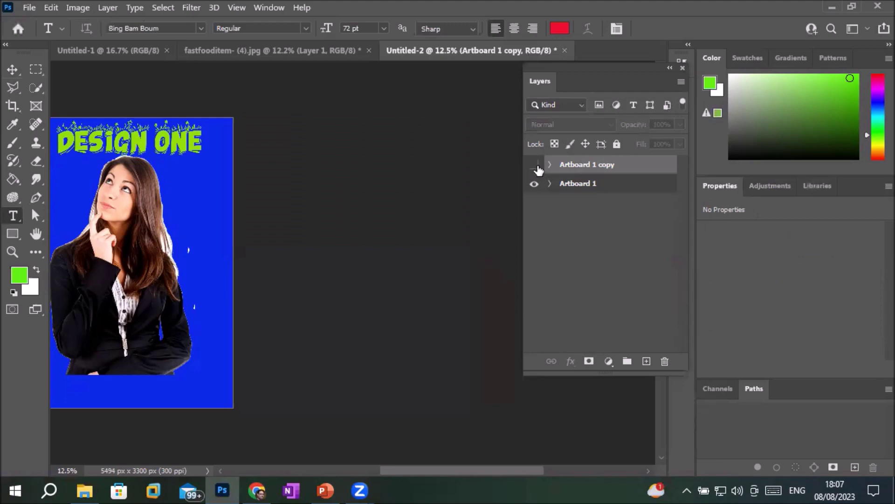
pyautogui.click(536, 165)
pyautogui.click(534, 184)
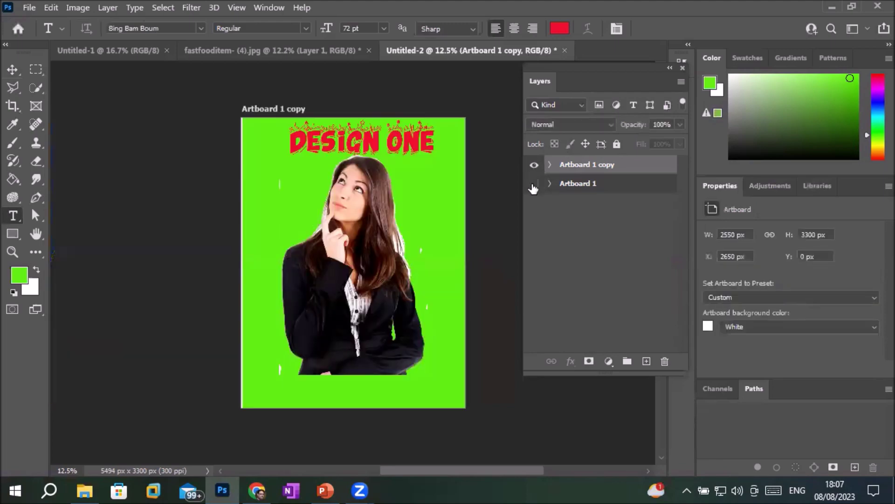
pyautogui.click(534, 184)
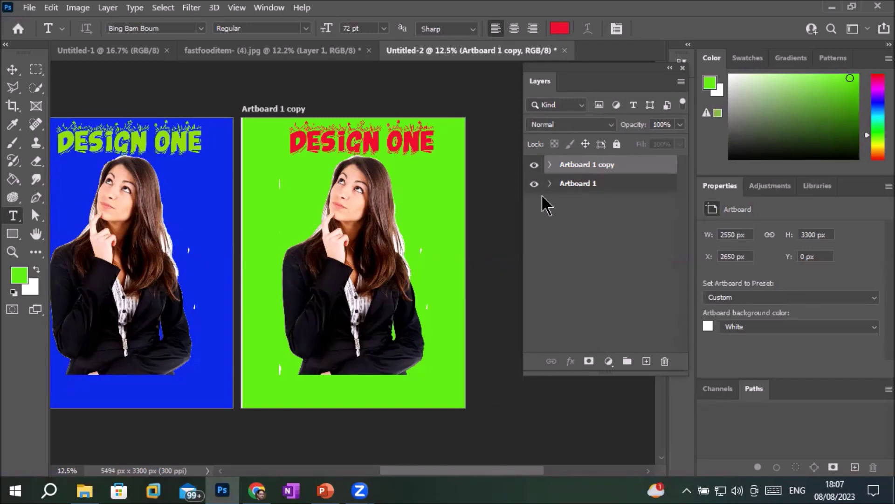
# Duplicate Artboard 1 copy with all its layers and view the three artboards side by side.
pyautogui.moveTo(566, 169); pyautogui.dragTo(646, 363)
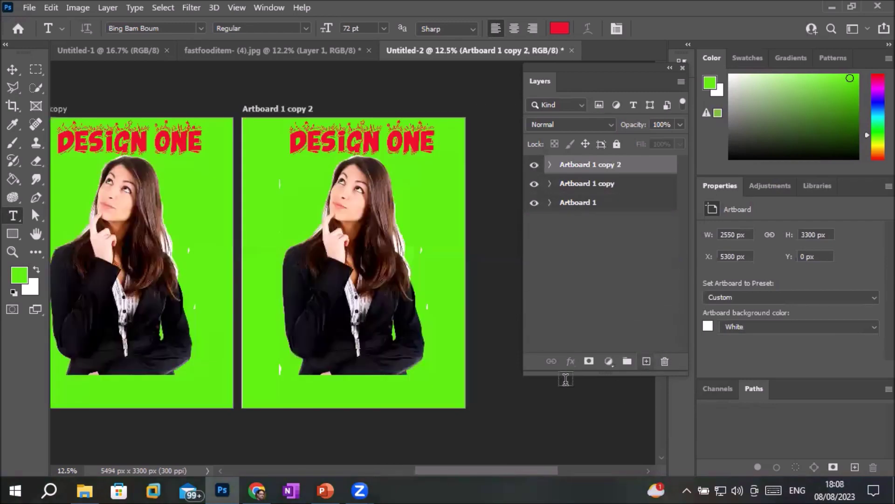
pyautogui.scroll(-4, 378, 306)
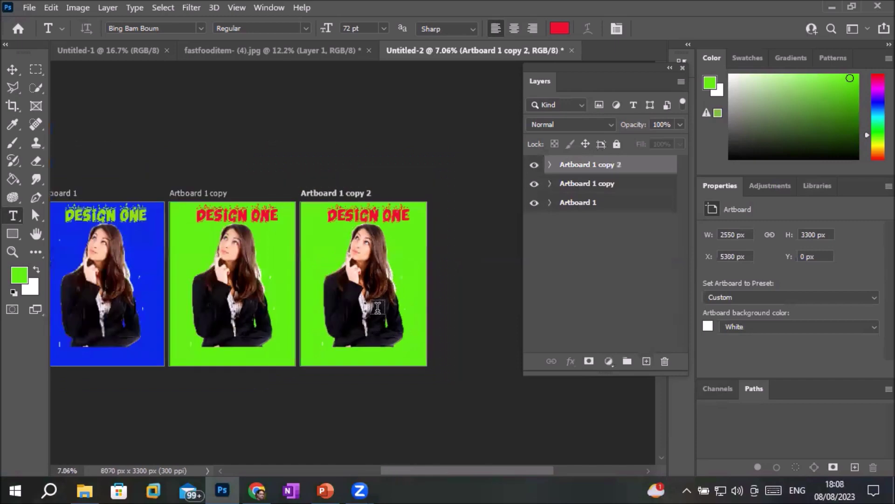
pyautogui.scroll(-2, 378, 307)
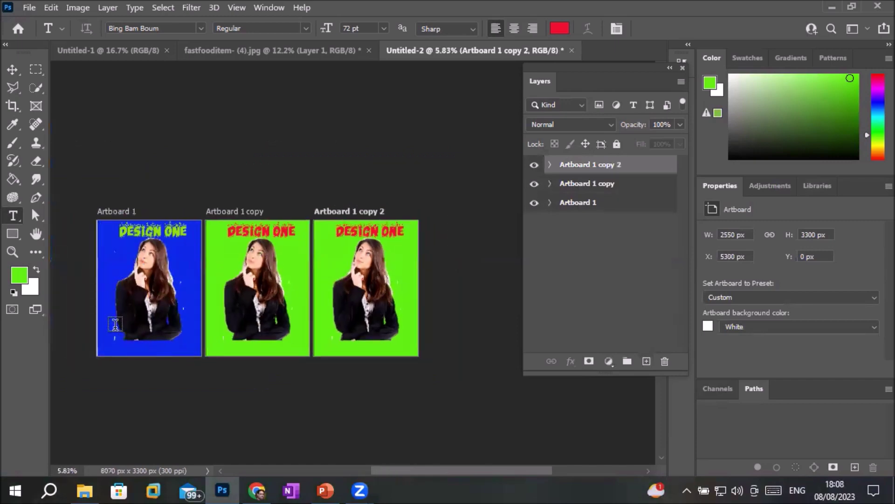
pyautogui.scroll(1, 115, 324)
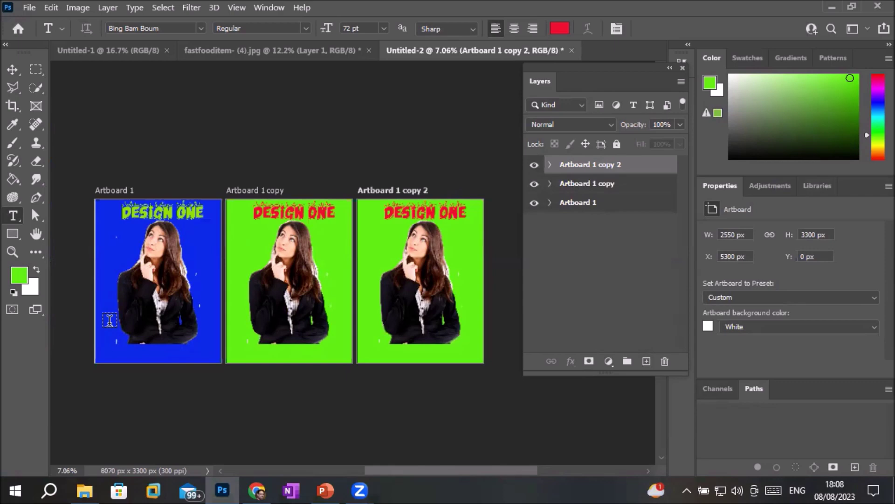
# Move the Design One title in Artboard 1 copy 2 to the bottom edge below the model, and collapse the artboard.
pyautogui.click(550, 165)
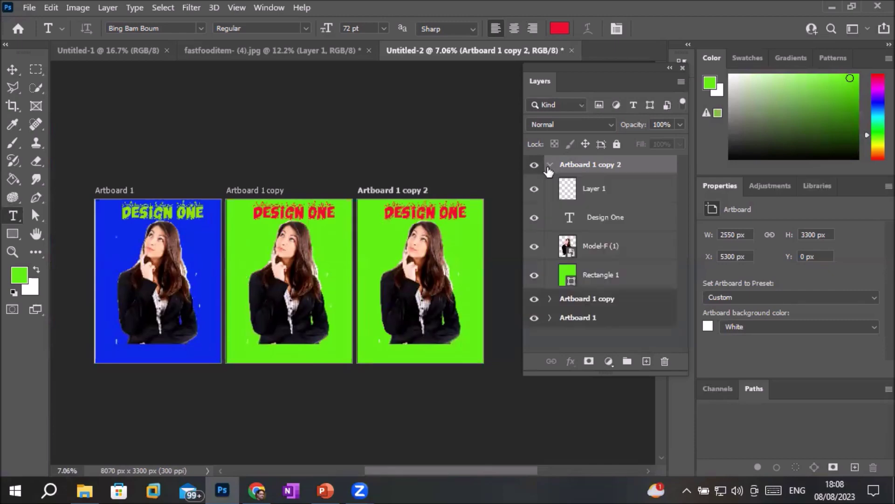
pyautogui.click(606, 225)
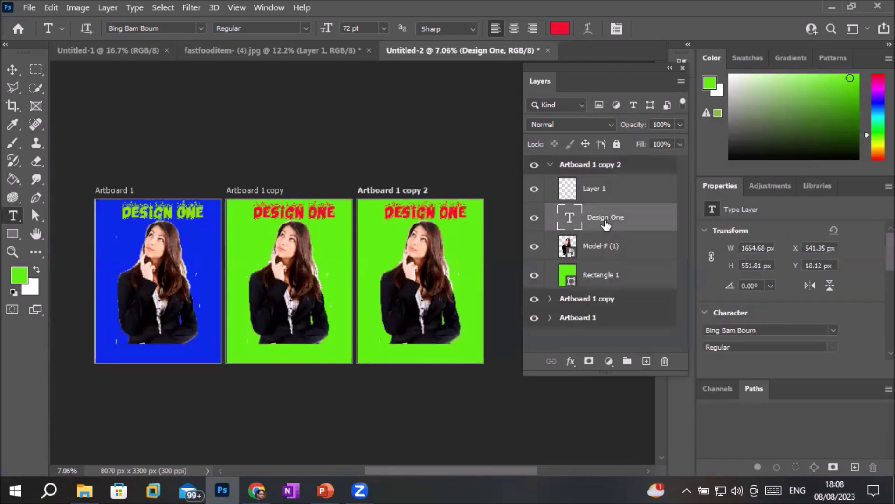
pyautogui.hotkey('ctrl', 't')
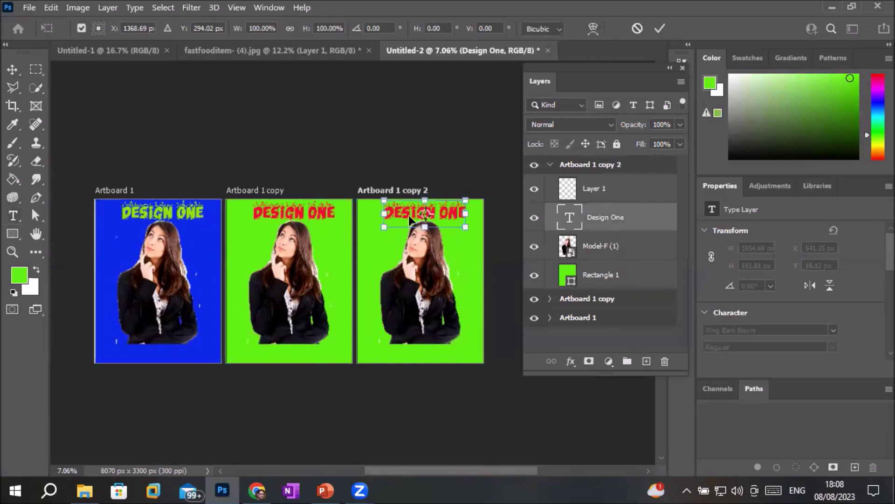
pyautogui.moveTo(408, 215); pyautogui.dragTo(408, 361)
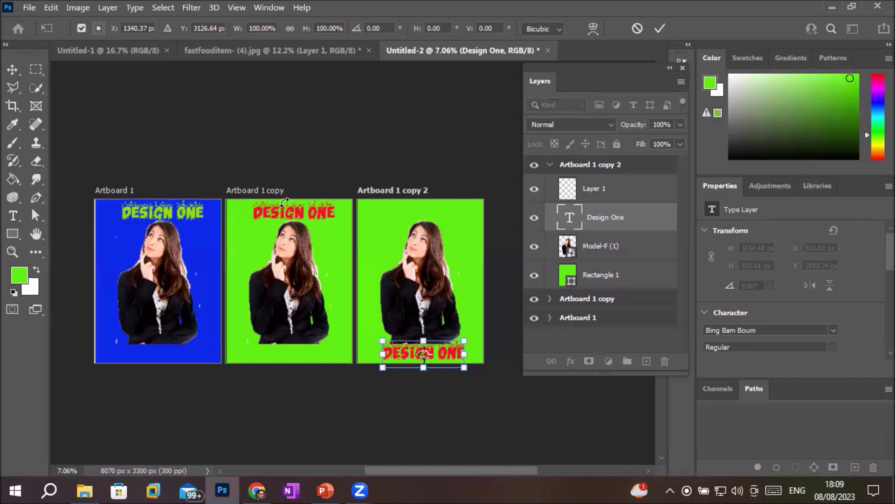
pyautogui.click(550, 164)
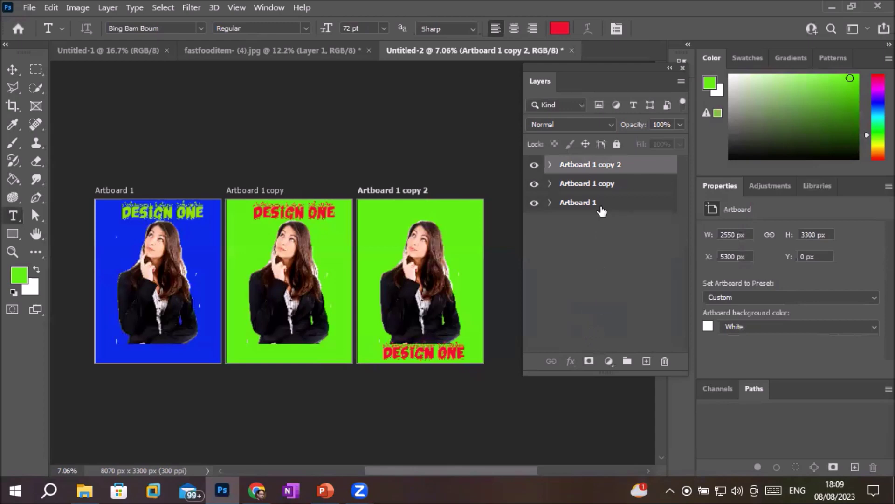
# Delete Artboard 1 copy together with its contents.
pyautogui.click(601, 208)
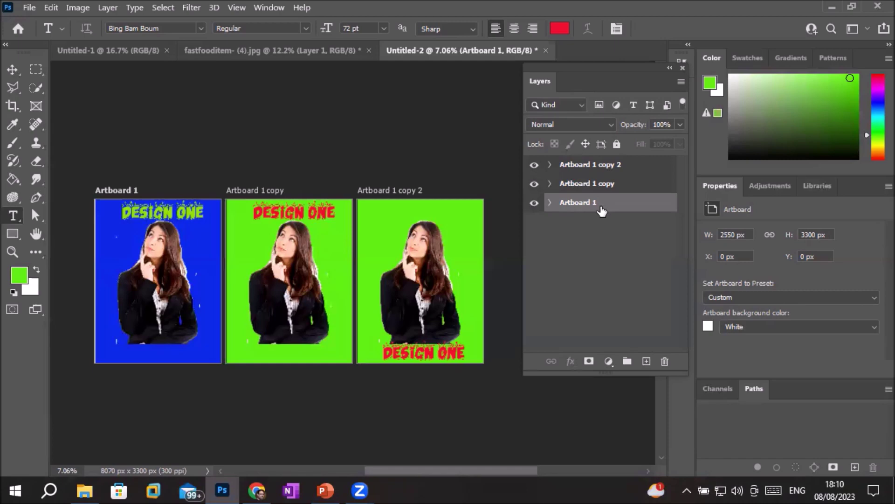
pyautogui.click(578, 187)
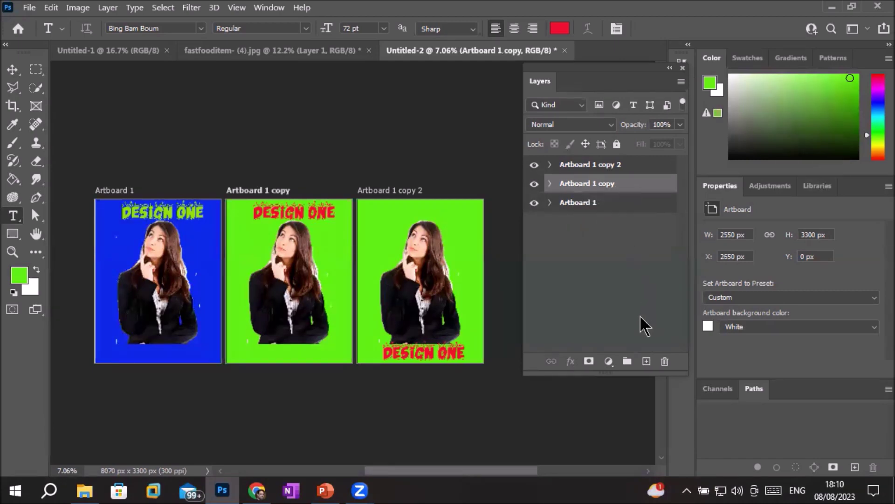
pyautogui.click(665, 360)
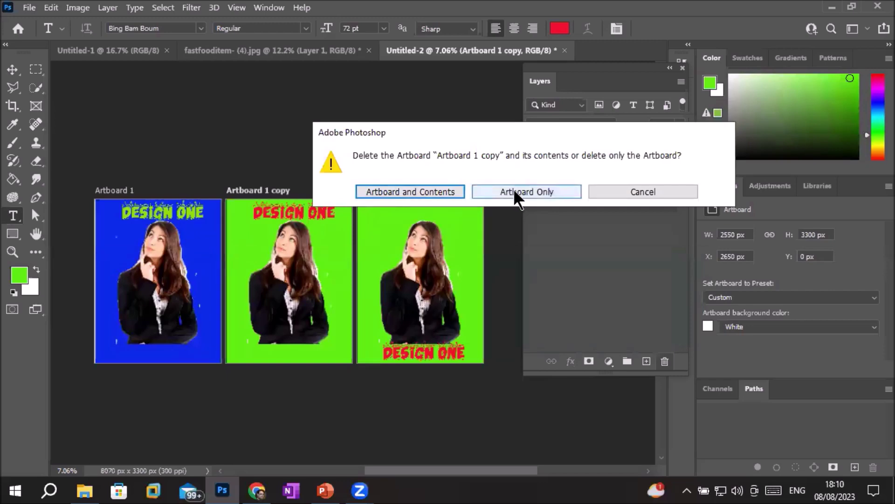
pyautogui.click(434, 190)
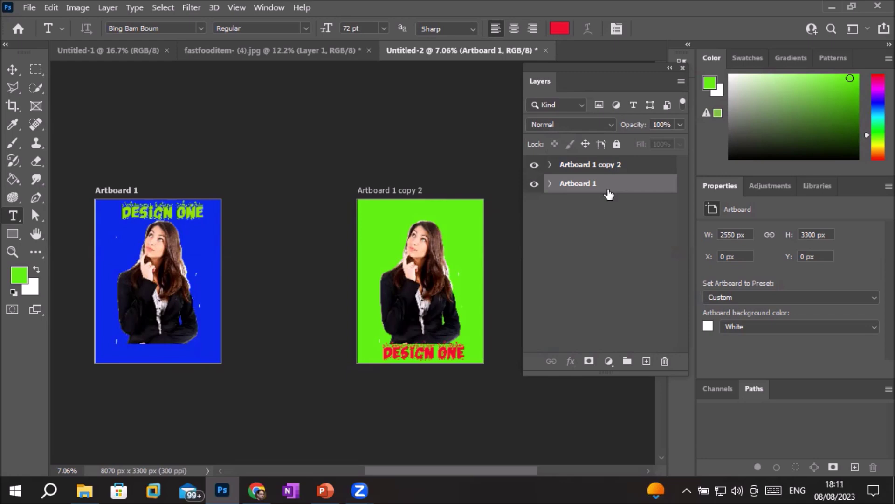
# Create a new Letter document, 8.5 x 11 inches at 300 pixels/inch, with the Artboards option off.
pyautogui.click(29, 8)
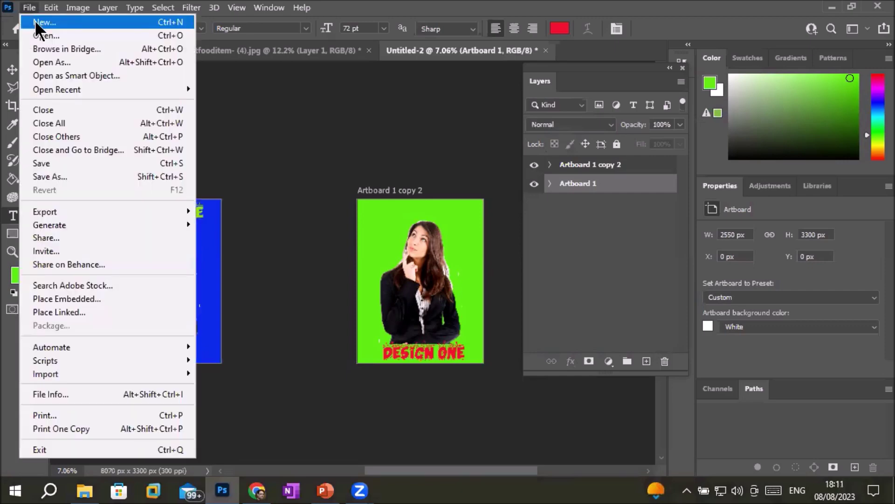
pyautogui.click(36, 21)
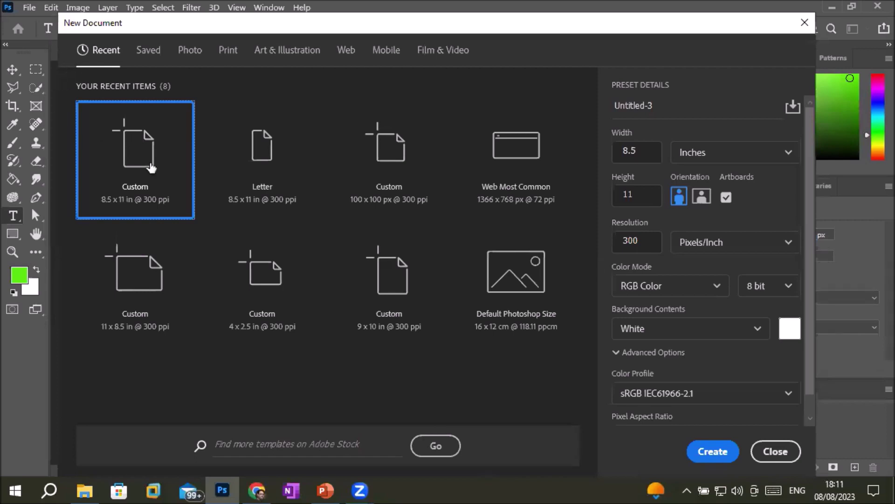
pyautogui.click(262, 175)
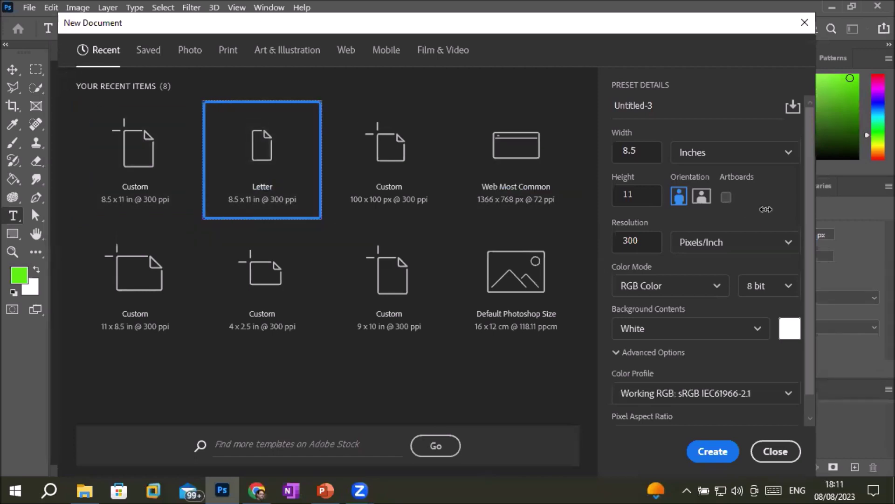
pyautogui.click(727, 197)
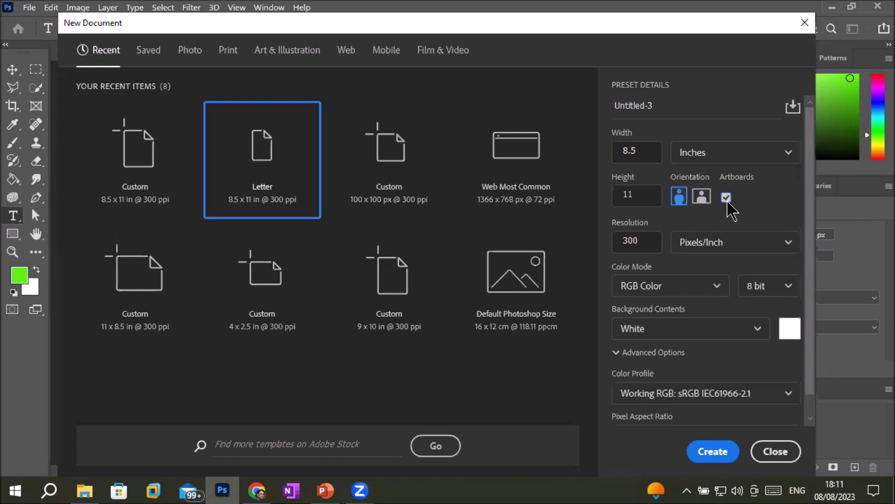
pyautogui.click(728, 200)
pyautogui.click(713, 450)
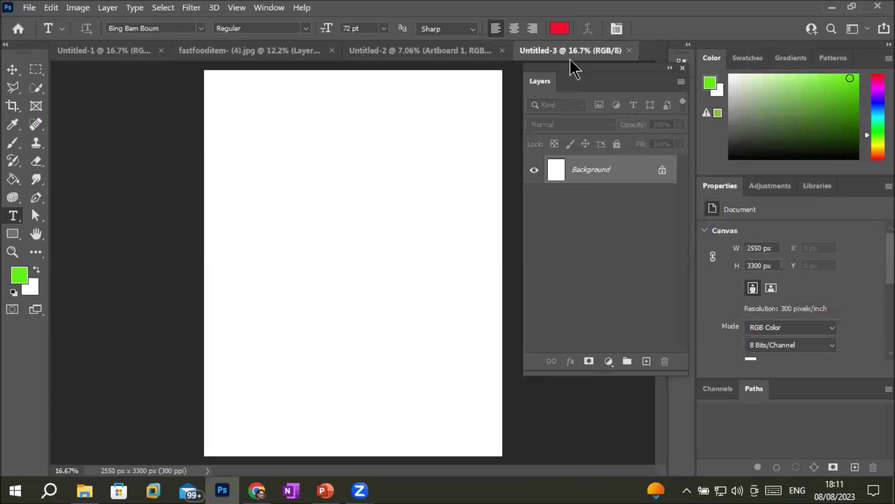
# Create a new Letter document, 8.5 x 11 inches at 300 pixels/inch, with the Artboards option on.
pyautogui.click(28, 8)
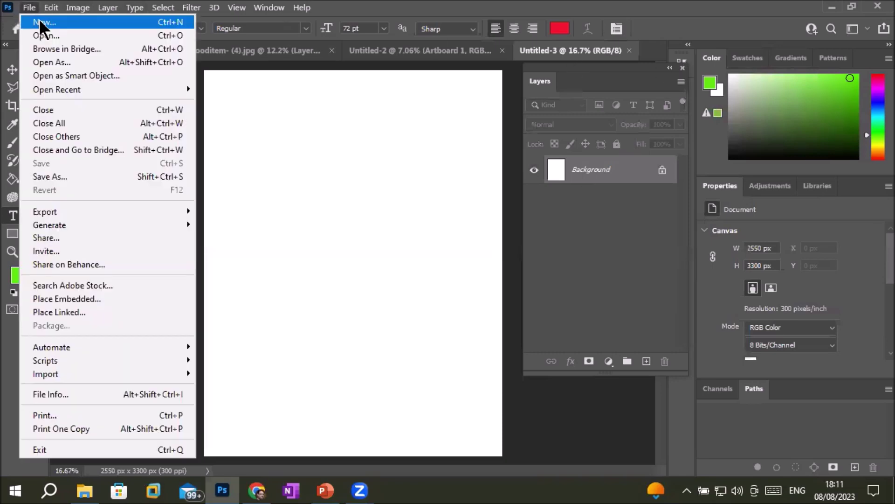
pyautogui.click(42, 23)
pyautogui.click(730, 202)
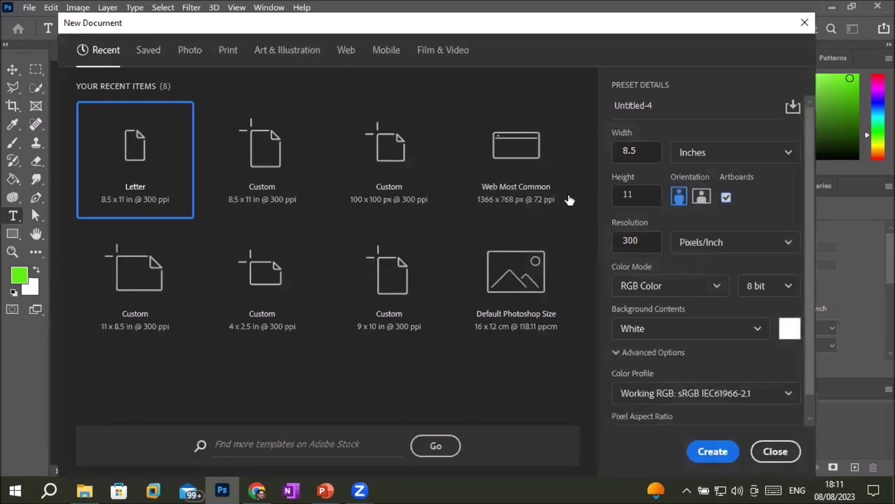
pyautogui.click(716, 453)
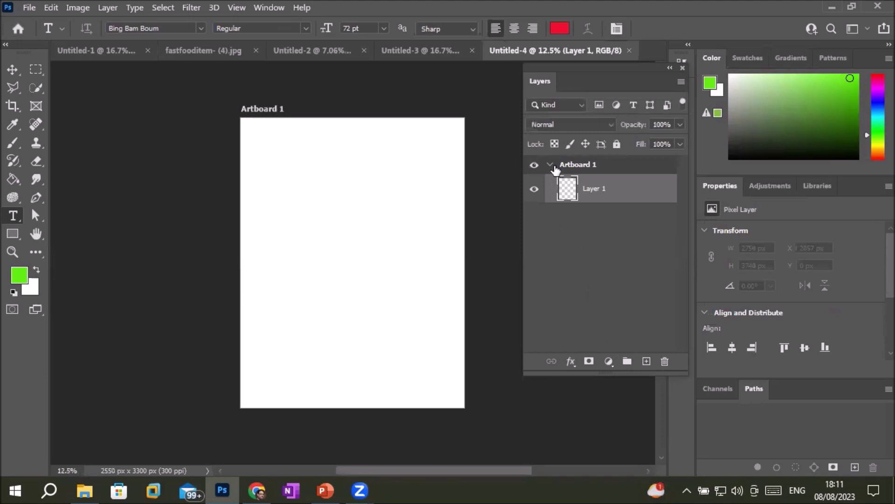
# Add two empty layers above Layer 1 inside Artboard 1.
pyautogui.click(550, 165)
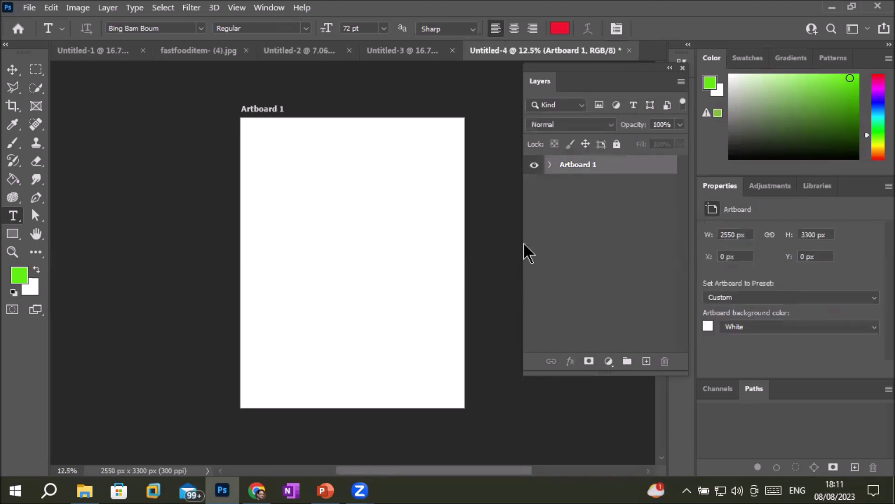
pyautogui.click(550, 165)
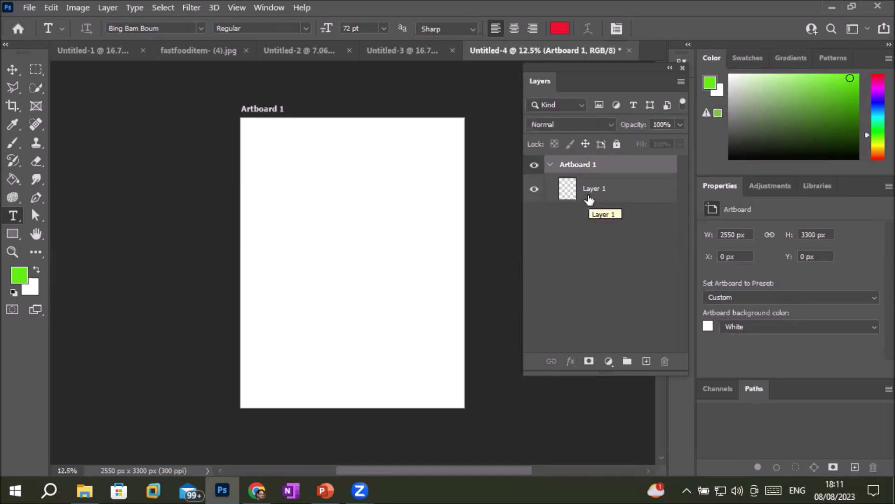
pyautogui.click(647, 362)
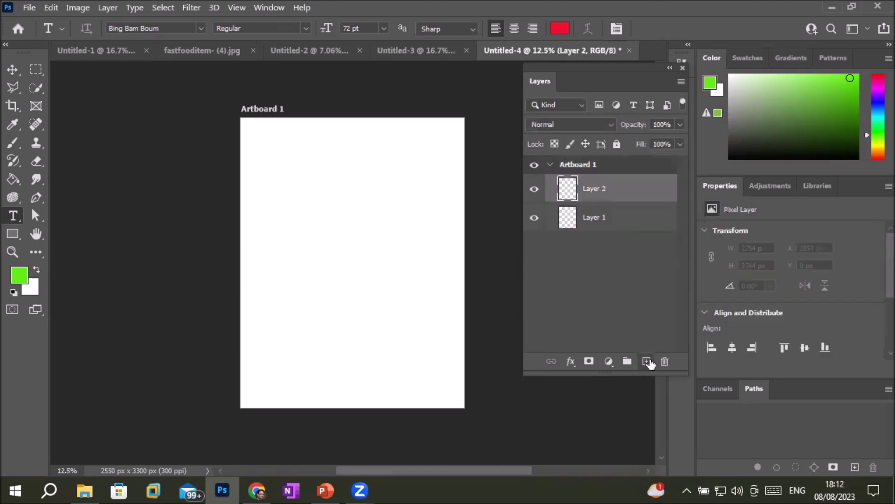
pyautogui.click(646, 362)
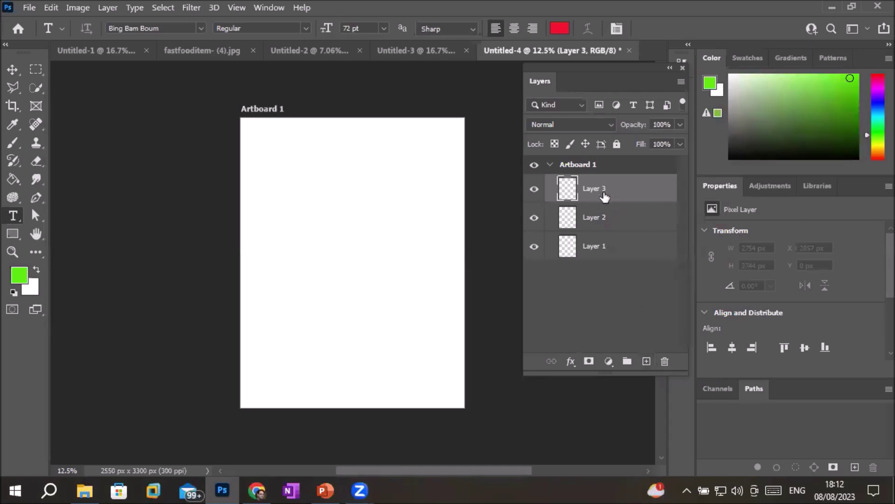
pyautogui.click(596, 218)
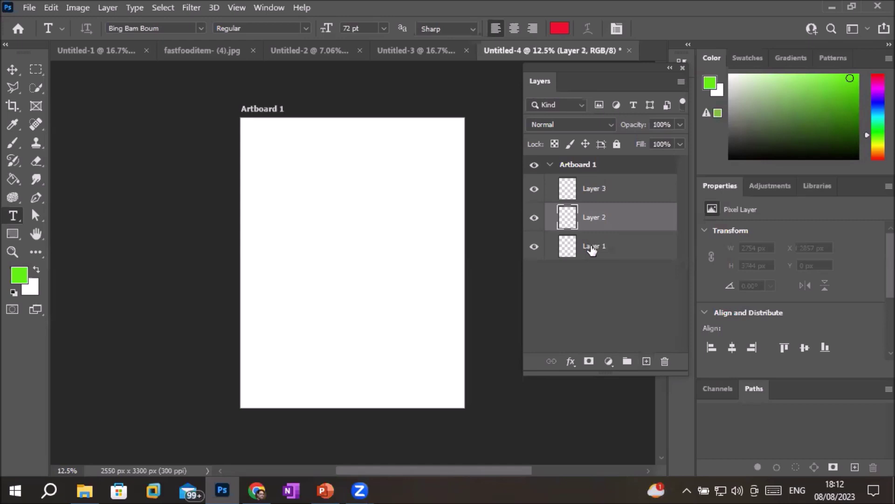
# Fill Layer 1 of Artboard 1 with the yellow autumn trees pattern from the Trees pattern group.
pyautogui.click(592, 249)
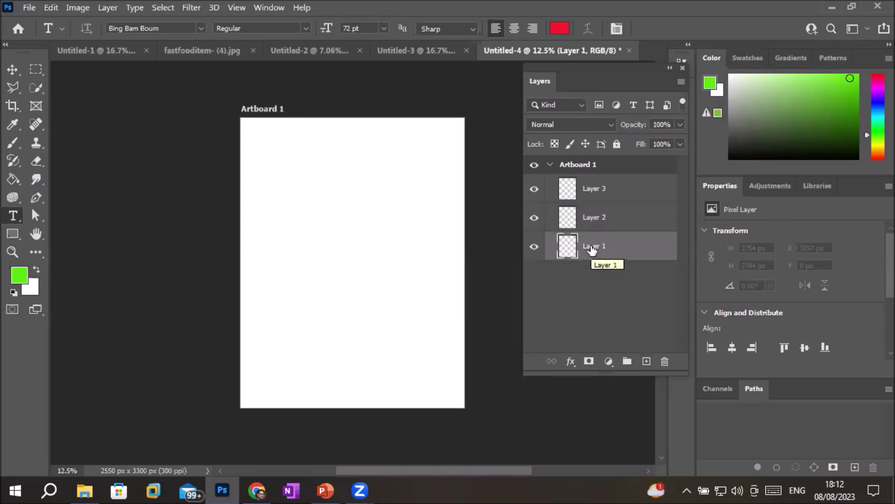
pyautogui.click(51, 8)
pyautogui.click(120, 225)
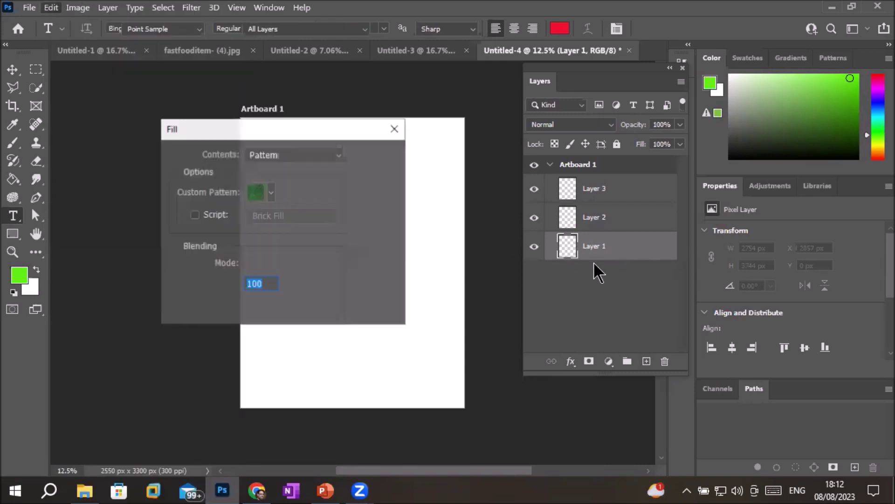
pyautogui.click(271, 193)
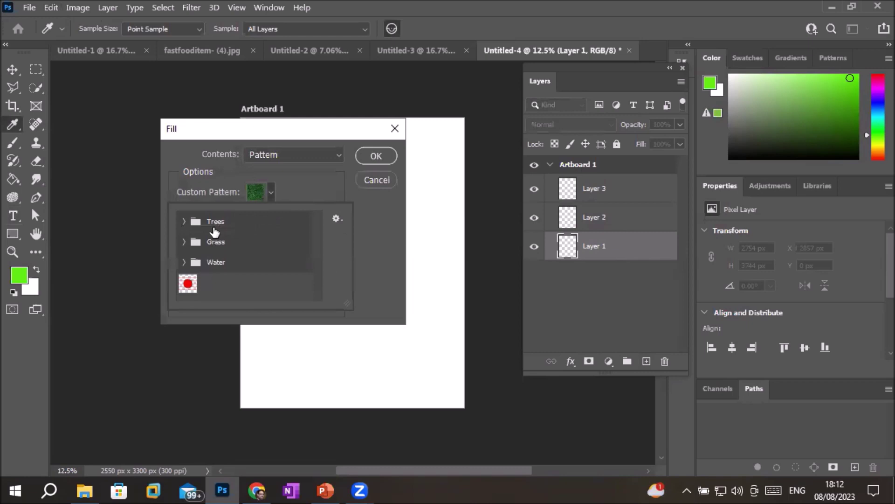
pyautogui.click(184, 221)
pyautogui.click(248, 243)
pyautogui.click(385, 157)
pyautogui.click(376, 156)
pyautogui.press('t')
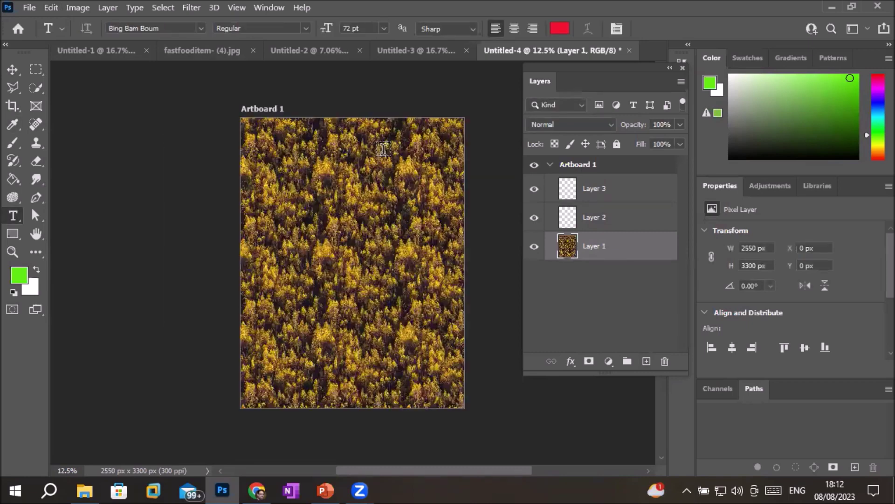
# Draw a blue rectangle about 1720 x 2400 px on Layer 2, leaving a border of the tree pattern around it.
pyautogui.click(596, 218)
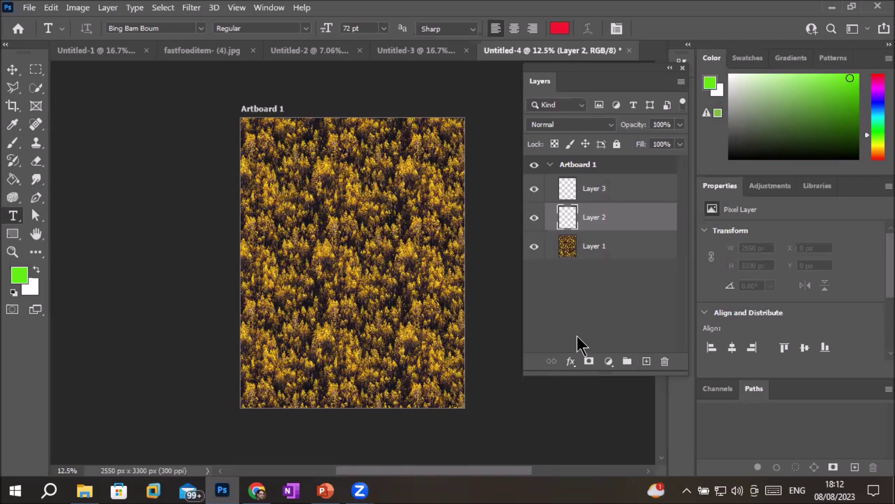
pyautogui.click(12, 234)
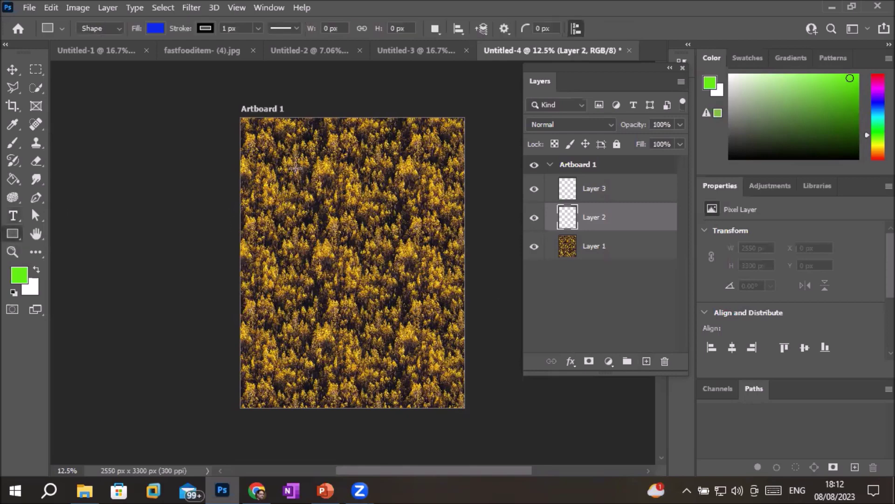
pyautogui.moveTo(281, 153); pyautogui.dragTo(431, 363)
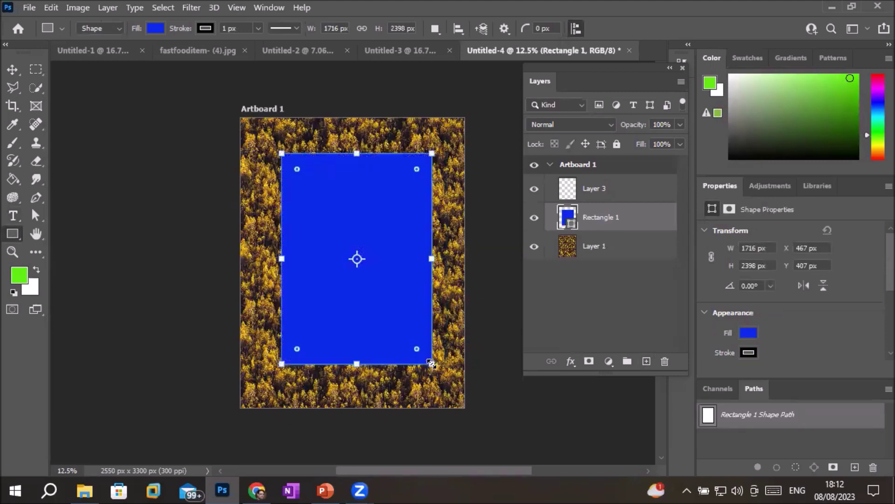
# Draw an ellipse about 940 x 1250 px on Layer 3 inside the blue rectangle and set its fill to red.
pyautogui.click(595, 193)
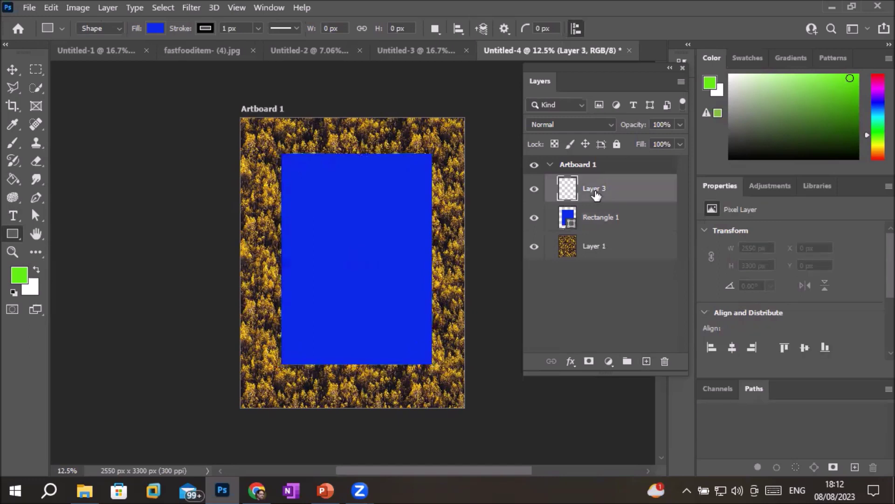
pyautogui.rightClick(10, 237)
pyautogui.click(65, 248)
pyautogui.moveTo(327, 206); pyautogui.dragTo(409, 315)
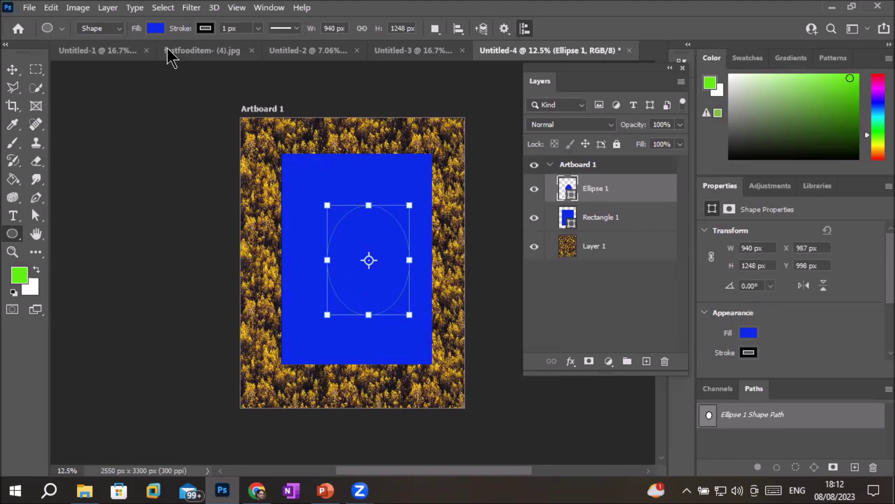
pyautogui.click(157, 29)
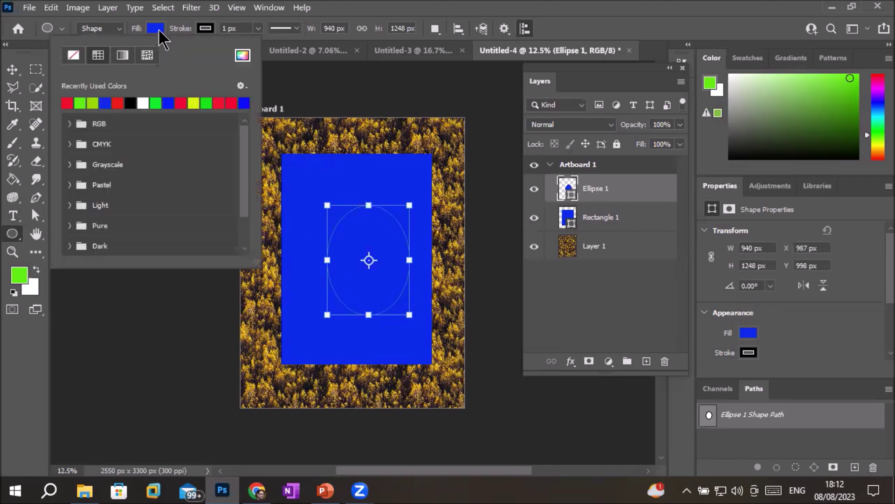
pyautogui.click(117, 103)
# Check the shape layers, collapse Artboard 1, and switch its visibility off and back on.
pyautogui.click(595, 202)
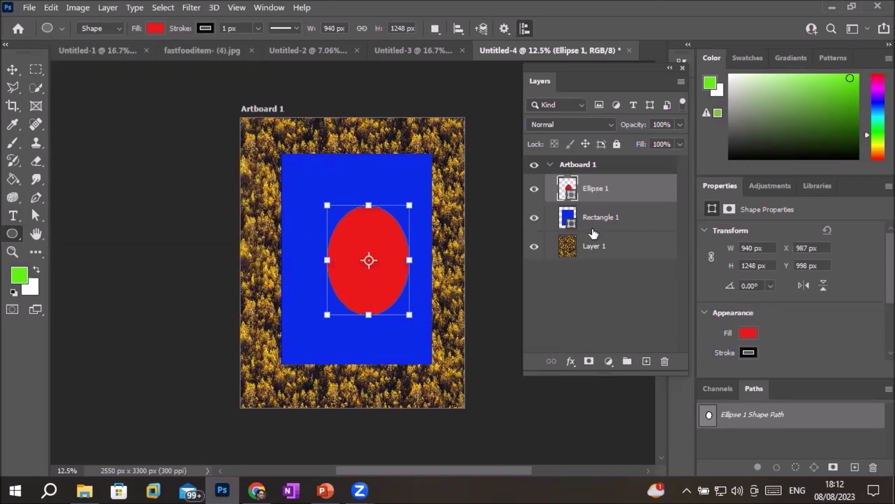
pyautogui.click(595, 225)
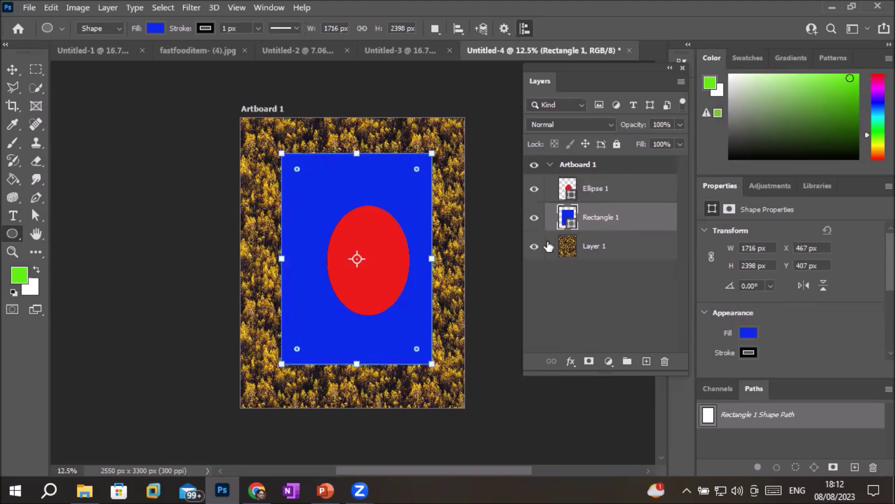
pyautogui.click(550, 164)
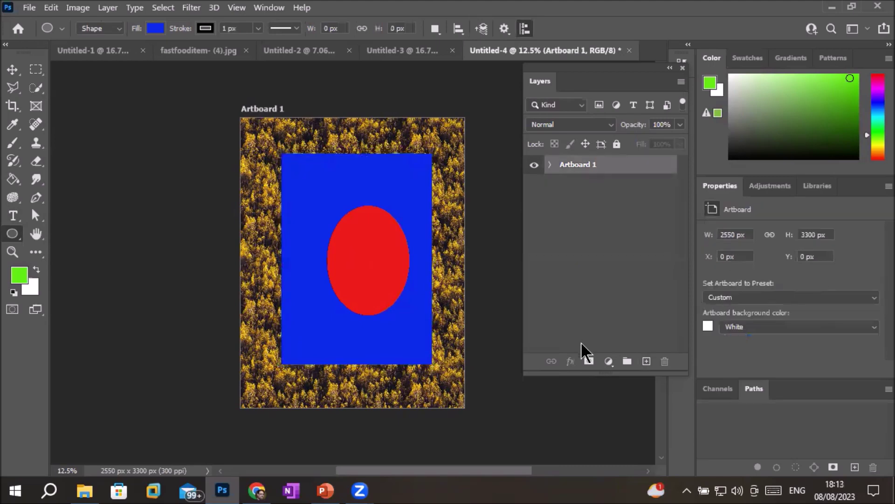
pyautogui.click(534, 166)
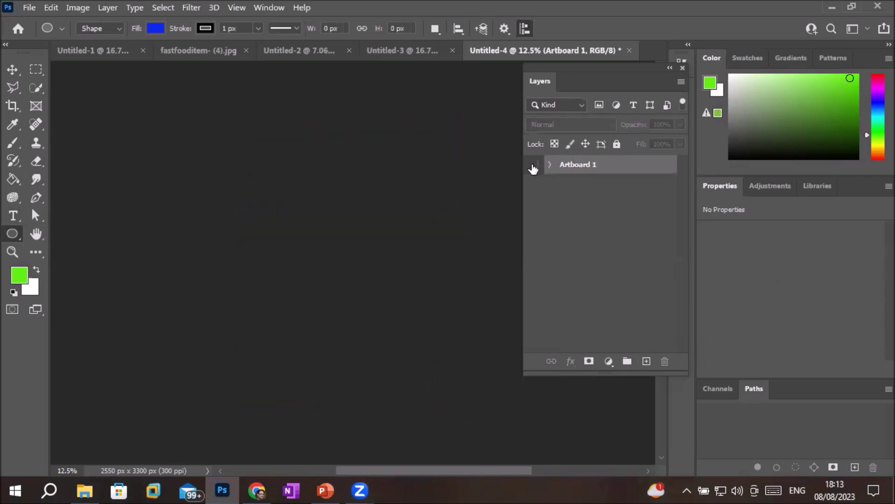
pyautogui.click(533, 166)
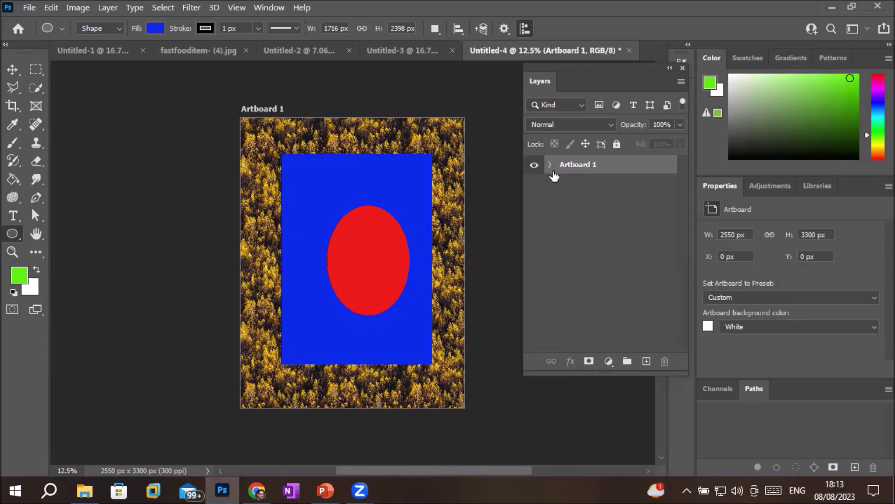
# Duplicate Artboard 1 with all its layers and collapse both artboards in the layer list.
pyautogui.click(549, 166)
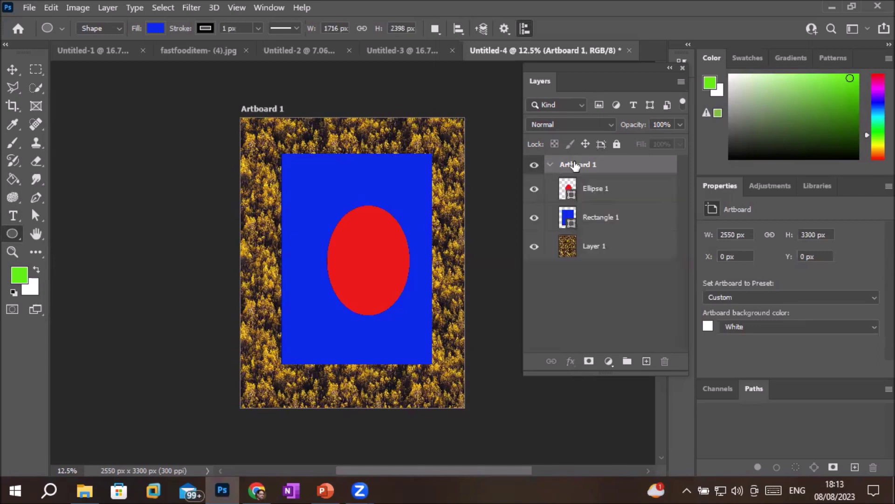
pyautogui.moveTo(576, 165); pyautogui.dragTo(648, 360)
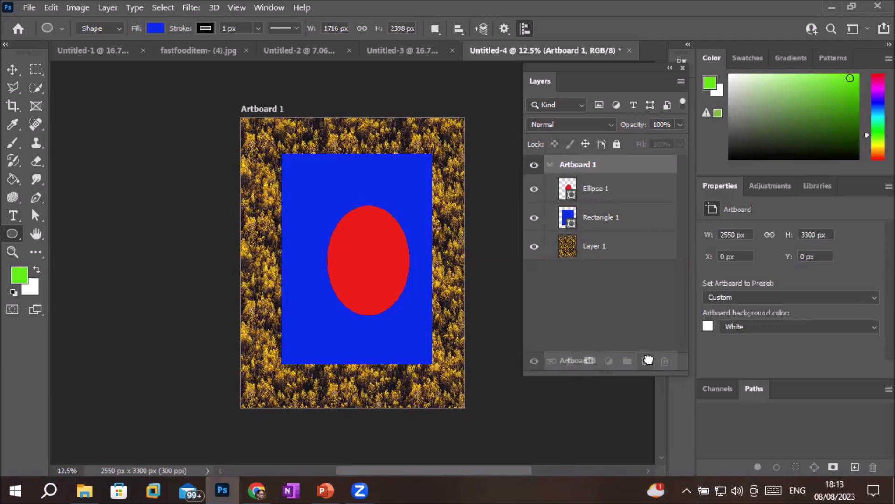
pyautogui.moveTo(648, 360); pyautogui.dragTo(648, 361)
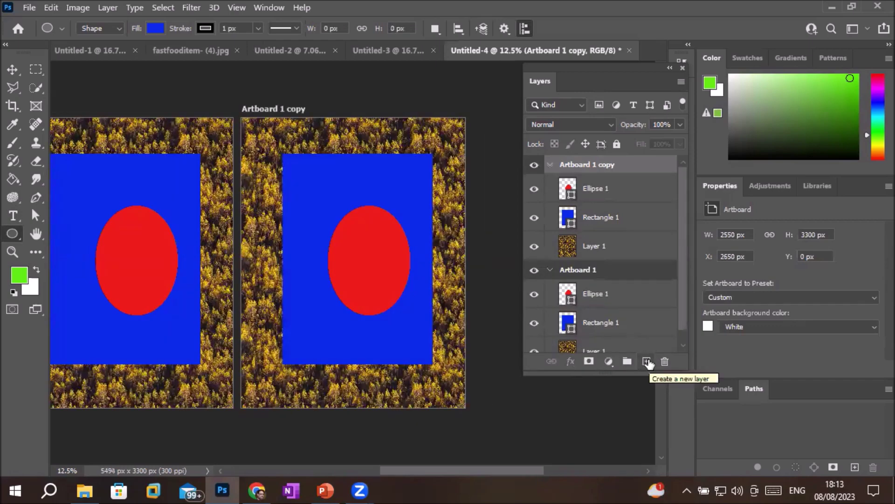
pyautogui.click(549, 165)
pyautogui.click(550, 183)
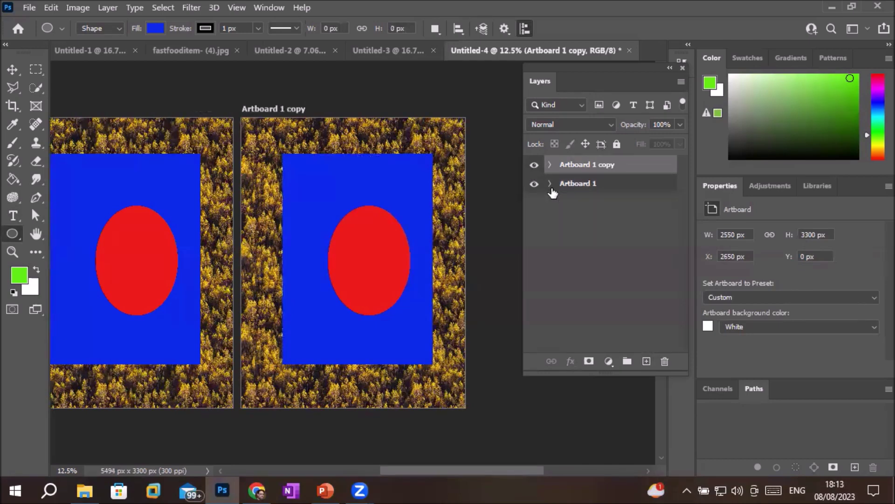
# Rename Artboard 1 copy as Design One and Artboard 1 as Design TWO.
pyautogui.doubleClick(583, 165)
pyautogui.write('Design One')
pyautogui.press('Return')
pyautogui.doubleClick(580, 183)
pyautogui.write('De')
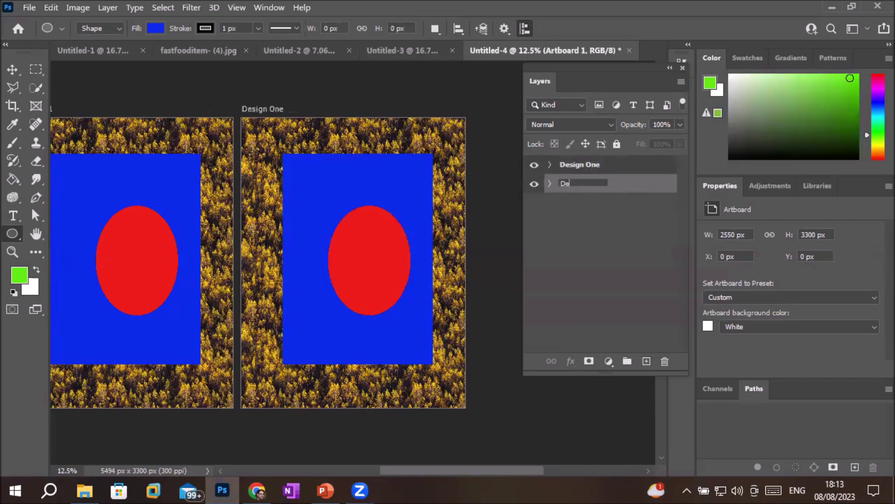
pyautogui.write('sign TWO')
pyautogui.press('Return')
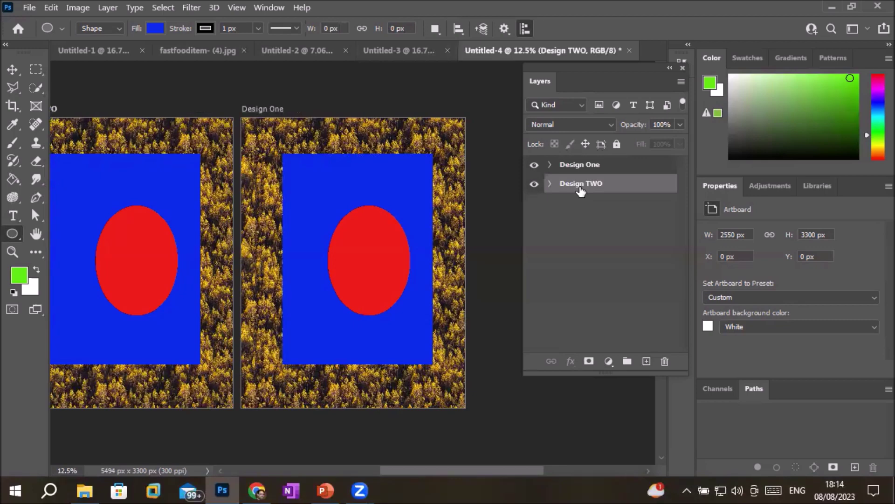
# Change the fill of the red ellipse in the Design TWO artboard to the recently used yellow-green.
pyautogui.click(550, 165)
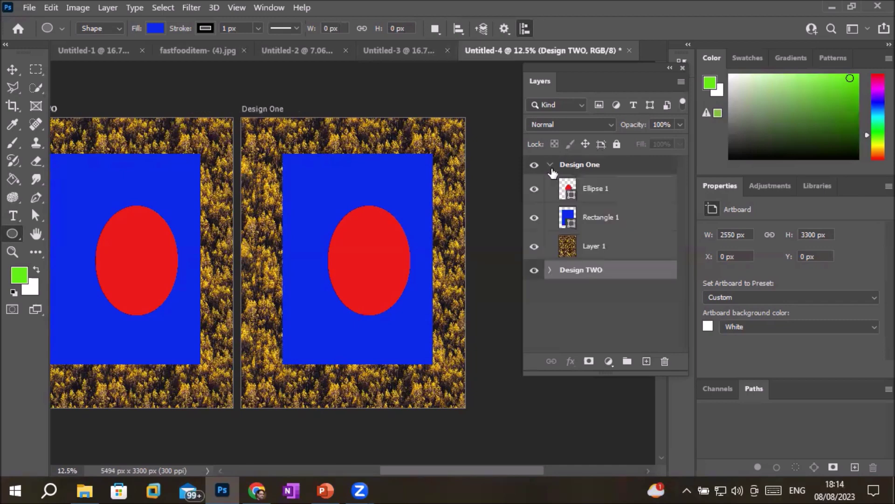
pyautogui.click(550, 165)
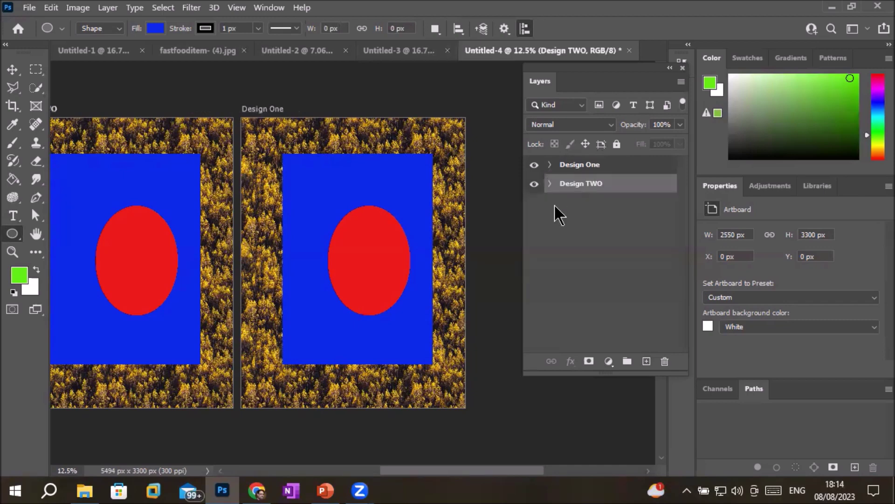
pyautogui.click(550, 184)
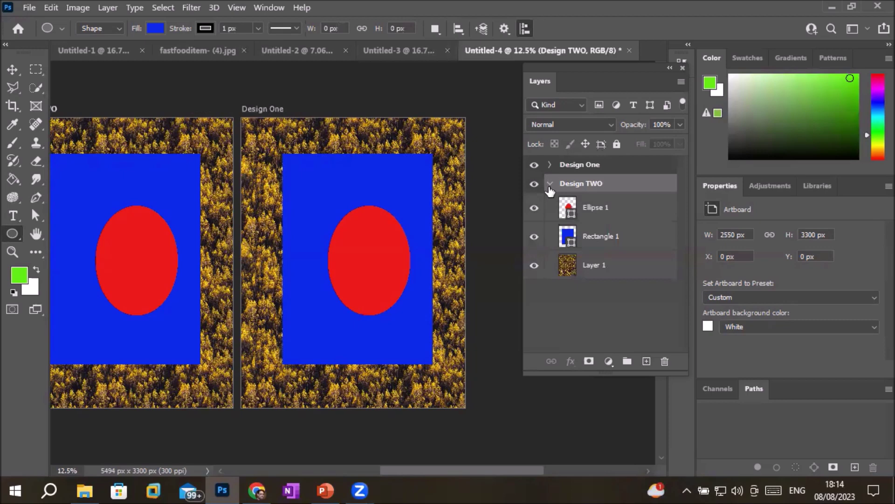
pyautogui.click(586, 213)
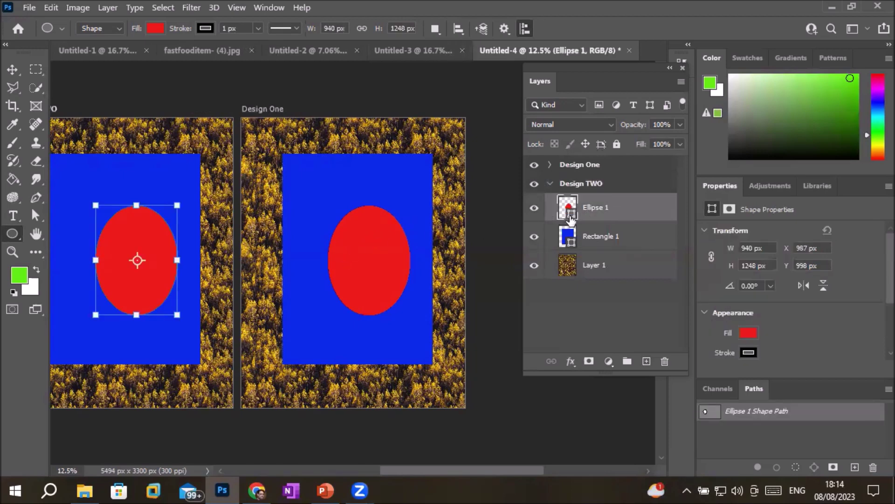
pyautogui.click(154, 28)
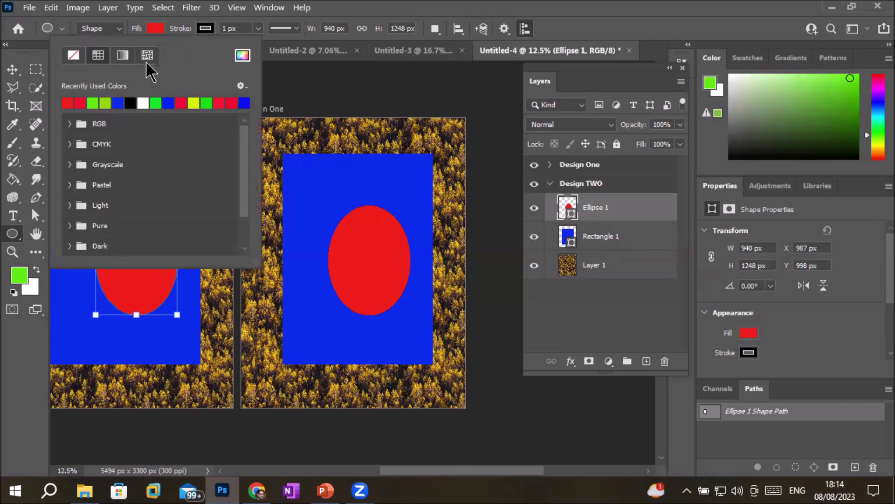
pyautogui.click(110, 102)
pyautogui.click(110, 102)
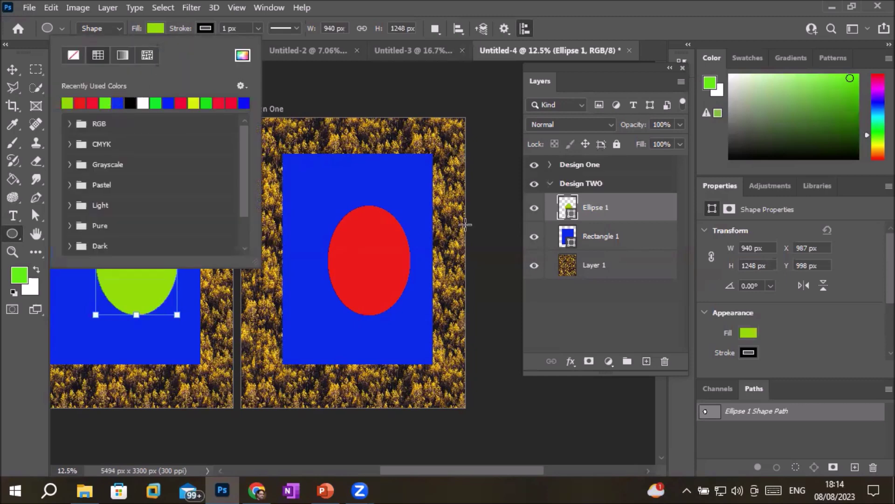
# Refill Layer 1 of the Design One artboard with the first Grass pattern and collapse both artboards in the layer list.
pyautogui.click(465, 225)
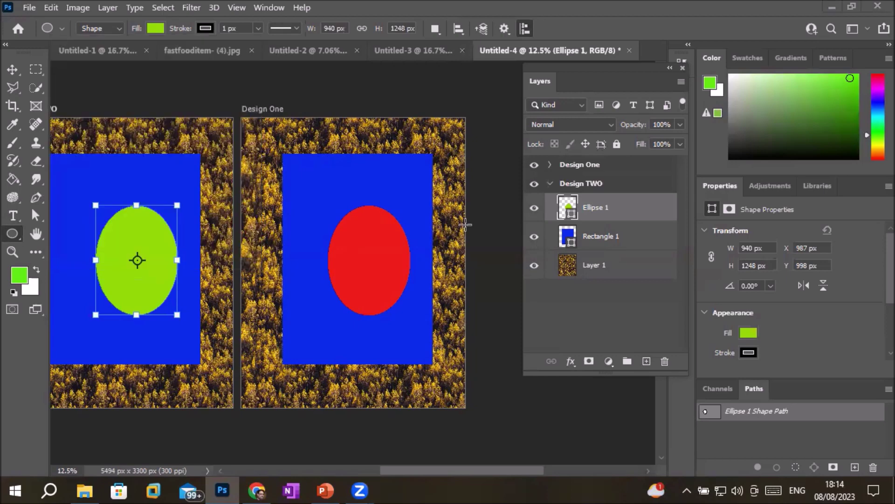
pyautogui.click(550, 184)
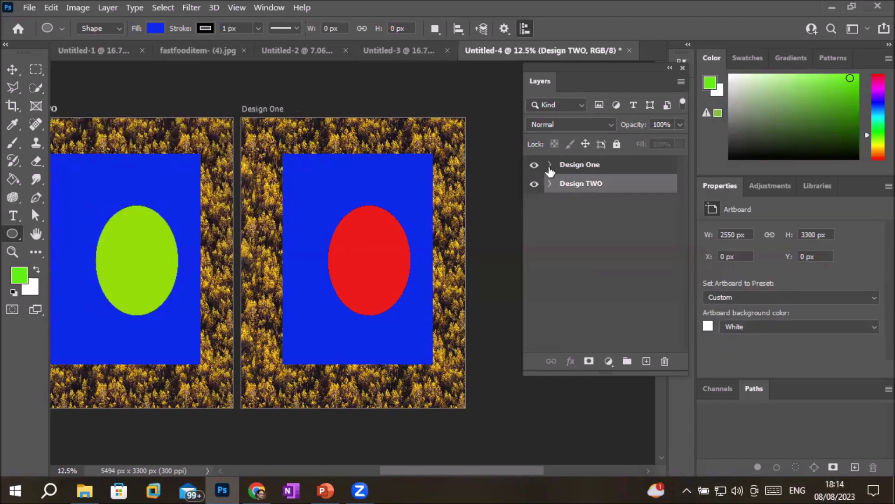
pyautogui.click(581, 247)
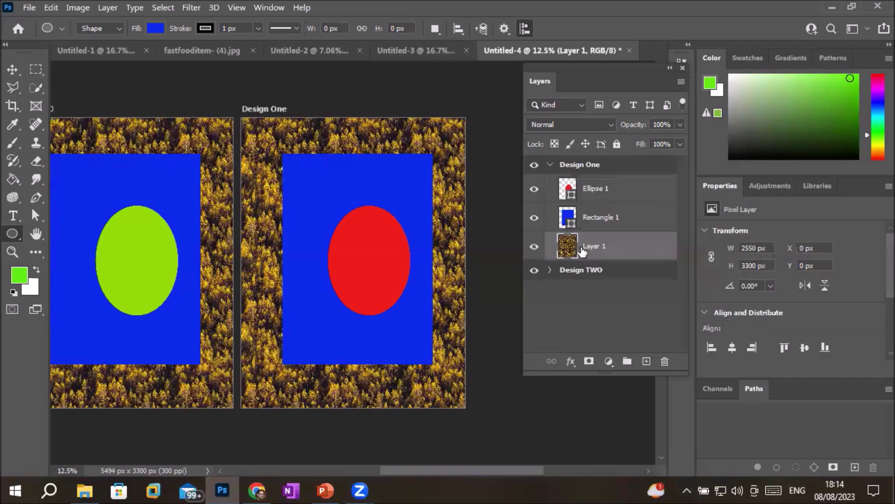
pyautogui.click(49, 9)
pyautogui.click(113, 226)
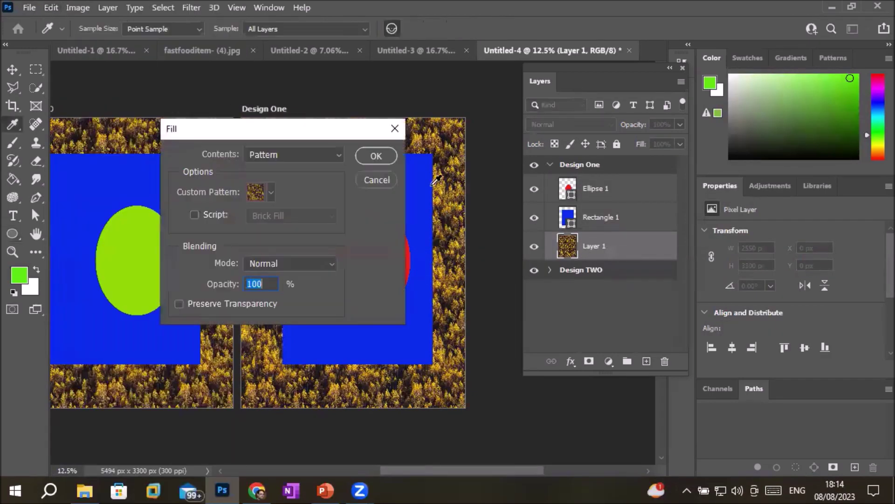
pyautogui.click(269, 193)
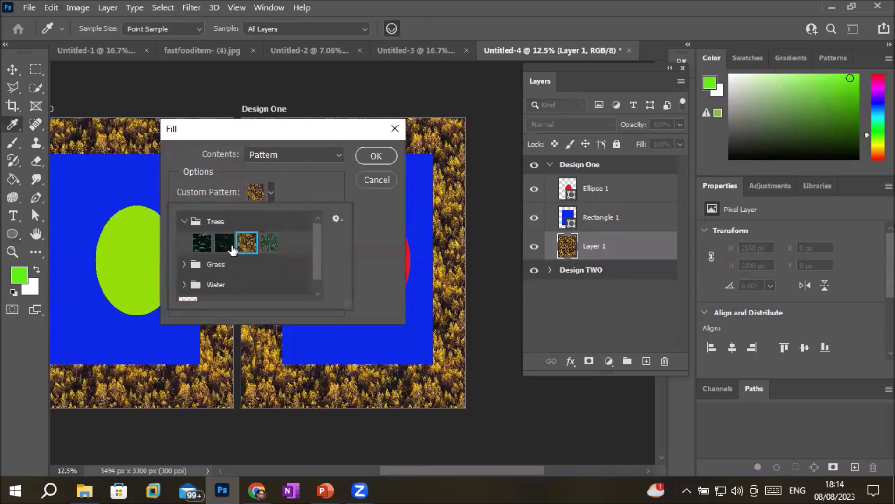
pyautogui.click(184, 266)
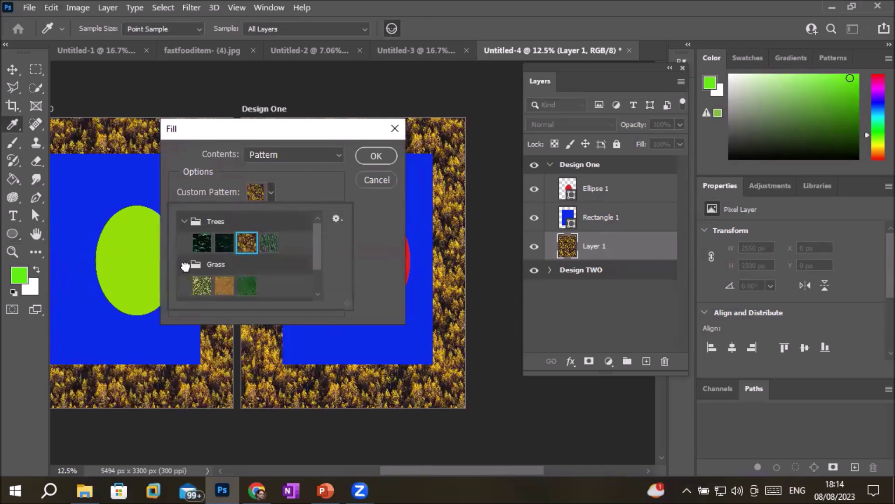
pyautogui.click(203, 287)
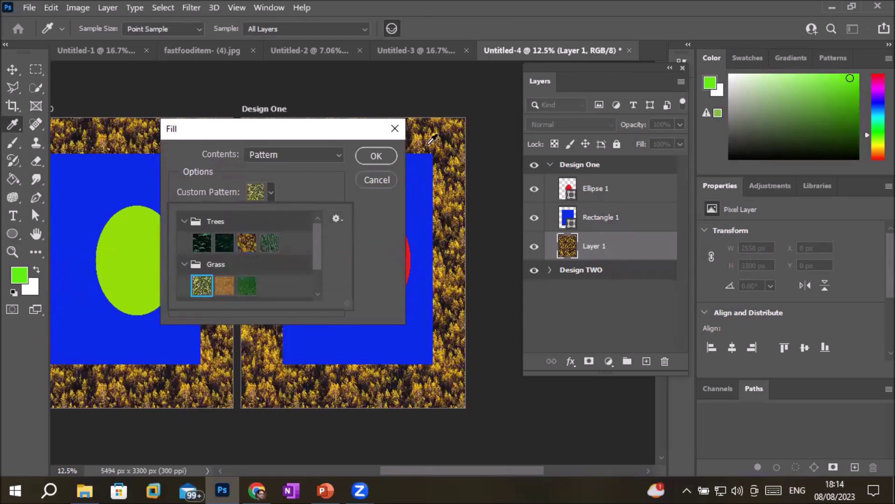
pyautogui.click(380, 159)
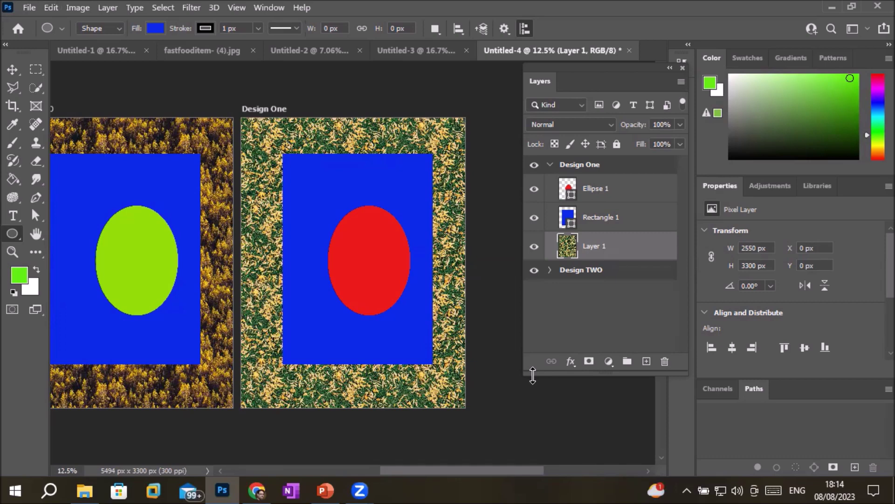
pyautogui.click(550, 166)
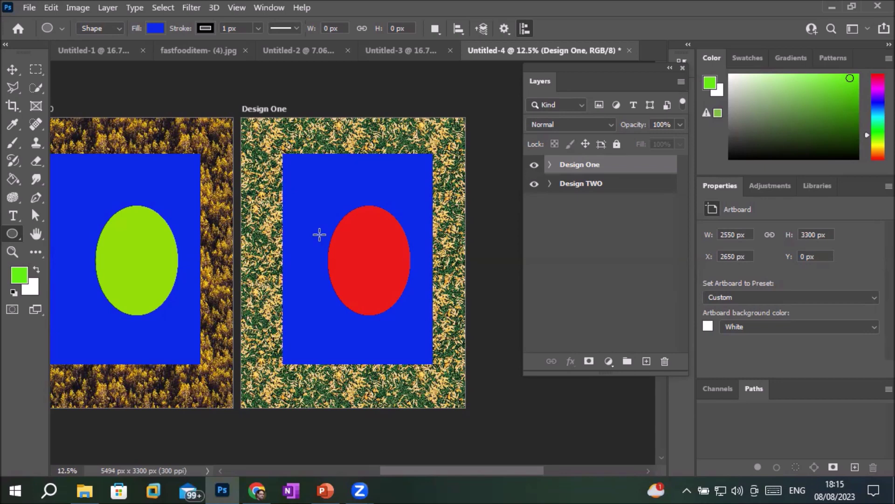
# Create a new 3.5 x 2 inch document at 300 pixels/inch with the Artboards option enabled.
pyautogui.click(47, 8)
pyautogui.click(35, 20)
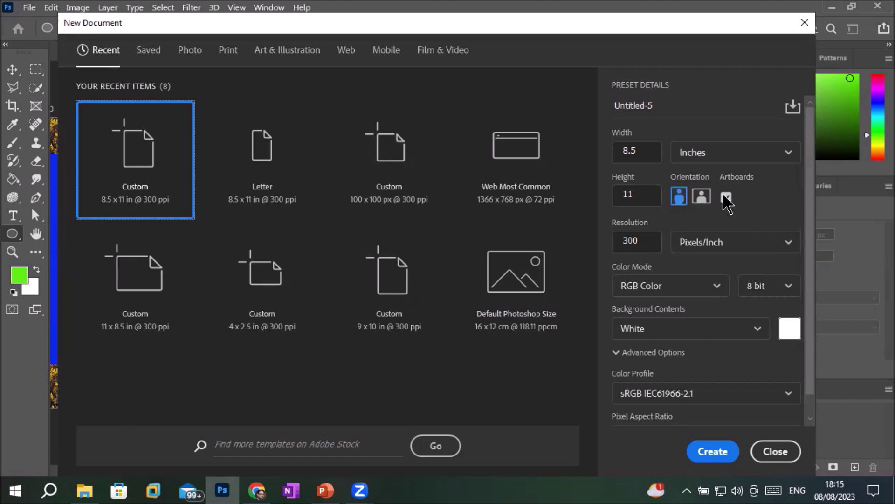
pyautogui.click(646, 157)
pyautogui.doubleClick(636, 152)
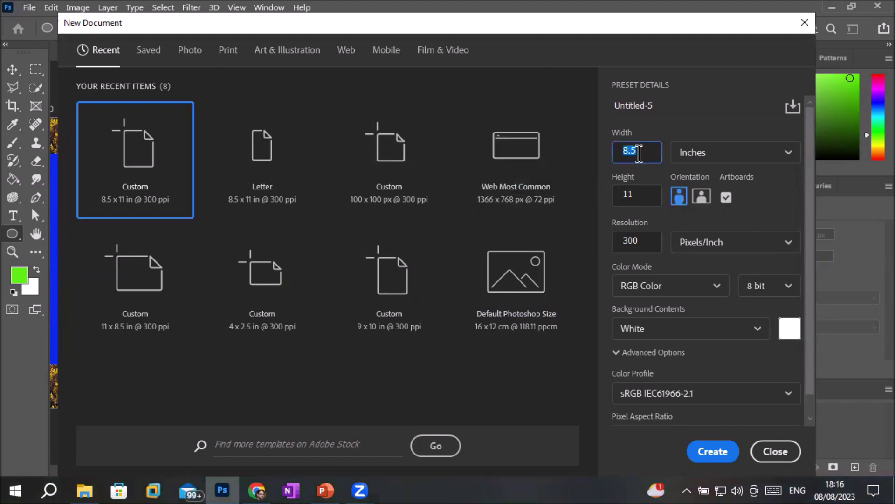
pyautogui.write('3.5')
pyautogui.doubleClick(638, 193)
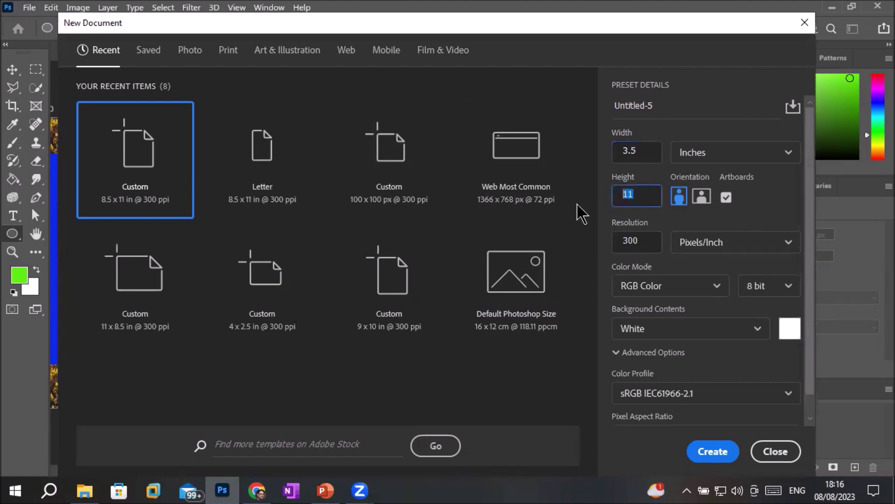
pyautogui.write('2')
pyautogui.press('Return')
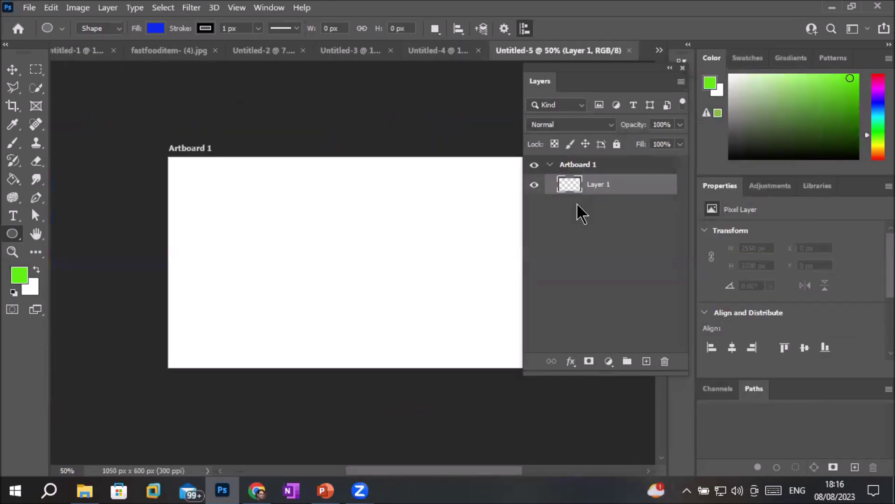
# Rename Artboard 1 with the client's name followed by "Front side".
pyautogui.doubleClick(580, 165)
pyautogui.write('Mr Ali Front side')
pyautogui.press('Return')
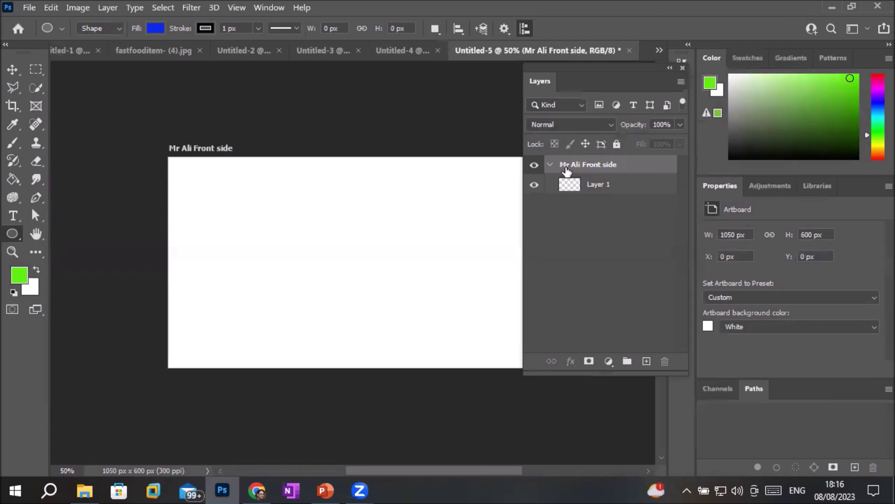
# Duplicate the front side artboard and change "Front" to "Back" in the original artboard's name.
pyautogui.moveTo(567, 167); pyautogui.dragTo(651, 363)
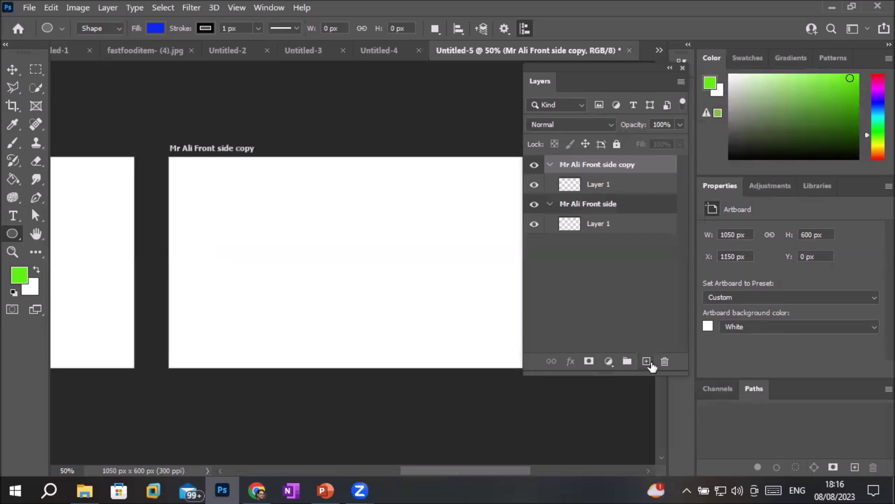
pyautogui.doubleClick(602, 204)
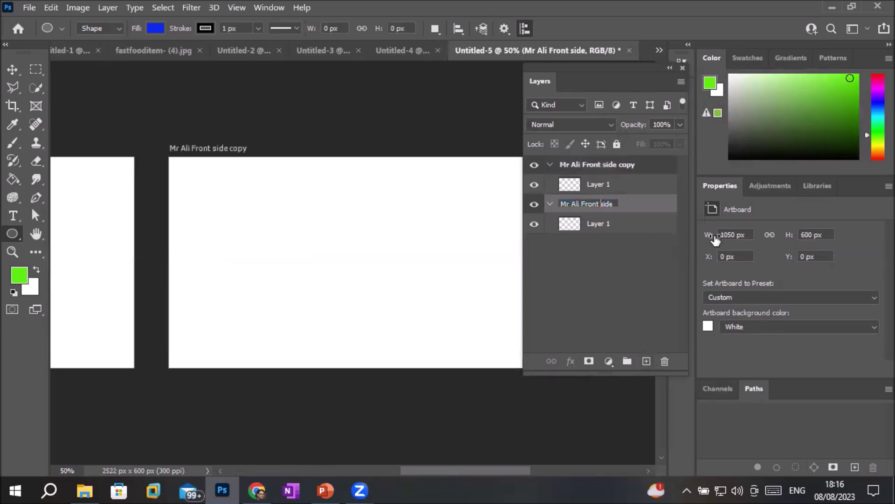
pyautogui.press('BackSpace')
pyautogui.press('BackSpace')
pyautogui.press('BackSpace')
pyautogui.press('BackSpace')
pyautogui.press('BackSpace')
pyautogui.write('Back')
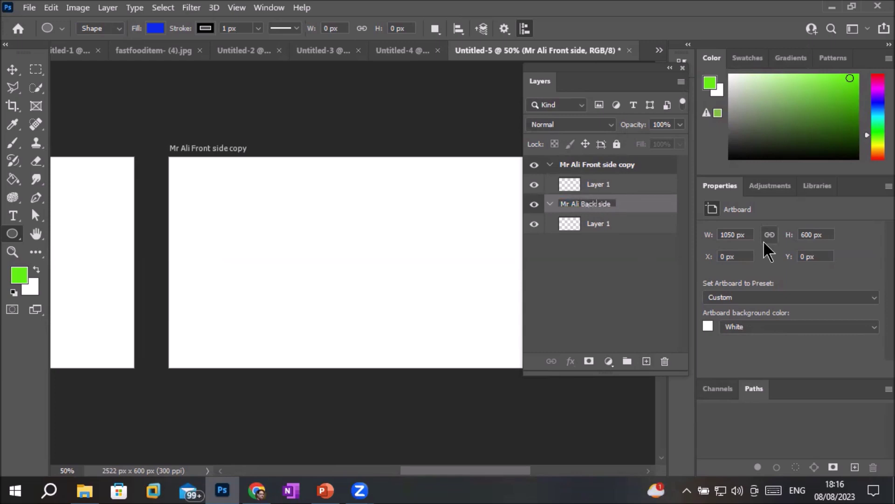
pyautogui.press('Return')
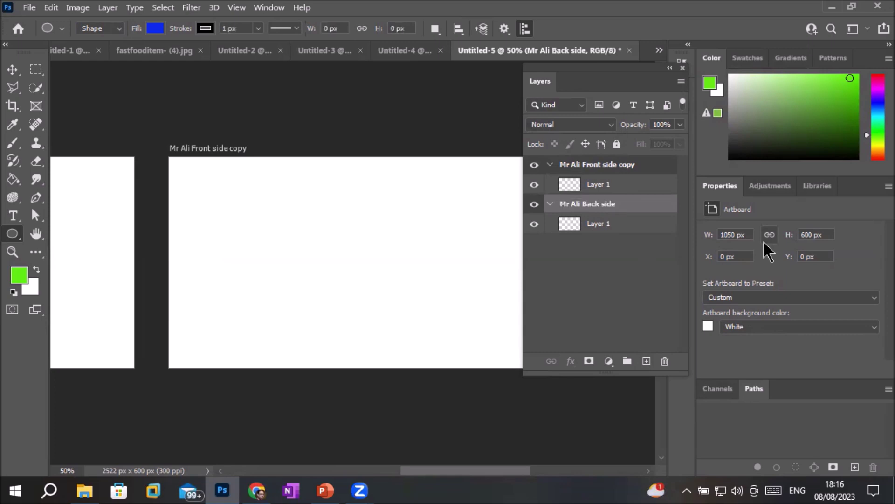
# Draw a blue rectangle of about 1045 x 596 px covering the Back side artboard.
pyautogui.scroll(-5, 222, 220)
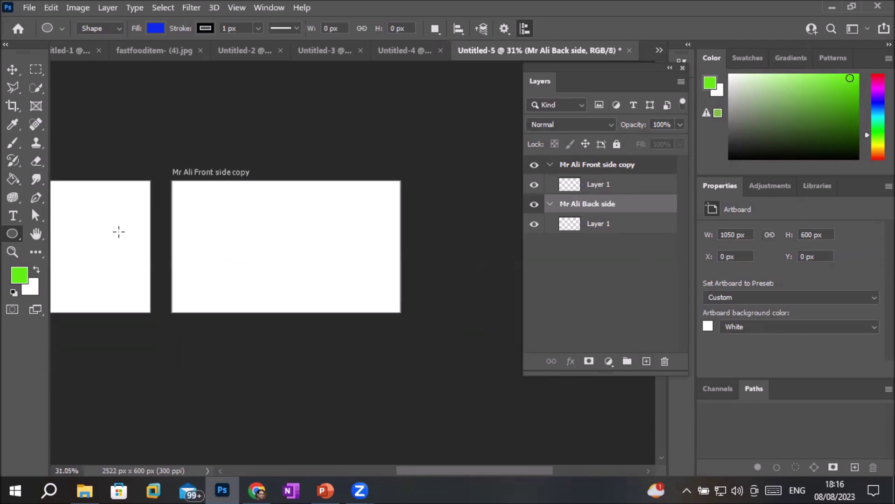
pyautogui.moveTo(104, 228); pyautogui.dragTo(234, 234)
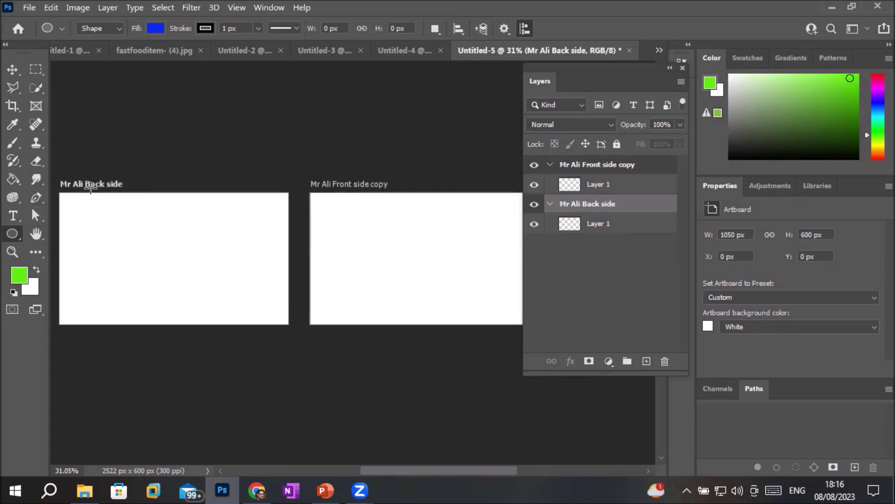
pyautogui.scroll(1, 90, 187)
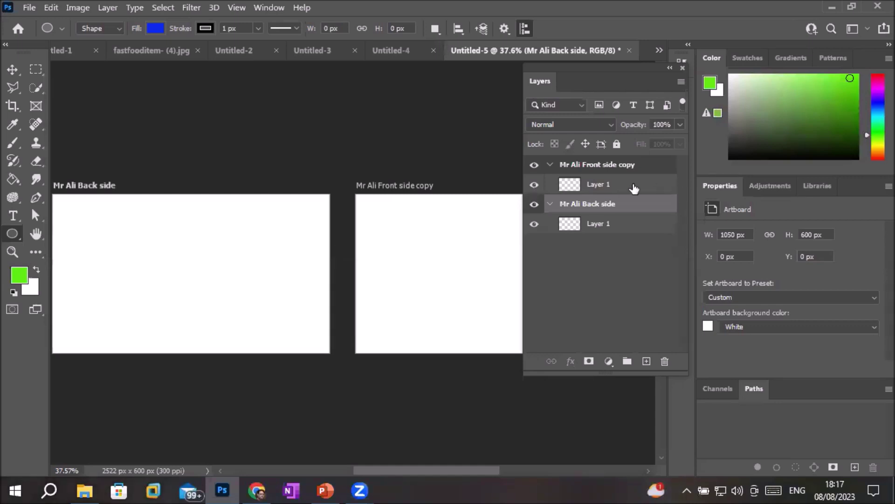
pyautogui.click(596, 185)
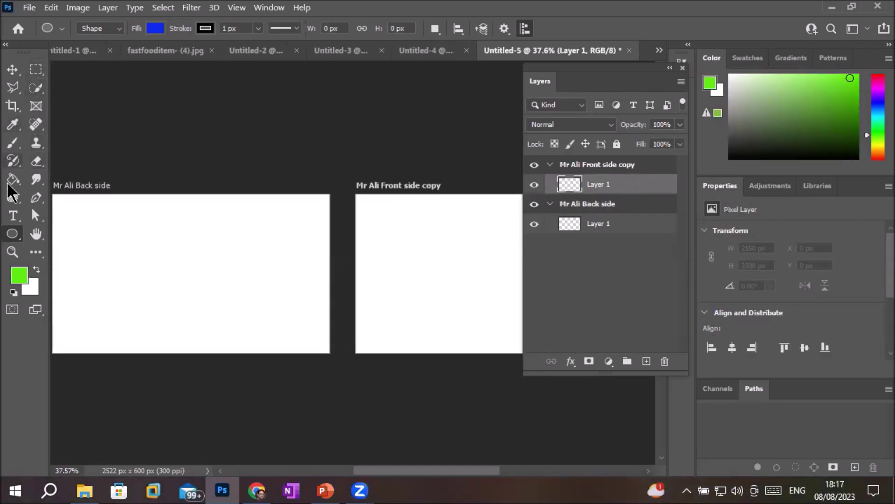
pyautogui.rightClick(12, 235)
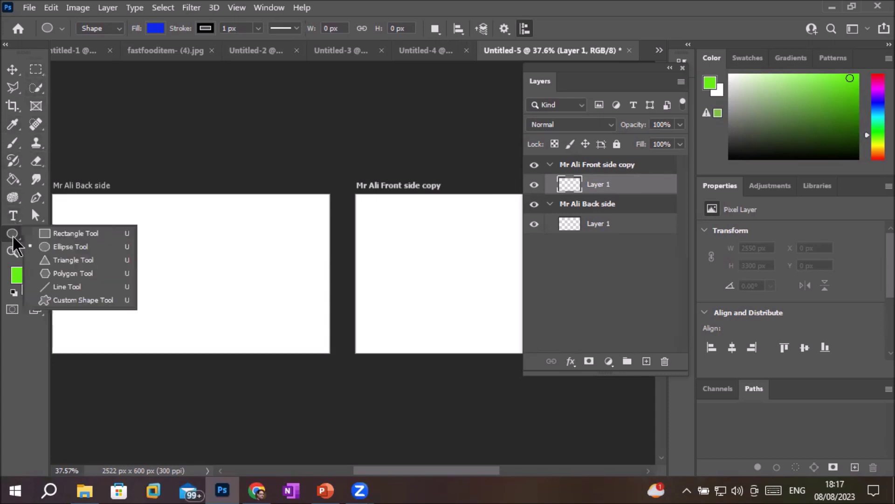
pyautogui.click(57, 230)
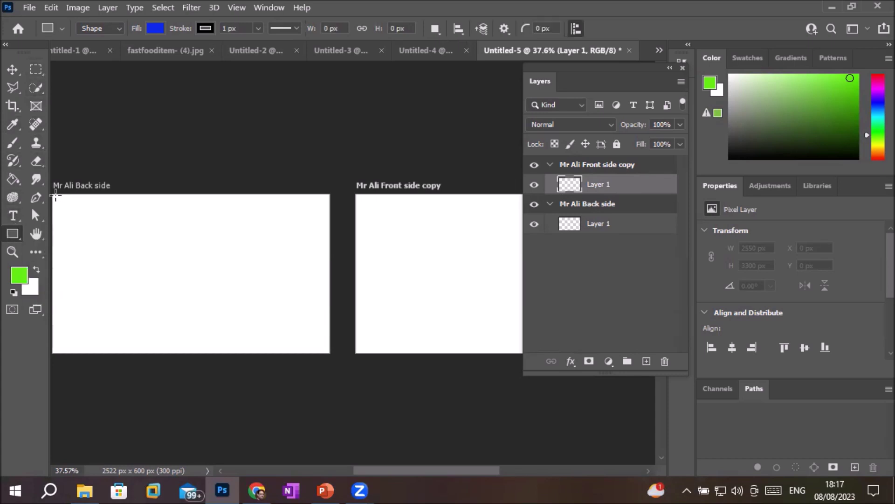
pyautogui.moveTo(54, 195); pyautogui.dragTo(329, 353)
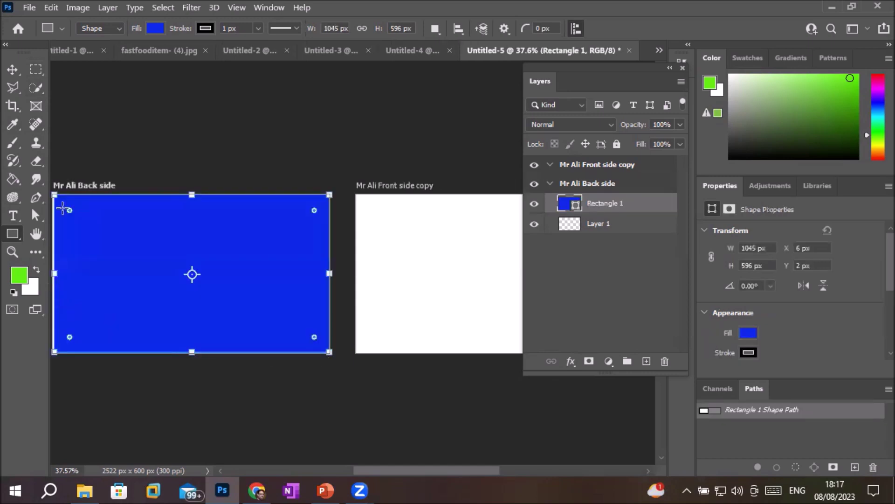
# Change the fill of the Back side rectangle to the third Grayscale swatch, a very light grey.
pyautogui.click(156, 28)
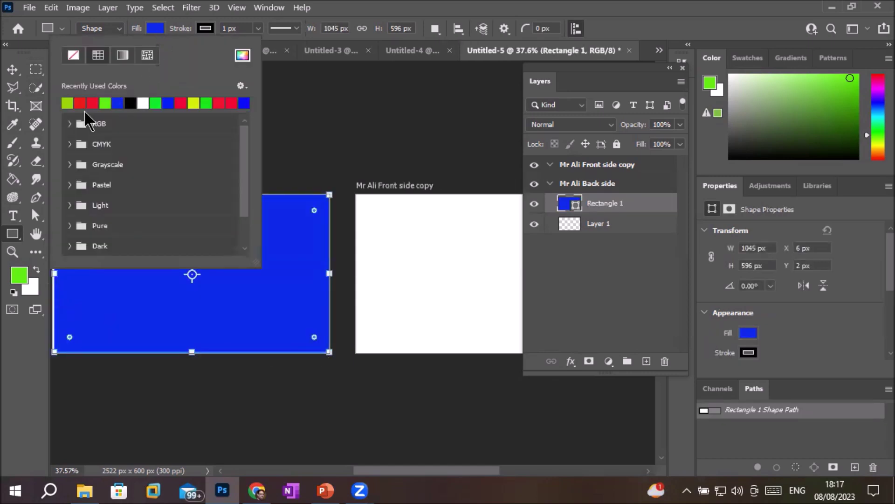
pyautogui.click(70, 123)
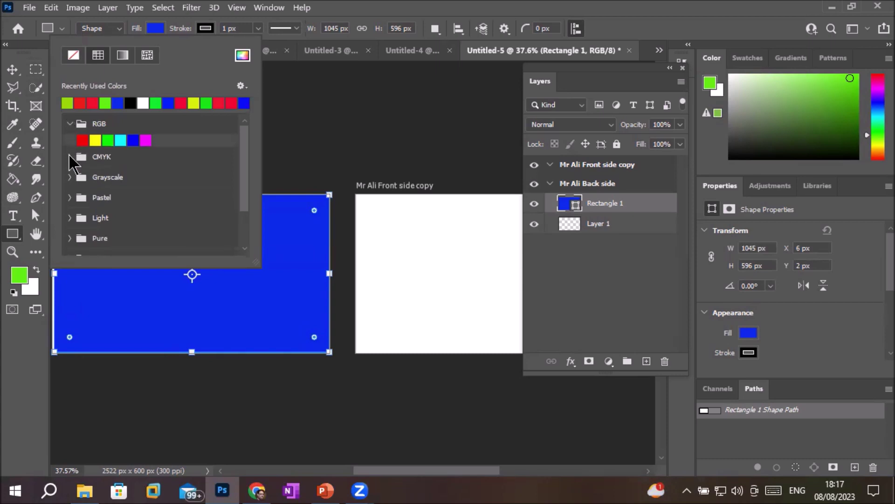
pyautogui.click(70, 157)
pyautogui.click(70, 189)
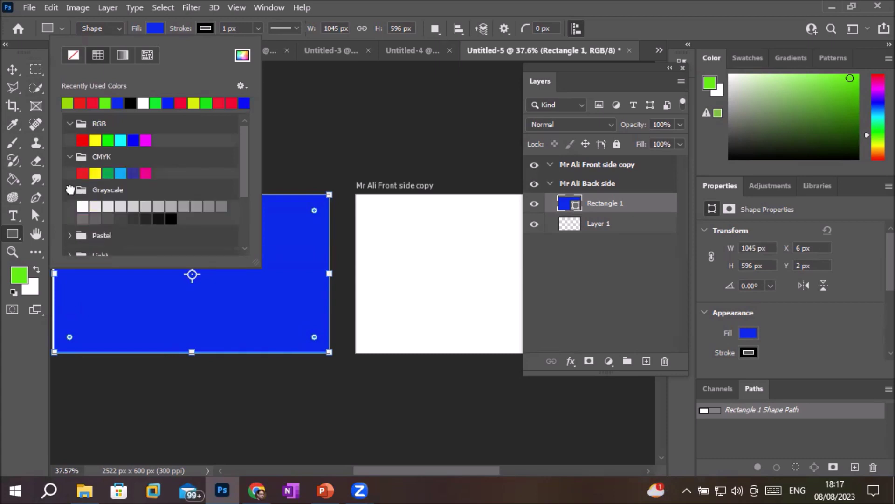
pyautogui.click(106, 206)
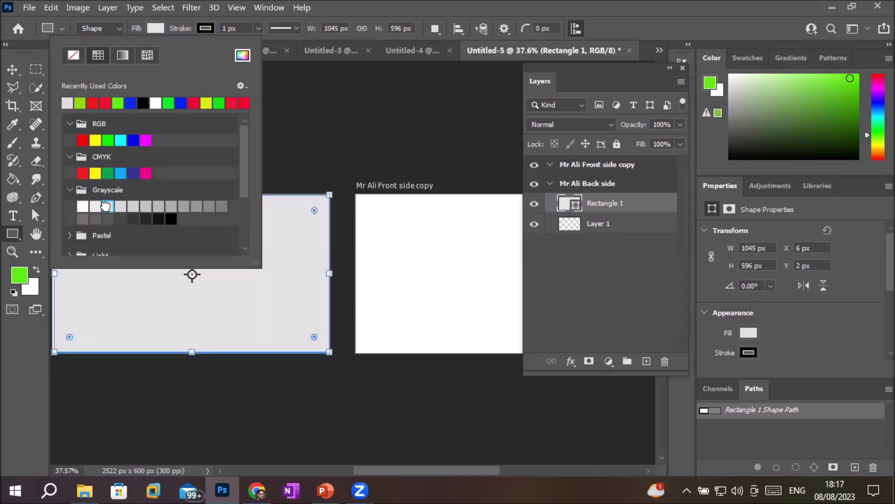
pyautogui.click(19, 285)
pyautogui.click(19, 285)
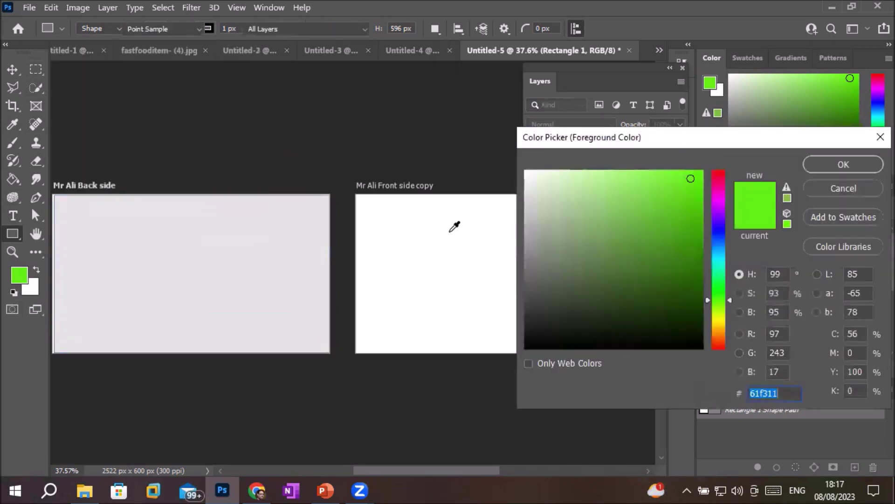
pyautogui.click(839, 188)
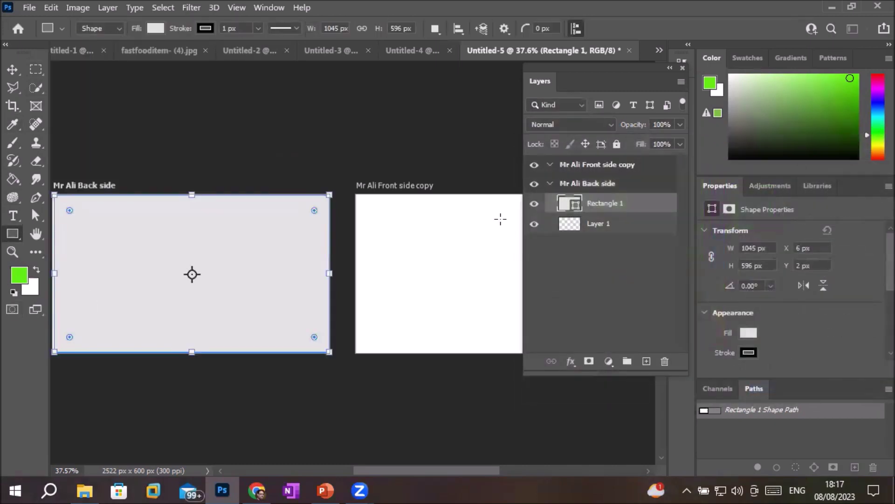
# Draw a light grey rectangle of about 1034 x 604 px covering the Front side copy artboard.
pyautogui.scroll(-1, 500, 223)
pyautogui.scroll(-1, 501, 223)
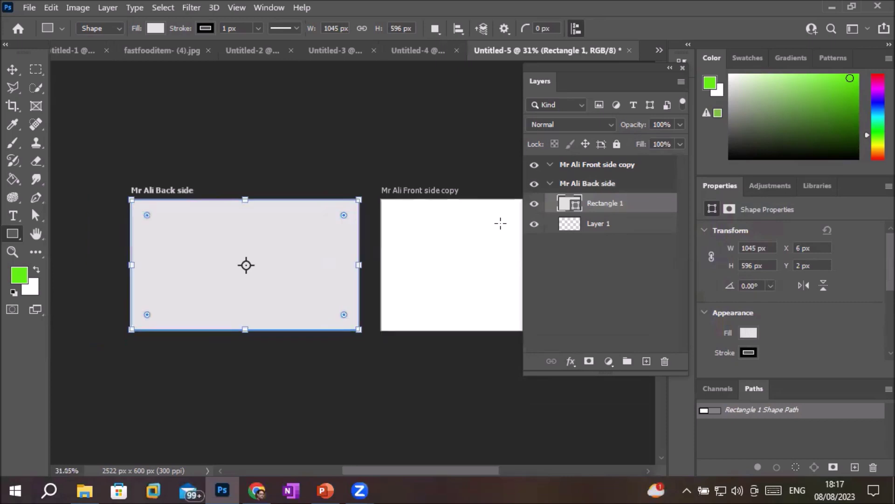
pyautogui.moveTo(495, 242); pyautogui.dragTo(298, 246)
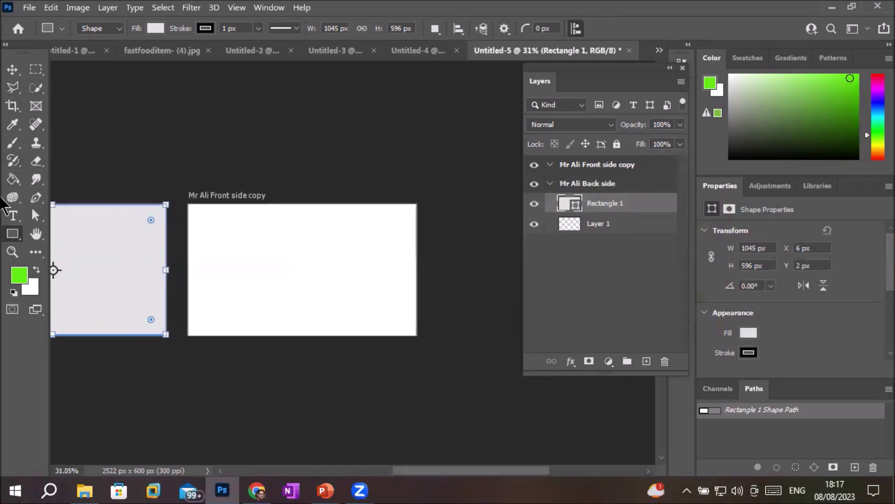
pyautogui.moveTo(190, 205); pyautogui.dragTo(415, 334)
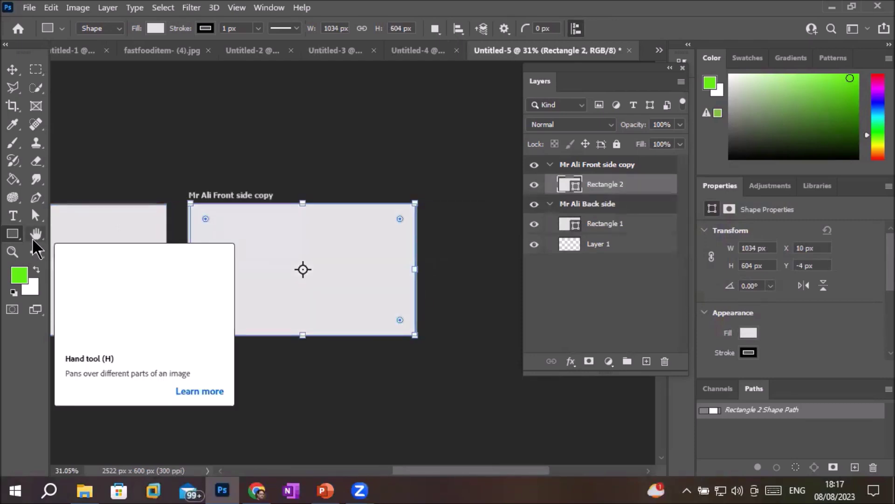
# Change the fill of the Front side copy rectangle to the yellow recently used colour.
pyautogui.click(155, 28)
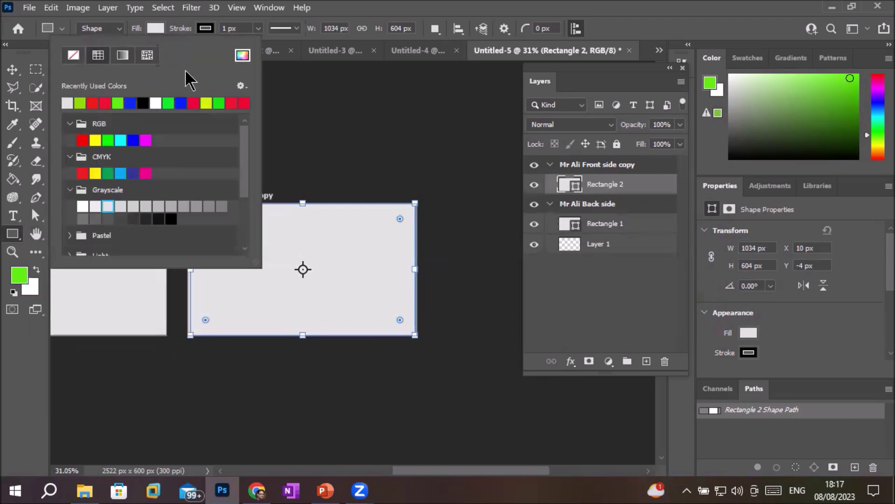
pyautogui.click(210, 102)
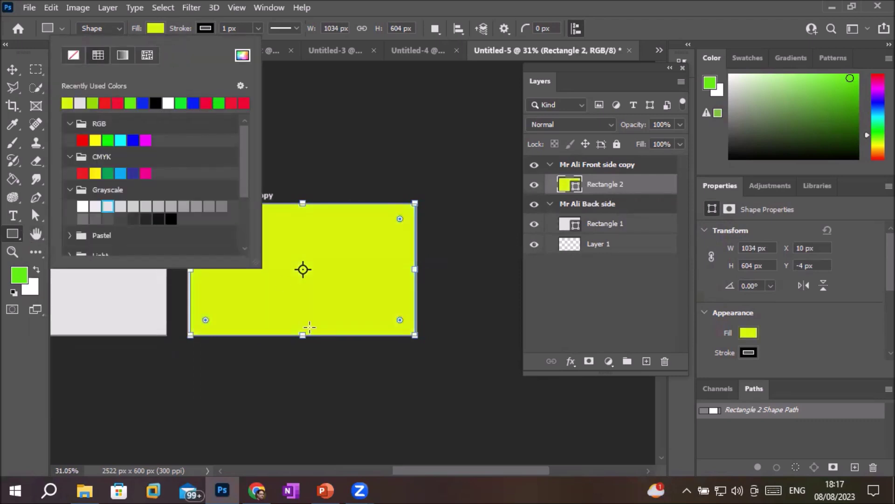
pyautogui.scroll(-2, 275, 256)
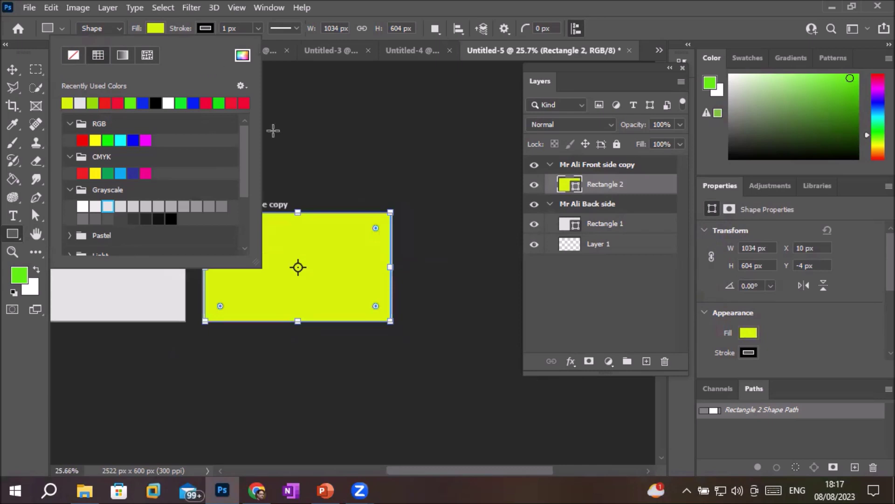
pyautogui.click(302, 258)
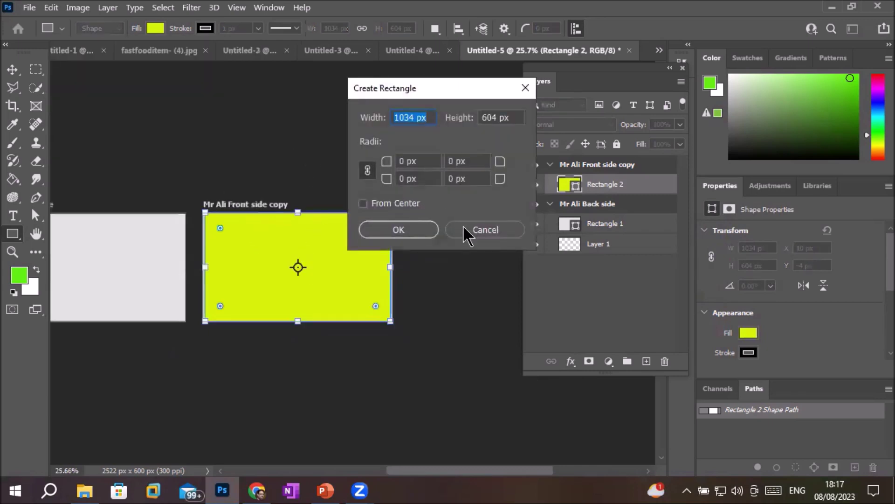
pyautogui.click(466, 229)
pyautogui.moveTo(134, 134); pyautogui.dragTo(224, 55)
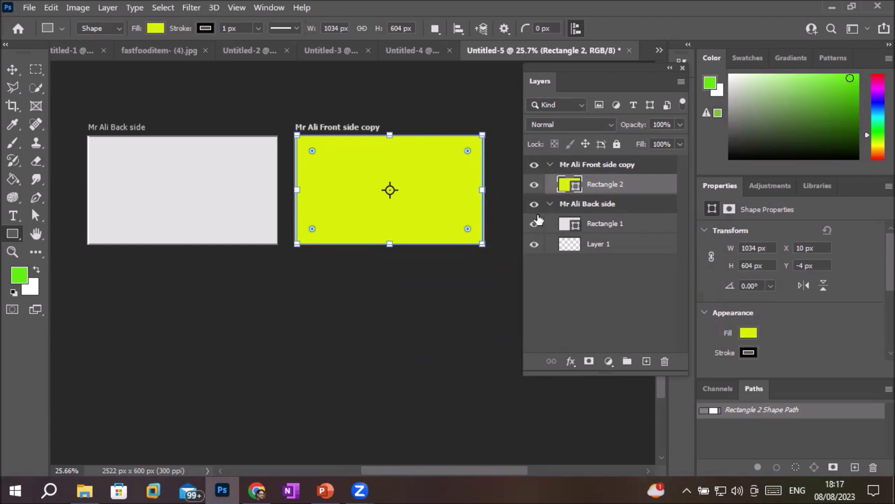
# Collapse the Front side copy and Back side artboard groups and duplicate both artboards together.
pyautogui.click(557, 166)
pyautogui.click(550, 164)
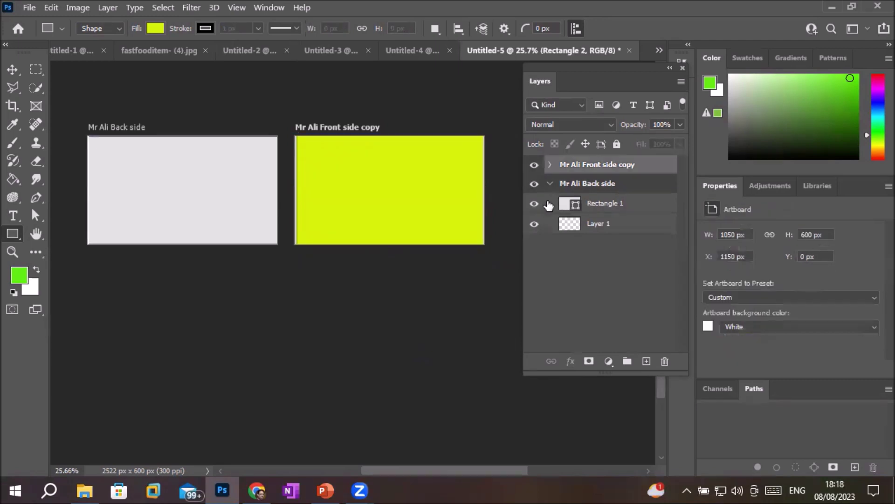
pyautogui.click(554, 186)
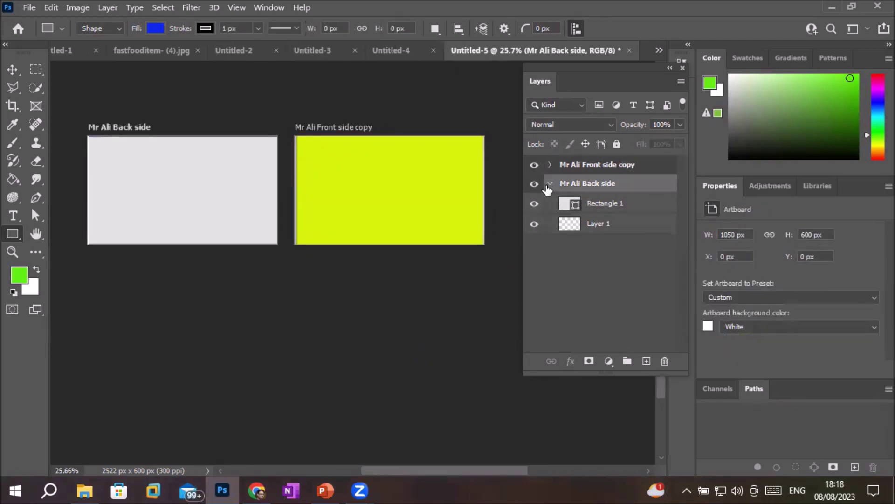
pyautogui.click(550, 184)
pyautogui.click(550, 184)
pyautogui.click(550, 184)
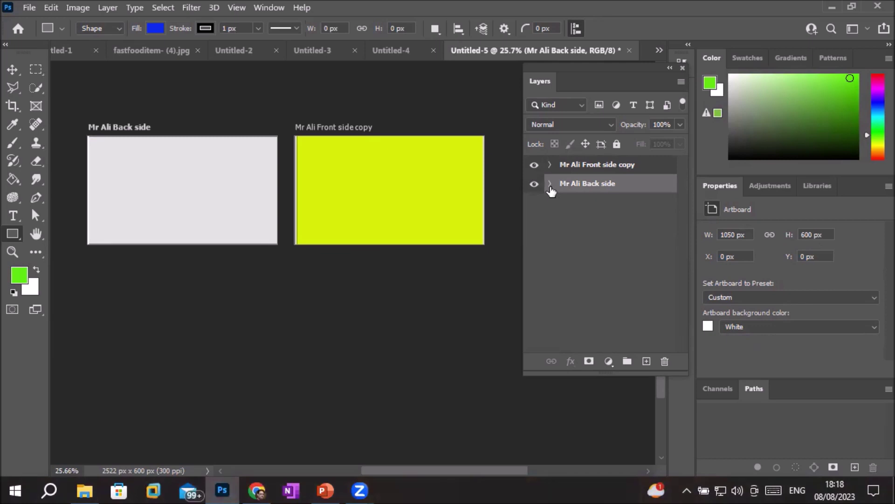
pyautogui.keyDown('shift'); pyautogui.click(578, 168); pyautogui.keyUp('shift')
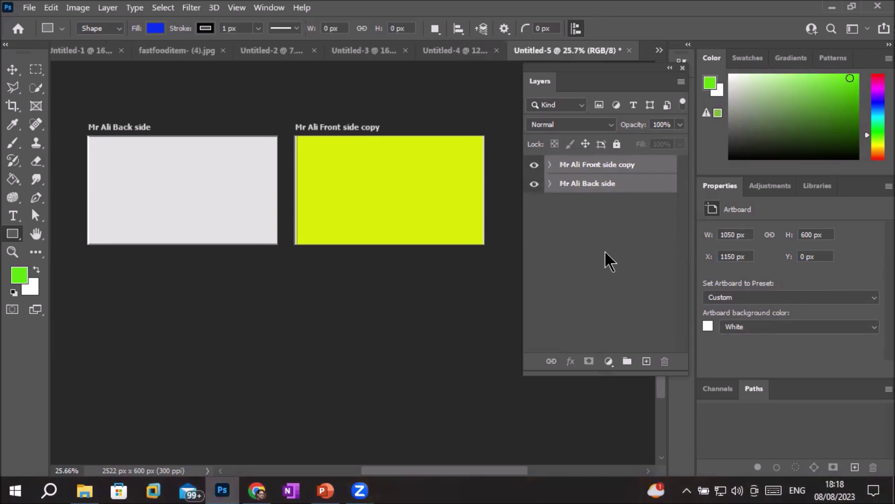
pyautogui.moveTo(600, 172); pyautogui.dragTo(648, 360)
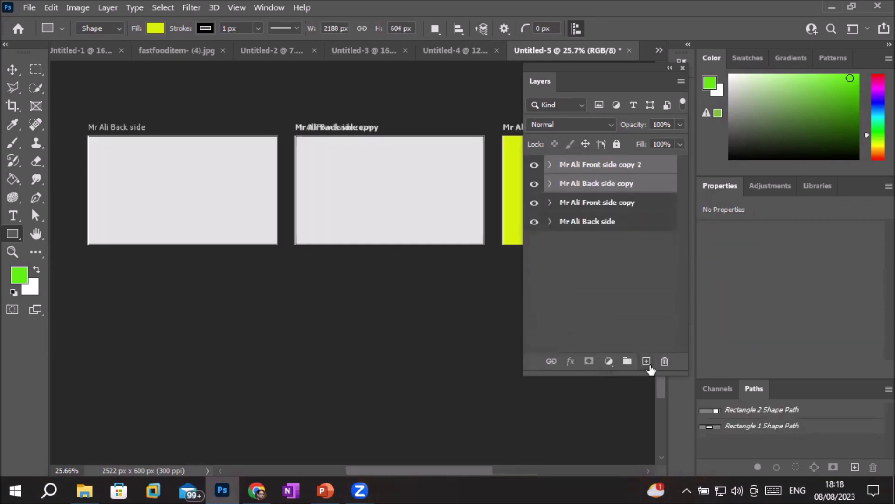
pyautogui.scroll(-5, 356, 241)
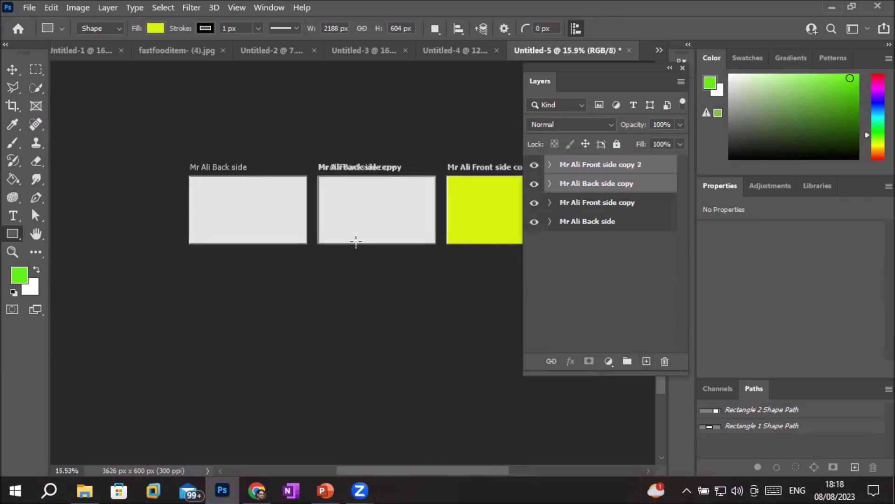
pyautogui.scroll(-1, 356, 241)
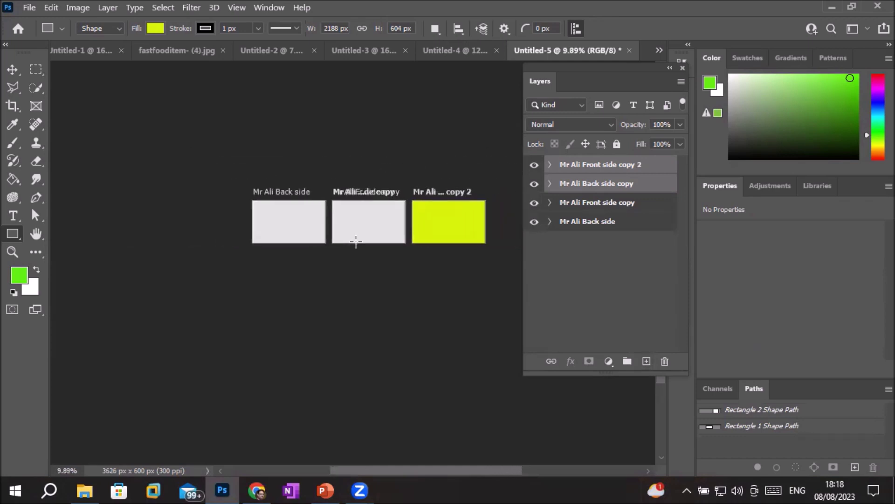
# Duplicate the Back side copy artboard on its own.
pyautogui.click(600, 181)
pyautogui.moveTo(565, 186); pyautogui.dragTo(649, 362)
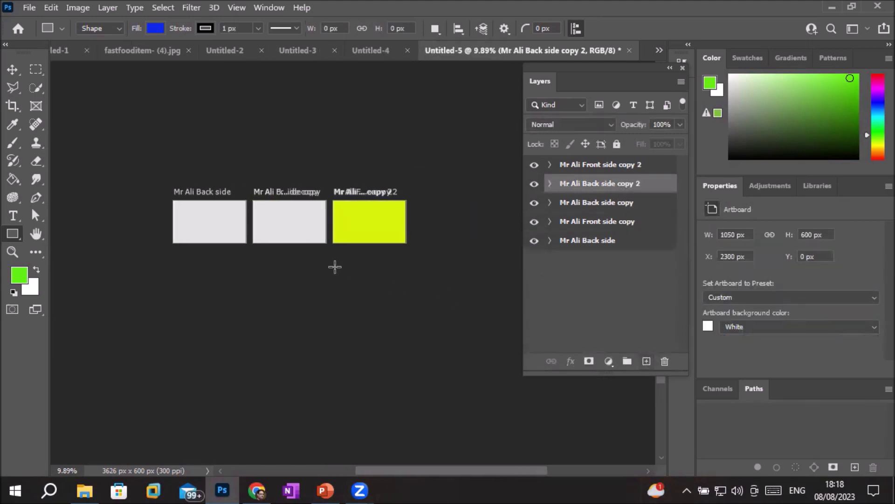
pyautogui.scroll(-3, 335, 267)
pyautogui.scroll(3, 334, 267)
# Hide and show the Front side copy 2 artboard to check which card it is.
pyautogui.click(534, 167)
pyautogui.click(535, 166)
pyautogui.click(535, 167)
pyautogui.click(535, 167)
# Move the yellow rectangle and the light grey rectangle beneath it out of the third artboard position onto the empty canvas below.
pyautogui.click(12, 70)
pyautogui.moveTo(356, 224); pyautogui.dragTo(184, 264)
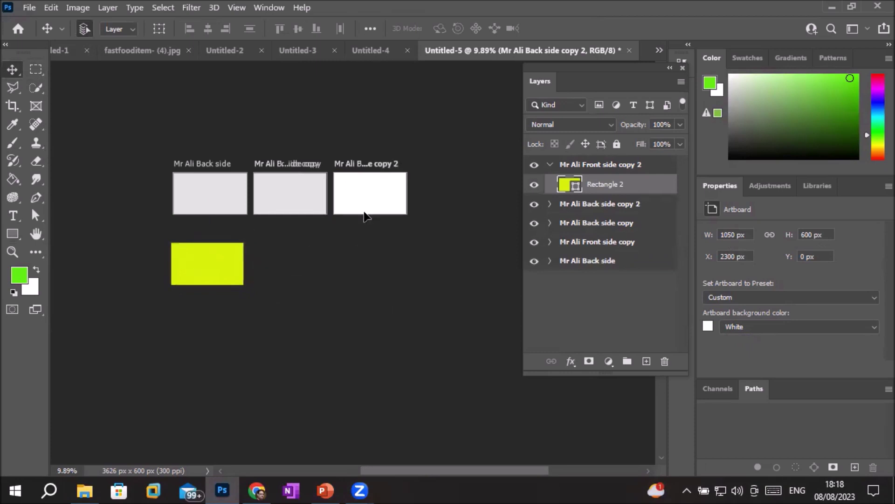
pyautogui.moveTo(386, 207); pyautogui.dragTo(385, 269)
pyautogui.click(350, 195)
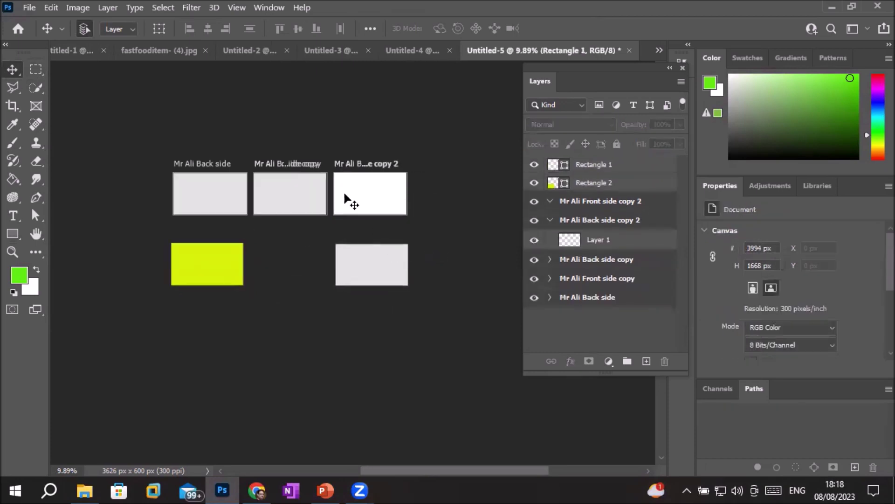
# Delete the yellow and light grey rectangles lying on the canvas outside the artboards.
pyautogui.click(364, 271)
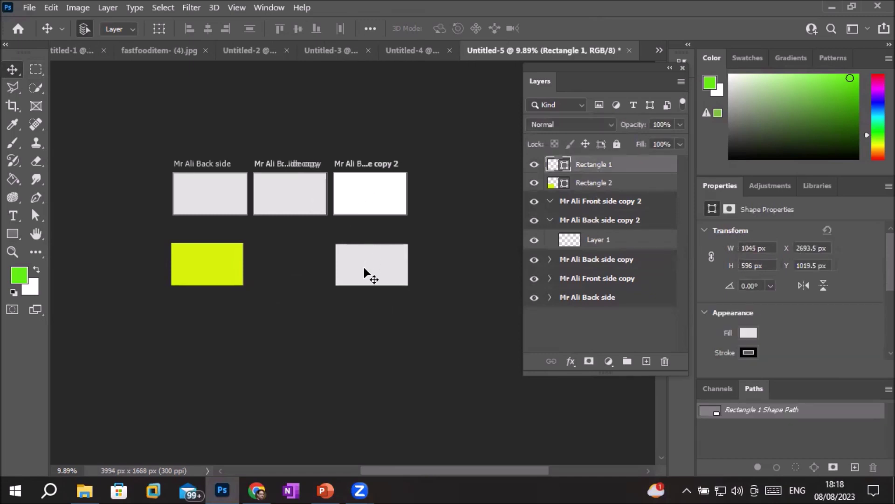
pyautogui.click(211, 261)
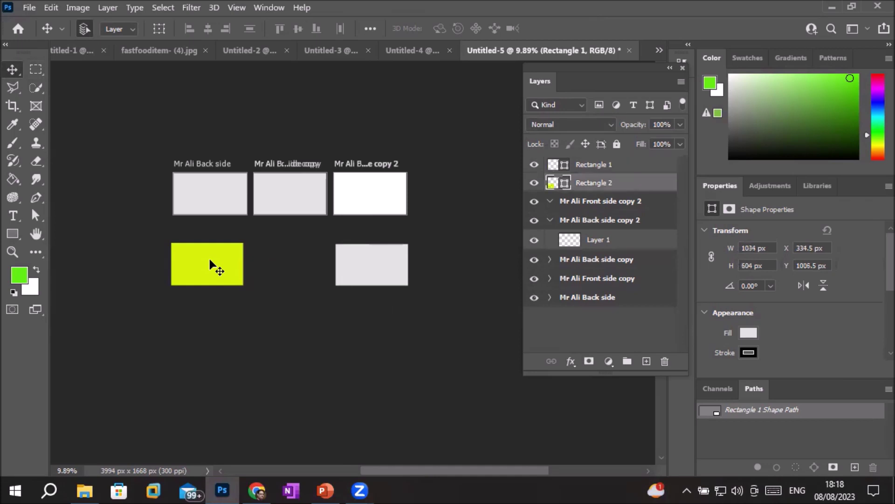
pyautogui.press('Delete')
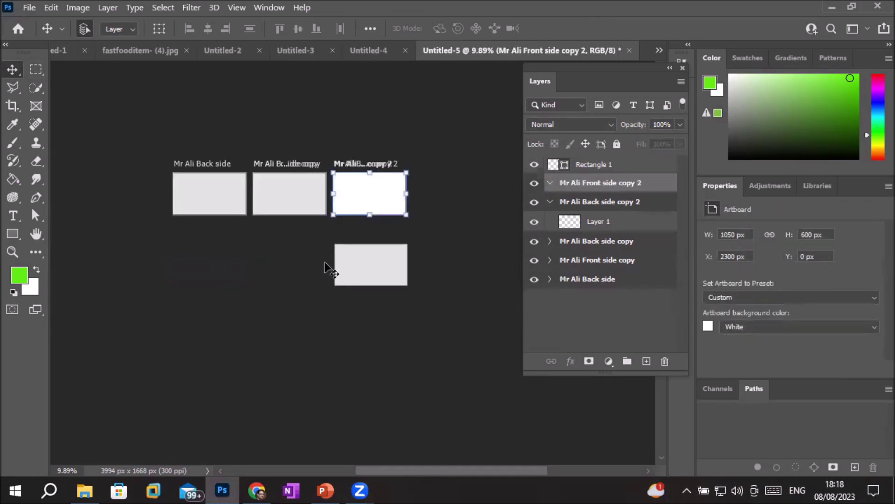
pyautogui.click(372, 268)
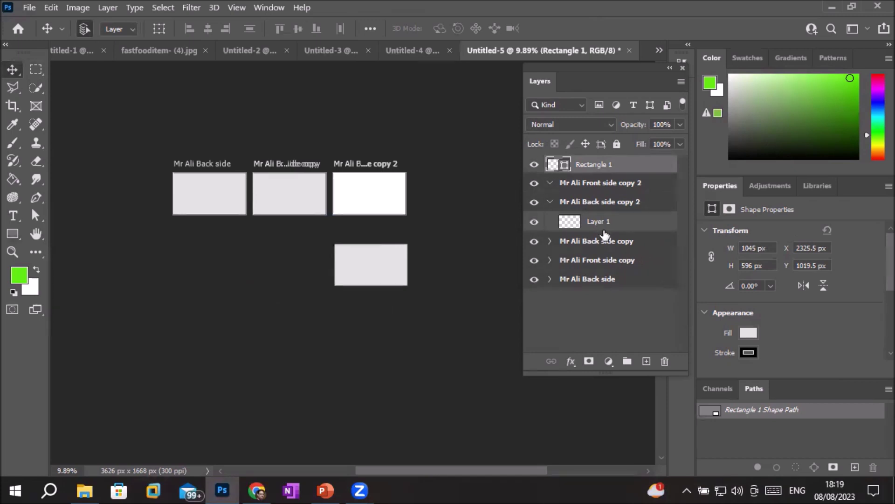
pyautogui.moveTo(593, 372); pyautogui.dragTo(586, 417)
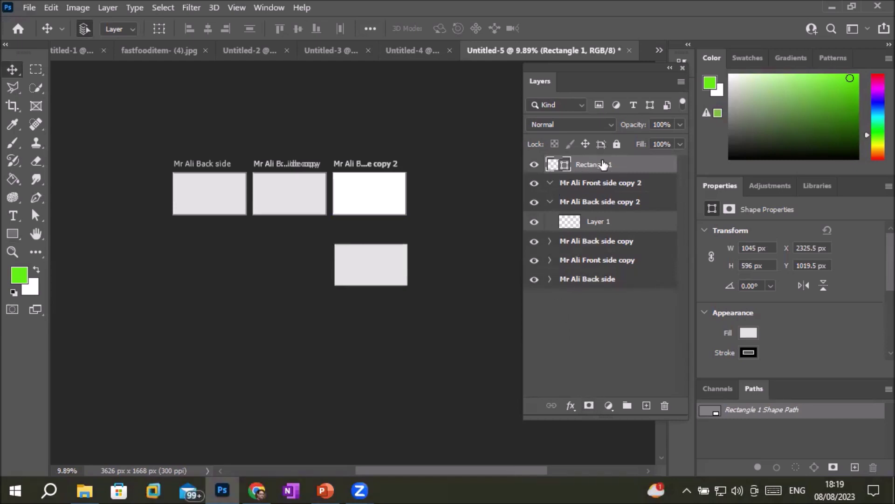
pyautogui.click(665, 407)
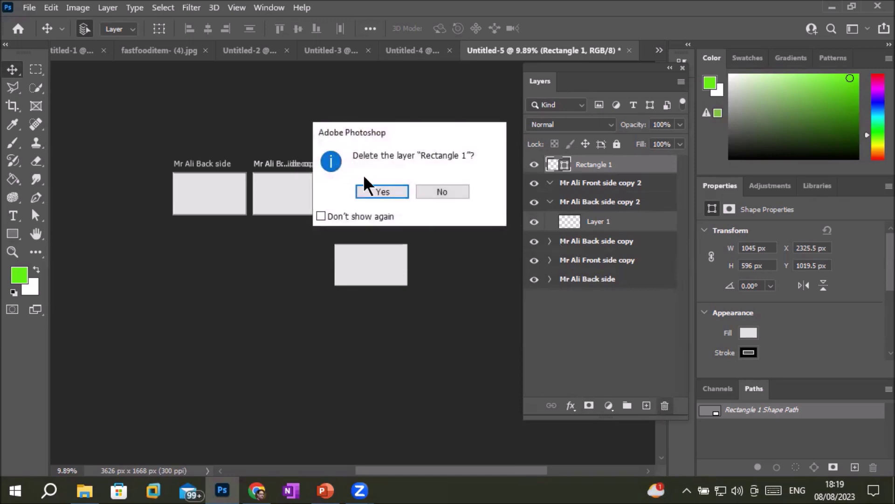
pyautogui.click(371, 191)
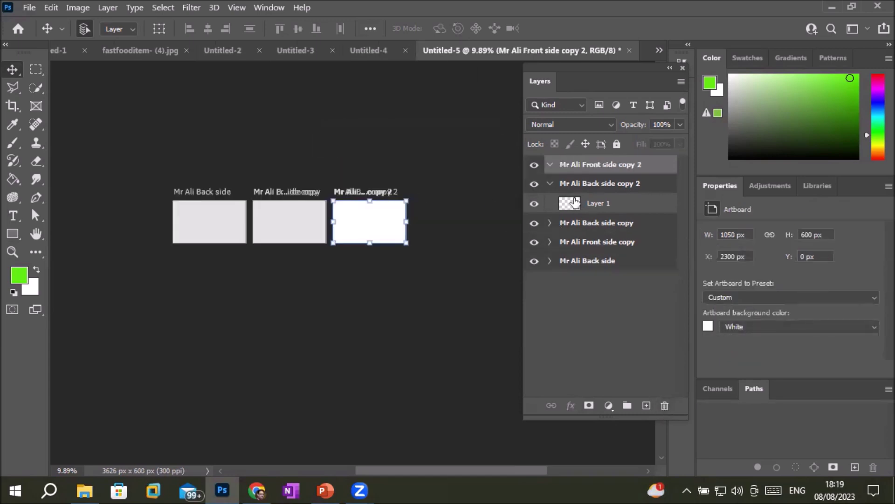
# Collapse the expanded artboard groups and delete the empty Front side copy 2 artboard.
pyautogui.click(551, 183)
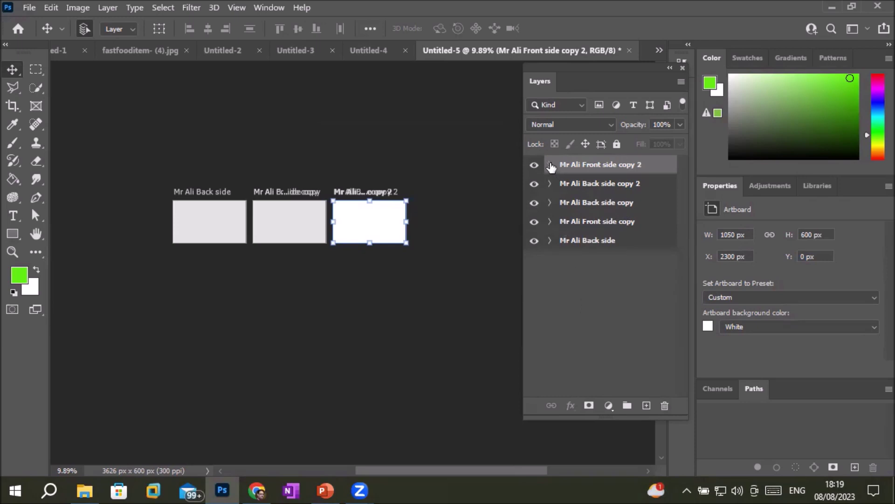
pyautogui.click(666, 406)
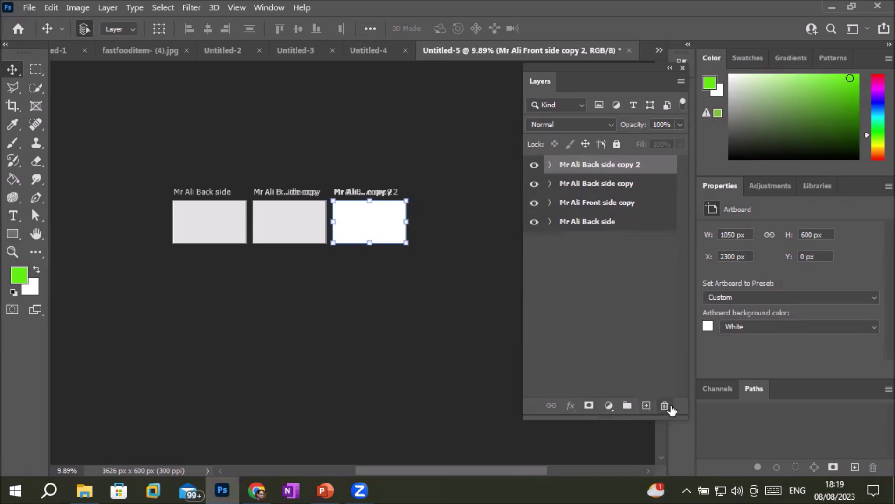
# Examine the contents and canvas position of each remaining artboard by expanding its group and selecting it in turn.
pyautogui.click(549, 165)
pyautogui.click(549, 165)
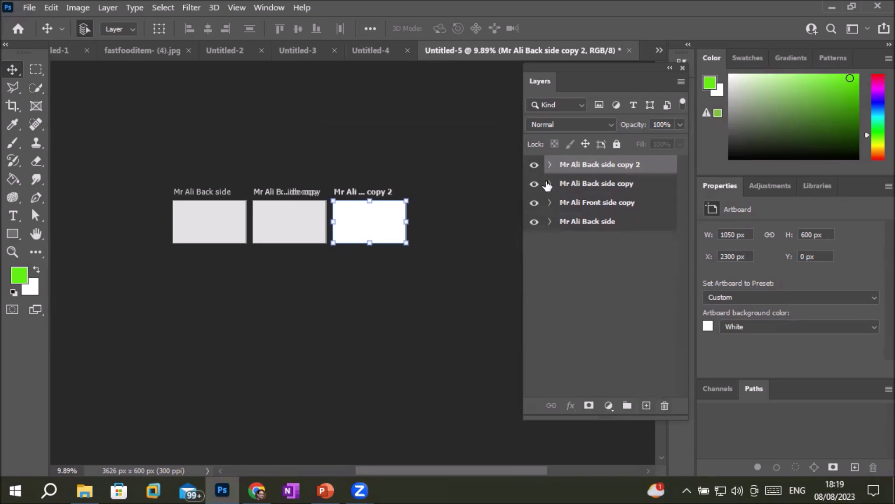
pyautogui.click(549, 184)
pyautogui.click(549, 184)
pyautogui.click(550, 203)
pyautogui.click(551, 203)
pyautogui.click(550, 203)
pyautogui.click(550, 204)
pyautogui.click(550, 222)
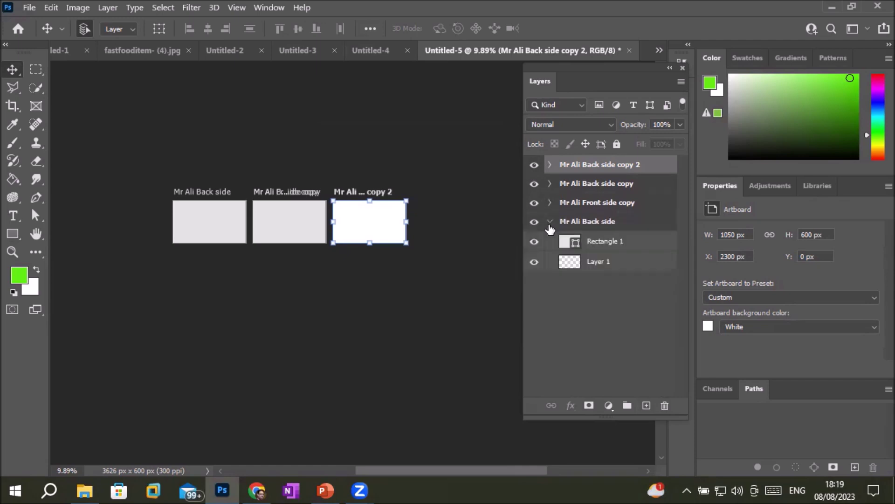
pyautogui.click(551, 223)
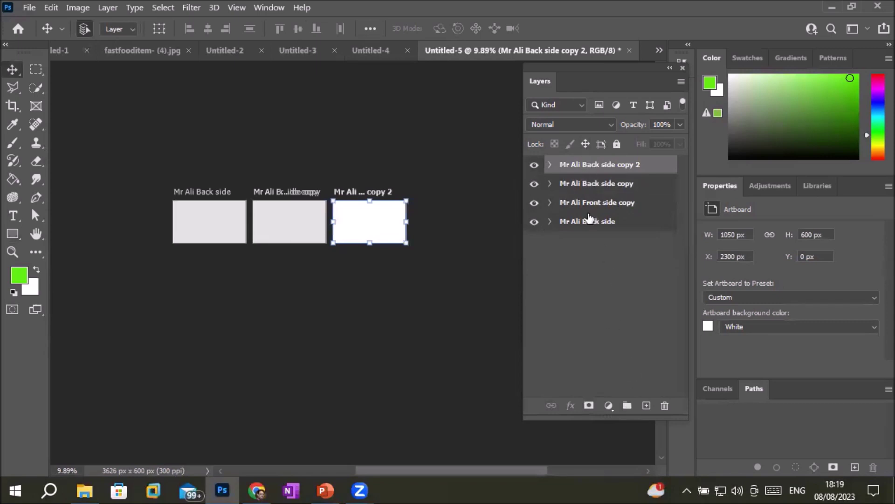
pyautogui.click(577, 187)
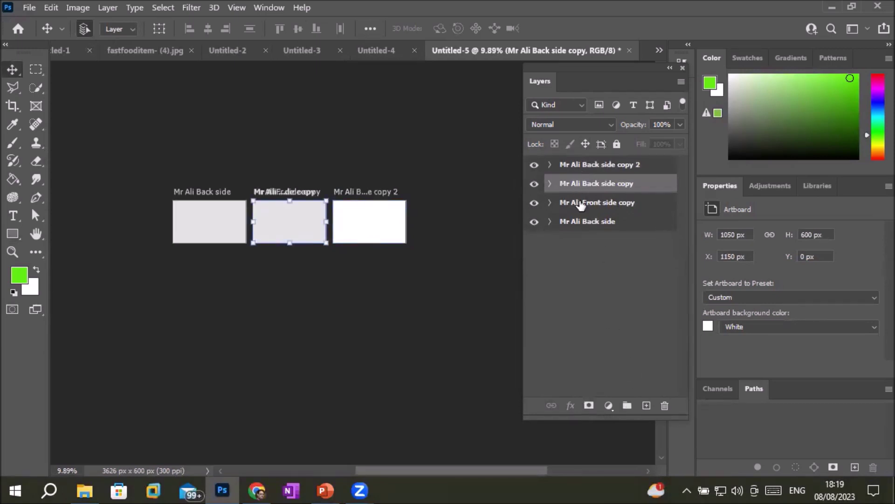
pyautogui.click(581, 204)
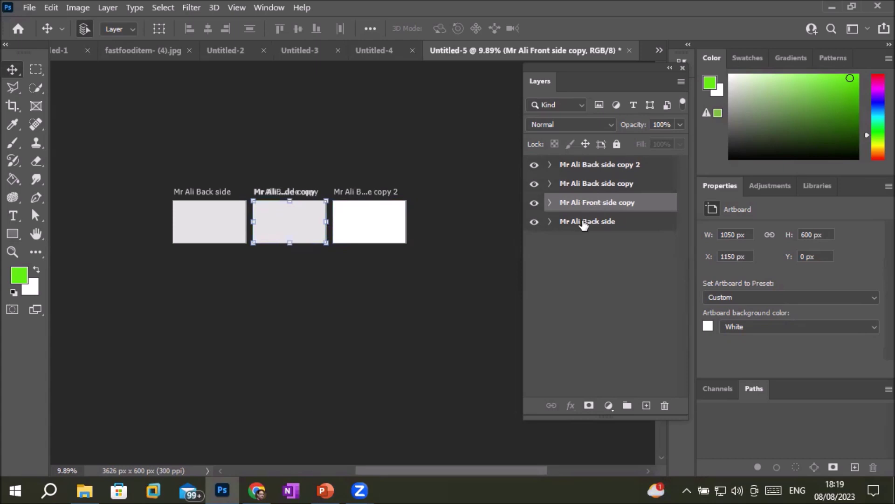
pyautogui.click(582, 223)
# Try moving the light grey rectangle of the Back side copy artboard onto the canvas below, and undo the move.
pyautogui.click(590, 202)
pyautogui.moveTo(278, 221); pyautogui.dragTo(275, 276)
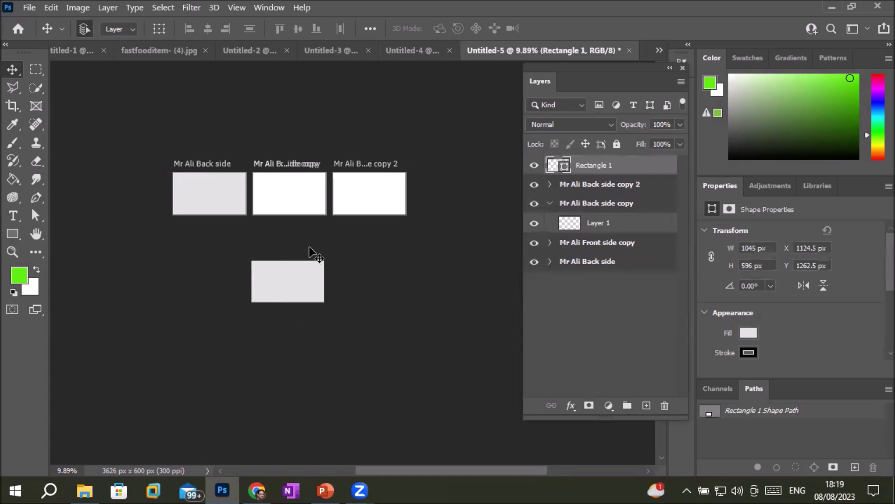
pyautogui.moveTo(573, 233); pyautogui.dragTo(566, 226)
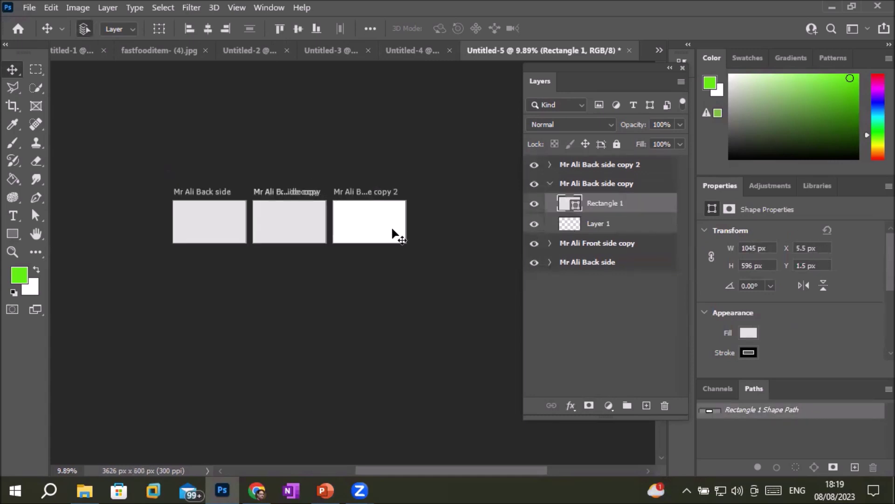
# Delete the Back side copy 2 artboard together with its contents.
pyautogui.click(391, 233)
pyautogui.click(664, 407)
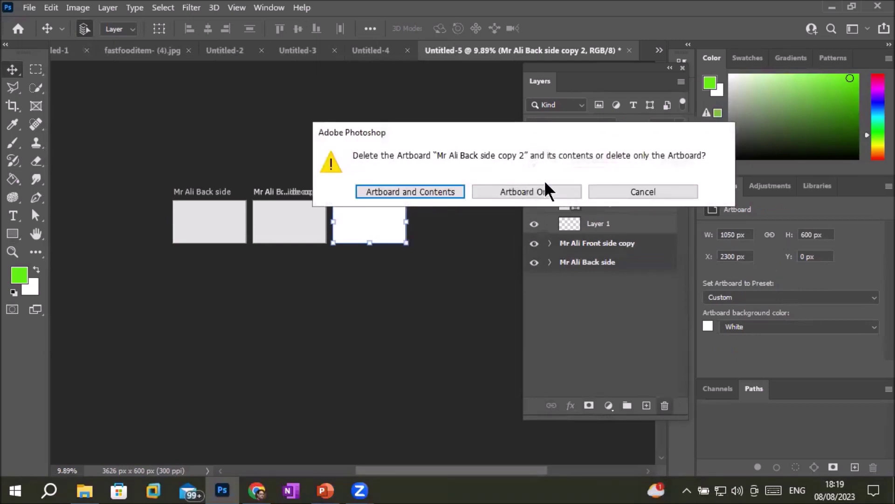
pyautogui.click(414, 190)
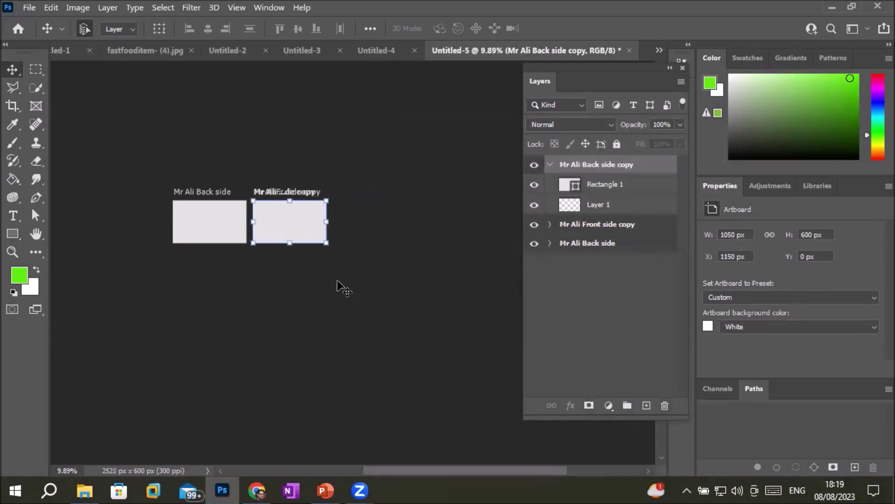
# Delete the Rectangle 1 layer from the Back side copy artboard.
pyautogui.click(371, 293)
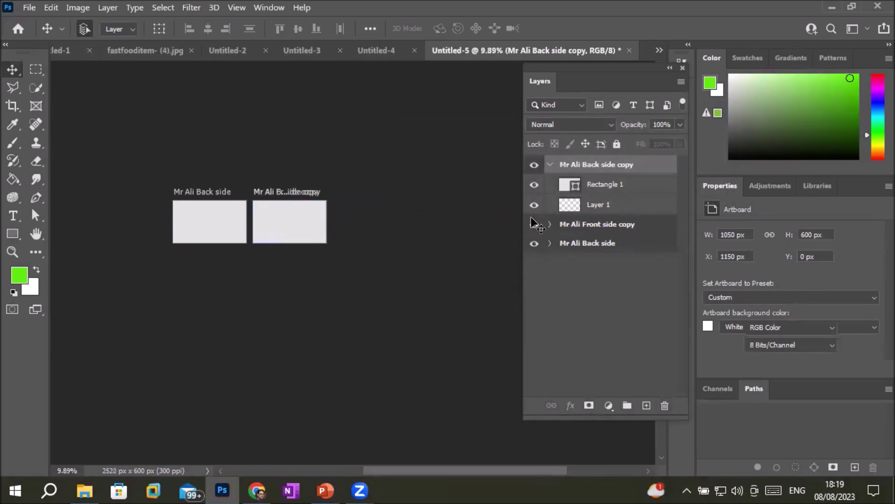
pyautogui.click(597, 189)
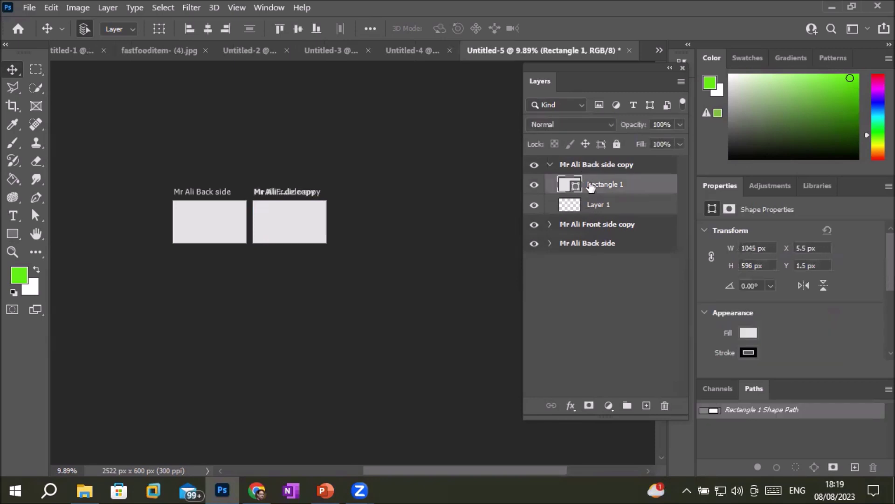
pyautogui.click(665, 405)
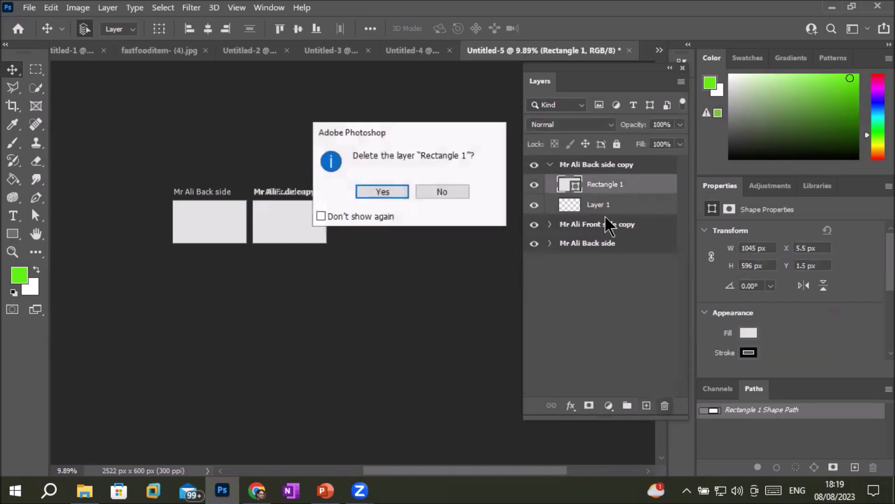
pyautogui.click(383, 191)
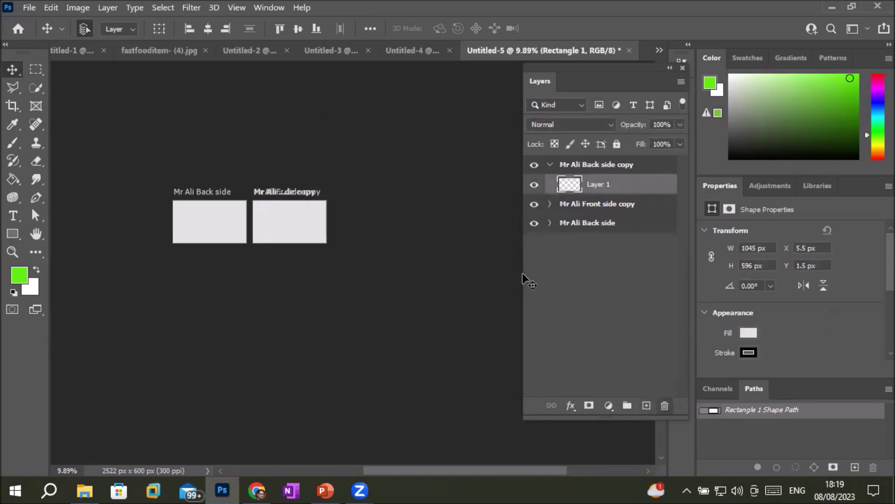
# Expand the Front side copy artboard and delete its yellow rectangle layer.
pyautogui.click(583, 208)
pyautogui.click(550, 204)
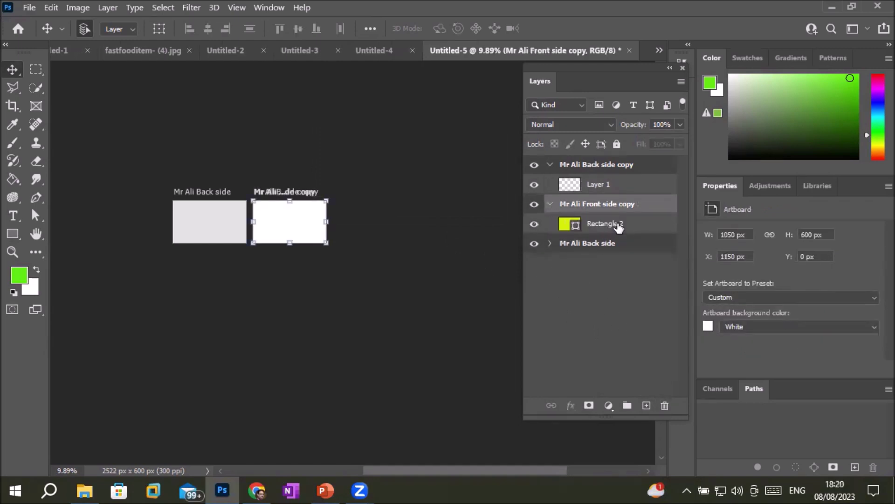
pyautogui.click(619, 226)
pyautogui.click(662, 408)
pyautogui.click(393, 192)
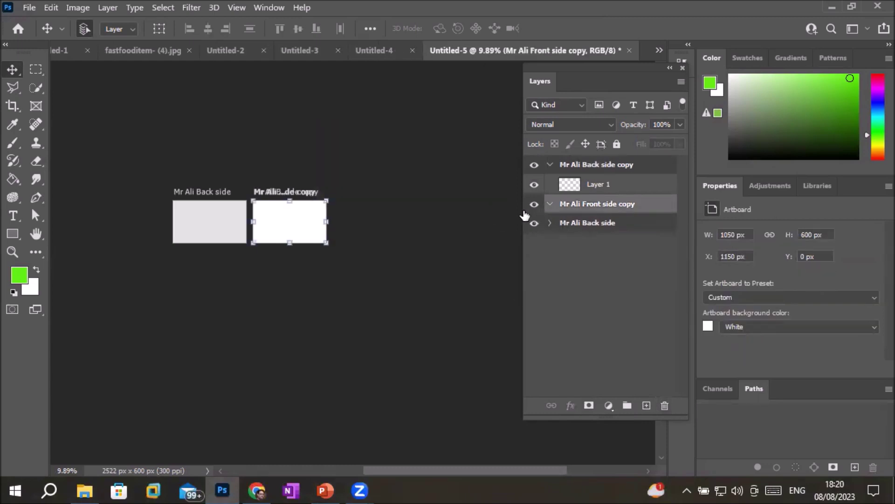
# Delete the Back side copy artboard with its contents and the emptied Front side copy artboard, keeping only the original Back side artboard.
pyautogui.click(550, 205)
pyautogui.click(549, 224)
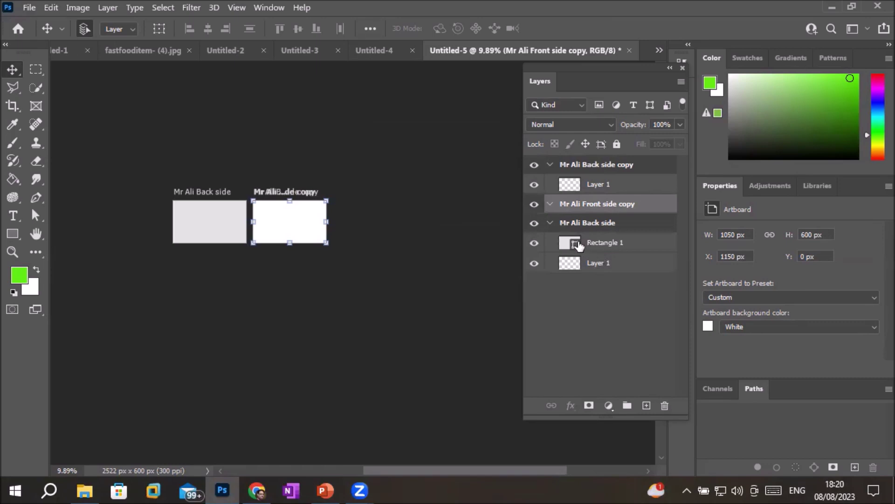
pyautogui.click(591, 185)
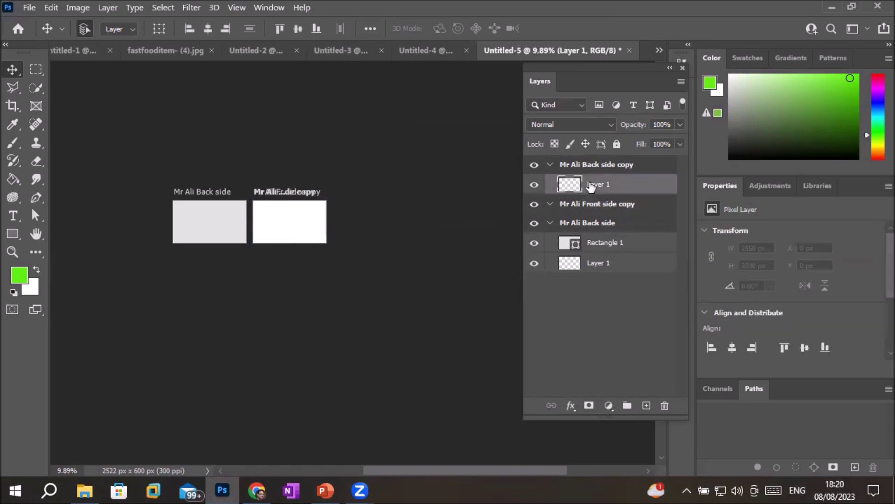
pyautogui.click(599, 167)
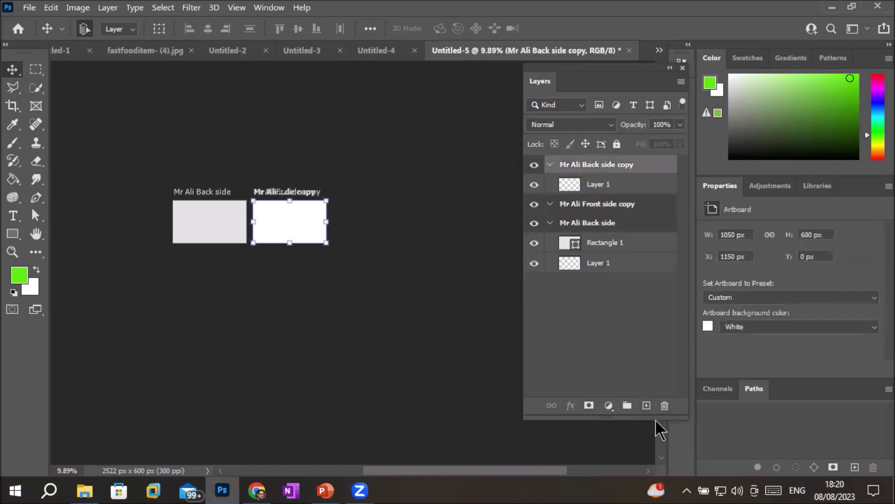
pyautogui.click(665, 405)
pyautogui.click(415, 190)
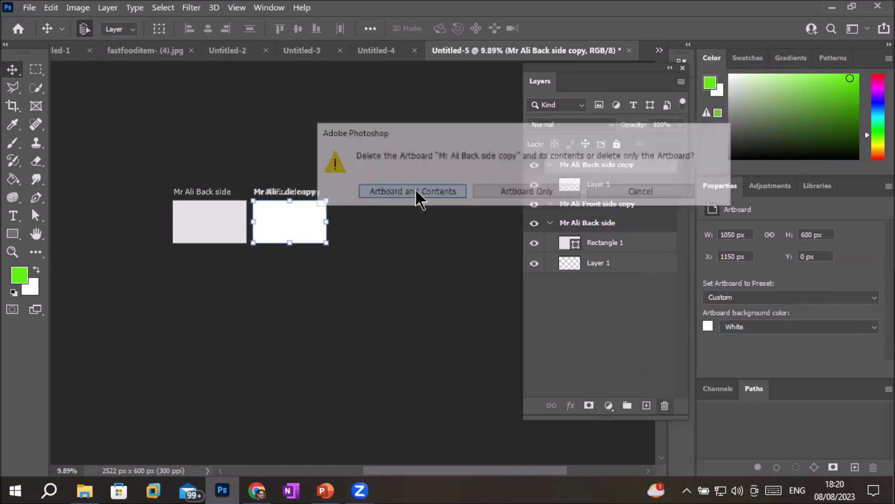
pyautogui.click(665, 405)
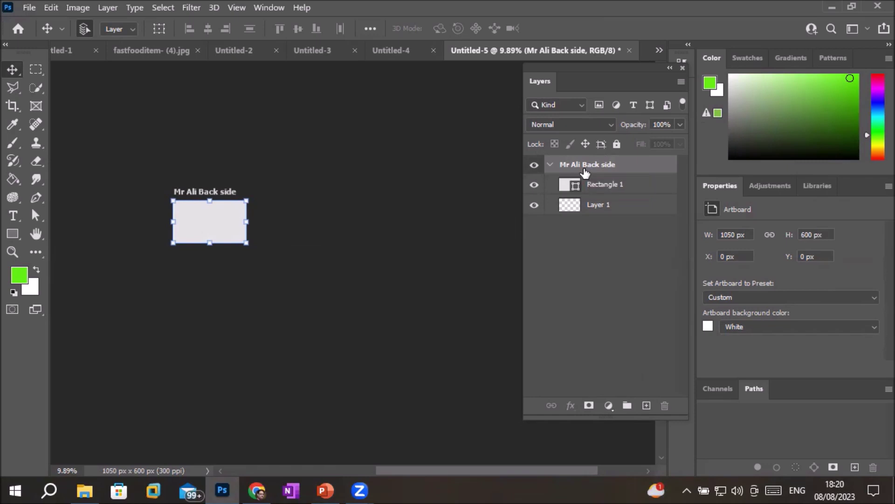
# Duplicate the original Back side artboard twice, collapsing the artboard groups in between.
pyautogui.moveTo(587, 169); pyautogui.dragTo(665, 409)
pyautogui.moveTo(592, 168); pyautogui.dragTo(647, 404)
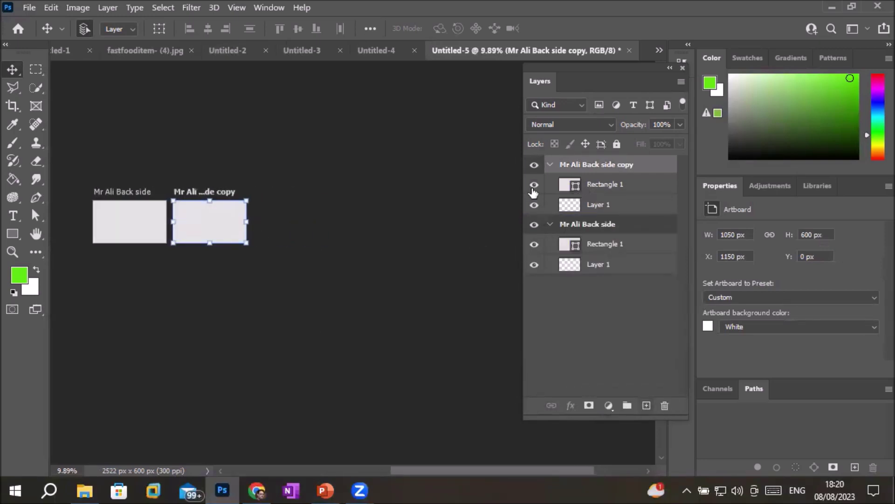
pyautogui.click(550, 165)
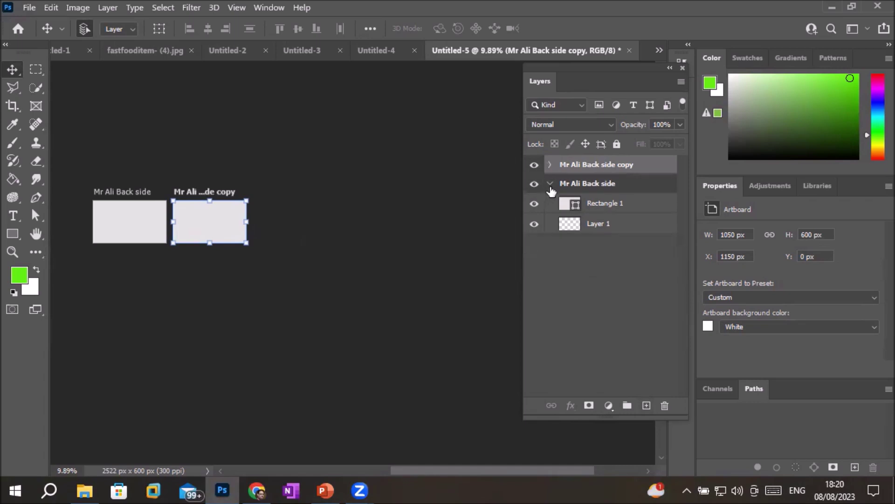
pyautogui.click(550, 184)
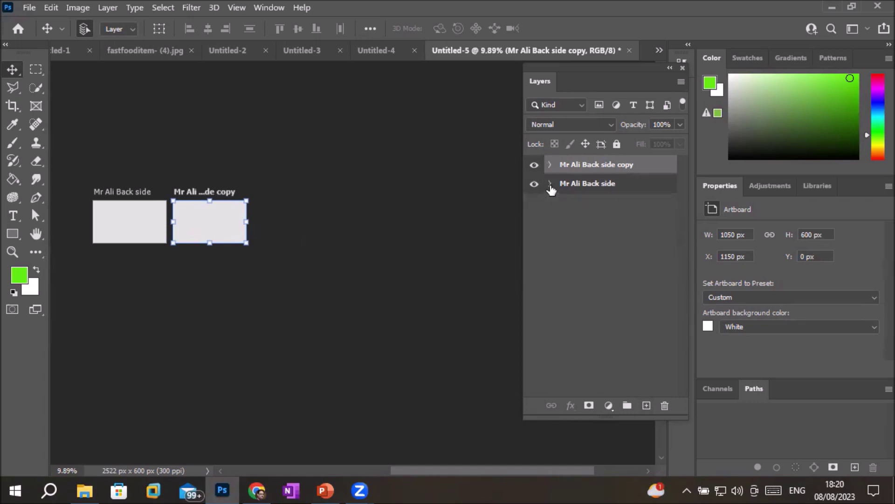
pyautogui.click(585, 186)
pyautogui.moveTo(585, 186); pyautogui.dragTo(646, 406)
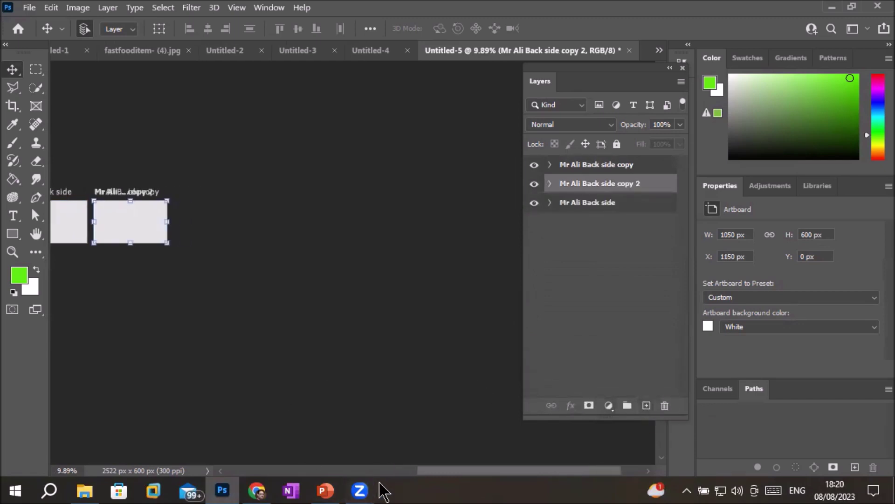
# Examine the two overlapping Back side copies on the canvas and the layers each one contains.
pyautogui.hscroll(-3, 443, 320)
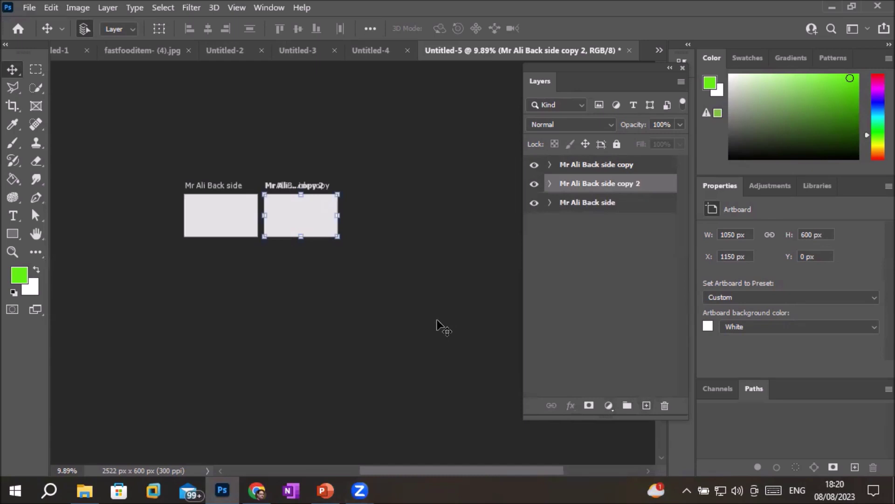
pyautogui.moveTo(437, 320); pyautogui.dragTo(396, 267)
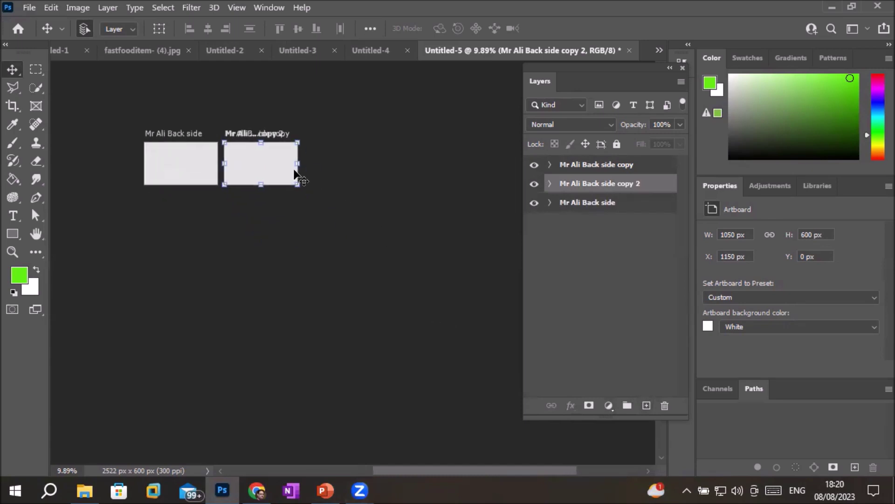
pyautogui.click(549, 184)
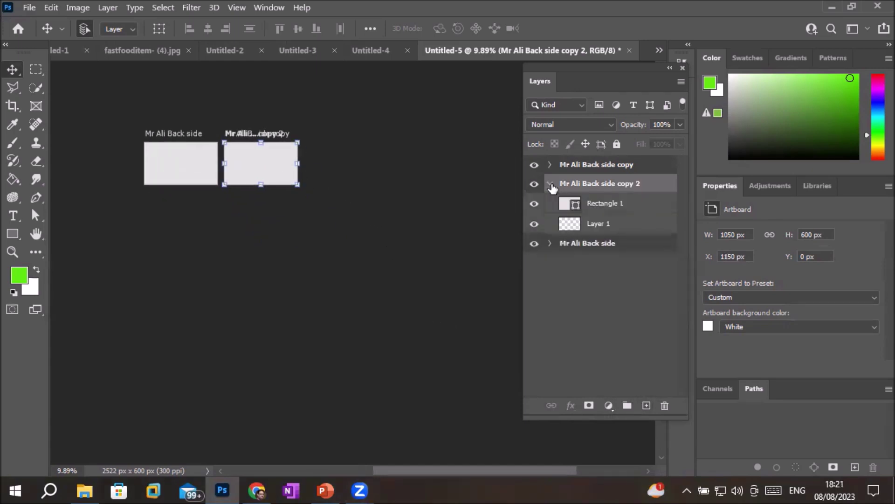
pyautogui.click(546, 165)
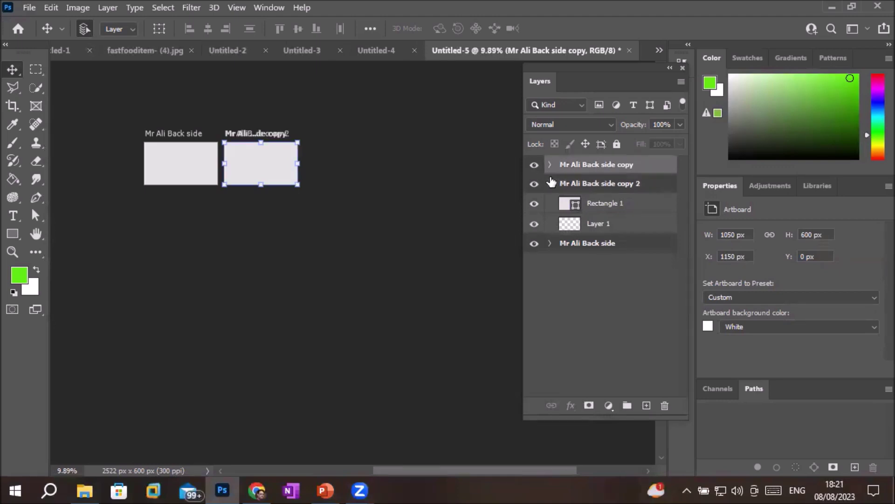
pyautogui.click(550, 165)
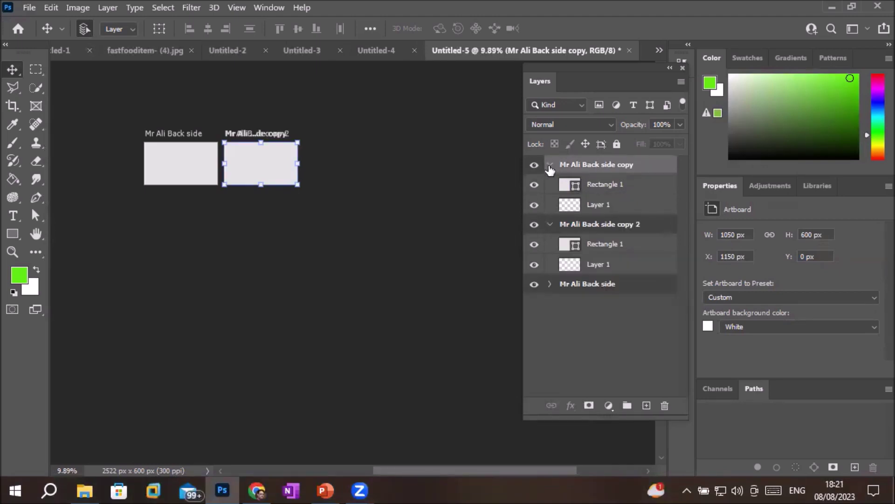
pyautogui.click(550, 166)
pyautogui.click(550, 184)
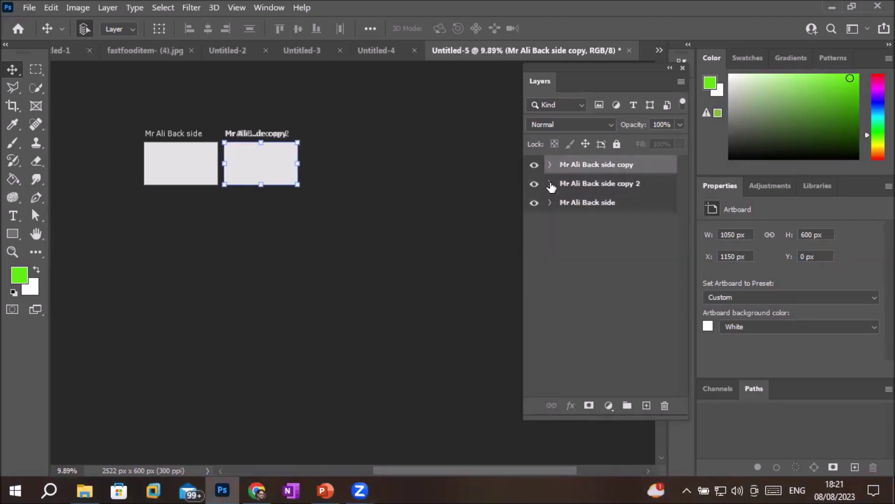
pyautogui.click(573, 189)
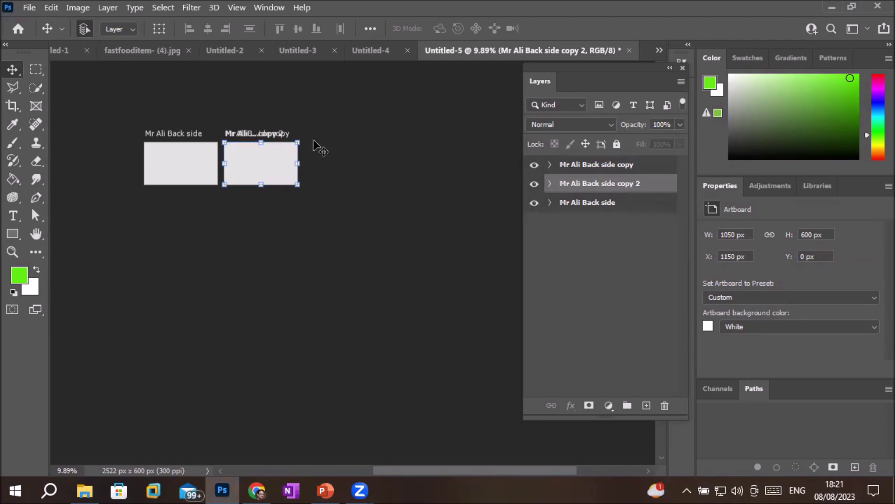
# Move the Back side copy artboard below the original, and add three blank 1050 x 600 px artboards: one beside it and two beneath.
pyautogui.moveTo(242, 135); pyautogui.dragTo(164, 205)
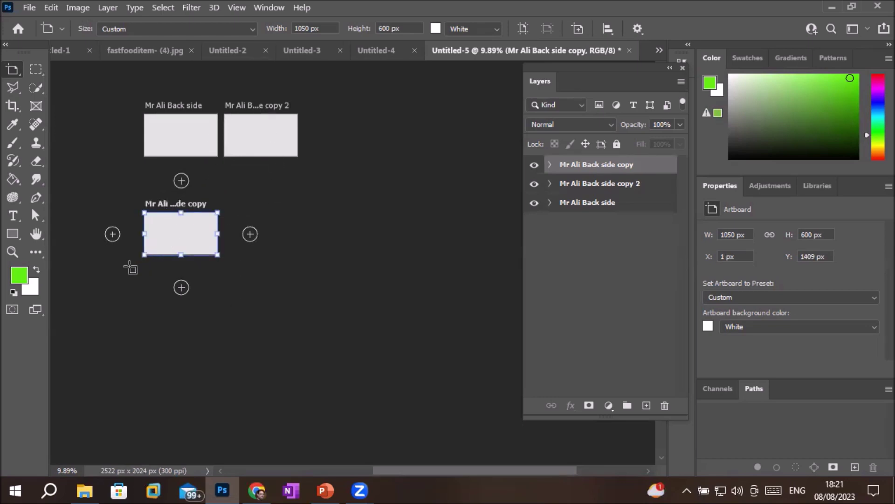
pyautogui.click(251, 235)
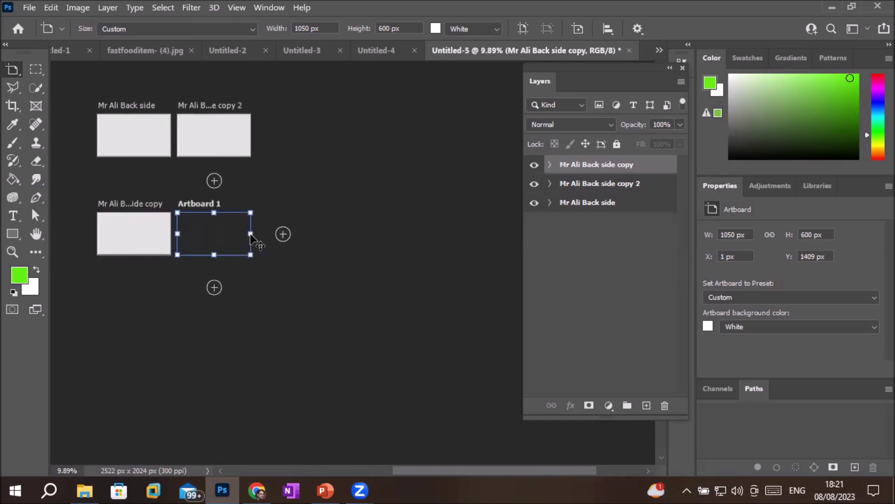
pyautogui.click(182, 287)
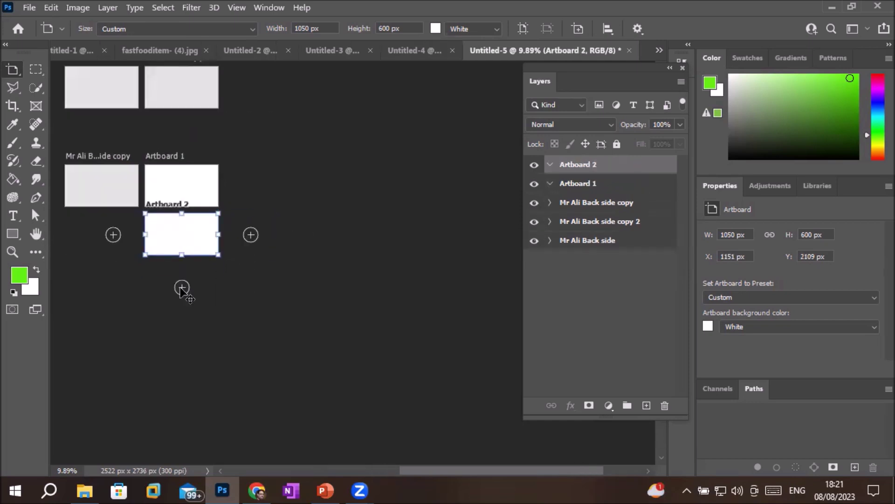
pyautogui.moveTo(127, 329); pyautogui.dragTo(331, 320)
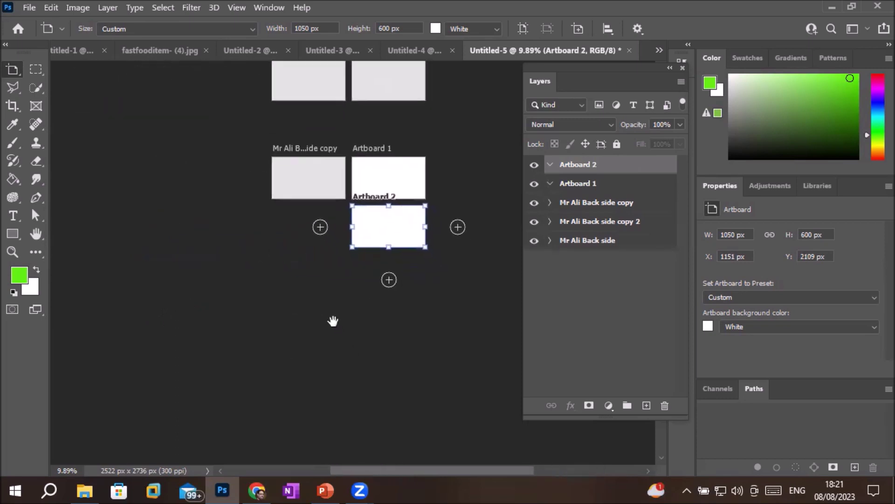
pyautogui.click(320, 227)
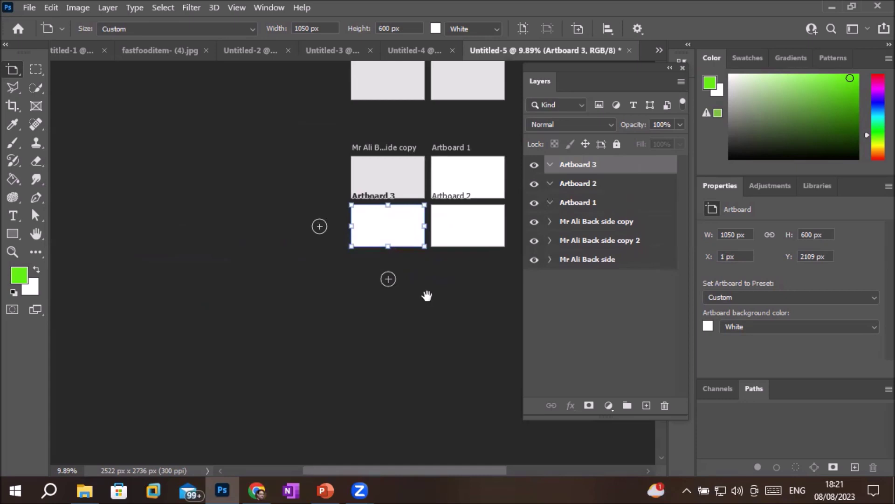
pyautogui.moveTo(432, 304); pyautogui.dragTo(275, 364)
# Compare how the Move tool and Artboard tool select artboards, trying the Back side copy and the blank artboards in turn.
pyautogui.press('v')
pyautogui.click(220, 143)
pyautogui.click(239, 251)
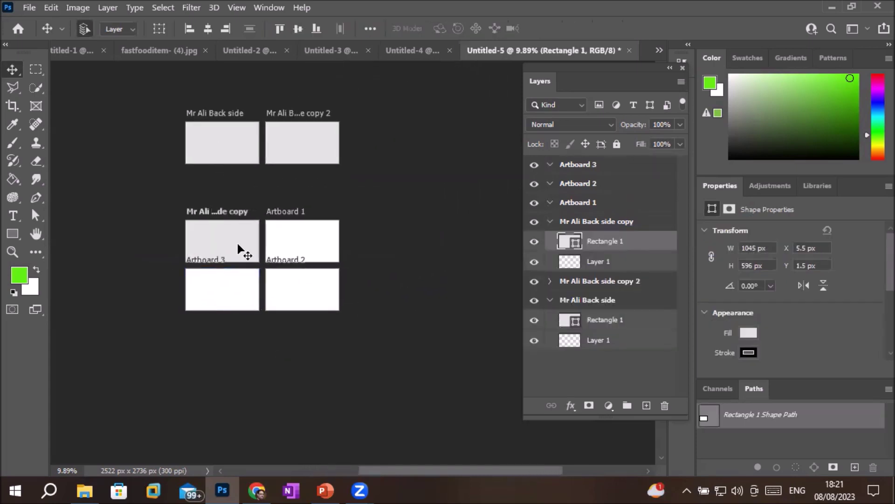
pyautogui.hotkey('shift', 'v')
pyautogui.click(318, 278)
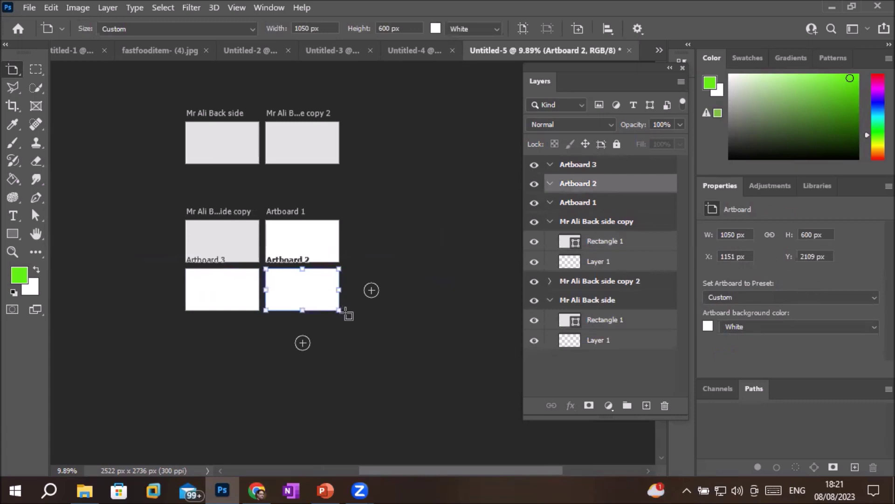
pyautogui.hotkey('shift', 'v')
pyautogui.click(226, 298)
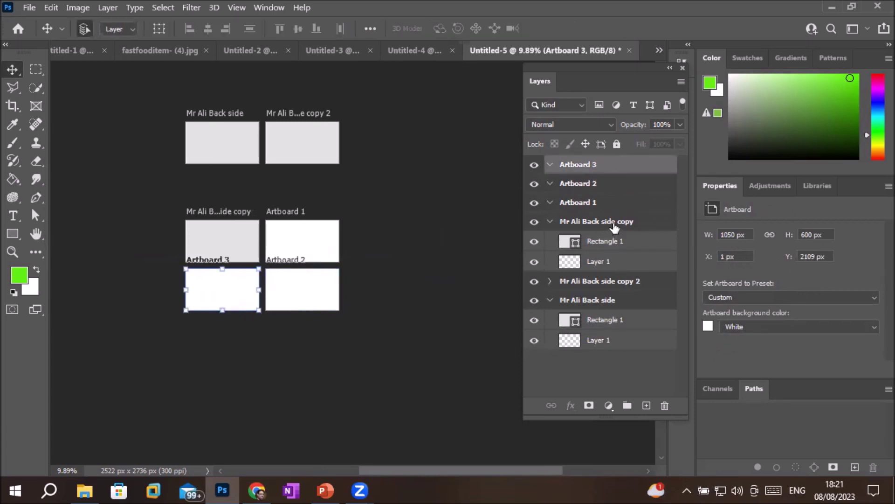
pyautogui.click(284, 290)
pyautogui.click(305, 343)
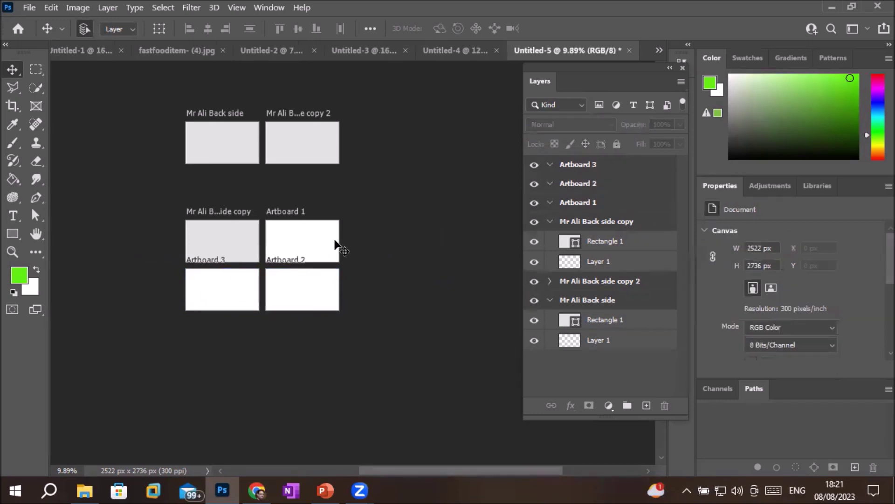
pyautogui.hotkey('shift', 'v')
pyautogui.click(318, 220)
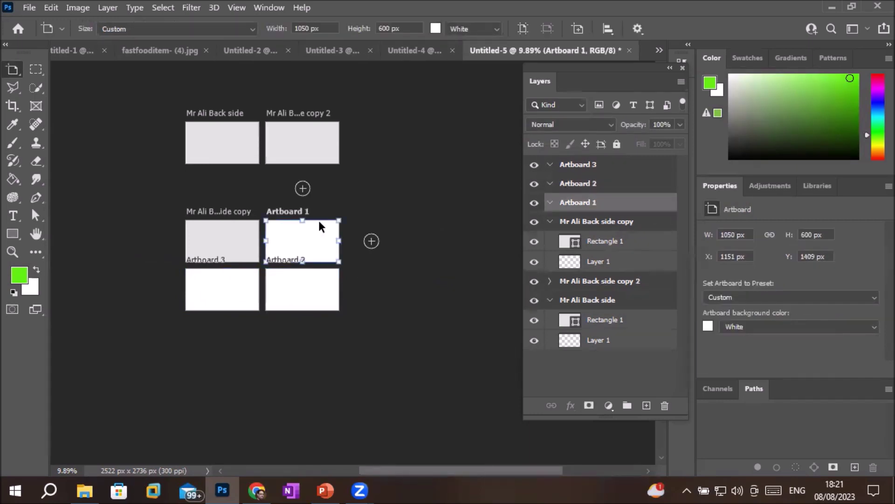
# Add two blank artboards in a row beside Back side copy 2, and stack three more below the outermost one.
pyautogui.click(317, 124)
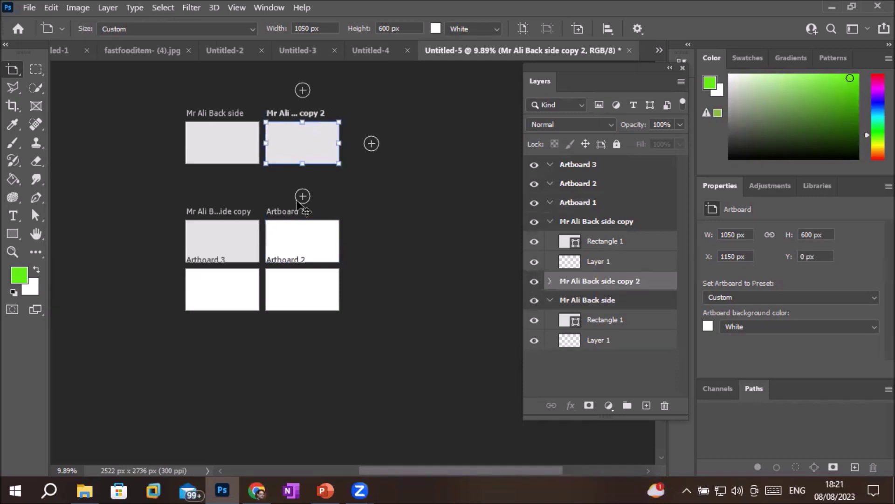
pyautogui.click(372, 144)
pyautogui.click(372, 144)
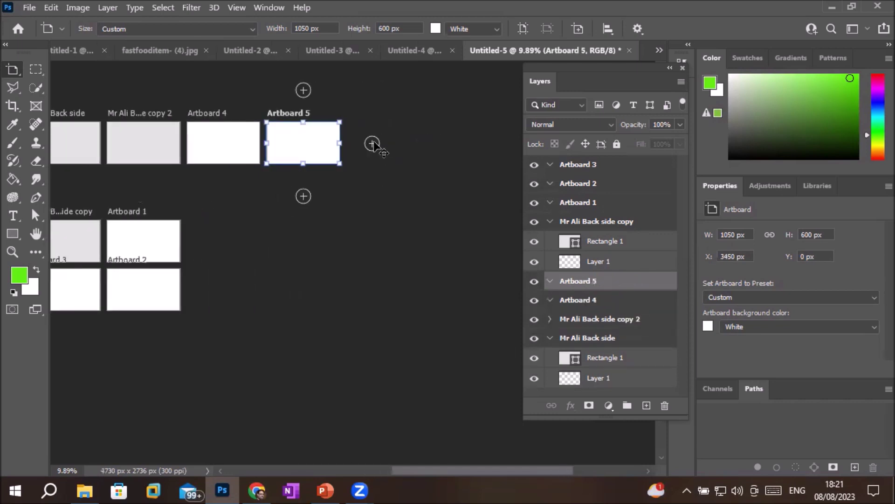
pyautogui.click(304, 196)
pyautogui.click(303, 196)
pyautogui.click(303, 196)
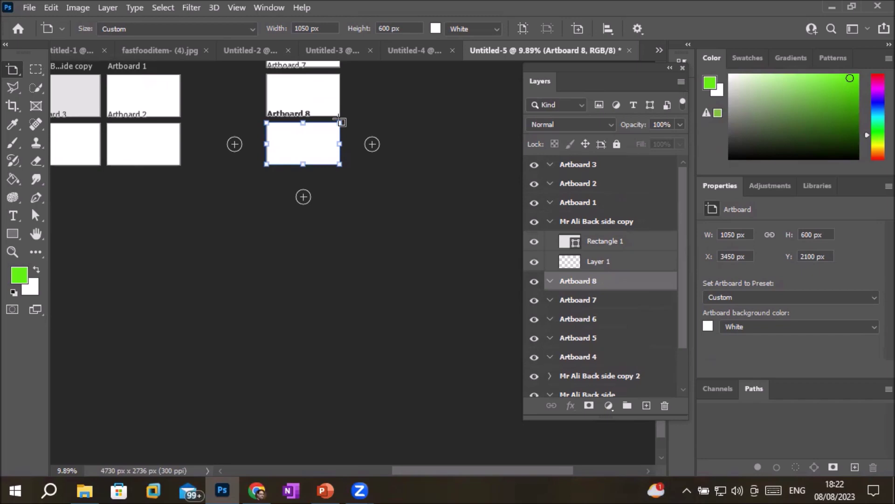
pyautogui.press('super+plus')
pyautogui.press('super+plus')
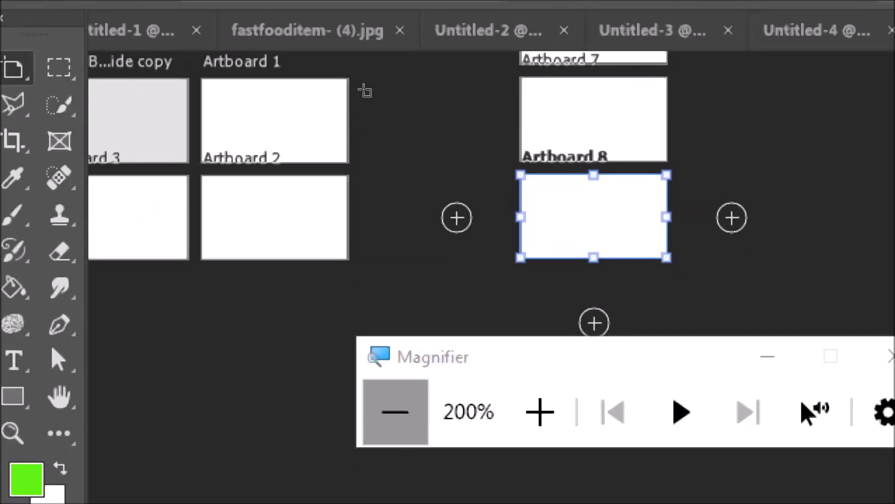
pyautogui.click(365, 91)
pyautogui.press('v')
pyautogui.moveTo(365, 91); pyautogui.dragTo(342, 219)
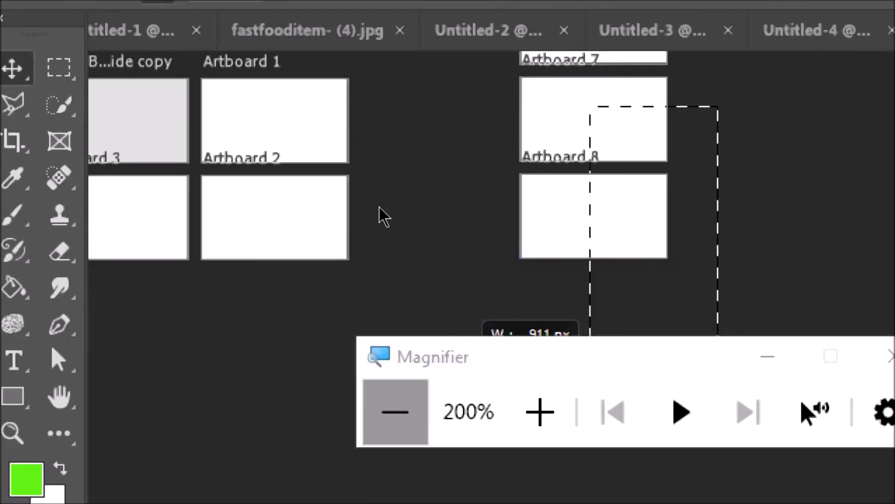
pyautogui.press('super+Escape')
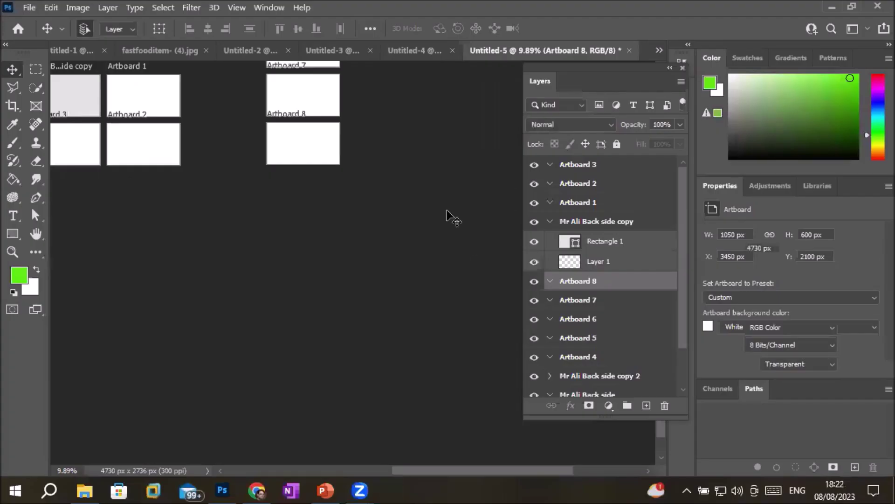
# Delete every artboard except Artboard 3, together with the layers they contain.
pyautogui.click(447, 212)
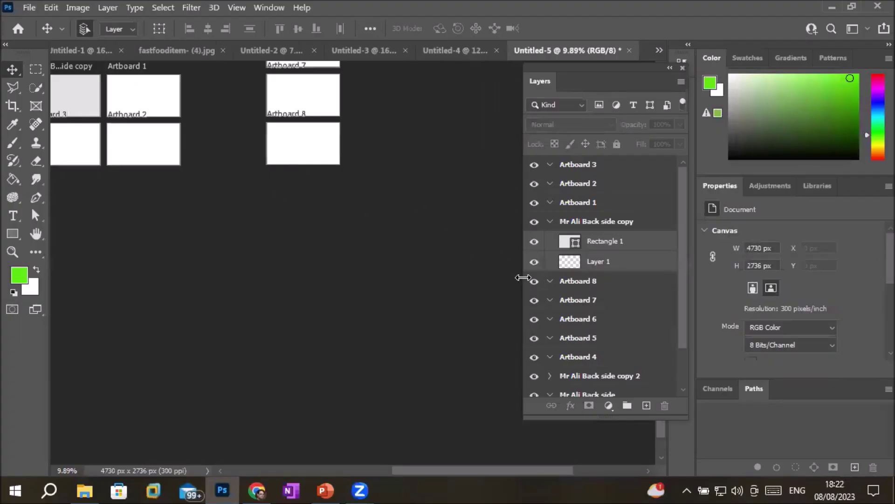
pyautogui.click(573, 187)
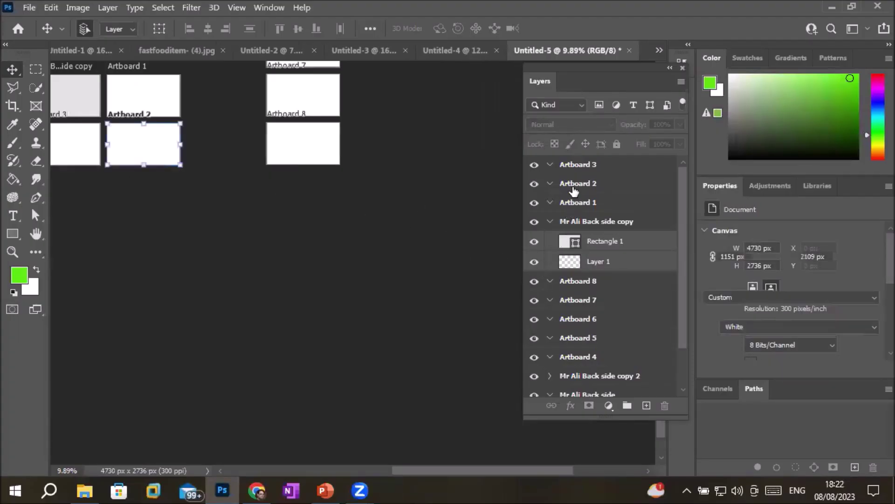
pyautogui.keyDown('shift'); pyautogui.click(571, 395); pyautogui.keyUp('shift')
pyautogui.click(663, 407)
pyautogui.click(376, 189)
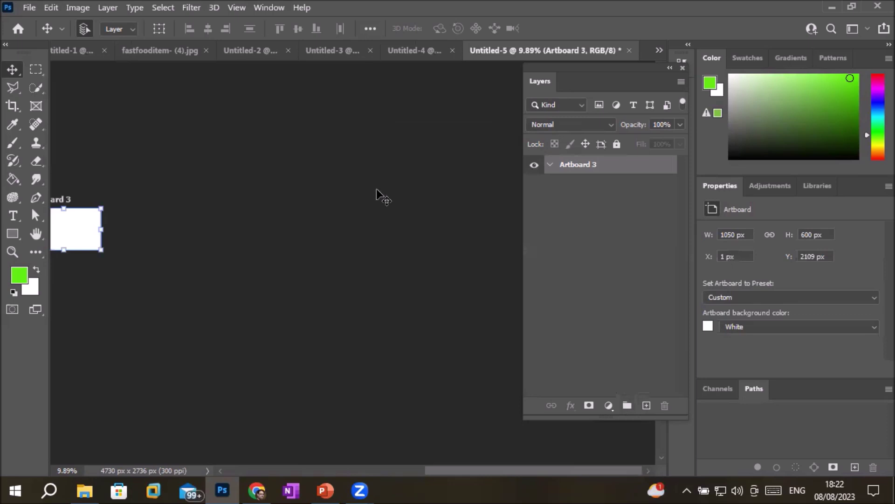
# Rename the remaining artboard as "Business card front".
pyautogui.moveTo(174, 262); pyautogui.dragTo(375, 222)
pyautogui.scroll(1, 236, 198)
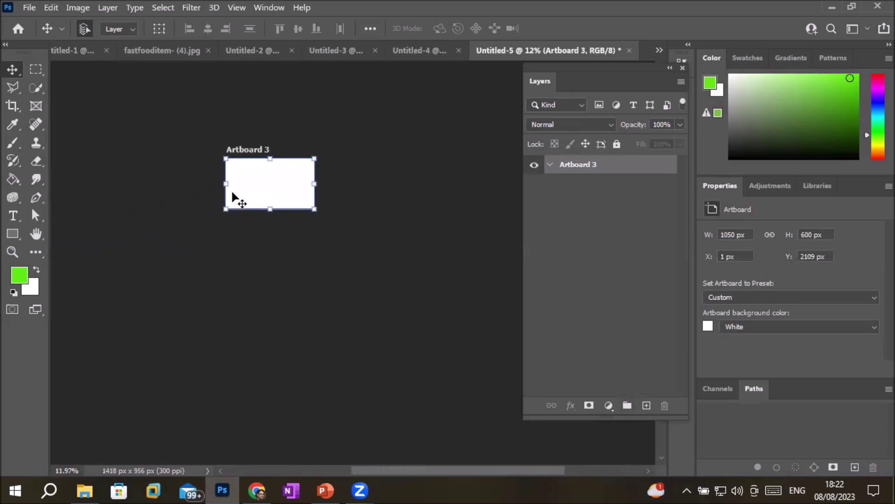
pyautogui.scroll(1, 236, 198)
pyautogui.scroll(1, 236, 198)
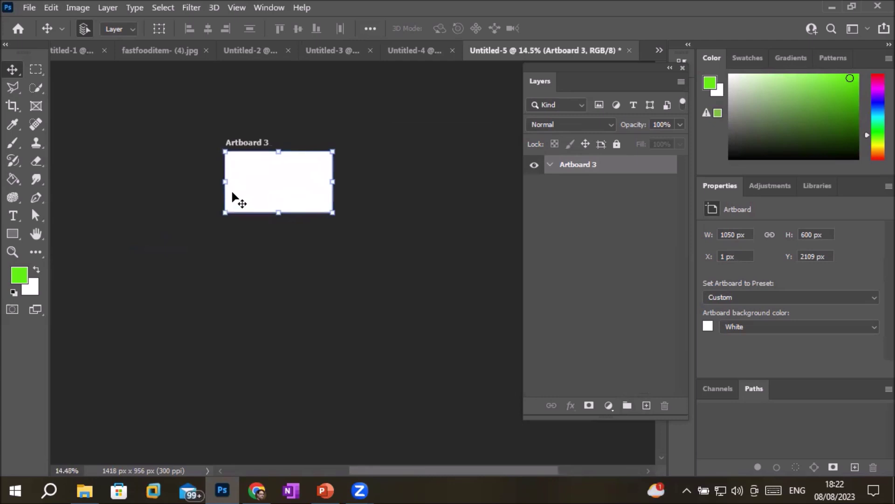
pyautogui.scroll(2, 233, 193)
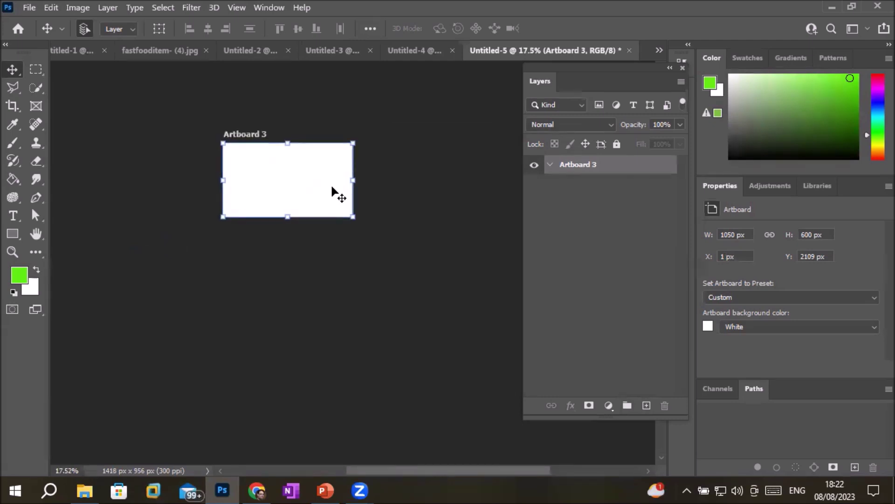
pyautogui.doubleClick(580, 167)
pyautogui.write('B')
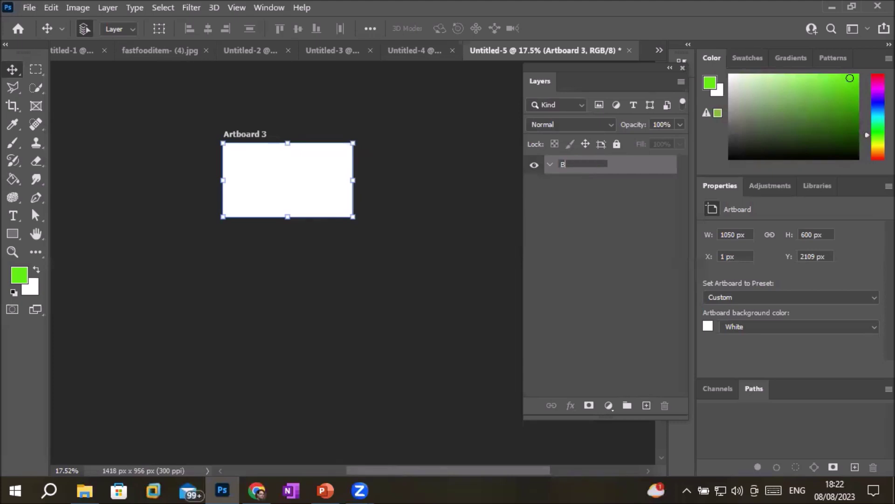
pyautogui.write('usiness card fo')
pyautogui.write('ont')
pyautogui.press('Return')
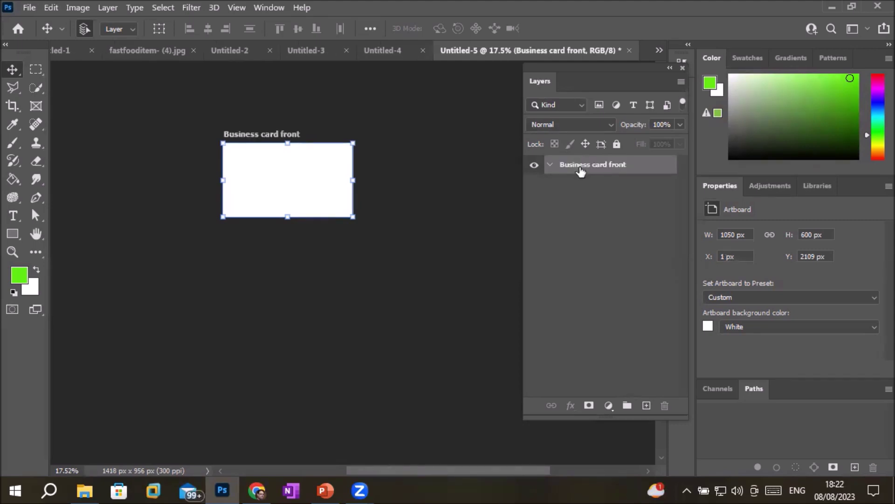
# Add two blank 1050 x 600 px artboards stacked directly beneath the Business card front artboard.
pyautogui.click(362, 134)
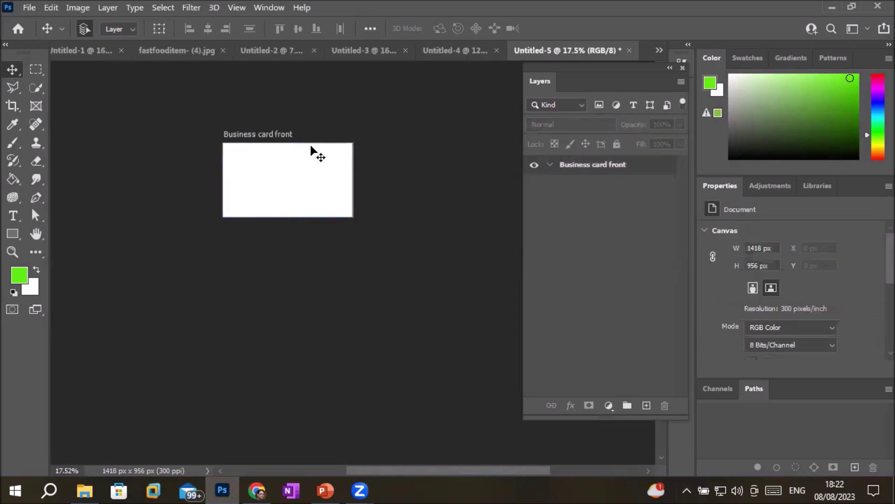
pyautogui.click(312, 150)
pyautogui.click(321, 138)
pyautogui.click(322, 143)
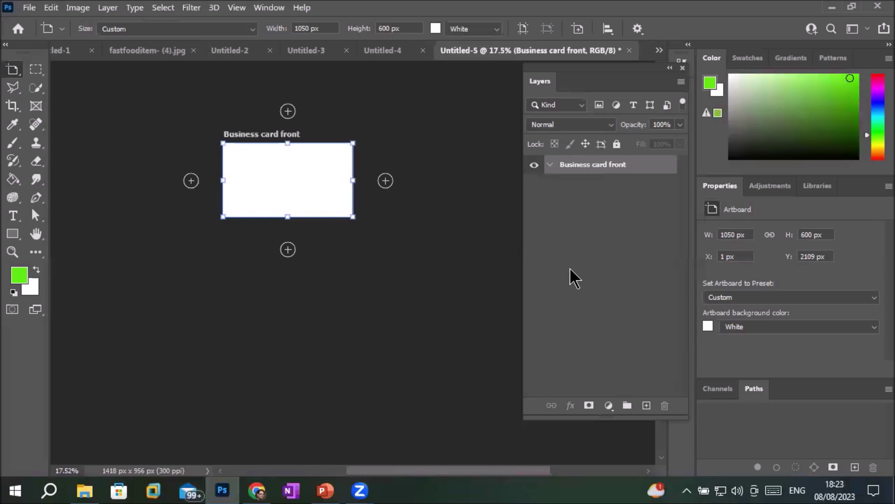
pyautogui.click(288, 250)
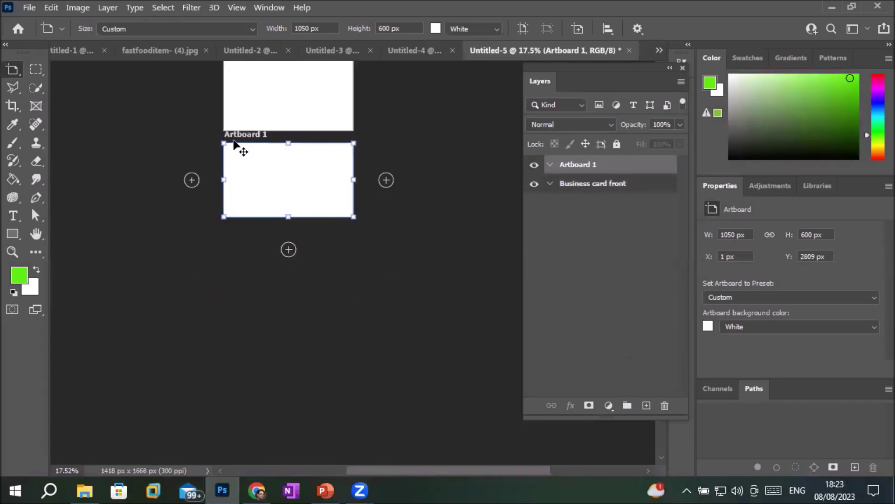
pyautogui.click(287, 249)
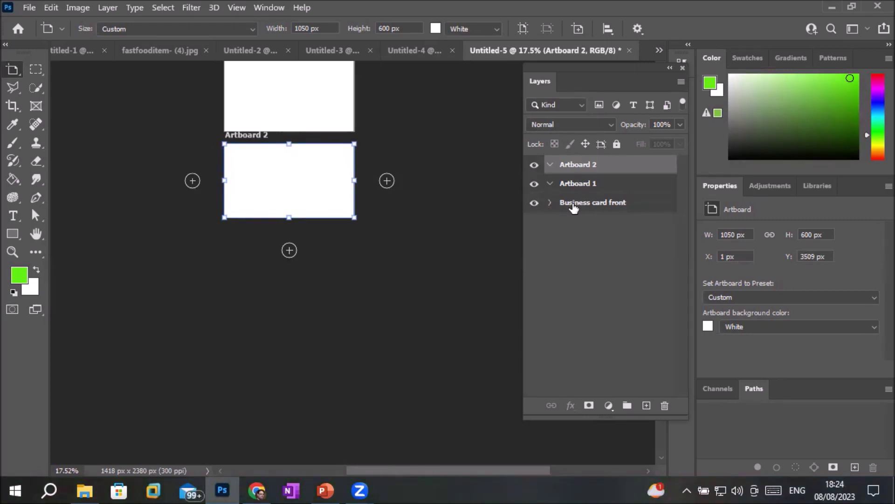
# Draw a blue rectangle of about 1055 x 596 px covering the Business card front artboard.
pyautogui.click(591, 207)
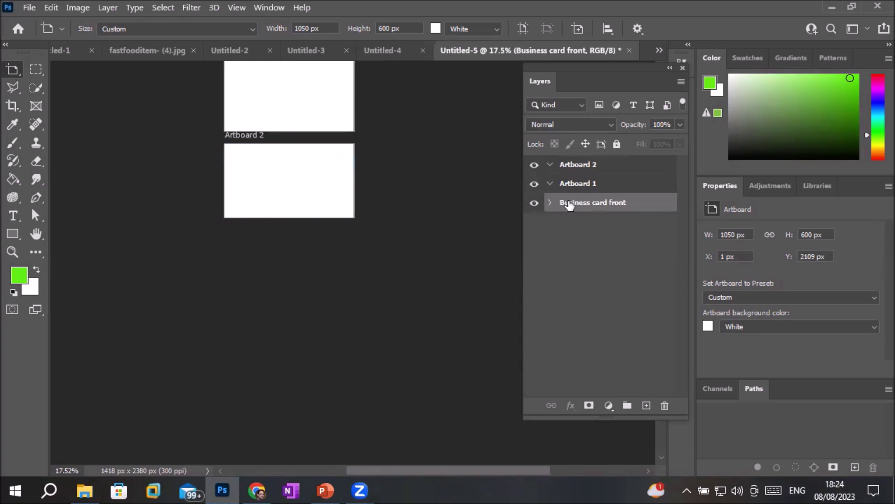
pyautogui.click(550, 203)
pyautogui.moveTo(416, 160); pyautogui.dragTo(410, 334)
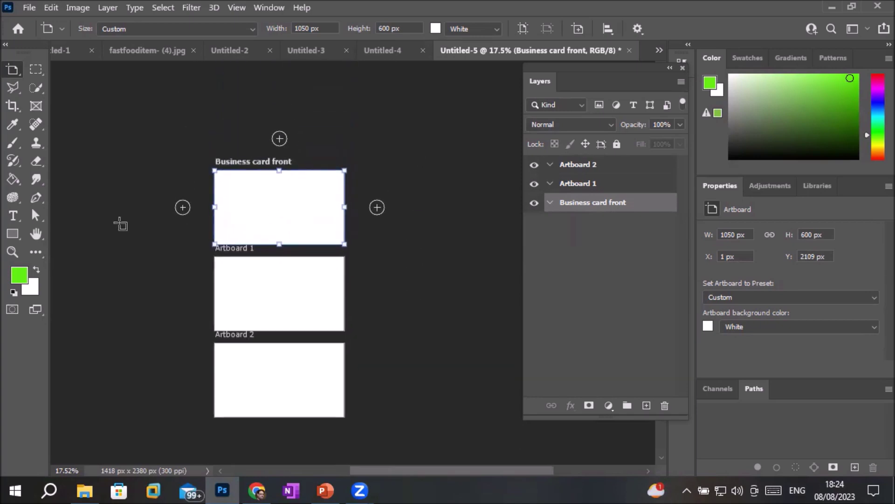
pyautogui.click(12, 234)
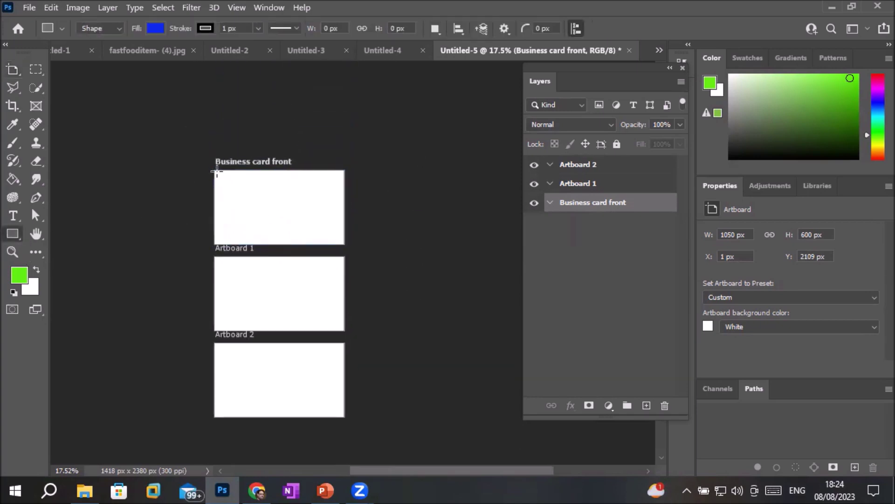
pyautogui.moveTo(217, 171); pyautogui.dragTo(345, 243)
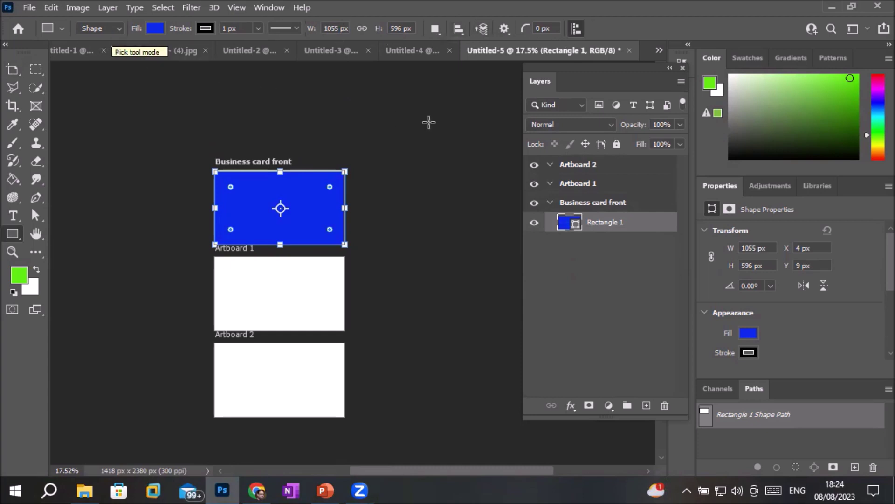
# Draw a blue rectangle about 1026 px wide on Artboard 1 and shorten it to a band about 112 px high along the upper edge.
pyautogui.click(575, 183)
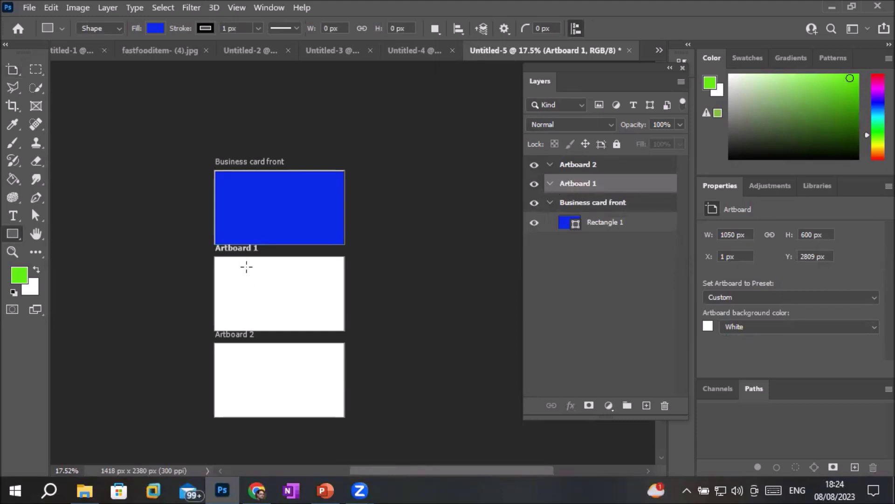
pyautogui.moveTo(217, 257); pyautogui.dragTo(343, 330)
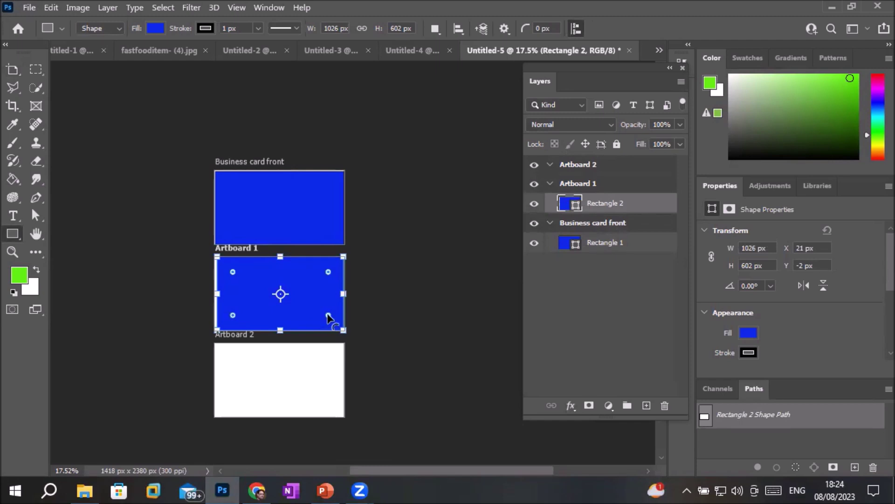
pyautogui.moveTo(280, 330); pyautogui.dragTo(280, 271)
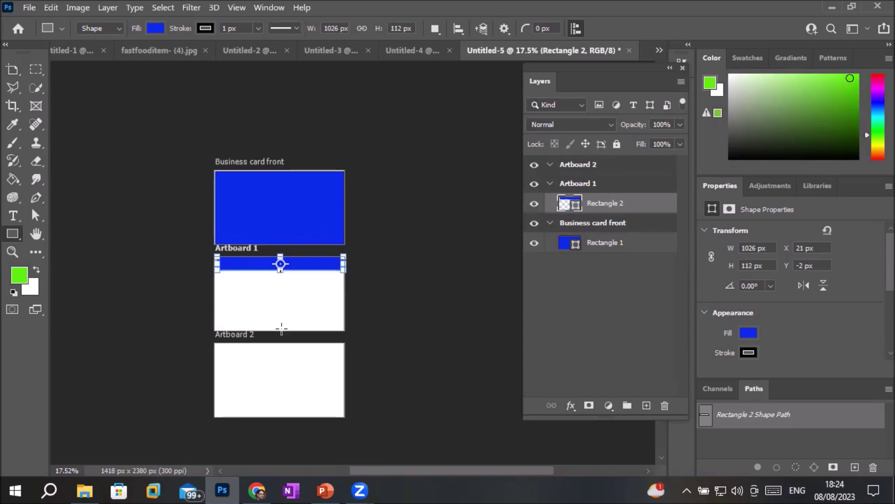
# Compare the Move tool and Artboard tool by selecting the two blue rectangles, the Business card front artboard and Artboard 1.
pyautogui.click(12, 71)
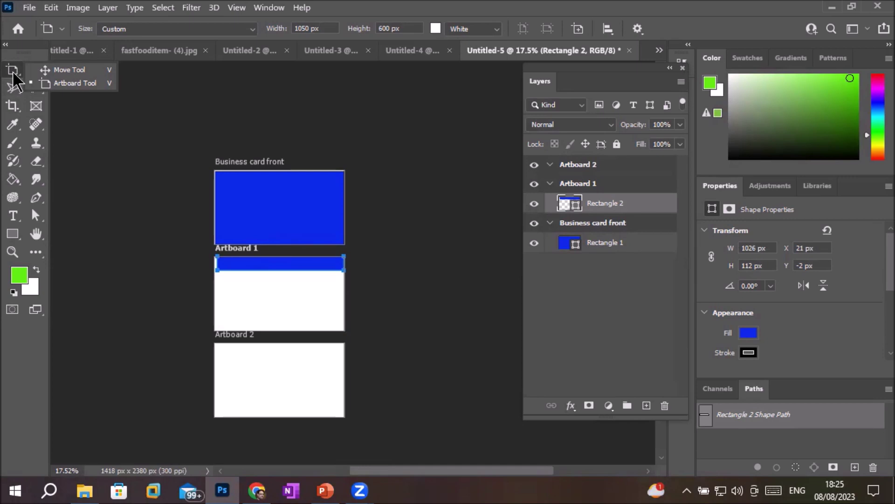
pyautogui.click(69, 83)
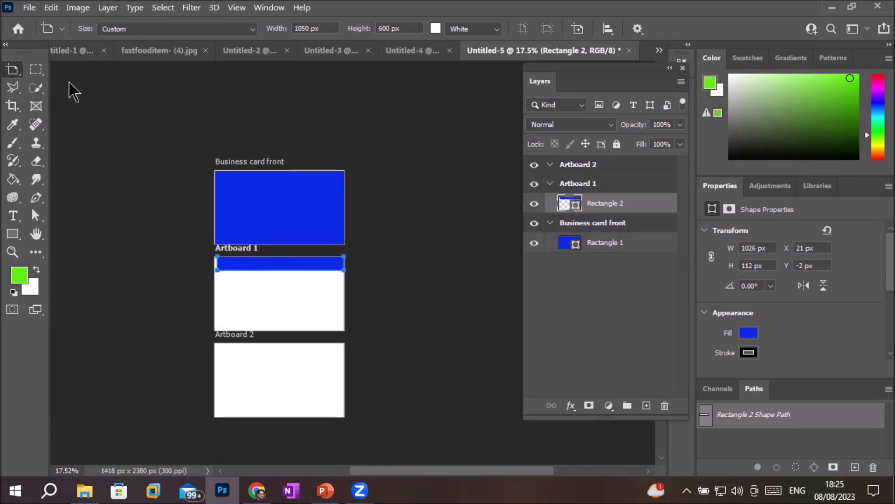
pyautogui.click(286, 192)
pyautogui.click(12, 70)
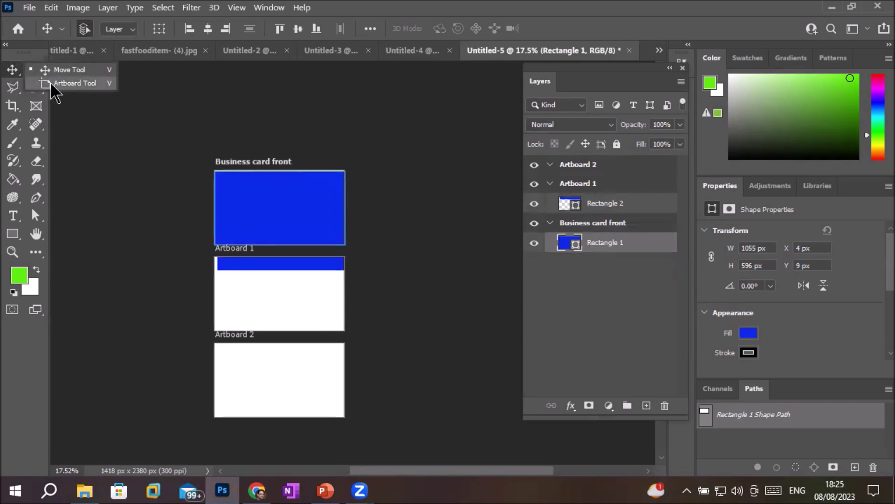
pyautogui.click(52, 83)
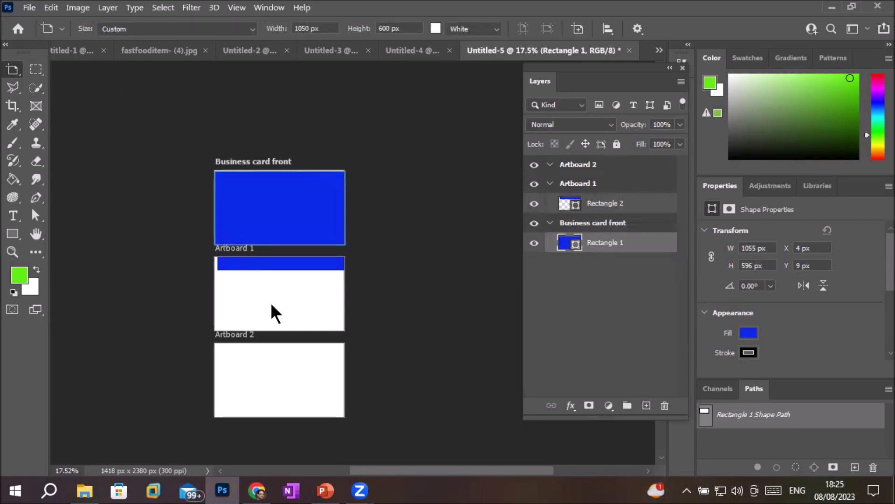
pyautogui.click(598, 210)
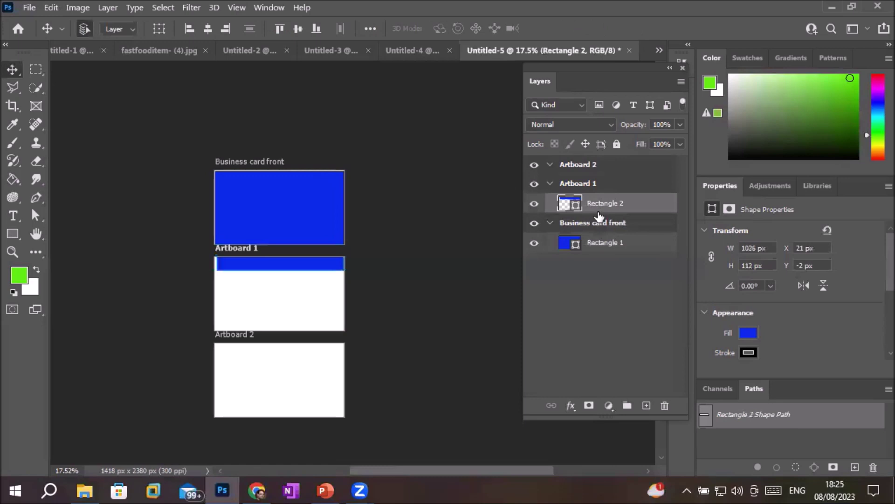
pyautogui.click(581, 226)
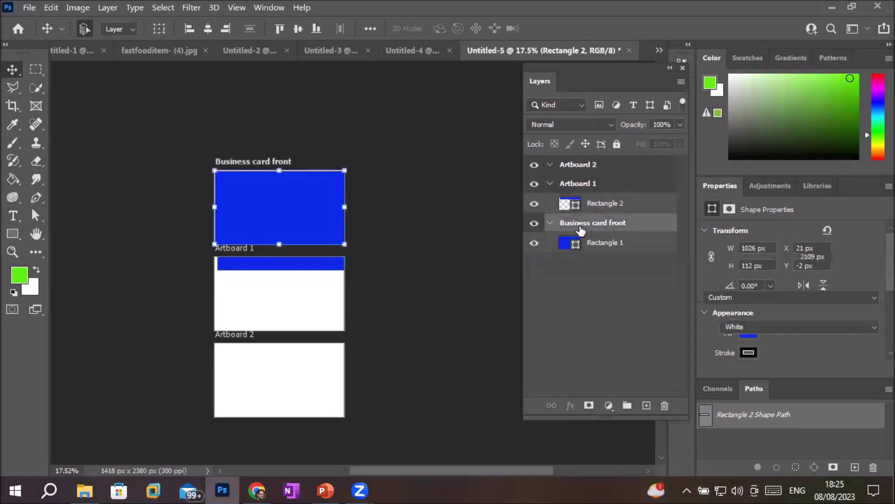
pyautogui.click(586, 184)
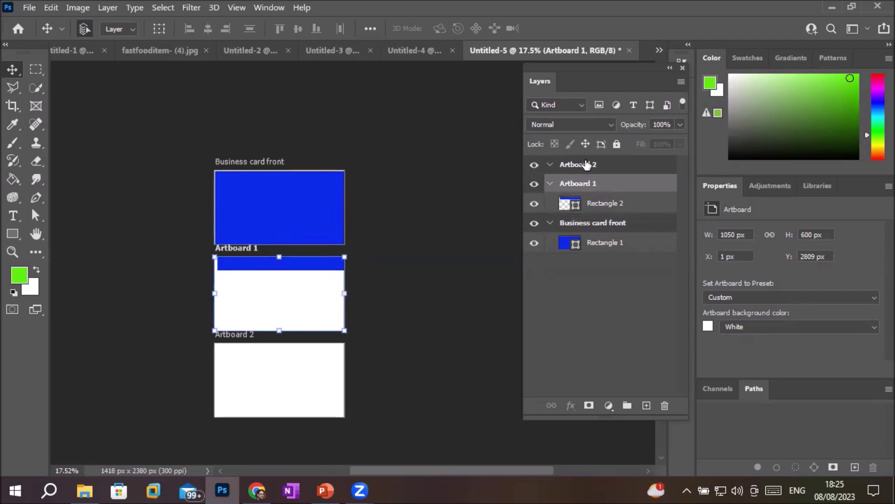
# Compare the handles and add-artboard controls around Artboard 1 with the Artboard tool and the Move tool active.
pyautogui.rightClick(10, 70)
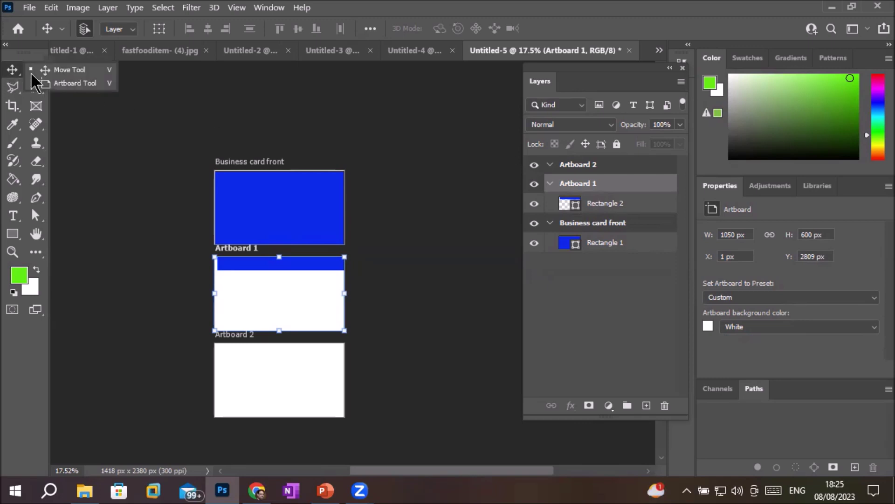
pyautogui.click(67, 84)
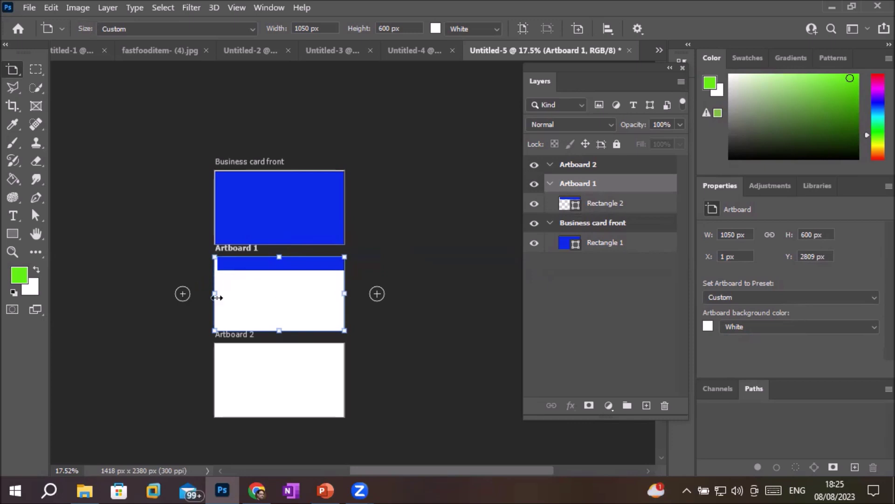
pyautogui.click(14, 77)
pyautogui.click(60, 71)
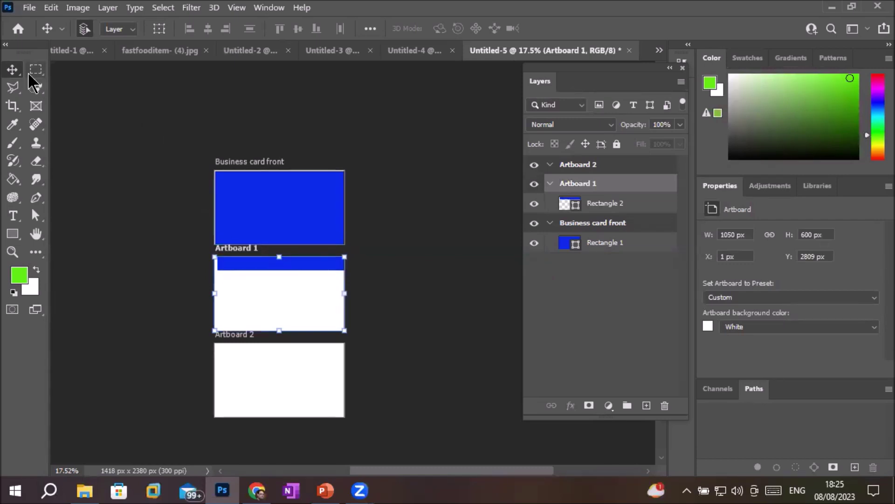
pyautogui.rightClick(13, 70)
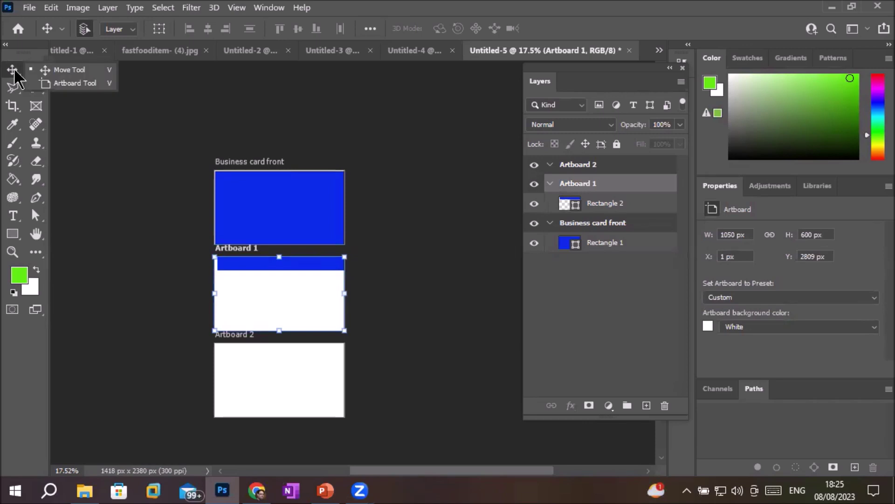
pyautogui.click(74, 83)
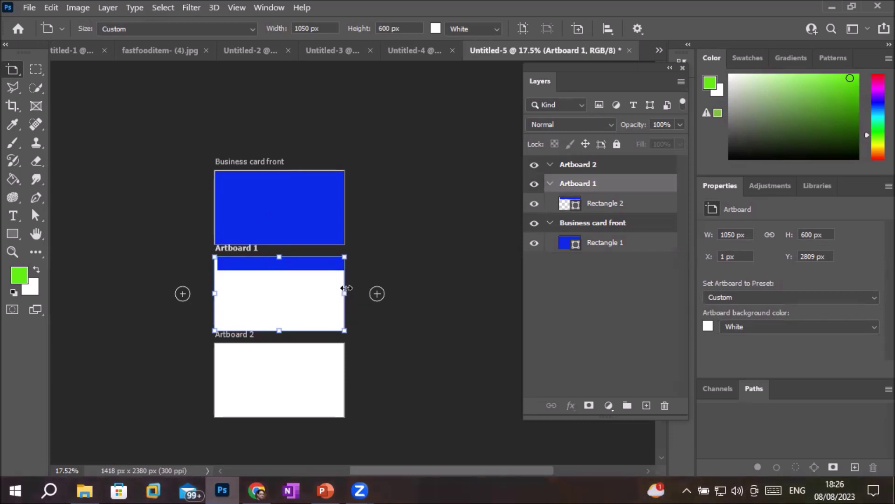
pyautogui.moveTo(300, 283); pyautogui.dragTo(369, 289)
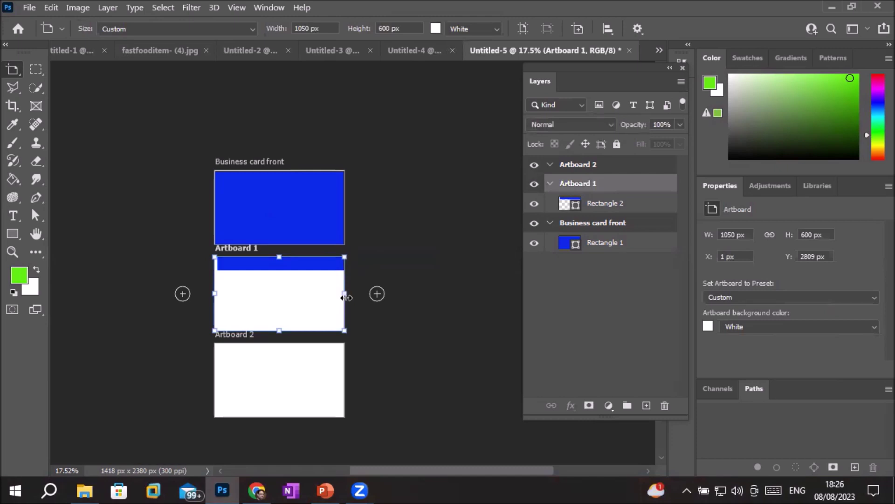
# Add two artboards in a row to the right of Artboard 1, and delete Artboard 3, Artboard 1 and Business card front with their rectangles.
pyautogui.click(378, 294)
pyautogui.click(378, 294)
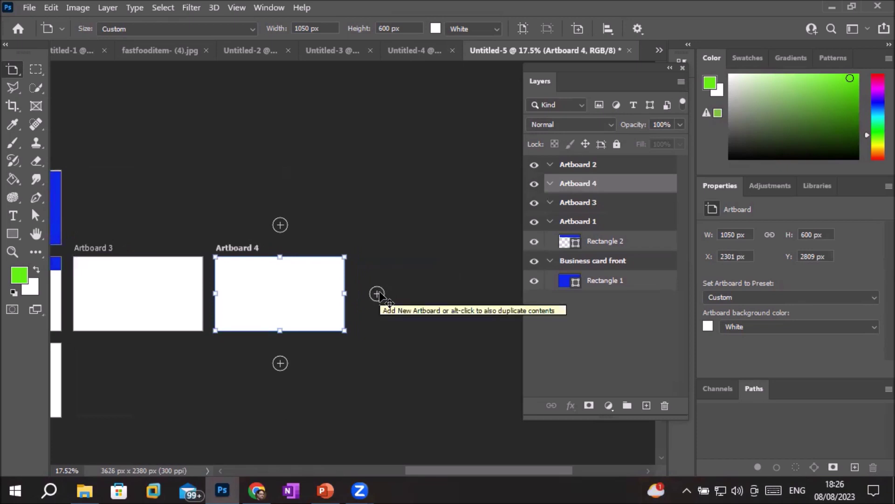
pyautogui.click(589, 205)
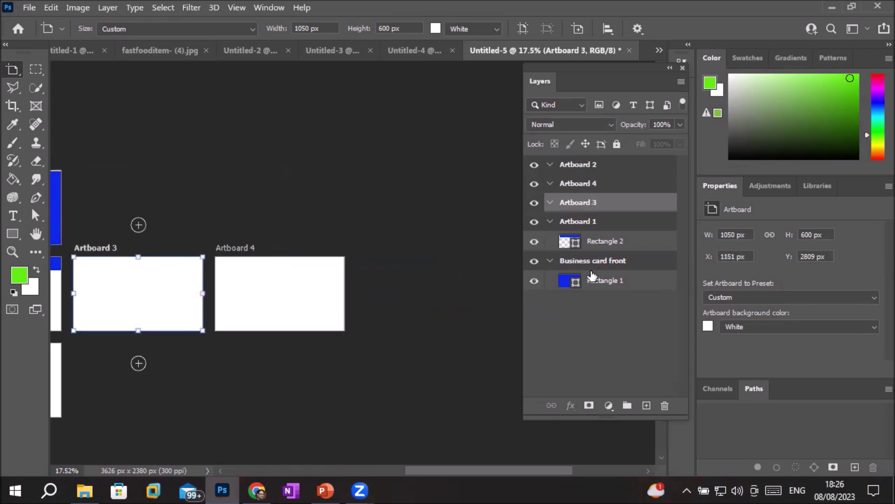
pyautogui.keyDown('shift'); pyautogui.click(585, 282); pyautogui.keyUp('shift')
pyautogui.press('v')
pyautogui.click(665, 406)
pyautogui.click(366, 190)
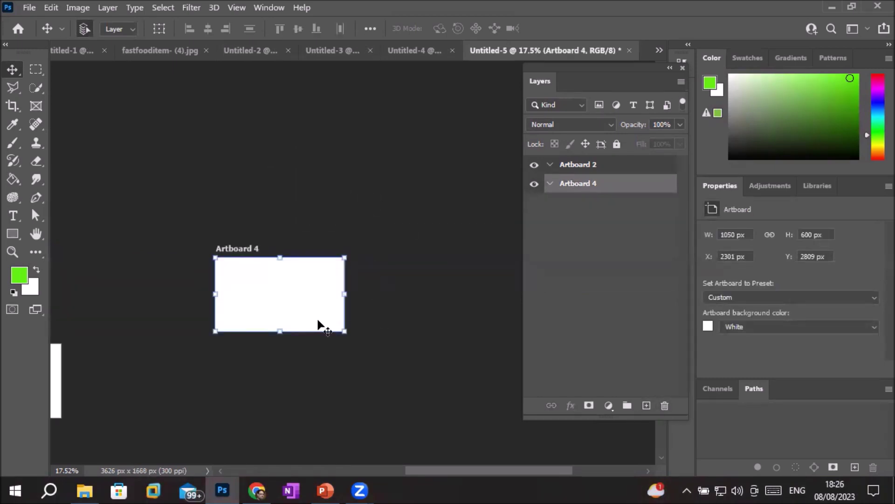
# Move Artboard 4 with the Artboard tool so that it sits just above Artboard 2, at about X -15 px, Y 2461 px.
pyautogui.moveTo(242, 304); pyautogui.dragTo(229, 273)
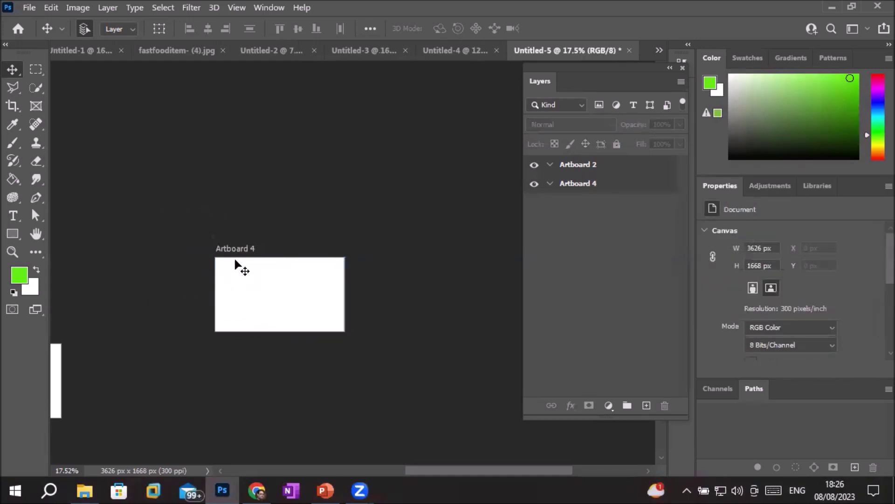
pyautogui.click(240, 253)
pyautogui.moveTo(246, 248); pyautogui.dragTo(79, 191)
pyautogui.moveTo(292, 281); pyautogui.dragTo(476, 226)
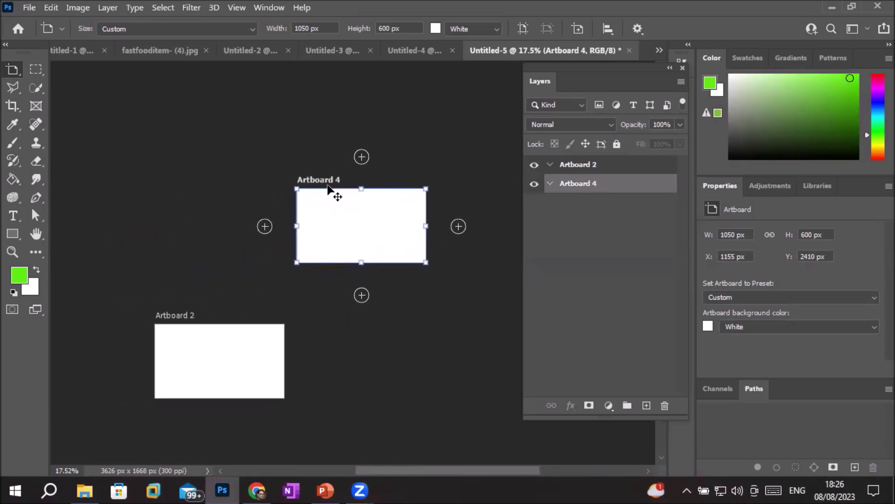
pyautogui.moveTo(327, 189); pyautogui.dragTo(184, 197)
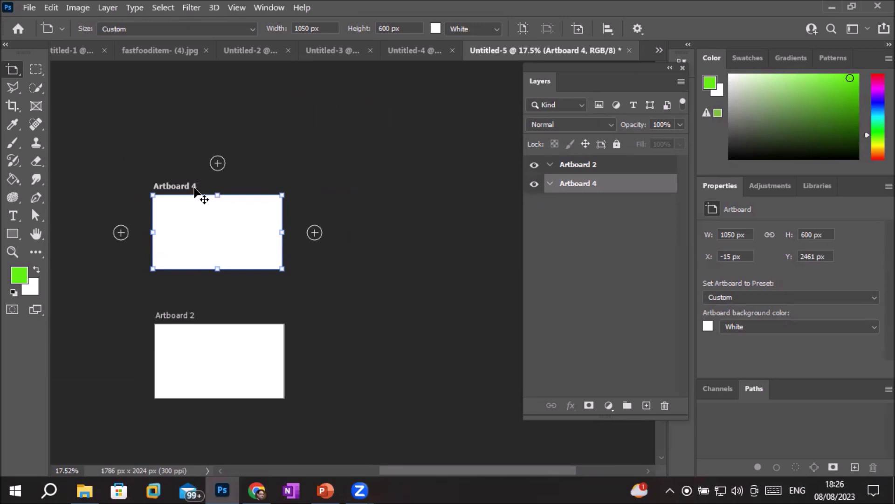
# With the Artboard tool, move Artboard 2 to the right of Artboard 4, at about X 1266 px, Y 2482 px.
pyautogui.rightClick(11, 73)
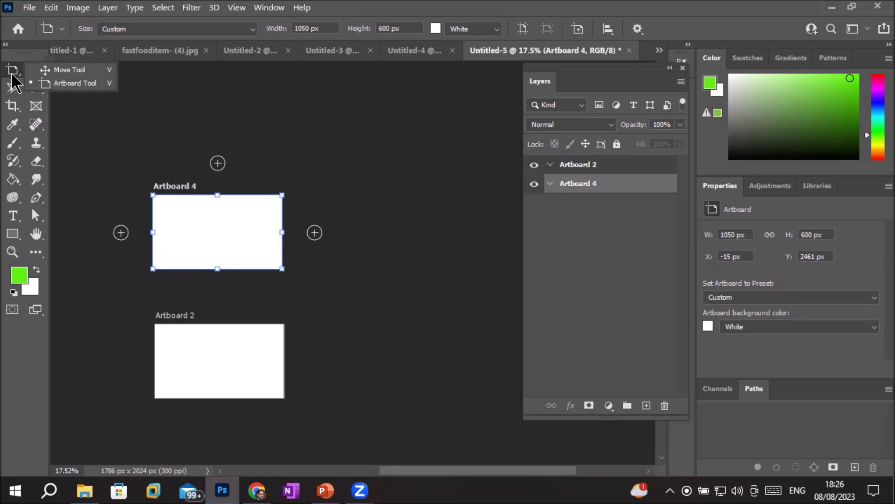
pyautogui.click(87, 84)
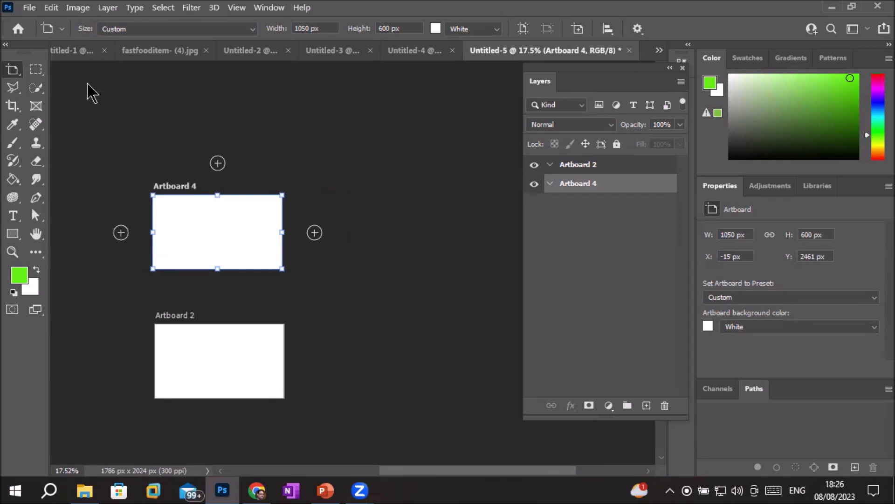
pyautogui.click(236, 324)
pyautogui.moveTo(237, 326); pyautogui.dragTo(392, 199)
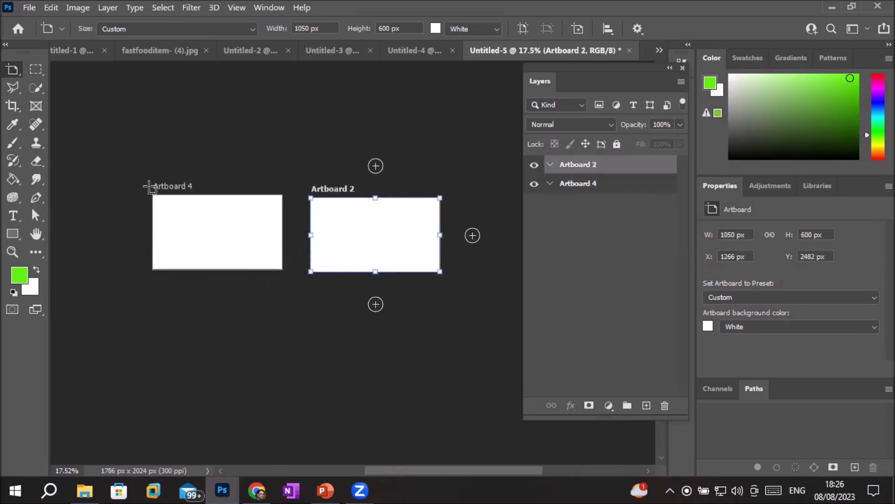
pyautogui.click(169, 188)
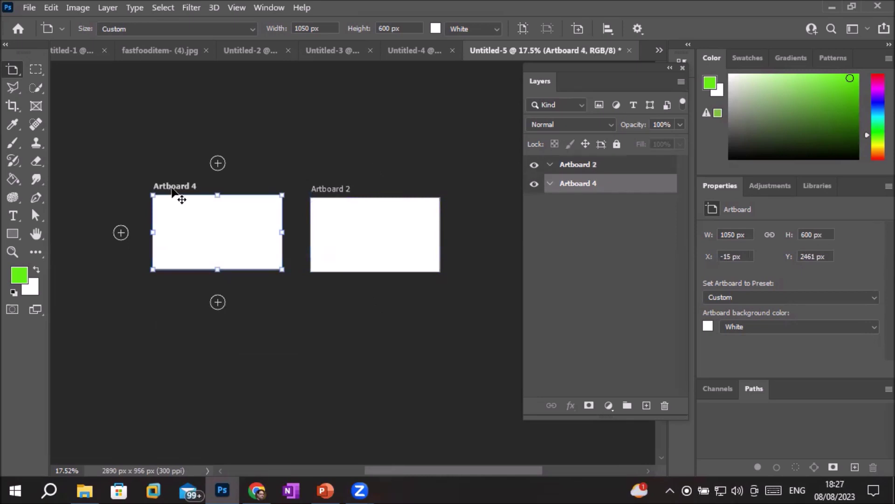
# Rename Artboard 2 as "front".
pyautogui.click(578, 166)
pyautogui.doubleClick(586, 166)
pyautogui.write('front')
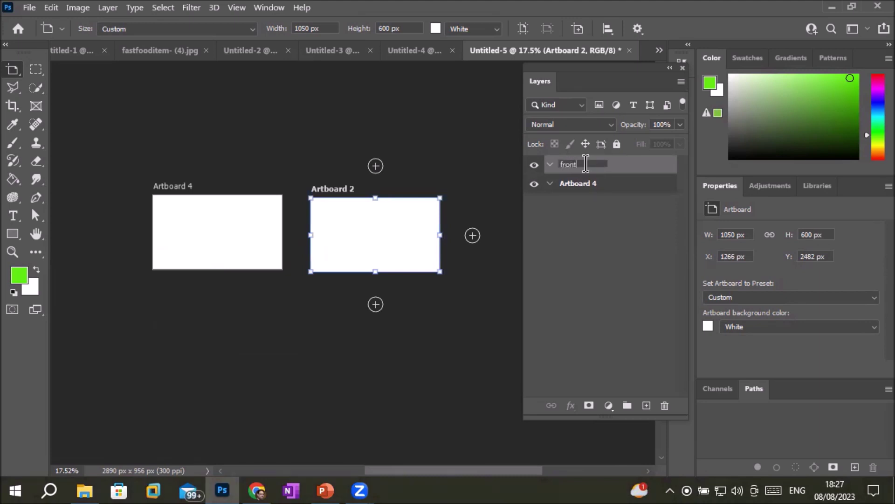
pyautogui.press('Return')
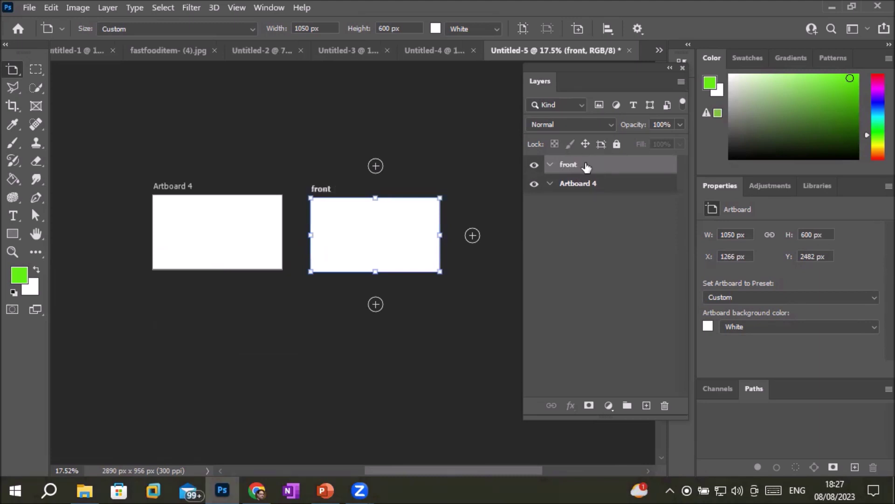
# Rename Artboard 4 as "back".
pyautogui.doubleClick(578, 183)
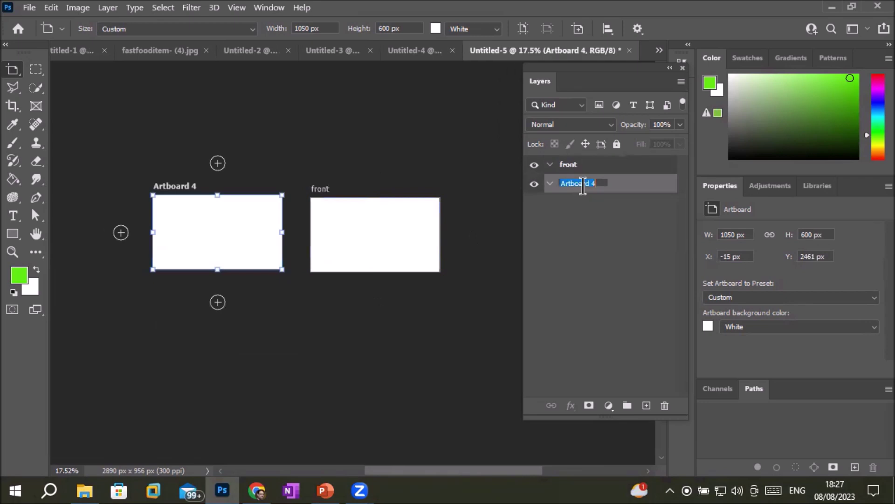
pyautogui.write('basc')
pyautogui.press('BackSpace')
pyautogui.press('BackSpace')
pyautogui.press('BackSpace')
pyautogui.write('ack')
pyautogui.press('Return')
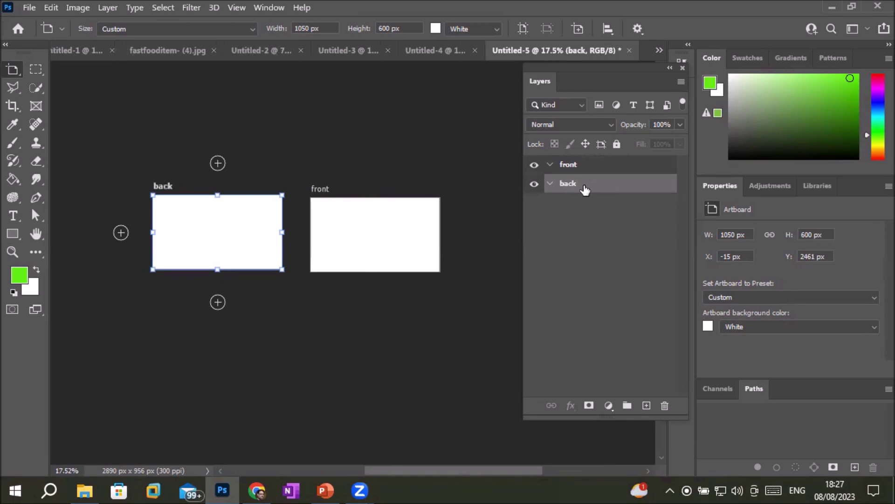
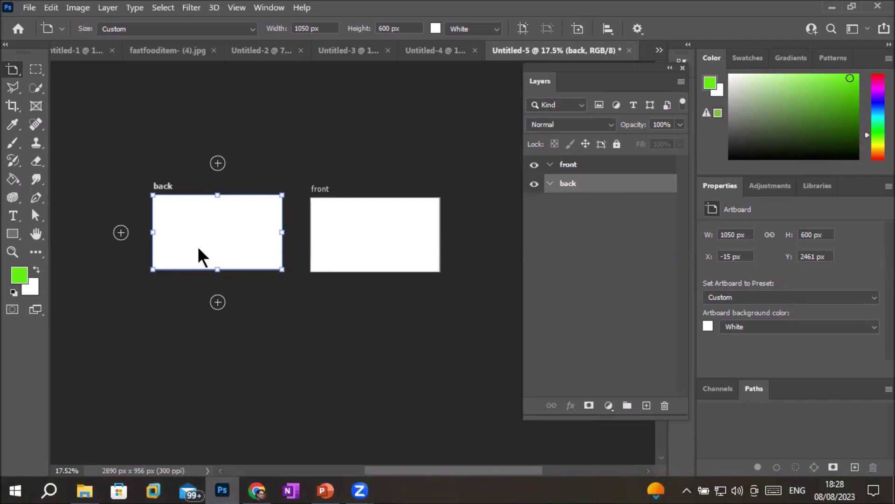
# Stretch the back artboard downward to about 1220 px high, and float the toolbox to compare the Move and Artboard tools.
pyautogui.moveTo(216, 269); pyautogui.dragTo(222, 344)
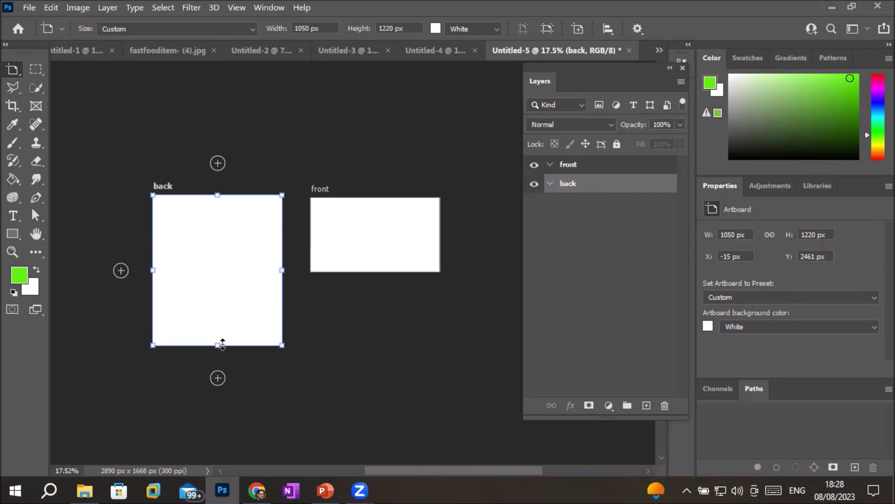
pyautogui.moveTo(18, 56); pyautogui.dragTo(85, 105)
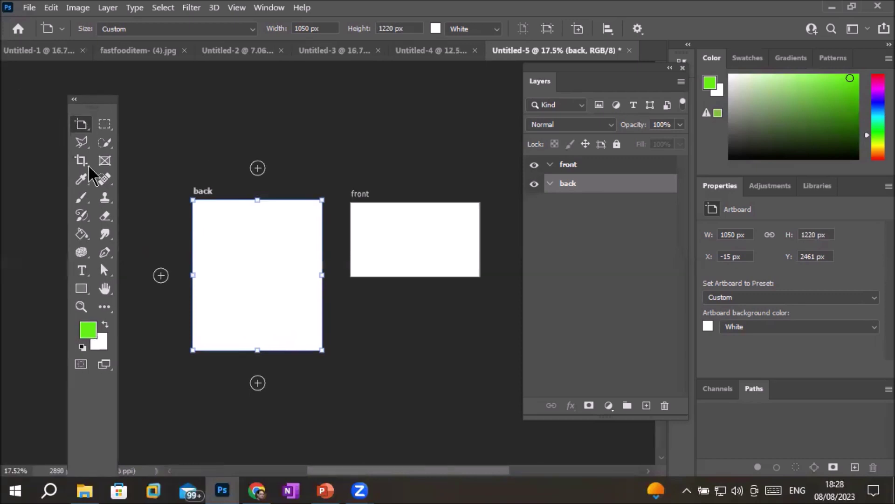
pyautogui.click(85, 125)
pyautogui.click(144, 124)
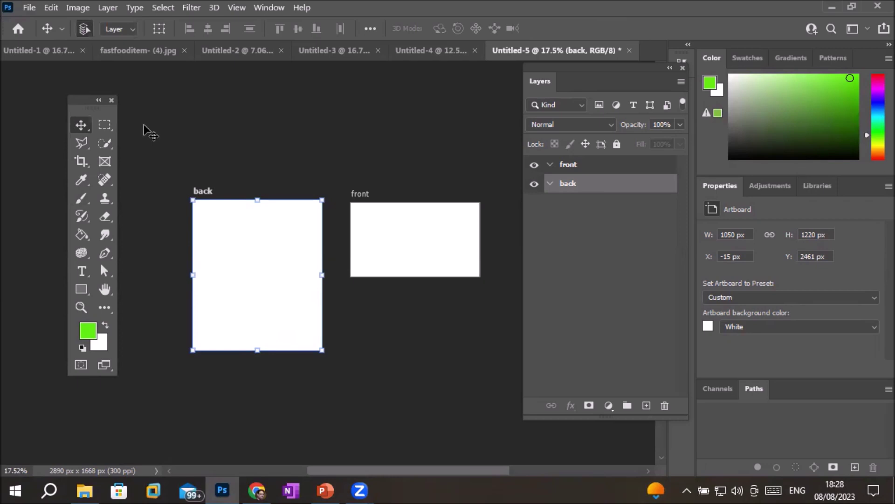
pyautogui.click(80, 130)
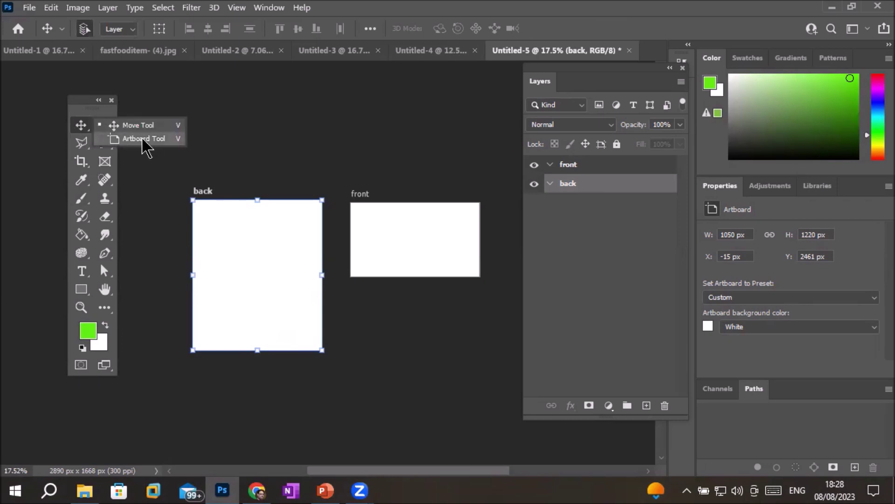
pyautogui.click(143, 139)
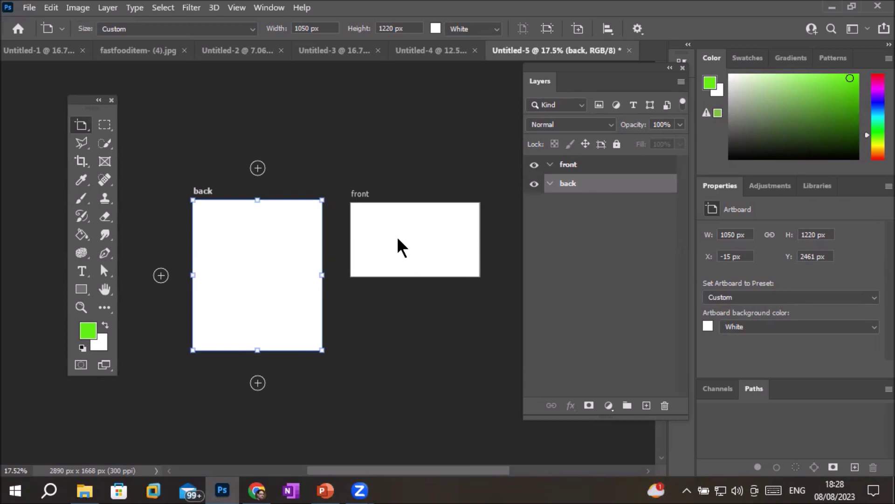
# Delete the front artboard with the Move tool active.
pyautogui.click(402, 247)
pyautogui.press('v')
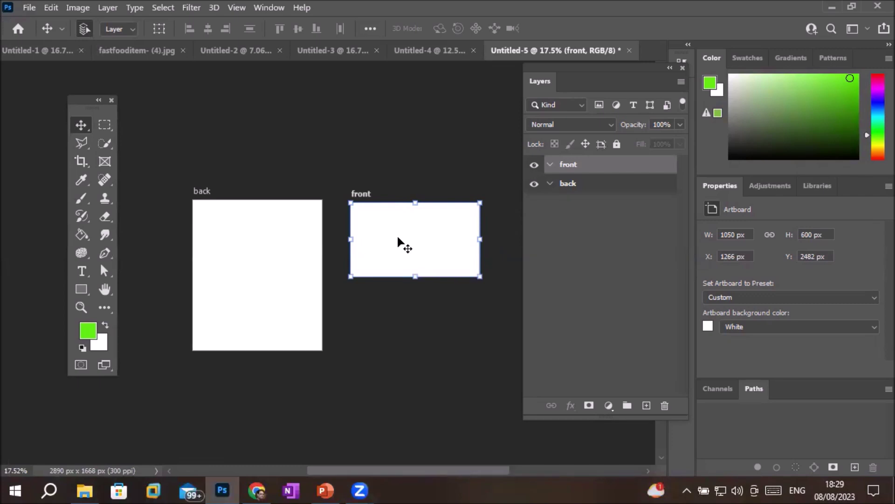
pyautogui.press('Delete')
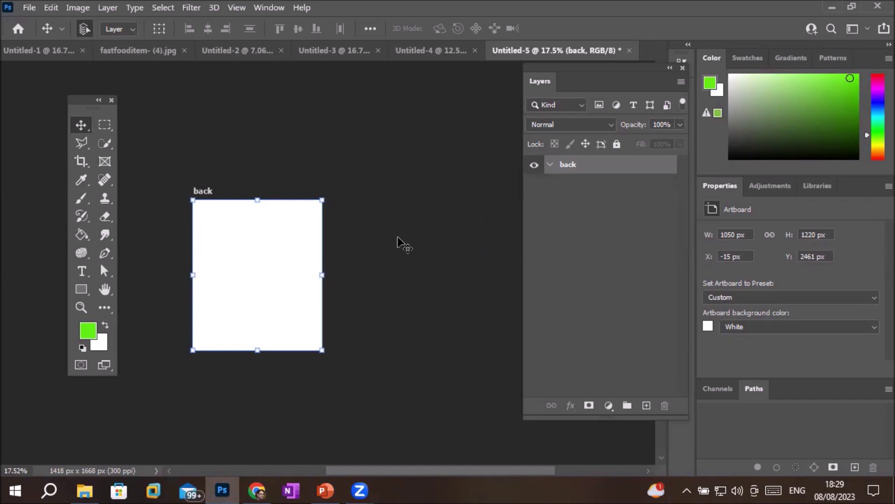
pyautogui.click(321, 269)
pyautogui.click(250, 195)
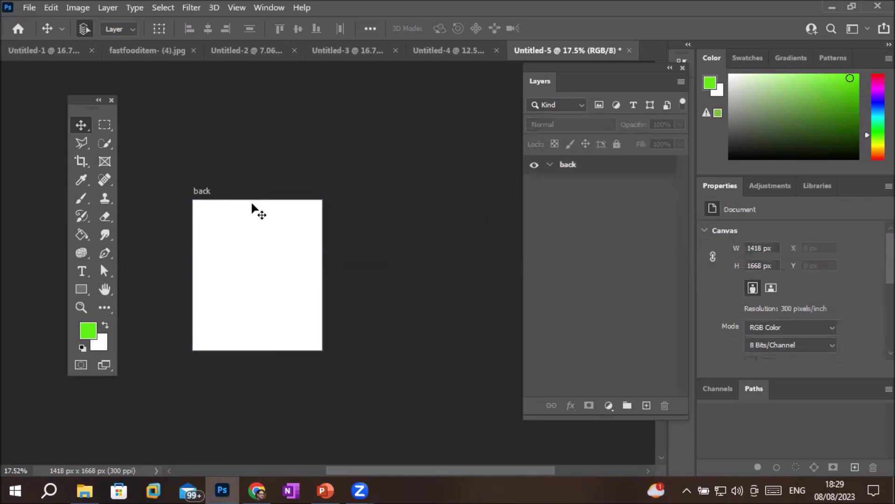
# Use the Artboard tool to add two artboards in a row to the right of the back artboard, and delete the farther one.
pyautogui.rightClick(80, 126)
pyautogui.click(126, 139)
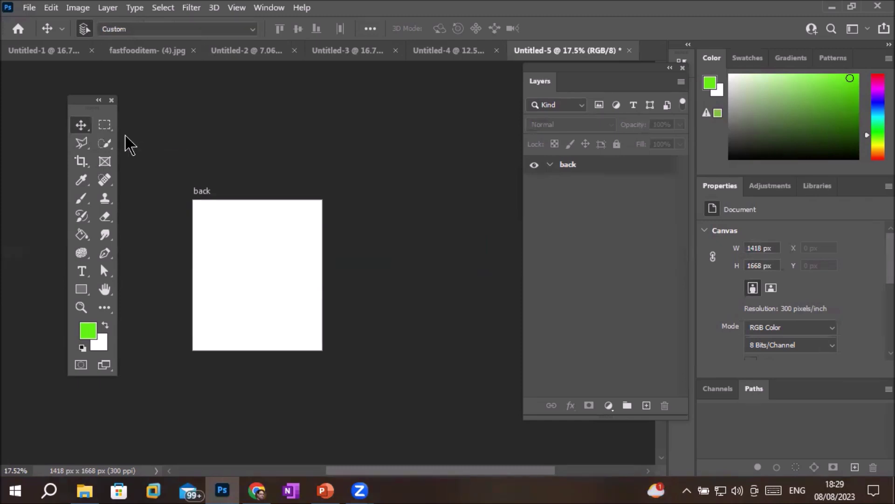
pyautogui.click(245, 205)
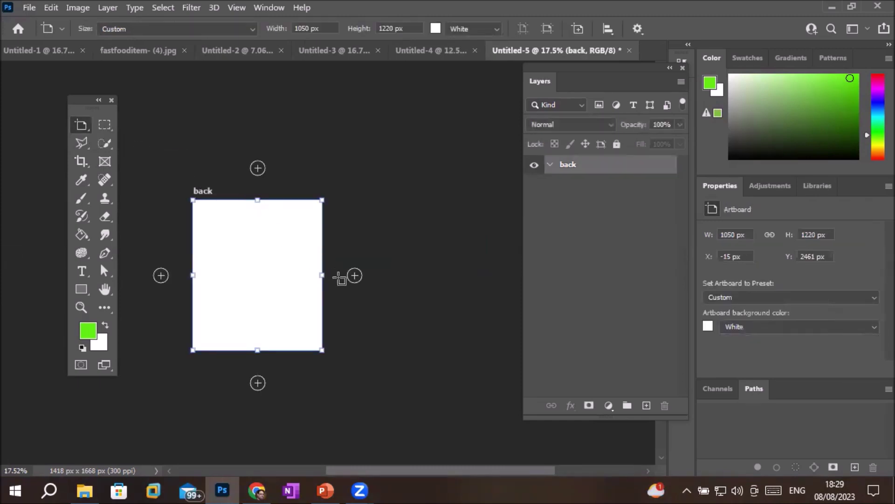
pyautogui.click(353, 276)
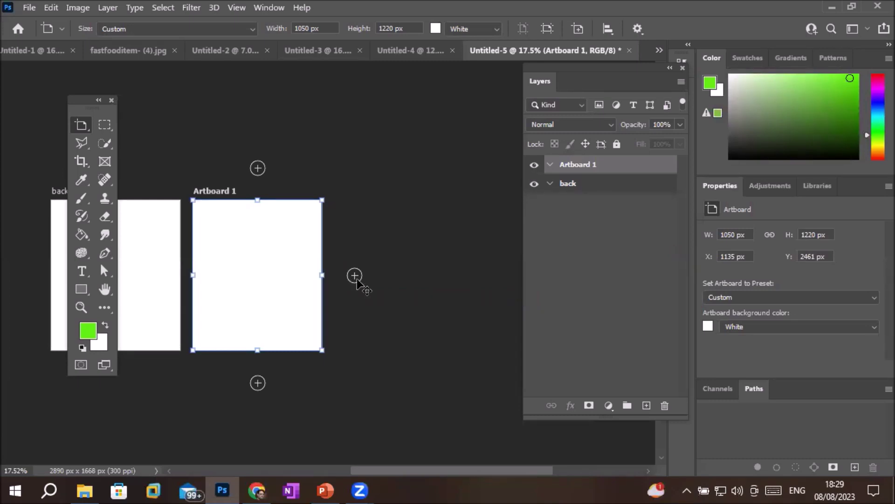
pyautogui.click(350, 278)
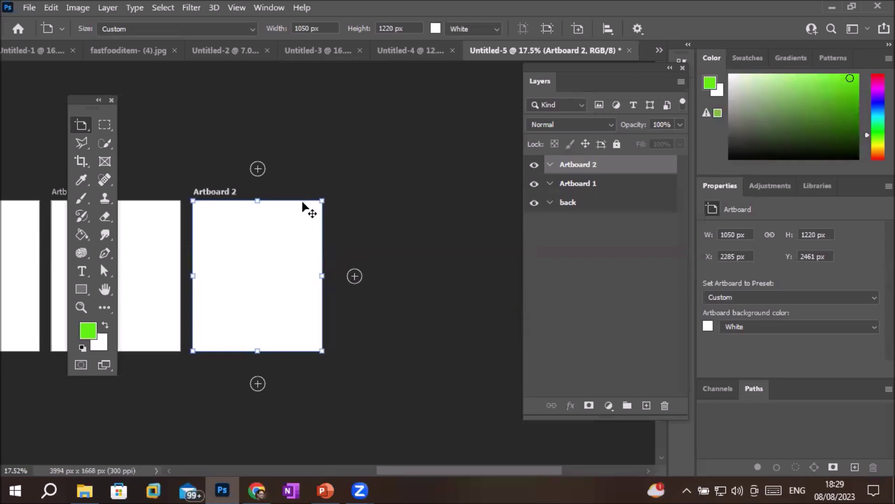
pyautogui.press('Delete')
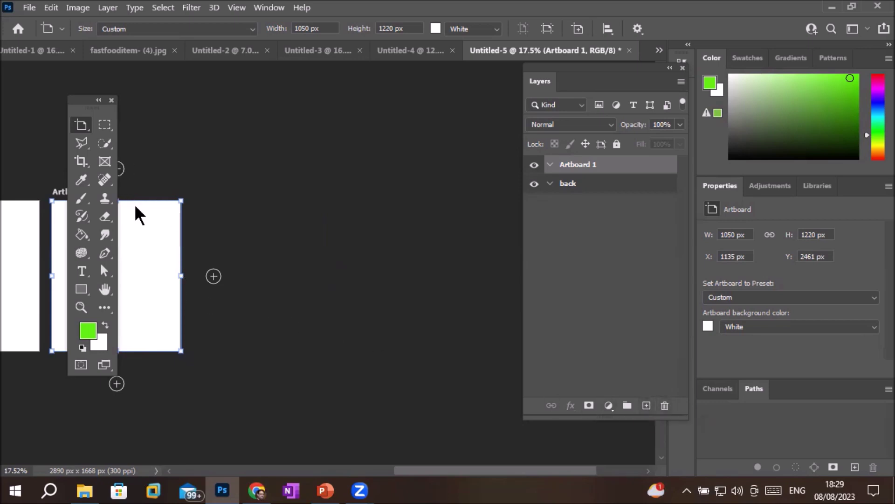
# Move Artboard 1 farther from the back artboard and enlarge it to about 2089 x 1864 px.
pyautogui.moveTo(139, 204); pyautogui.dragTo(392, 159)
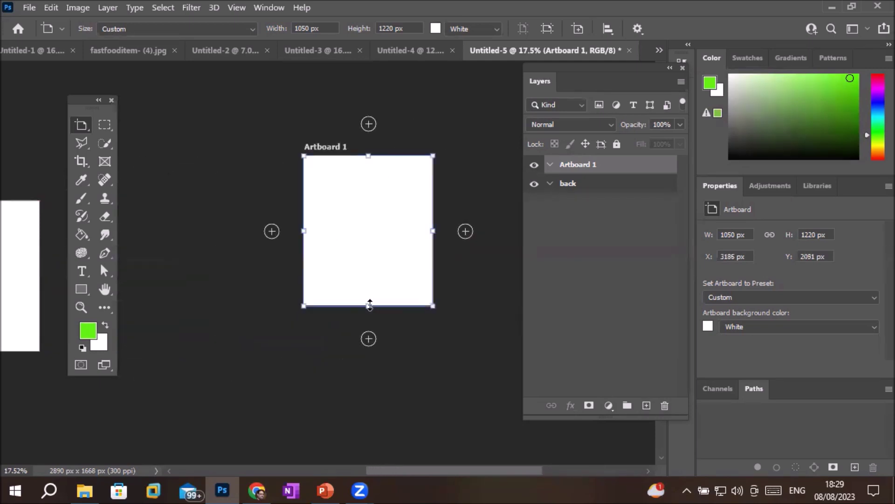
pyautogui.moveTo(368, 306); pyautogui.dragTo(361, 324)
pyautogui.moveTo(304, 270); pyautogui.dragTo(176, 271)
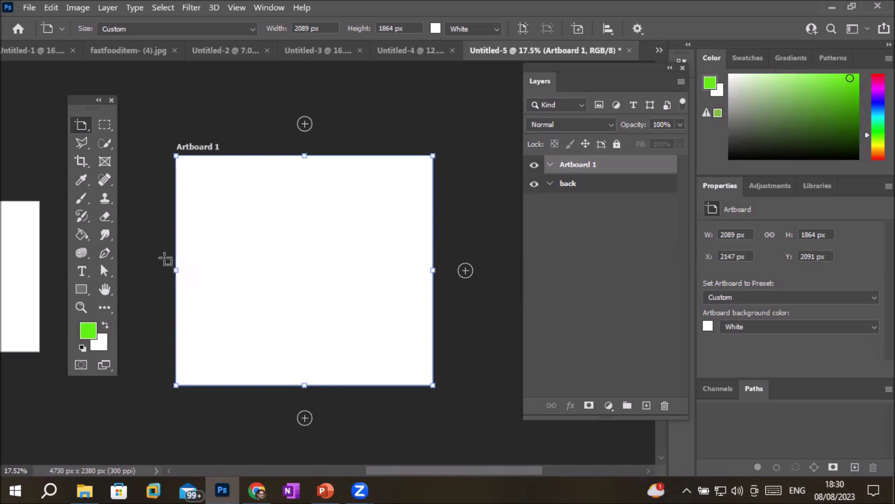
# Set Artboard 1's width to 8.5 inches.
pyautogui.click(280, 28)
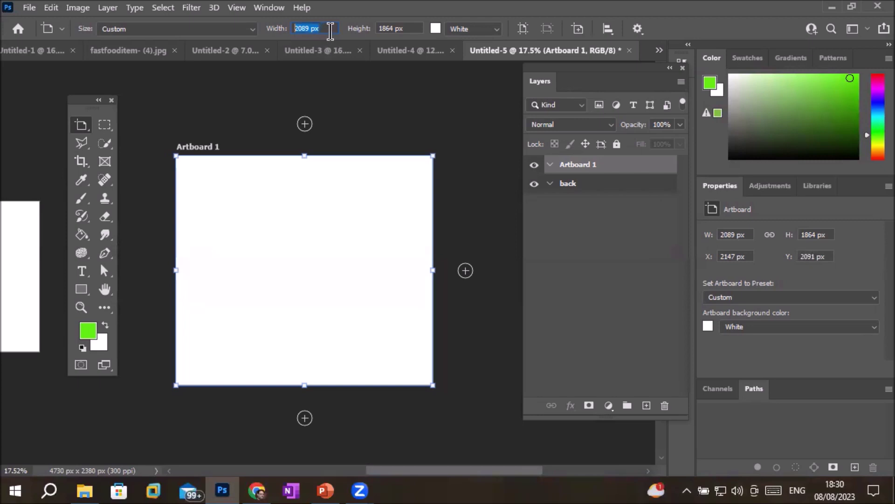
pyautogui.rightClick(331, 31)
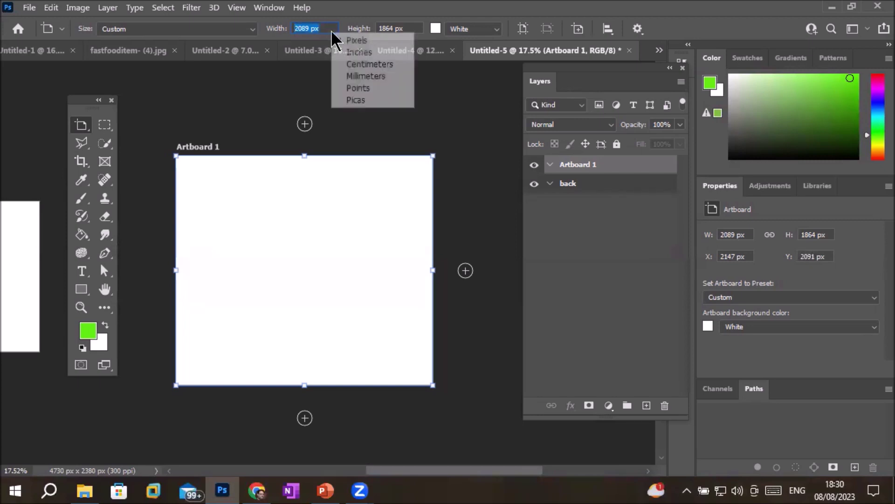
pyautogui.click(357, 52)
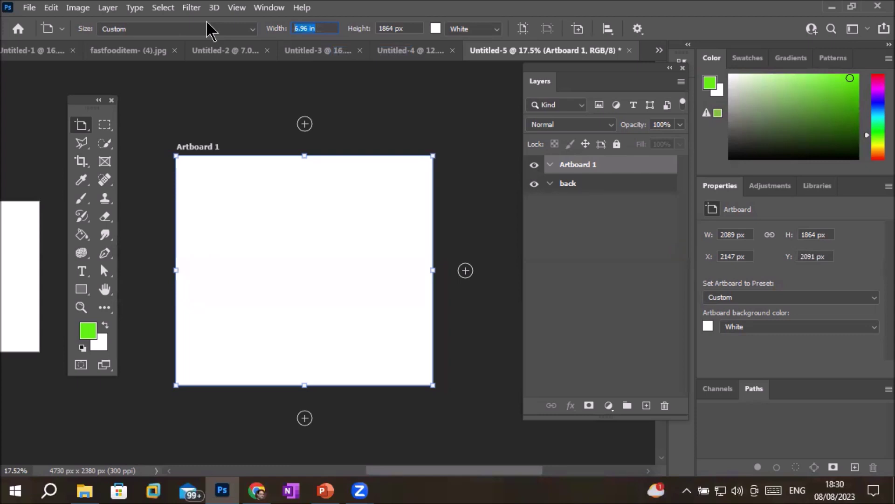
pyautogui.write('8.5')
pyautogui.press('Tab')
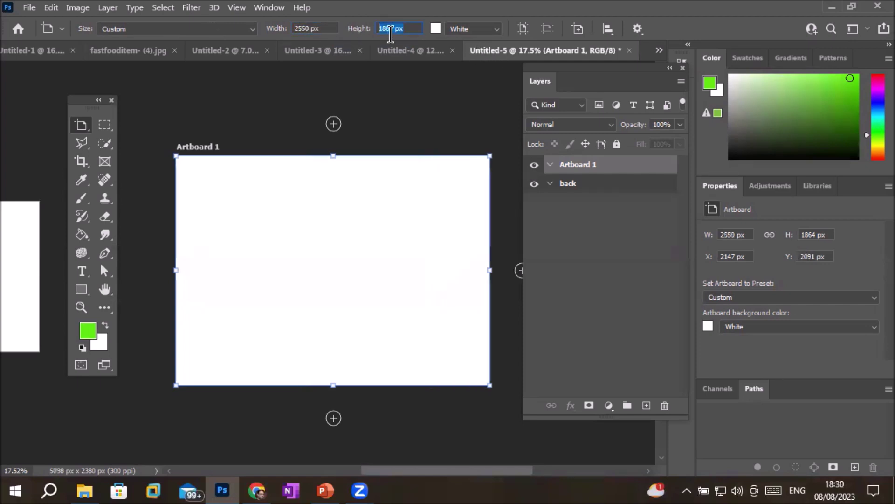
# Set Artboard 1's height to 11 inches.
pyautogui.rightClick(414, 29)
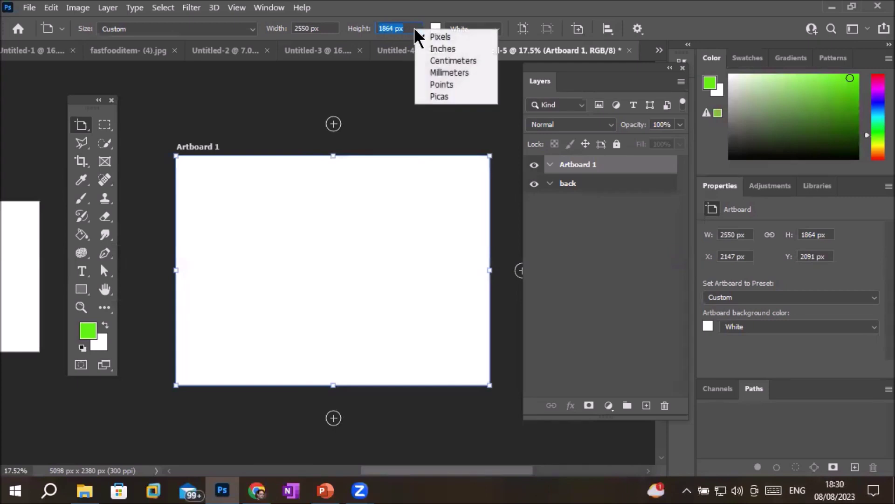
pyautogui.click(436, 48)
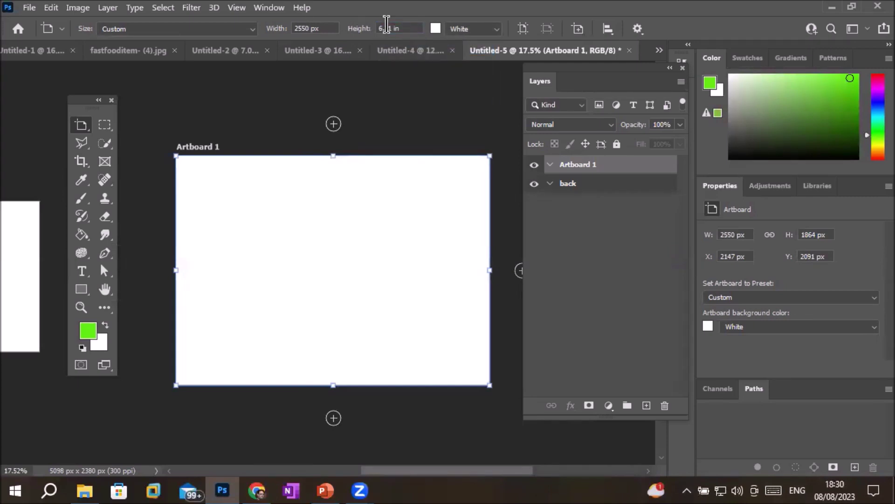
pyautogui.click(364, 29)
pyautogui.write('11 in')
pyautogui.press('Return')
pyautogui.scroll(-2, 364, 208)
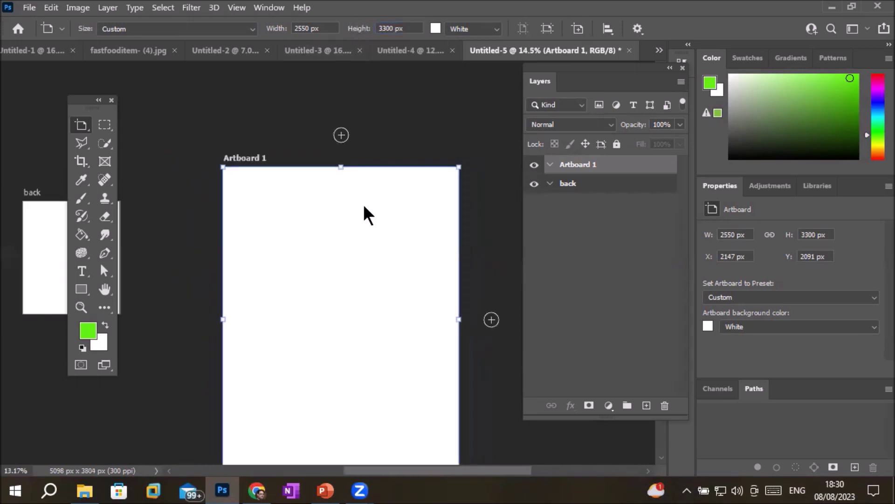
pyautogui.scroll(-1, 365, 212)
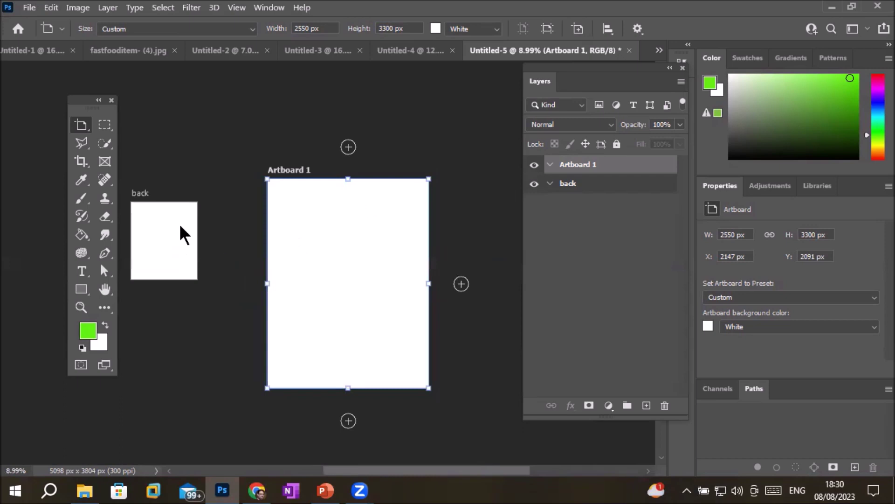
# Use the Move tool to shorten the back artboard to about 610 px high, and select Artboard 1.
pyautogui.press('v')
pyautogui.click(170, 266)
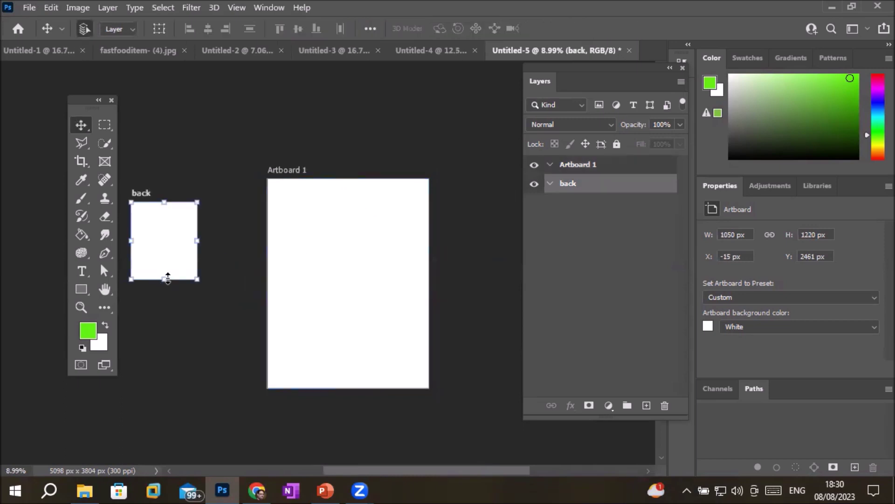
pyautogui.moveTo(168, 274); pyautogui.dragTo(168, 240)
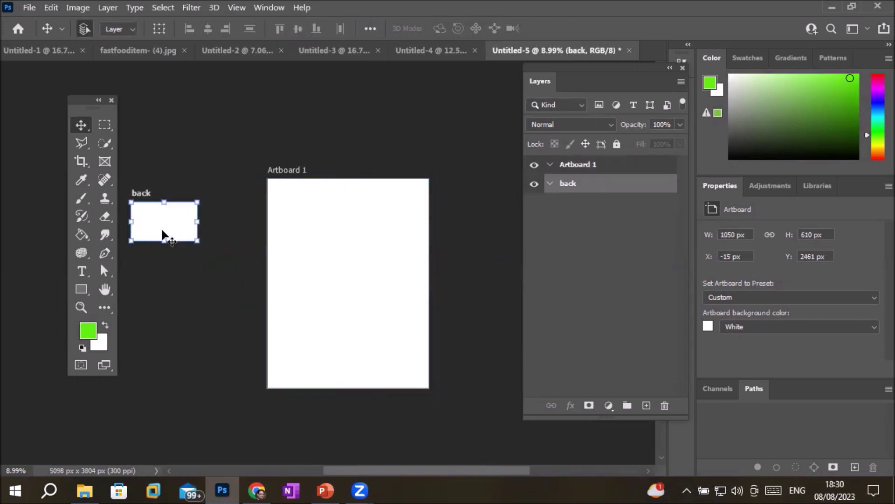
pyautogui.click(338, 225)
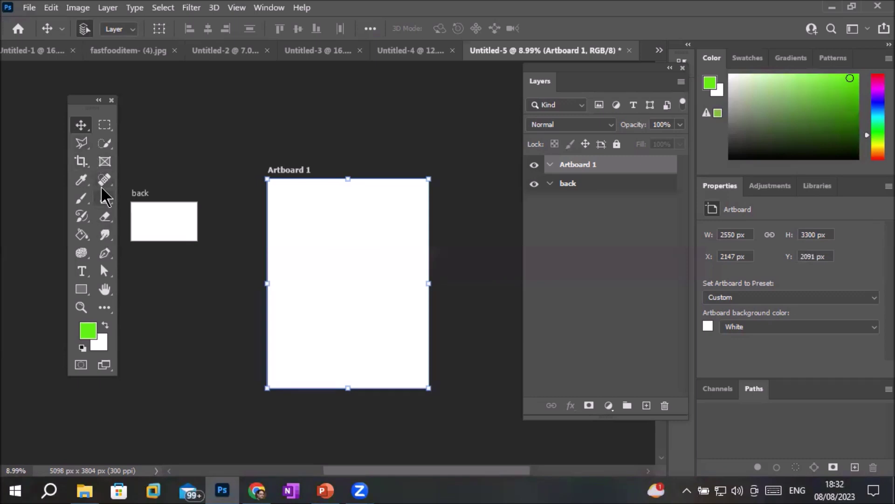
# Draw a blue rectangle of about 1048 x 648 px over the back artboard with the Rectangle tool.
pyautogui.click(83, 289)
pyautogui.rightClick(82, 287)
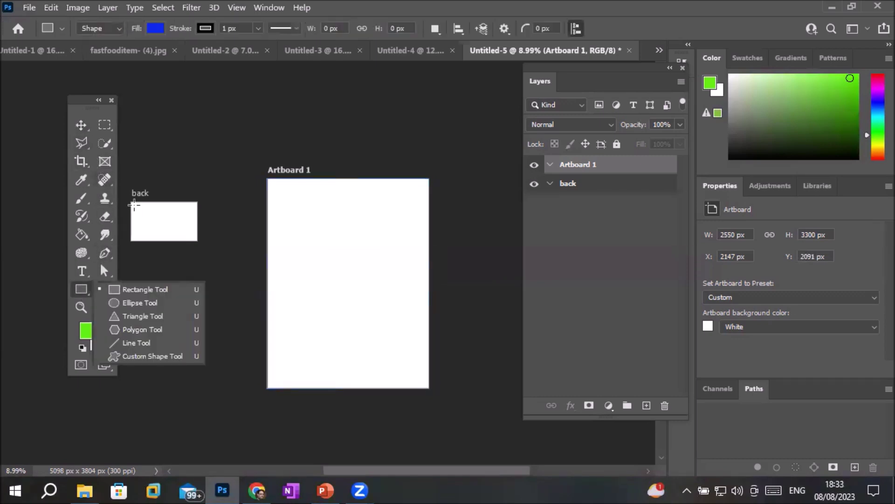
pyautogui.moveTo(130, 202); pyautogui.dragTo(196, 242)
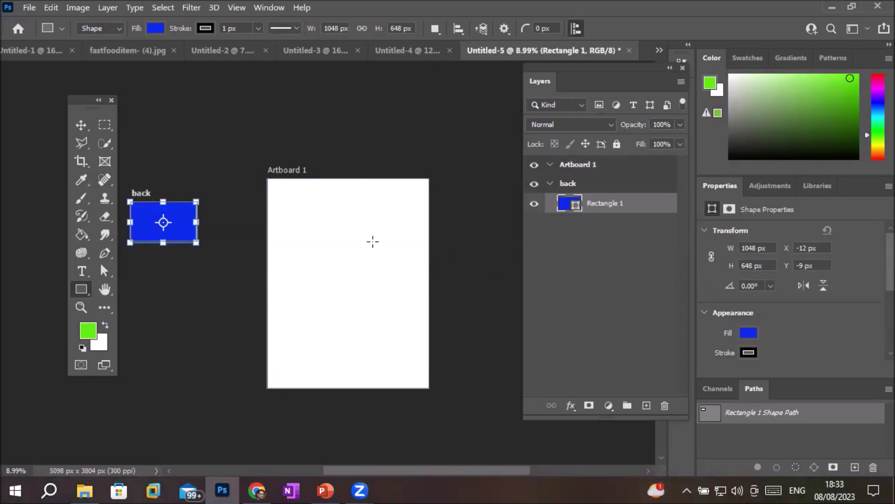
# Duplicate the back artboard with its rectangle, and move the floating toolbox clear of the artboards.
pyautogui.click(566, 184)
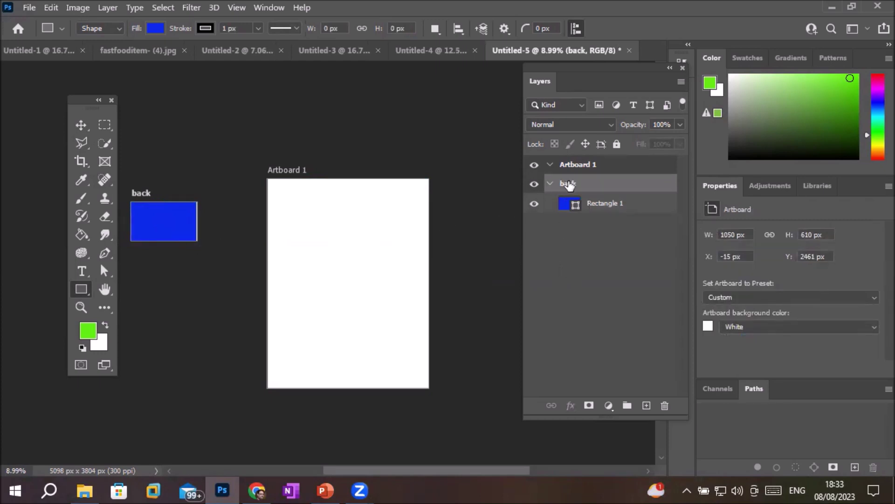
pyautogui.moveTo(568, 182); pyautogui.dragTo(646, 406)
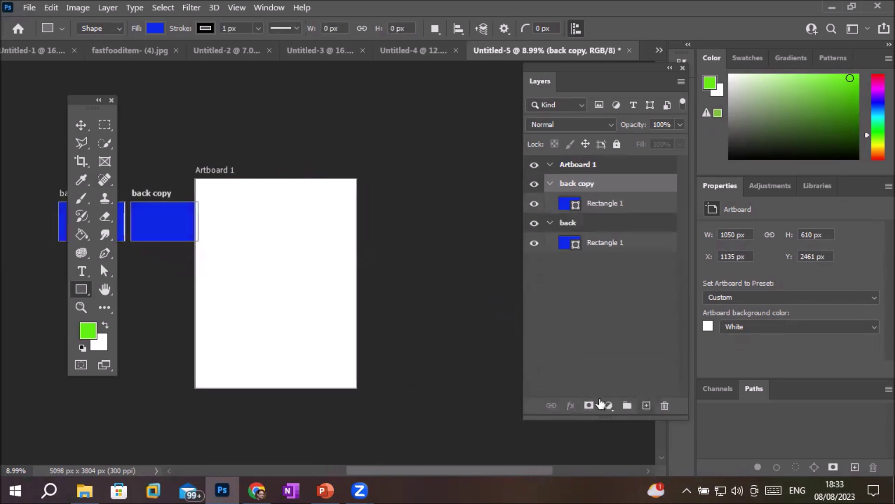
pyautogui.moveTo(99, 99); pyautogui.dragTo(417, 124)
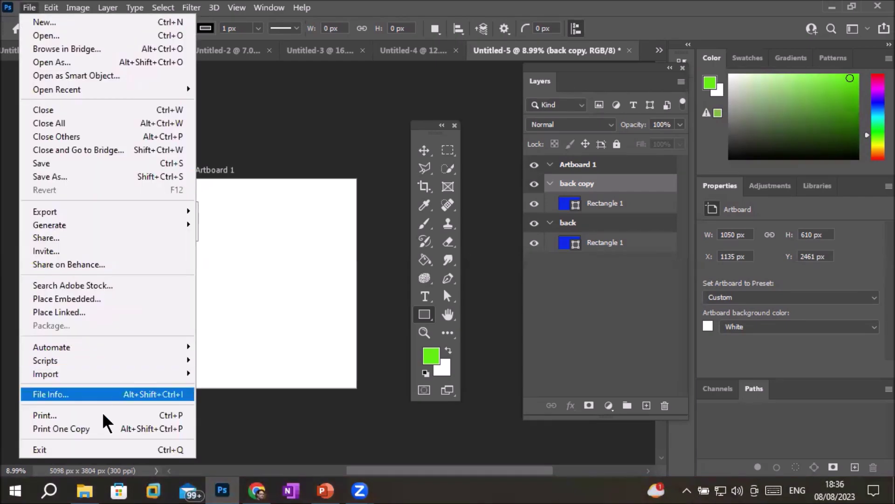
# Switch to File Explorer and browse the Images folder for landscape pictures.
pyautogui.click(84, 490)
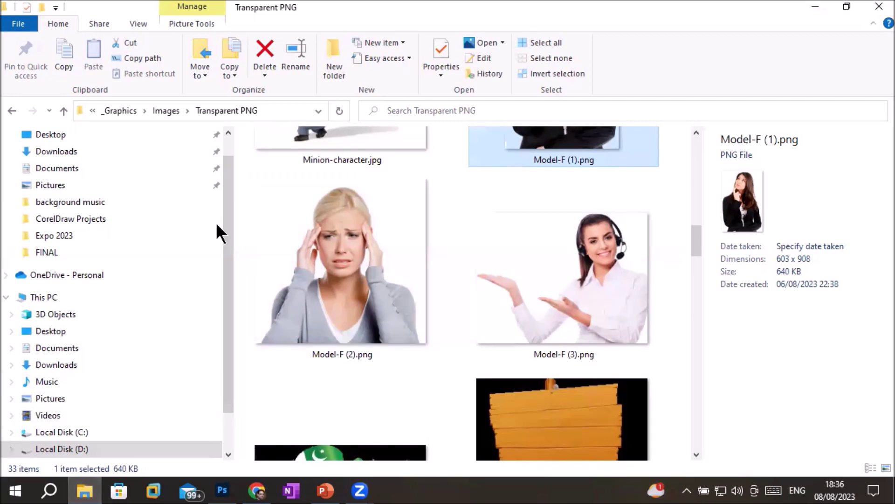
pyautogui.click(164, 111)
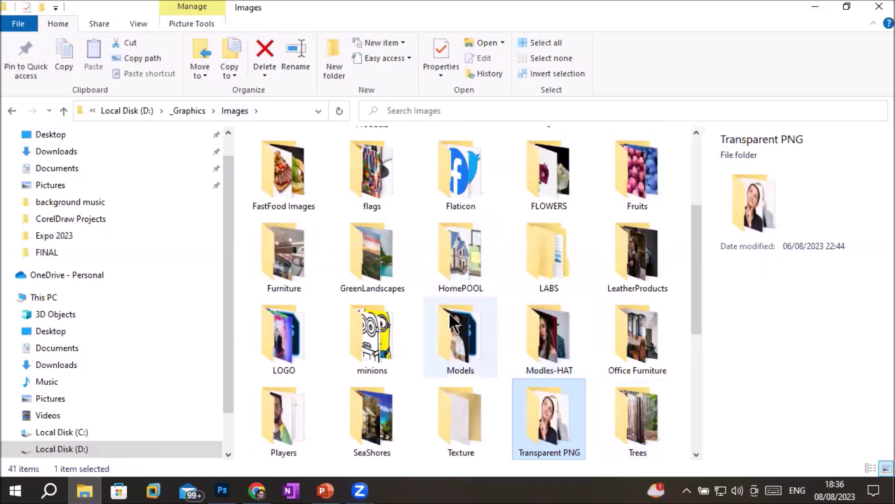
pyautogui.scroll(-5, 441, 316)
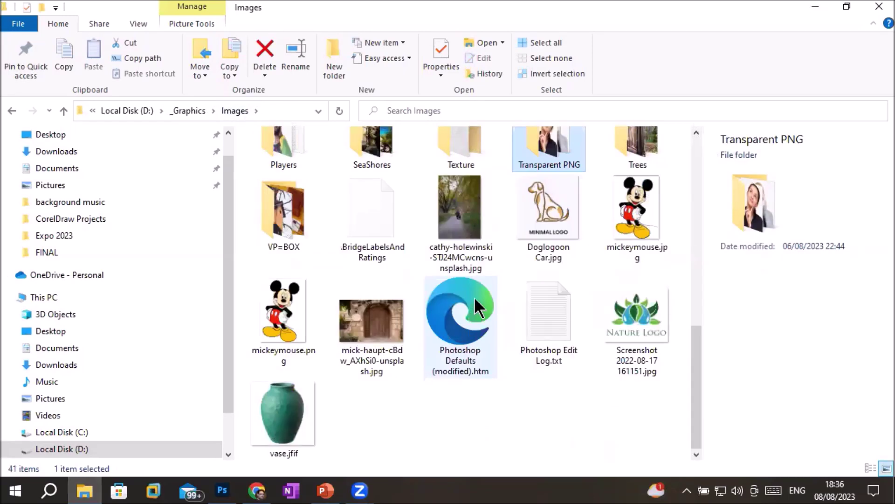
pyautogui.scroll(5, 476, 308)
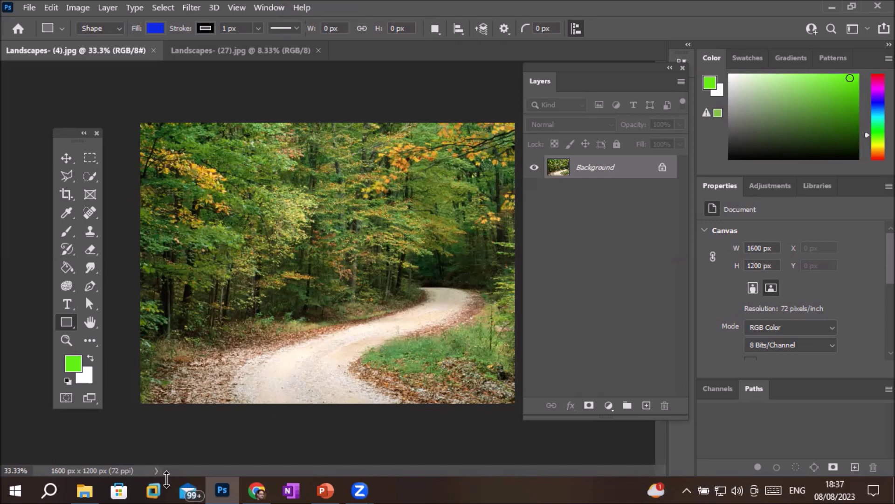
# Unlock the Background layer of Landscapes- (4).jpg.
pyautogui.moveTo(86, 493)
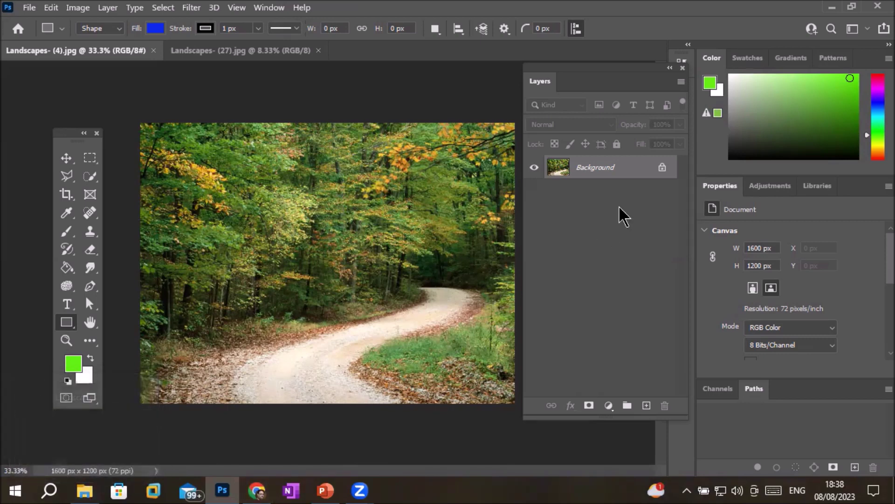
pyautogui.click(664, 167)
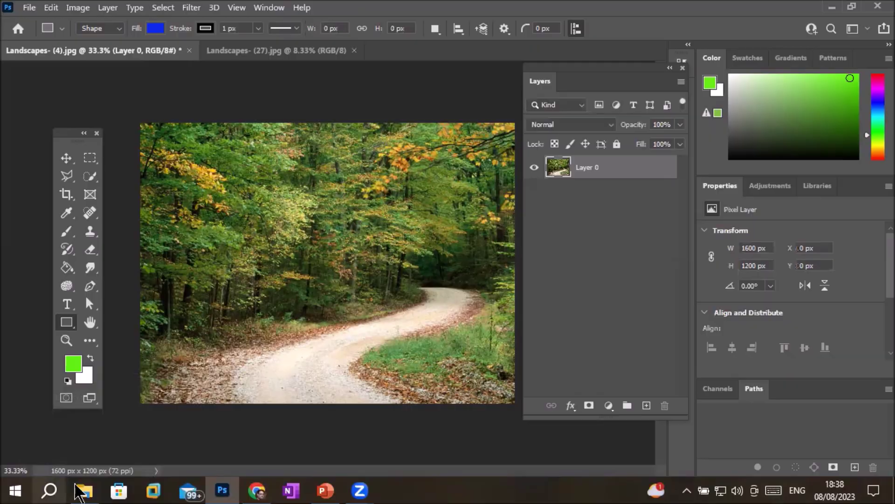
# Switch to File Explorer and open the SeaShores folder inside Images.
pyautogui.click(84, 490)
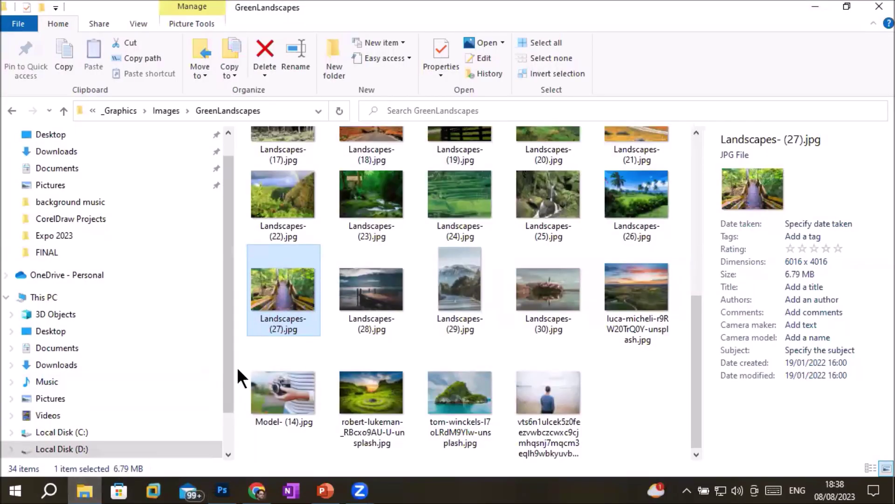
pyautogui.click(165, 110)
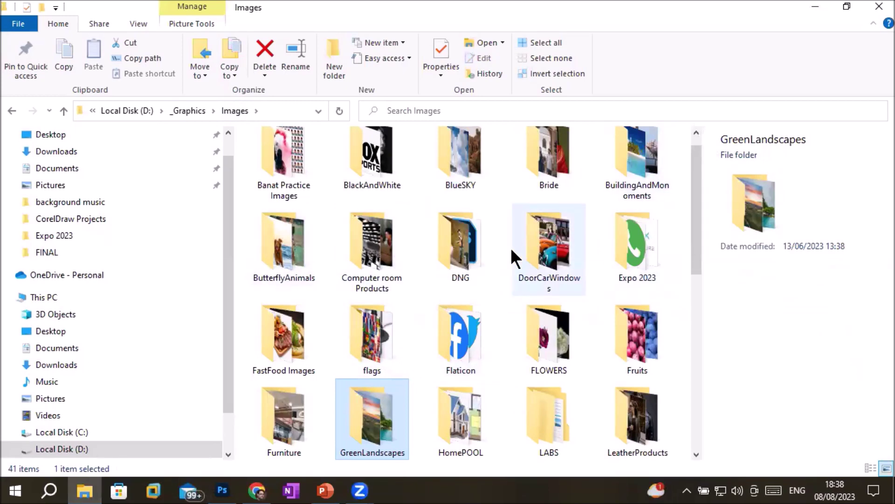
pyautogui.scroll(-3, 512, 255)
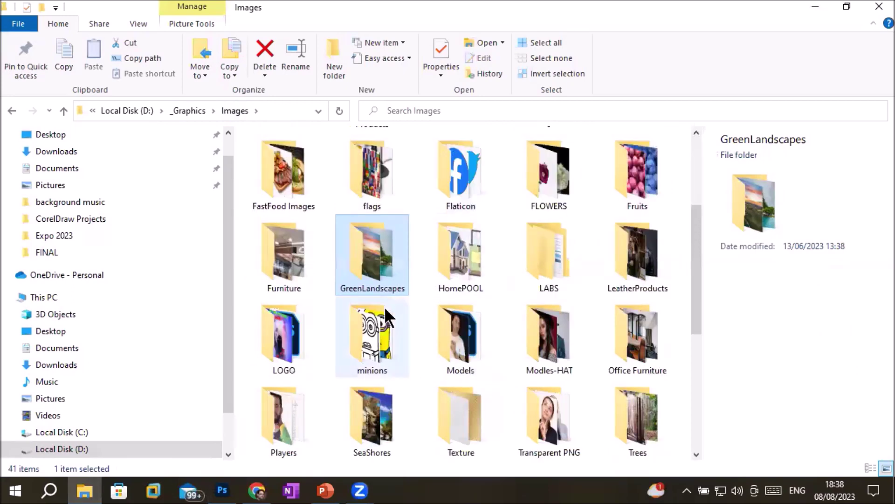
pyautogui.scroll(-3, 382, 337)
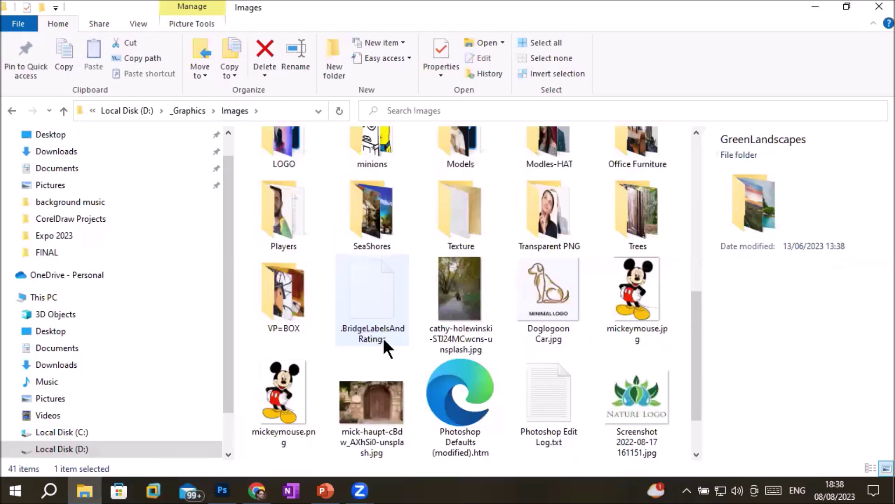
pyautogui.doubleClick(374, 198)
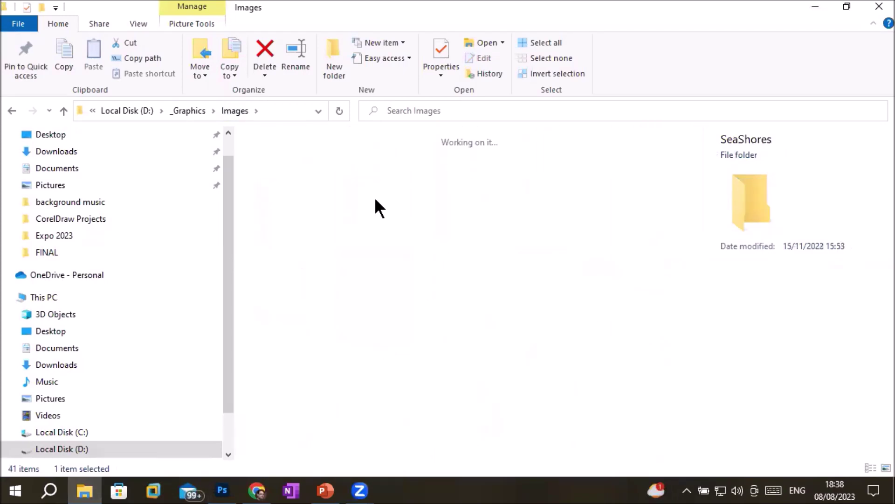
# Place Ari Atoll, Maldives.jpg into the Landscapes- (4).jpg document and move its layer below Layer 0.
pyautogui.scroll(-3, 427, 272)
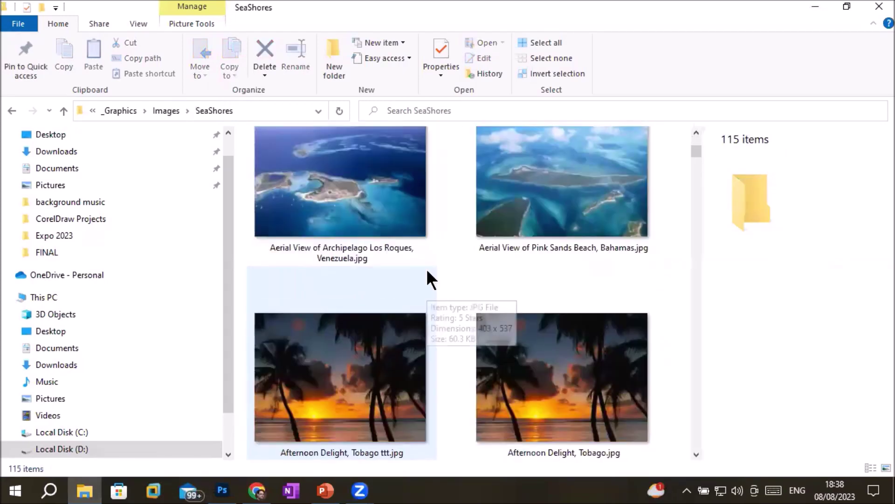
pyautogui.scroll(-3, 428, 274)
pyautogui.click(564, 402)
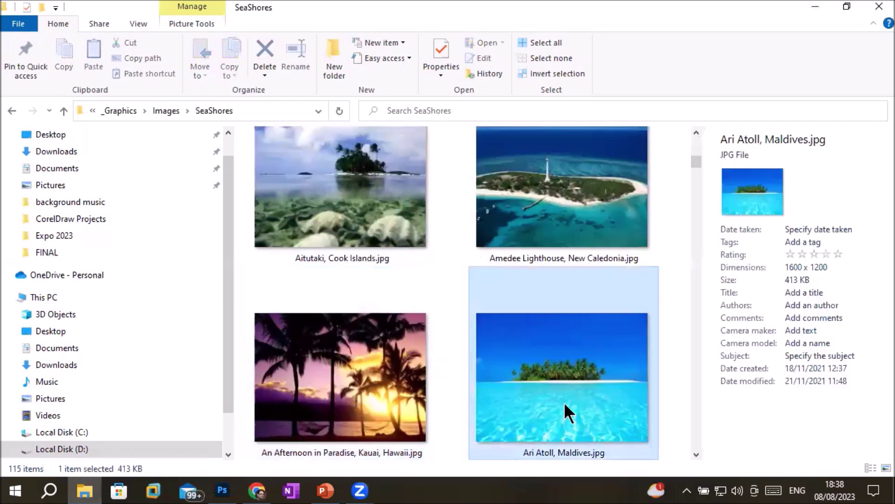
pyautogui.moveTo(572, 381); pyautogui.dragTo(349, 287)
pyautogui.moveTo(365, 242); pyautogui.dragTo(365, 239)
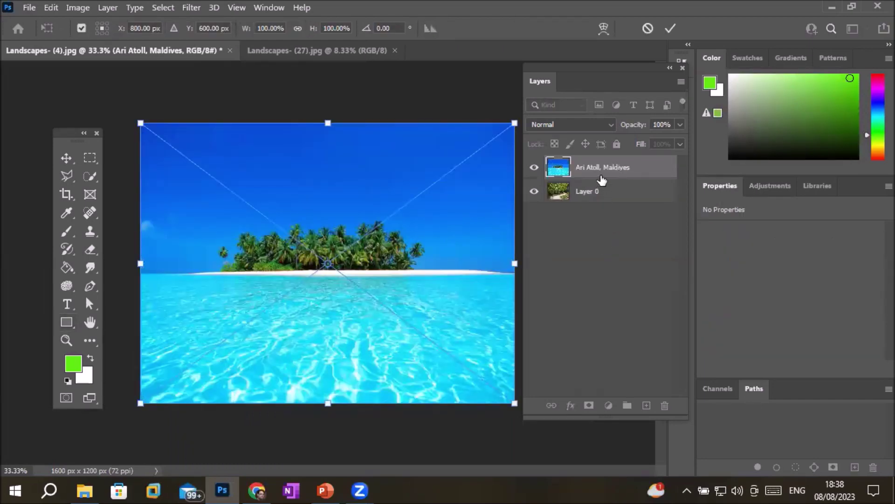
pyautogui.moveTo(602, 177); pyautogui.dragTo(605, 214)
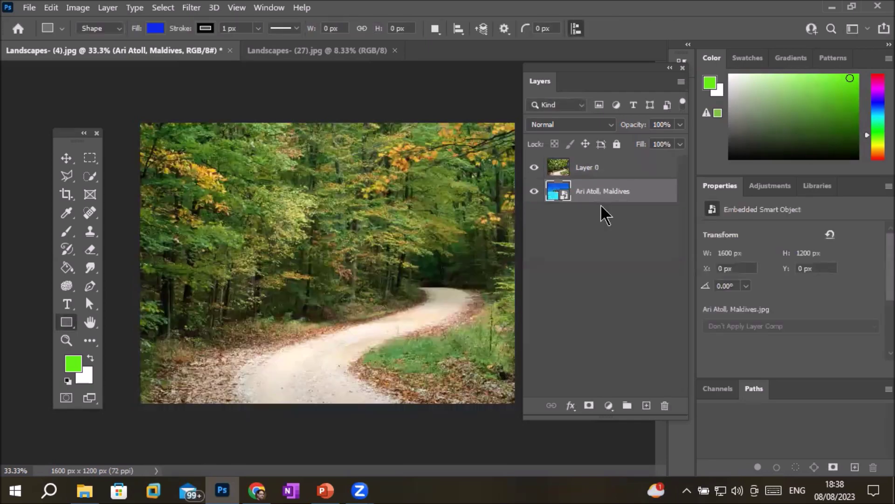
# Lower Layer 0's fill to 60% to blend it with the layer below, and restore it to 100%.
pyautogui.click(600, 167)
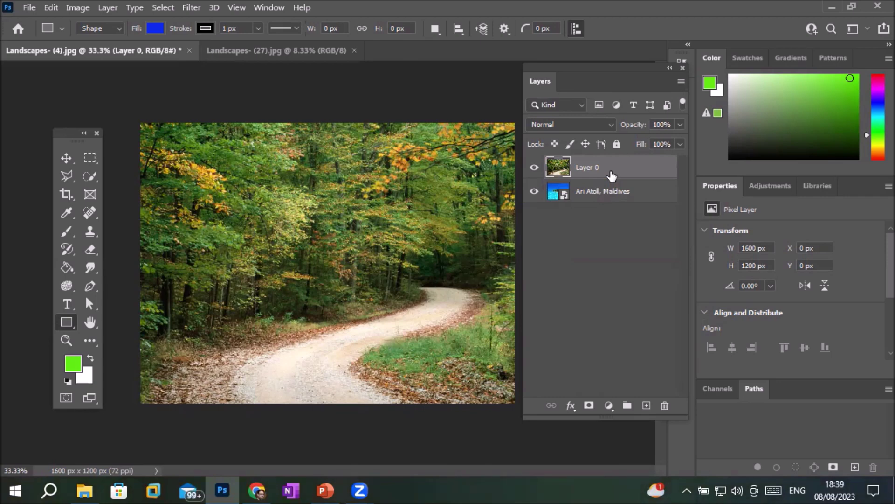
pyautogui.click(679, 144)
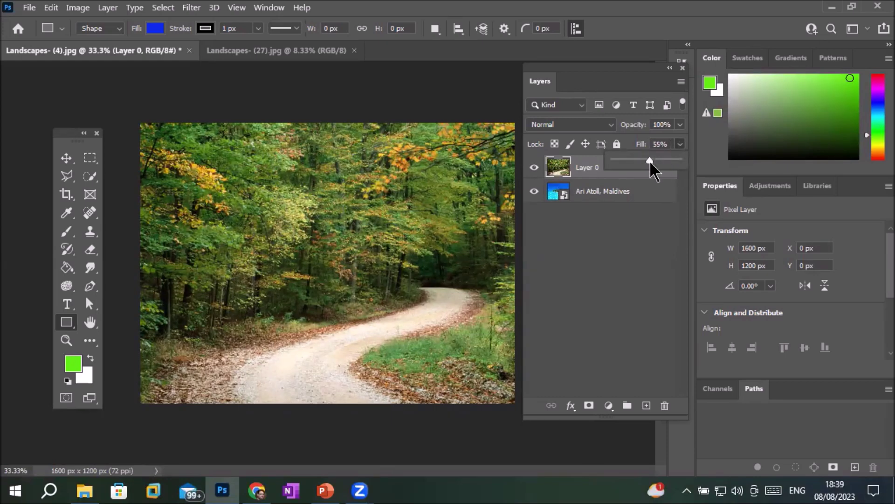
pyautogui.moveTo(650, 160); pyautogui.dragTo(653, 160)
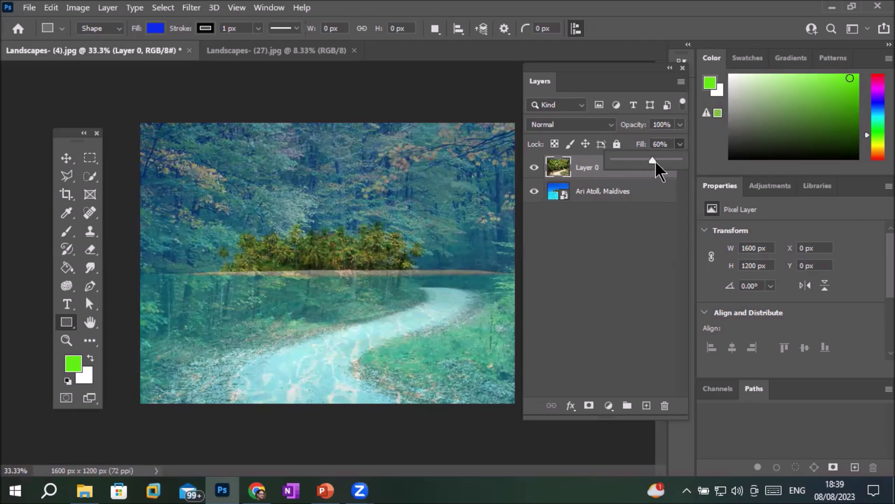
pyautogui.moveTo(653, 160); pyautogui.dragTo(681, 159)
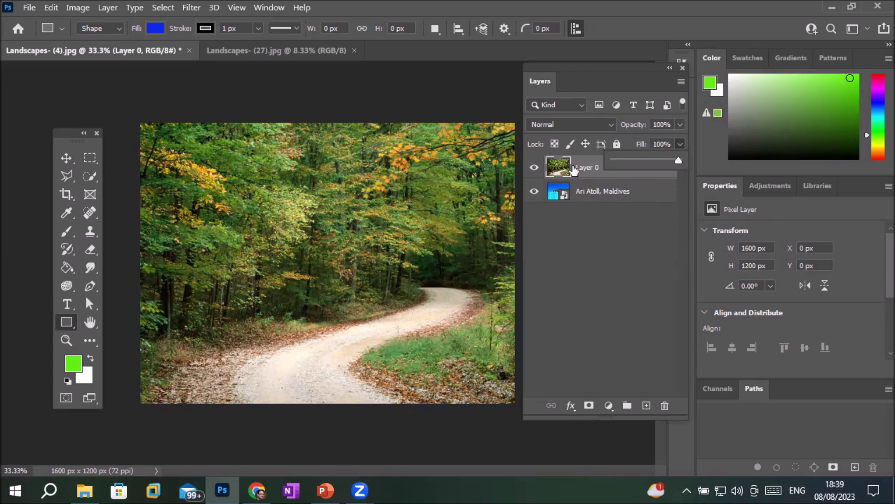
pyautogui.click(554, 168)
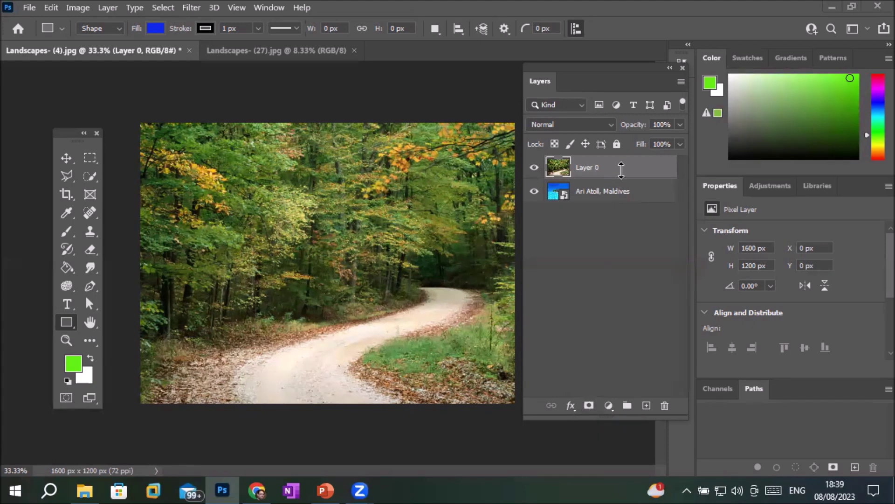
# Add a layer mask to Layer 0, and switch from the mask to the layer's image and back to the mask.
pyautogui.click(589, 405)
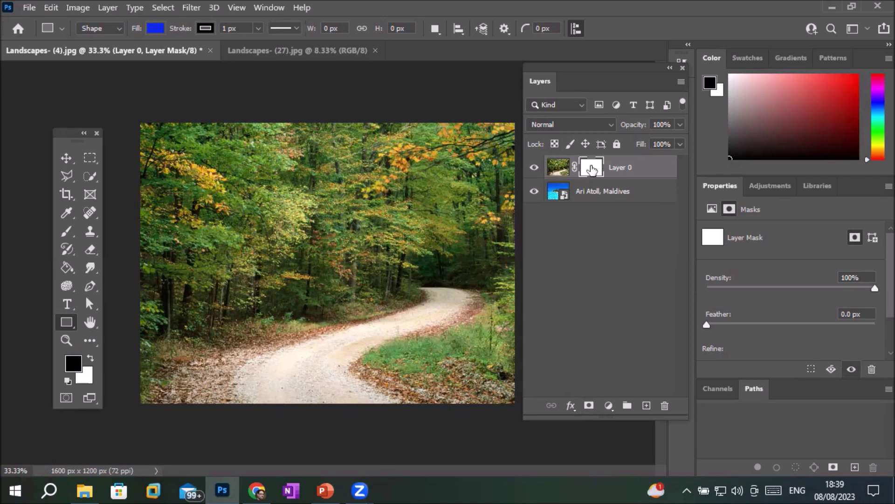
pyautogui.click(559, 167)
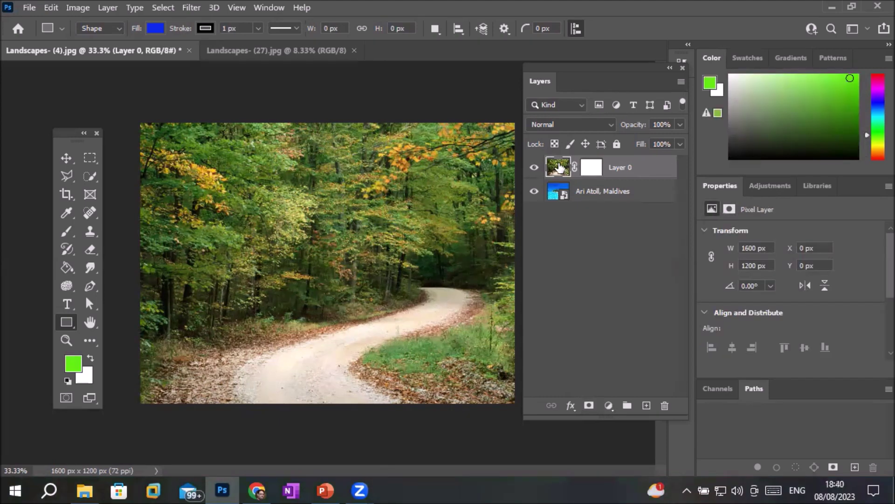
pyautogui.click(589, 167)
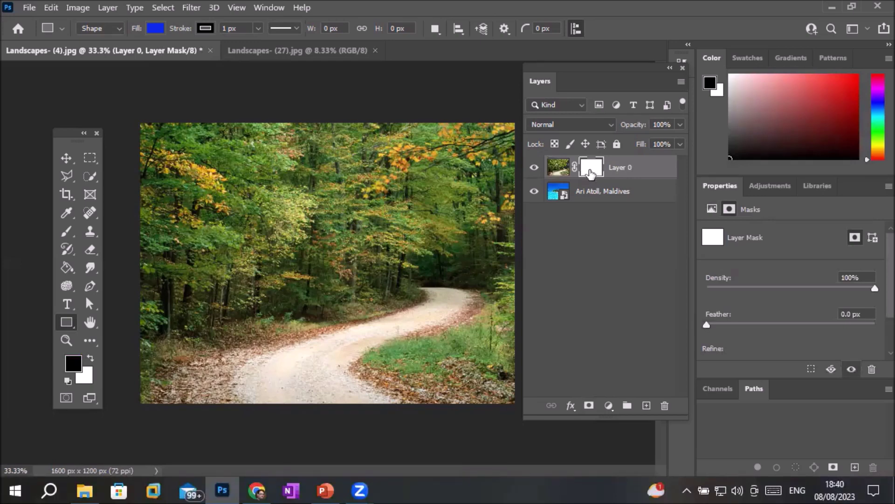
# Activate the Brush tool, swap the foreground and background colours, and swap them back to have black in the foreground.
pyautogui.click(63, 234)
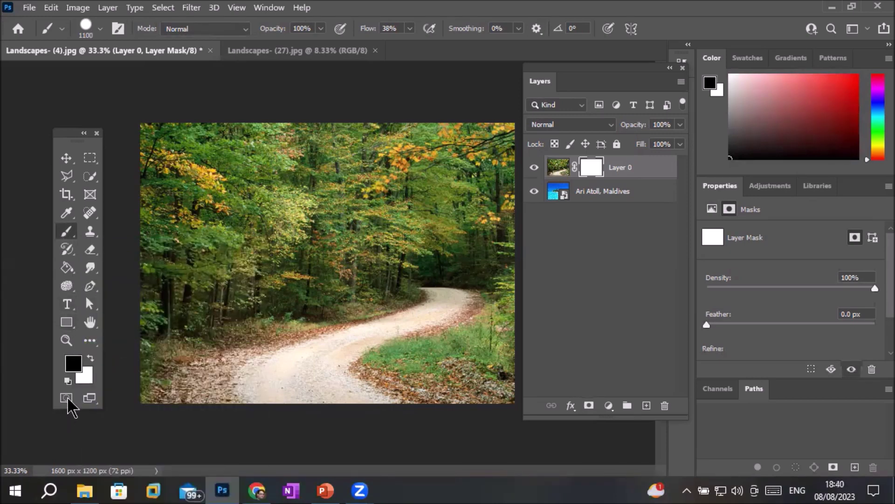
pyautogui.press('x')
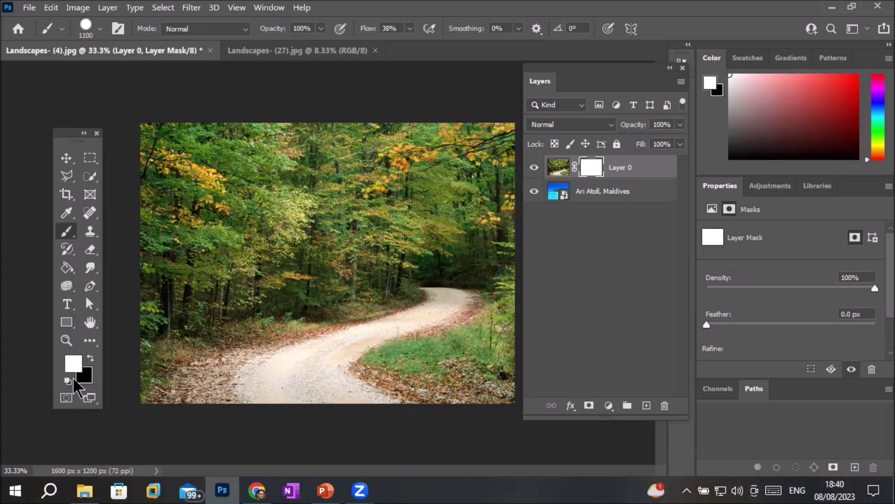
pyautogui.click(92, 363)
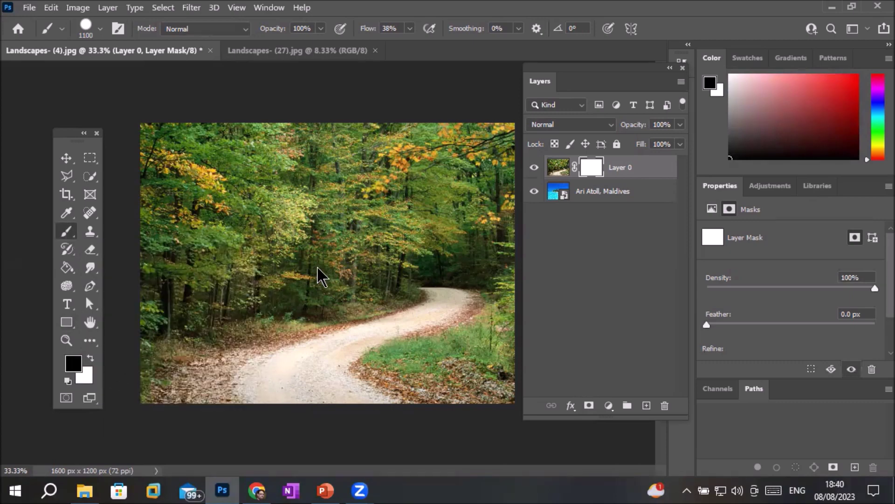
# Reduce the brush size to 150 px.
pyautogui.press('[')
pyautogui.press('[')
pyautogui.press('[')
pyautogui.press('[')
pyautogui.press('[')
pyautogui.press('[')
pyautogui.press('[')
pyautogui.press('[')
pyautogui.press('[')
pyautogui.press('[')
pyautogui.press('[')
pyautogui.press('[')
pyautogui.press('[')
pyautogui.press('[')
pyautogui.press('[')
pyautogui.press('[')
pyautogui.press('[')
pyautogui.press('[')
pyautogui.press('[')
pyautogui.press('[')
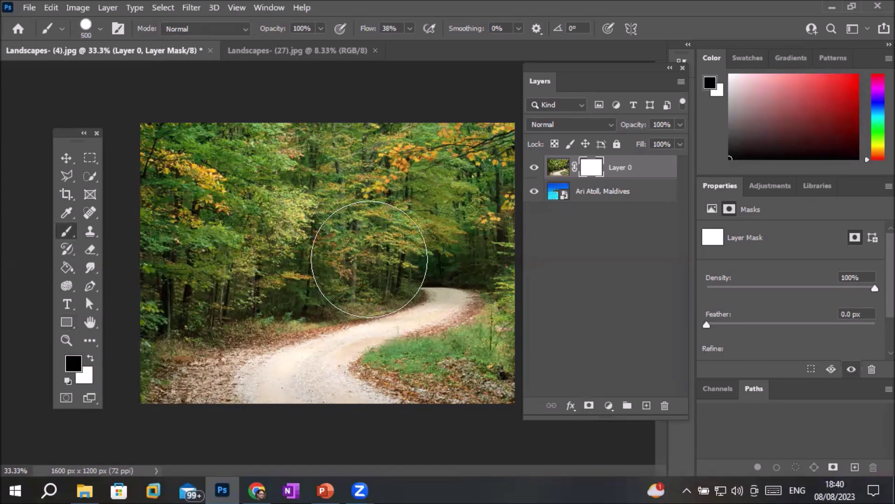
pyautogui.press('[')
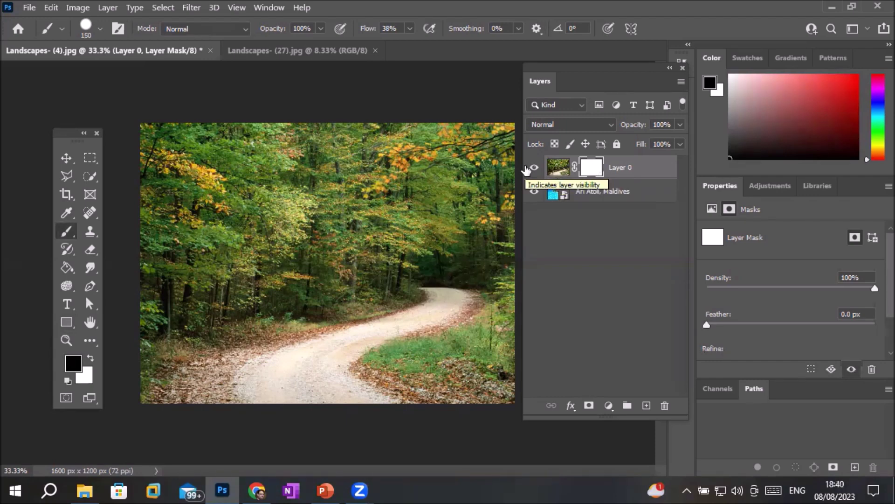
# Switch between Layer 0's image and its mask, and paint black on the mask along the road to reveal the water layer below.
pyautogui.click(553, 172)
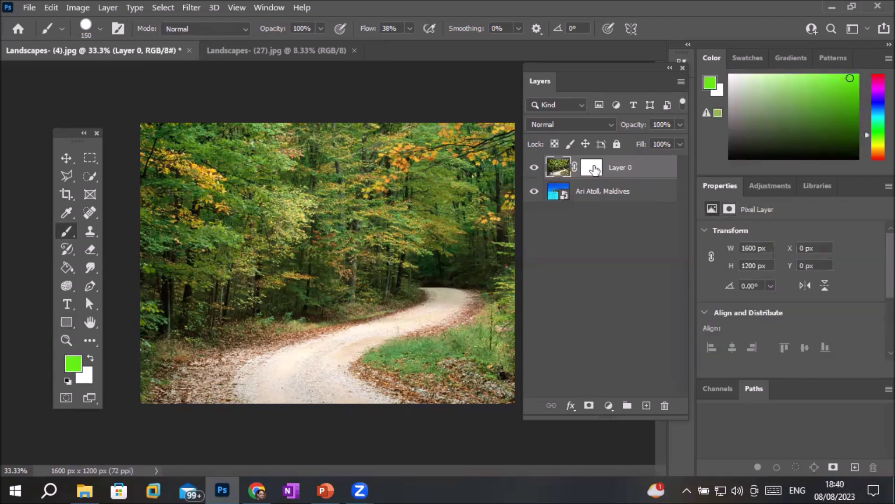
pyautogui.click(593, 168)
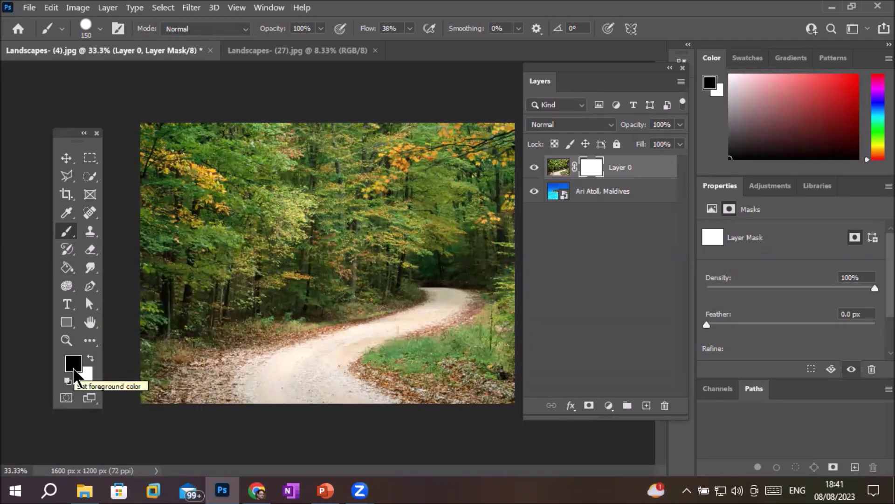
pyautogui.moveTo(436, 293)
pyautogui.mouseDown()
pyautogui.moveTo(346, 356)
pyautogui.moveTo(355, 385)
pyautogui.moveTo(377, 396)
pyautogui.moveTo(265, 398)
pyautogui.moveTo(267, 383)
pyautogui.moveTo(304, 356)
pyautogui.moveTo(443, 302)
pyautogui.moveTo(474, 310)
pyautogui.moveTo(471, 298)
pyautogui.moveTo(379, 350)
pyautogui.moveTo(352, 407)
pyautogui.moveTo(322, 370)
pyautogui.moveTo(286, 402)
pyautogui.moveTo(303, 374)
pyautogui.moveTo(432, 323)
pyautogui.moveTo(487, 286)
pyautogui.moveTo(472, 278)
pyautogui.moveTo(434, 323)
pyautogui.moveTo(386, 422)
pyautogui.mouseUp()
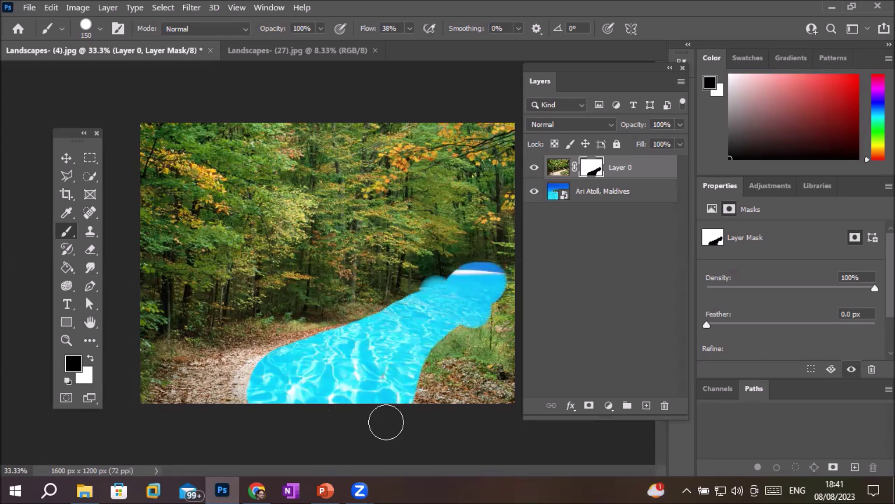
# Make white the foreground colour and paint over the black area of Layer 0's mask to restore the entire road.
pyautogui.click(91, 360)
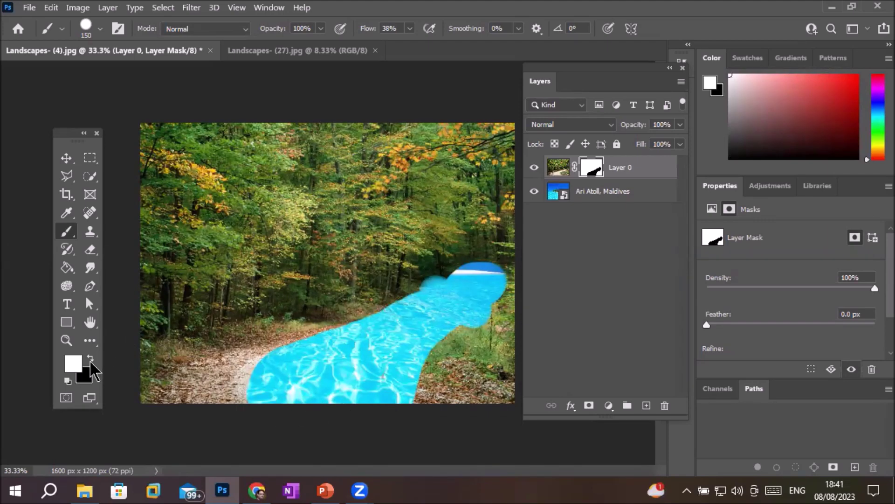
pyautogui.moveTo(494, 317)
pyautogui.mouseDown()
pyautogui.moveTo(448, 373)
pyautogui.moveTo(431, 414)
pyautogui.moveTo(472, 342)
pyautogui.moveTo(522, 285)
pyautogui.moveTo(494, 255)
pyautogui.moveTo(461, 246)
pyautogui.moveTo(312, 333)
pyautogui.moveTo(236, 414)
pyautogui.mouseUp()
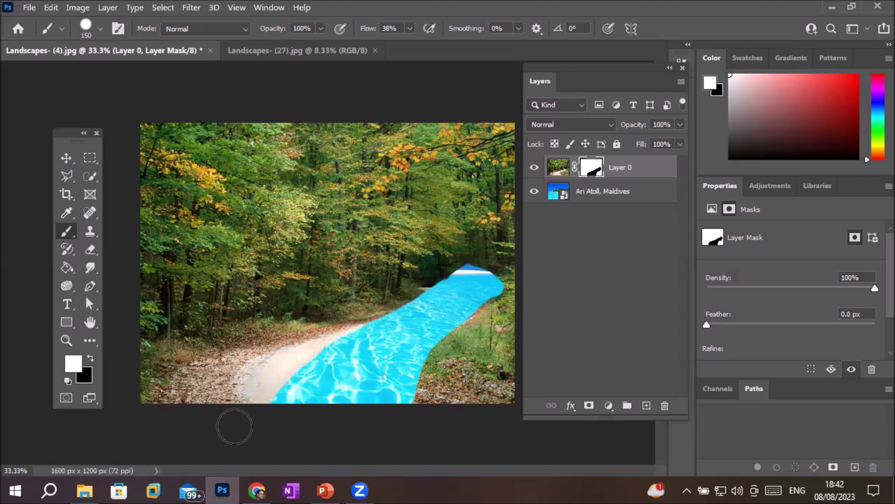
pyautogui.moveTo(470, 238)
pyautogui.mouseDown()
pyautogui.moveTo(490, 277)
pyautogui.moveTo(476, 330)
pyautogui.moveTo(408, 450)
pyautogui.moveTo(444, 369)
pyautogui.moveTo(470, 250)
pyautogui.moveTo(432, 304)
pyautogui.moveTo(423, 349)
pyautogui.moveTo(375, 417)
pyautogui.moveTo(416, 300)
pyautogui.moveTo(335, 408)
pyautogui.moveTo(314, 388)
pyautogui.moveTo(338, 344)
pyautogui.moveTo(300, 365)
pyautogui.mouseUp()
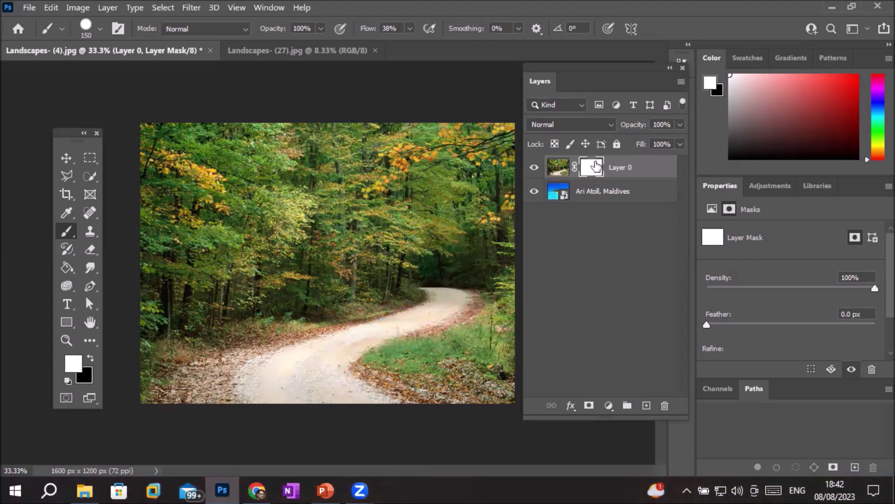
# Delete Layer 0's layer mask without applying it to the layer.
pyautogui.click(666, 406)
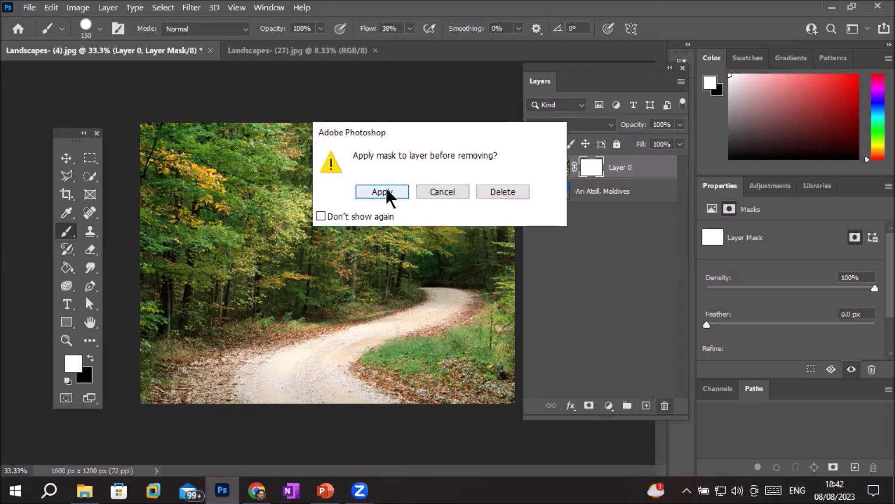
pyautogui.click(496, 191)
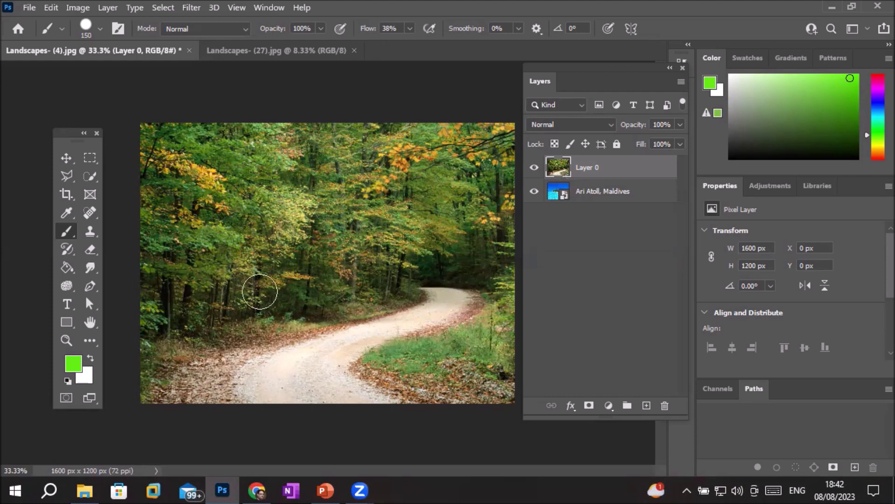
# Activate the Eraser tool and give it a hard round brush tip at 200 px.
pyautogui.click(90, 251)
pyautogui.rightClick(90, 250)
pyautogui.click(148, 250)
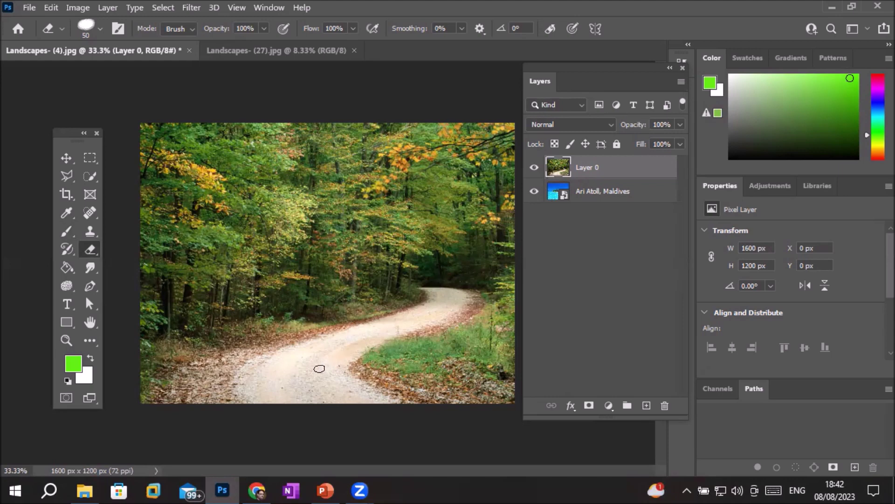
pyautogui.press(']')
pyautogui.press(']')
pyautogui.press(']')
pyautogui.press(']')
pyautogui.press(']')
pyautogui.press(']')
pyautogui.press(']')
pyautogui.press(']')
pyautogui.press(']')
pyautogui.click(100, 29)
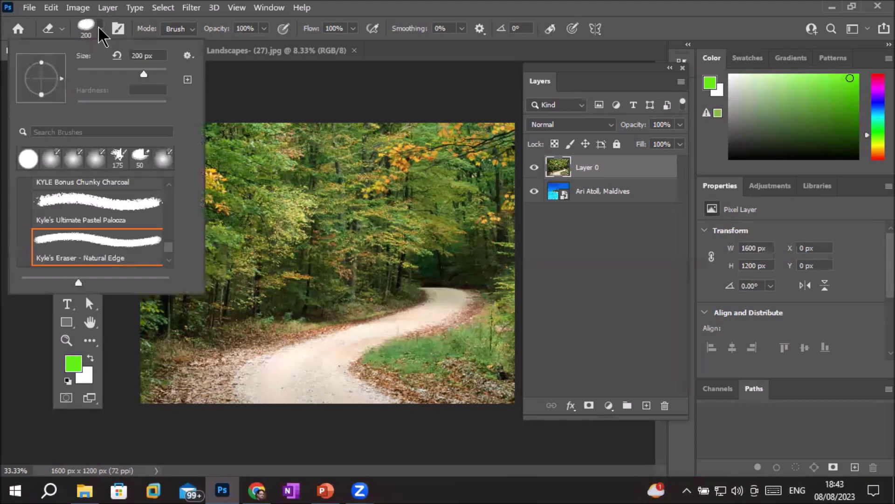
pyautogui.doubleClick(27, 159)
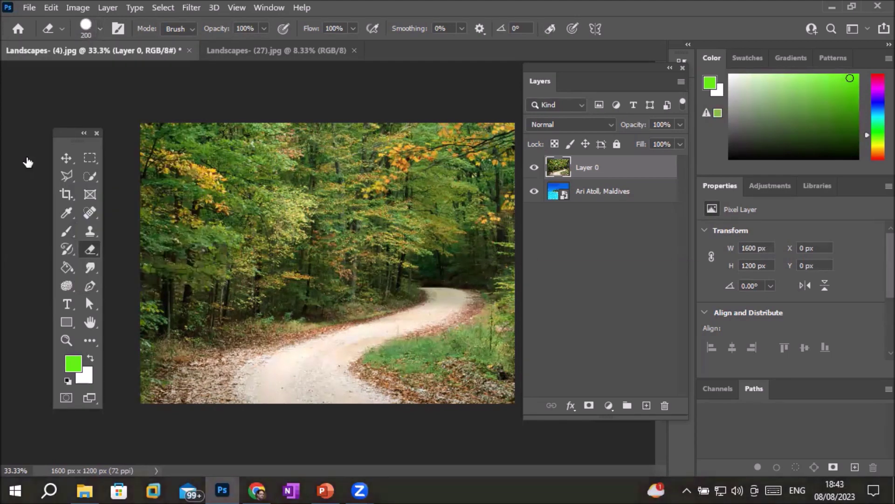
# Erase the dirt road on Layer 0 along its whole length, reducing the eraser to 100 px for the narrow far part.
pyautogui.moveTo(262, 382)
pyautogui.mouseDown()
pyautogui.moveTo(326, 354)
pyautogui.moveTo(296, 388)
pyautogui.moveTo(335, 389)
pyautogui.moveTo(380, 415)
pyautogui.moveTo(319, 389)
pyautogui.moveTo(319, 370)
pyautogui.mouseUp()
pyautogui.press('[')
pyautogui.press('[')
pyautogui.press('[')
pyautogui.press('[')
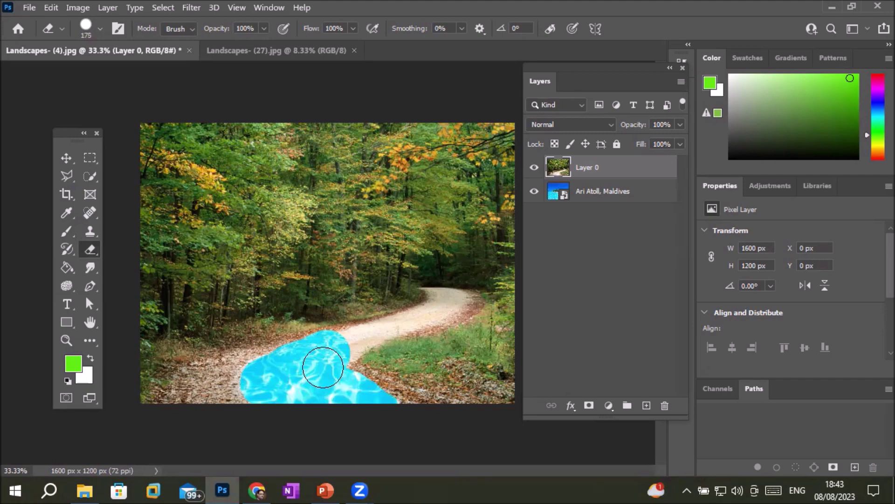
pyautogui.moveTo(335, 349)
pyautogui.mouseDown()
pyautogui.moveTo(366, 328)
pyautogui.moveTo(402, 321)
pyautogui.moveTo(426, 293)
pyautogui.moveTo(460, 302)
pyautogui.moveTo(359, 357)
pyautogui.moveTo(377, 407)
pyautogui.mouseUp()
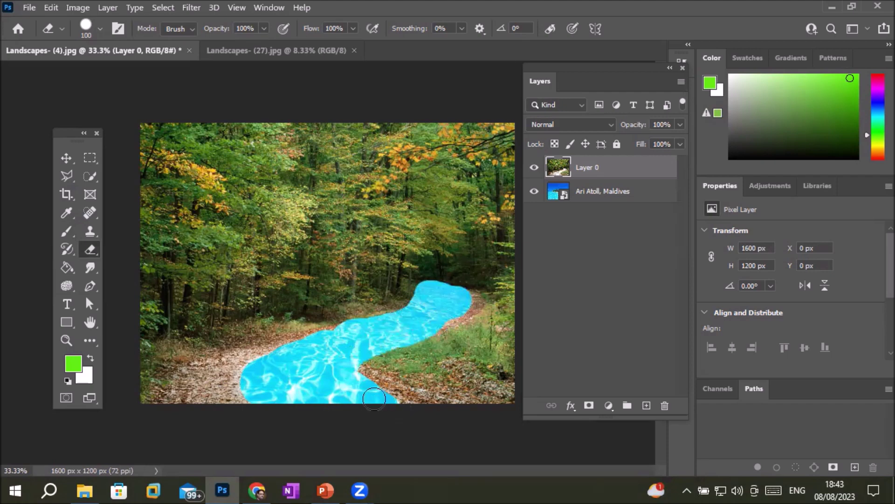
pyautogui.moveTo(461, 294)
pyautogui.mouseDown()
pyautogui.moveTo(473, 298)
pyautogui.moveTo(450, 296)
pyautogui.moveTo(446, 313)
pyautogui.moveTo(380, 368)
pyautogui.moveTo(372, 414)
pyautogui.moveTo(374, 356)
pyautogui.moveTo(378, 410)
pyautogui.mouseUp()
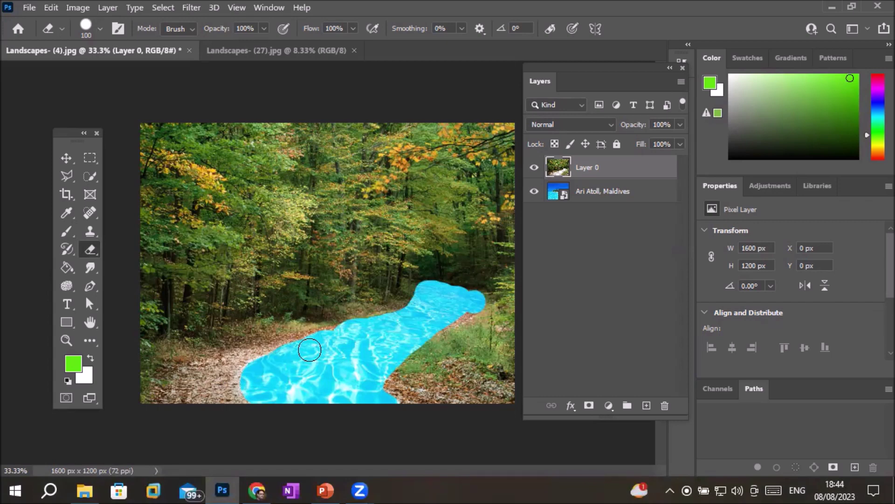
# Undo all the eraser strokes made on the road.
pyautogui.hotkey('ctrl', 'z')
pyautogui.hotkey('ctrl', 'z')
pyautogui.hotkey('ctrl', 'z')
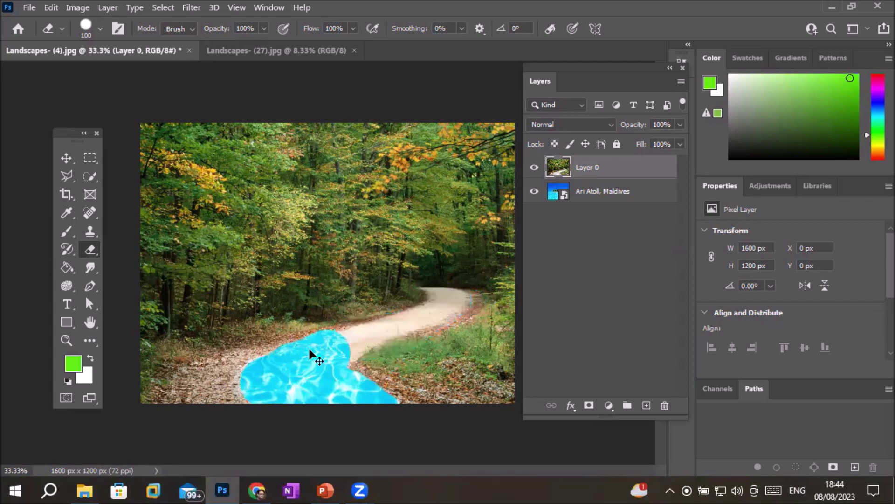
pyautogui.hotkey('ctrl', 'z')
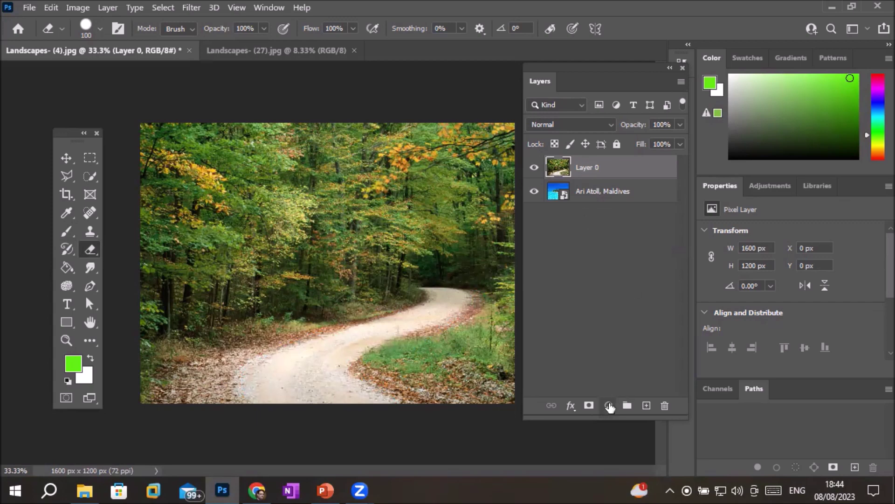
# Add a white layer mask to Layer 0 and make black the foreground colour with the mask active.
pyautogui.click(609, 405)
pyautogui.click(586, 412)
pyautogui.click(589, 406)
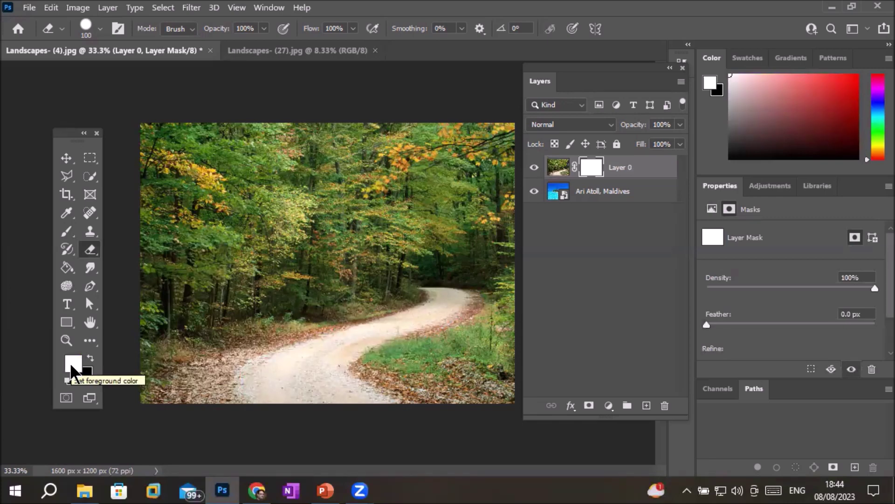
pyautogui.press('x')
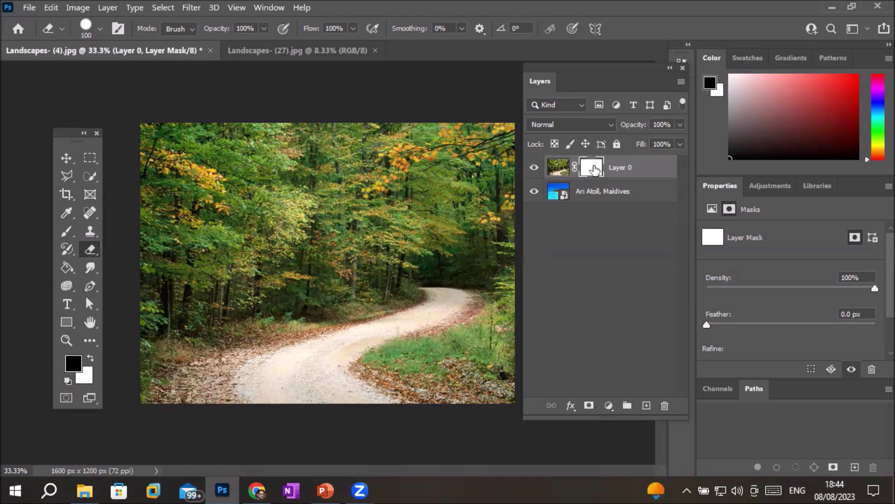
pyautogui.click(558, 171)
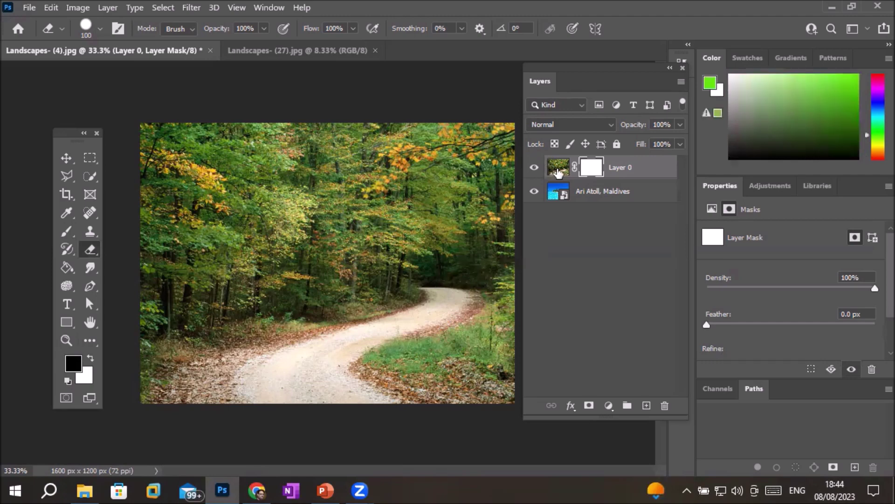
pyautogui.click(581, 170)
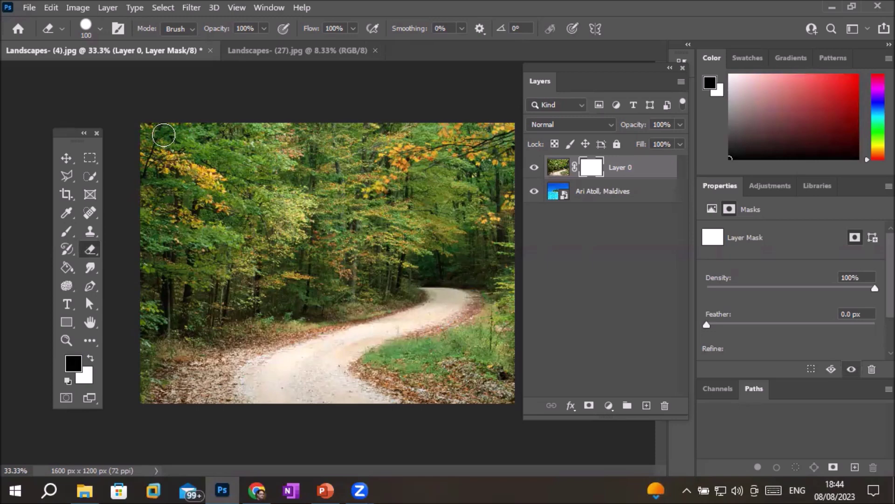
# Paint black on the mask with a 600 px Brush around all four sides, leaving only a central rectangle of forest.
pyautogui.press(']')
pyautogui.press(']')
pyautogui.press(']')
pyautogui.press(']')
pyautogui.press(']')
pyautogui.press(']')
pyautogui.press(']')
pyautogui.press(']')
pyautogui.click(66, 232)
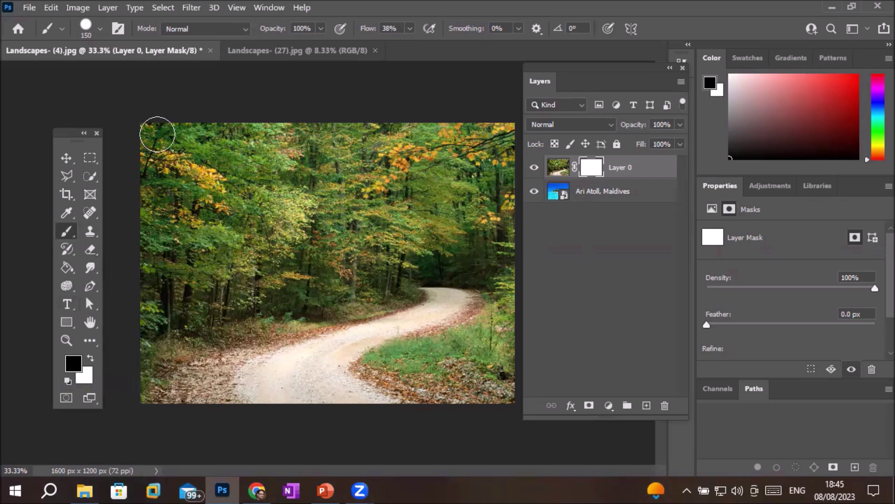
pyautogui.press(']')
pyautogui.press(']')
pyautogui.press(']')
pyautogui.press(']')
pyautogui.press(']')
pyautogui.press(']')
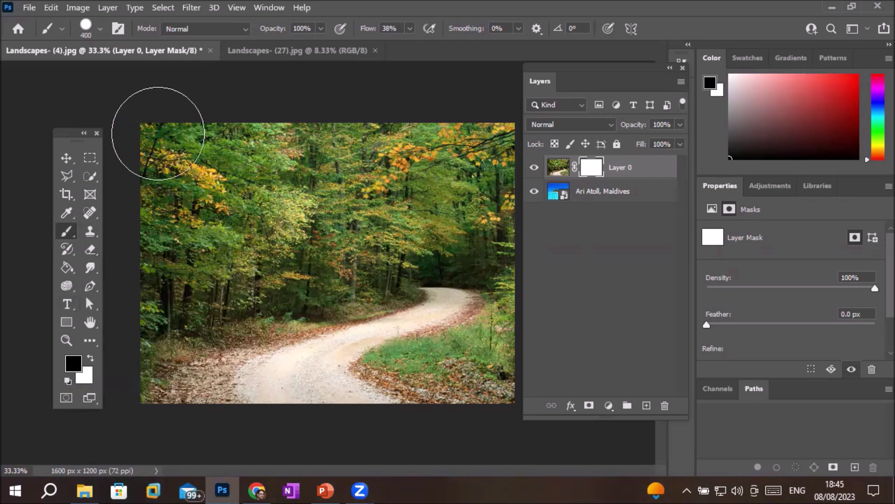
pyautogui.moveTo(160, 140)
pyautogui.mouseDown()
pyautogui.moveTo(163, 435)
pyautogui.moveTo(155, 472)
pyautogui.mouseUp()
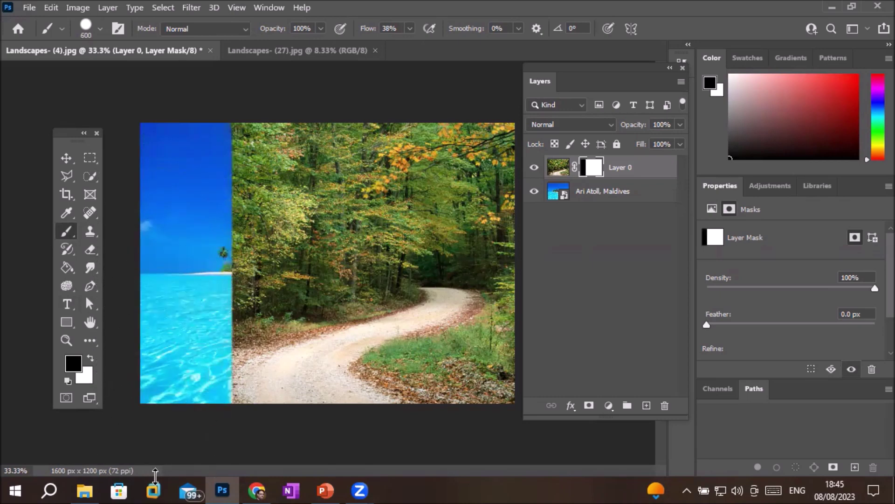
pyautogui.scroll(-2, 363, 326)
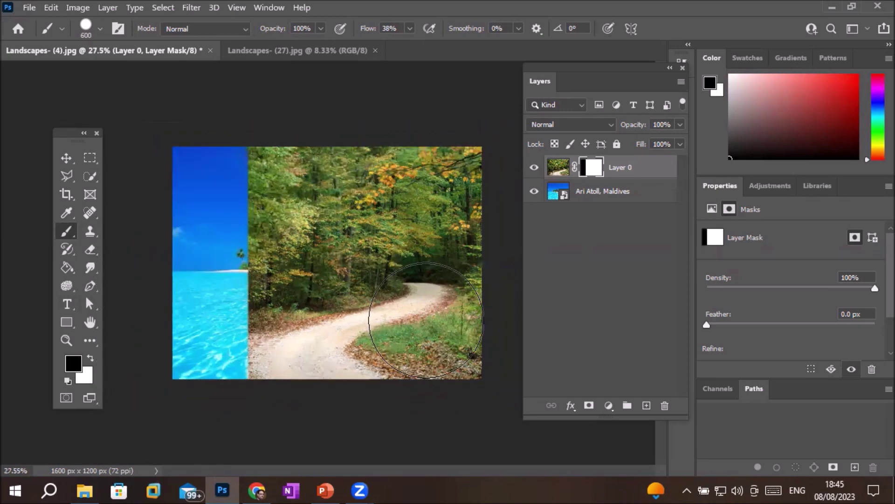
pyautogui.moveTo(464, 197); pyautogui.dragTo(426, 454)
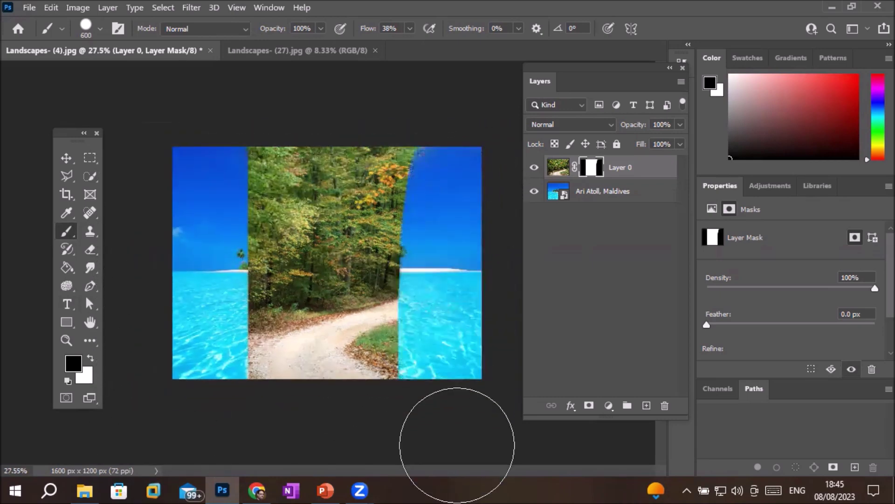
pyautogui.moveTo(444, 185)
pyautogui.mouseDown()
pyautogui.moveTo(127, 172)
pyautogui.moveTo(111, 201)
pyautogui.moveTo(177, 381)
pyautogui.moveTo(479, 385)
pyautogui.mouseUp()
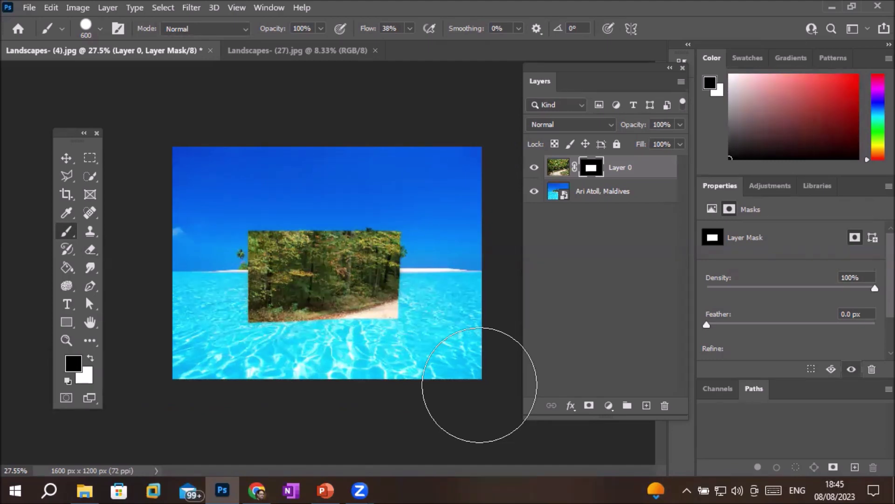
# Switch the foreground to white and paint over the entire mask to restore the forest image.
pyautogui.press('x')
pyautogui.press('x')
pyautogui.press('x')
pyautogui.press('x')
pyautogui.press('x')
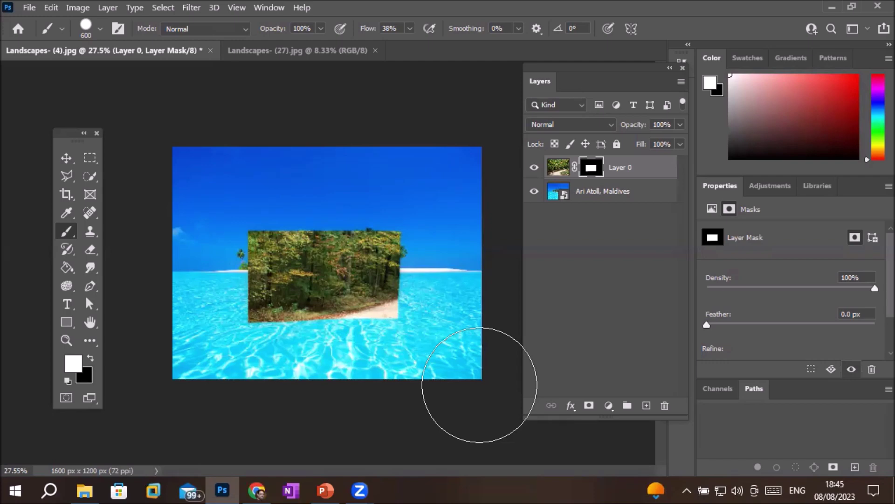
pyautogui.moveTo(436, 149)
pyautogui.mouseDown()
pyautogui.moveTo(124, 289)
pyautogui.moveTo(324, 392)
pyautogui.moveTo(443, 191)
pyautogui.moveTo(250, 260)
pyautogui.moveTo(490, 299)
pyautogui.moveTo(449, 362)
pyautogui.mouseUp()
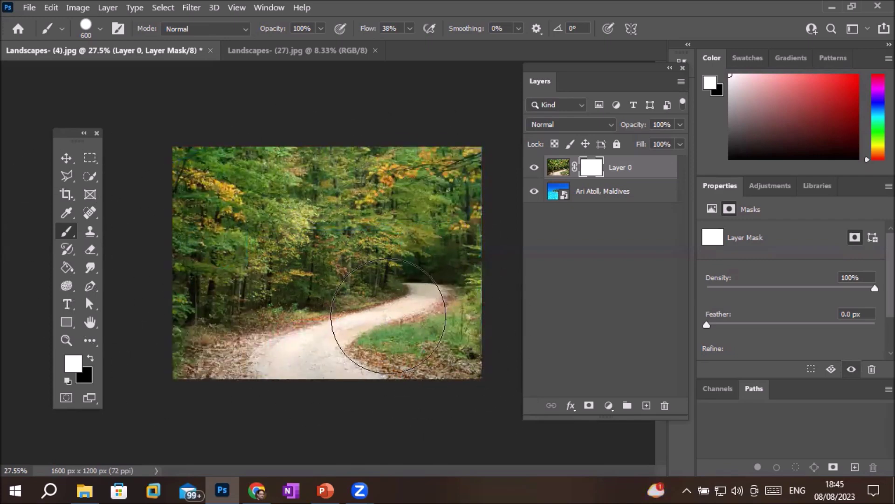
# Hide a wide diagonal band over the road with black on the mask, and paint it back with white.
pyautogui.press('x')
pyautogui.moveTo(401, 298)
pyautogui.mouseDown()
pyautogui.moveTo(439, 252)
pyautogui.moveTo(219, 432)
pyautogui.mouseUp()
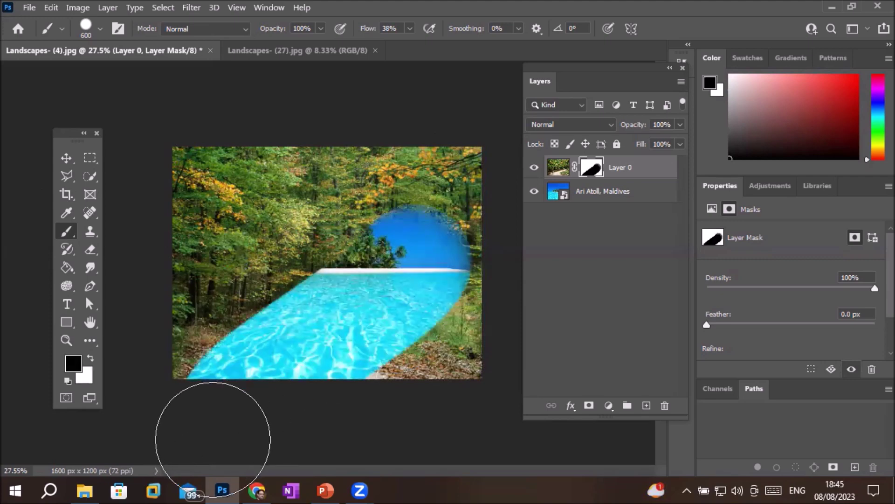
pyautogui.press('x')
pyautogui.moveTo(434, 230)
pyautogui.mouseDown()
pyautogui.moveTo(443, 271)
pyautogui.moveTo(296, 330)
pyautogui.moveTo(346, 394)
pyautogui.mouseUp()
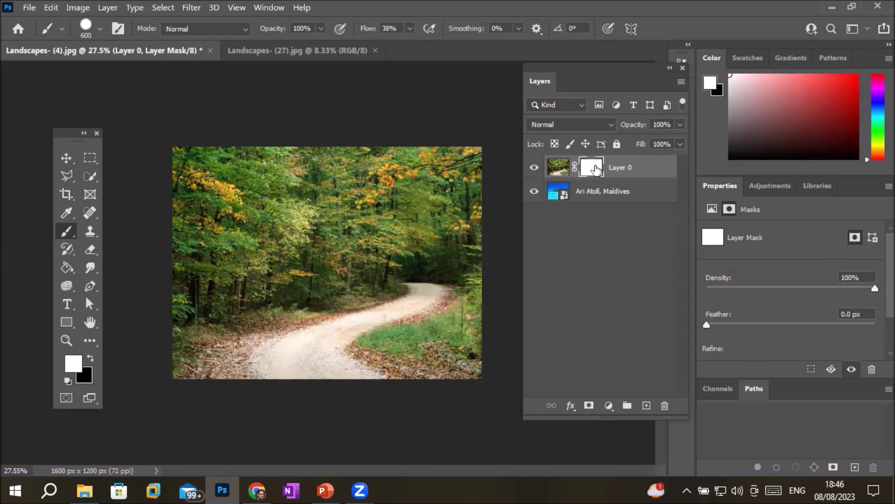
pyautogui.click(666, 406)
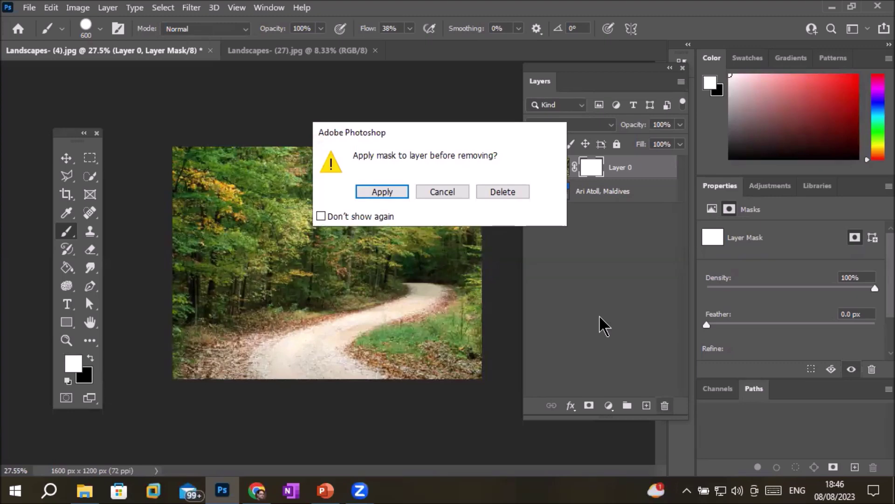
pyautogui.press('Escape')
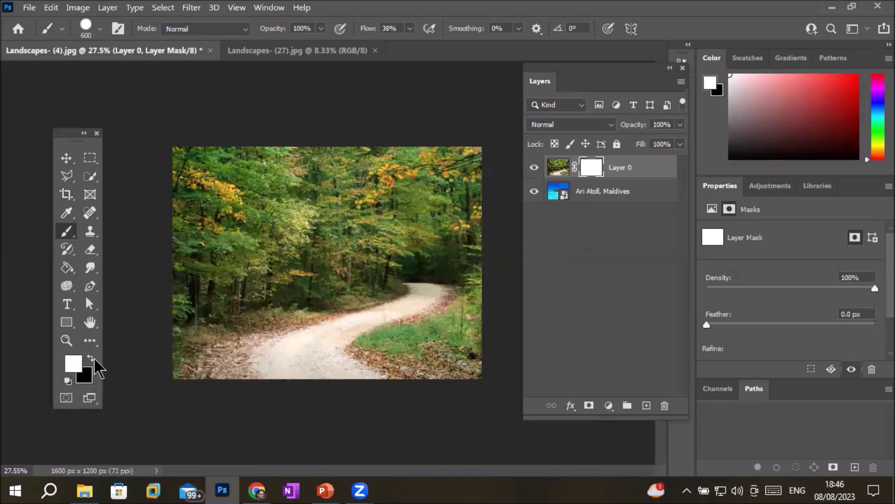
# Paint black on the mask along the dirt road, shrinking the brush to 125 px to follow its edges.
pyautogui.click(91, 358)
pyautogui.press('[')
pyautogui.press('[')
pyautogui.press('[')
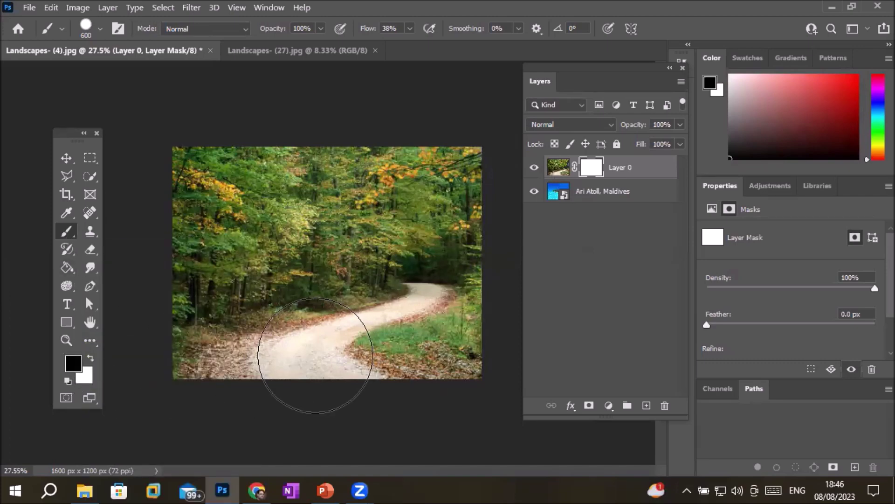
pyautogui.moveTo(320, 363)
pyautogui.mouseDown()
pyautogui.moveTo(358, 393)
pyautogui.moveTo(294, 379)
pyautogui.moveTo(289, 367)
pyautogui.moveTo(310, 354)
pyautogui.moveTo(292, 362)
pyautogui.moveTo(292, 383)
pyautogui.moveTo(332, 333)
pyautogui.moveTo(424, 301)
pyautogui.moveTo(432, 289)
pyautogui.moveTo(411, 288)
pyautogui.moveTo(441, 292)
pyautogui.moveTo(386, 308)
pyautogui.moveTo(347, 348)
pyautogui.moveTo(351, 368)
pyautogui.moveTo(385, 394)
pyautogui.mouseUp()
pyautogui.press('[')
pyautogui.press('[')
pyautogui.press('[')
pyautogui.press('[')
pyautogui.press('[')
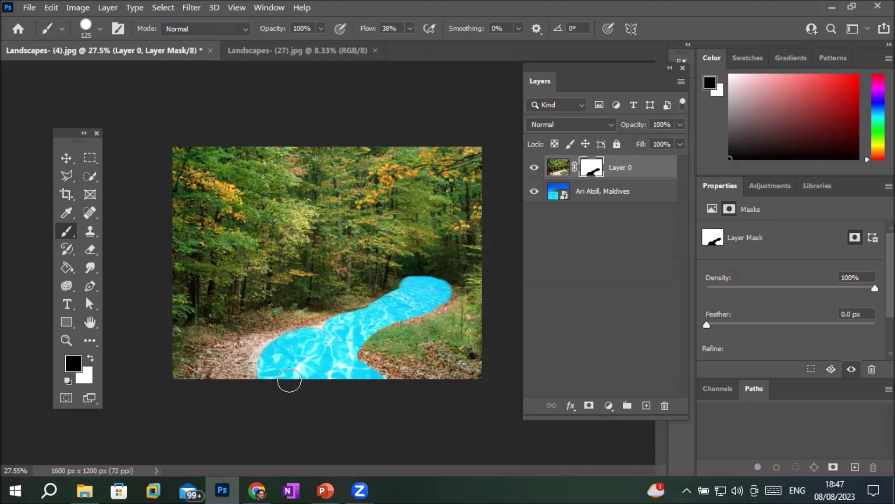
# Paint white on the mask over the water-filled path to bring the dirt road back.
pyautogui.click(90, 358)
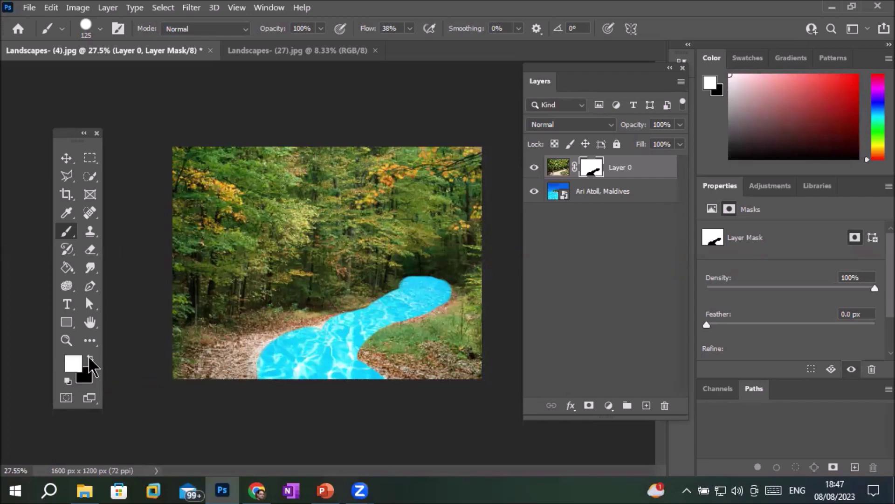
pyautogui.moveTo(275, 371); pyautogui.dragTo(321, 331)
pyautogui.moveTo(364, 311)
pyautogui.mouseDown()
pyautogui.moveTo(435, 286)
pyautogui.moveTo(435, 271)
pyautogui.moveTo(404, 290)
pyautogui.moveTo(479, 306)
pyautogui.moveTo(375, 370)
pyautogui.moveTo(370, 326)
pyautogui.moveTo(349, 331)
pyautogui.moveTo(325, 380)
pyautogui.moveTo(379, 363)
pyautogui.moveTo(378, 374)
pyautogui.moveTo(291, 368)
pyautogui.moveTo(355, 362)
pyautogui.mouseUp()
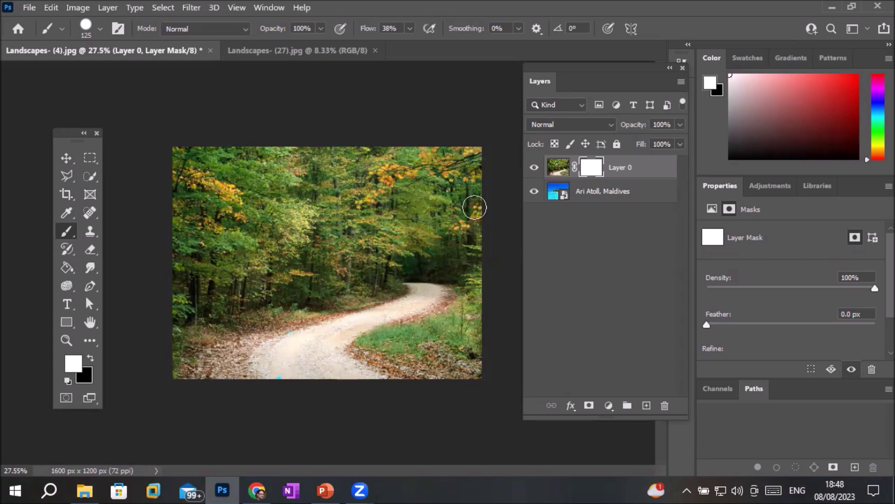
# Remove the repainted mask from Layer 0, discarding it instead of applying it.
pyautogui.moveTo(603, 165); pyautogui.dragTo(669, 408)
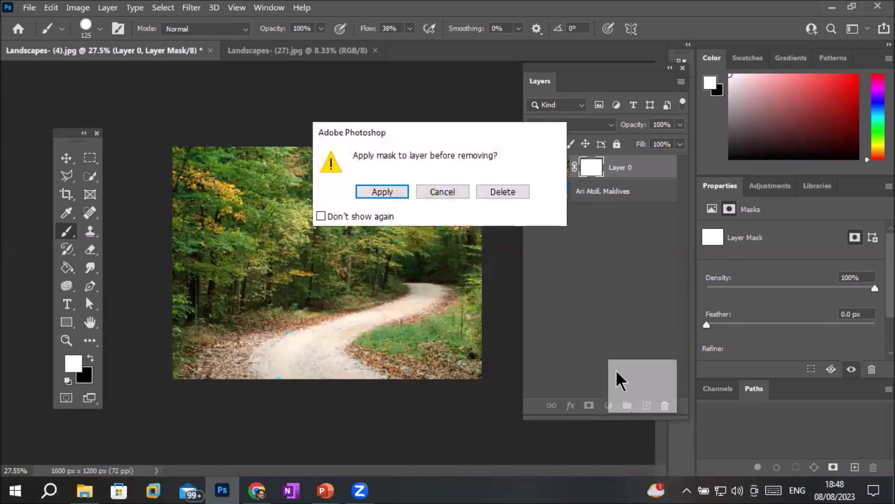
pyautogui.click(498, 191)
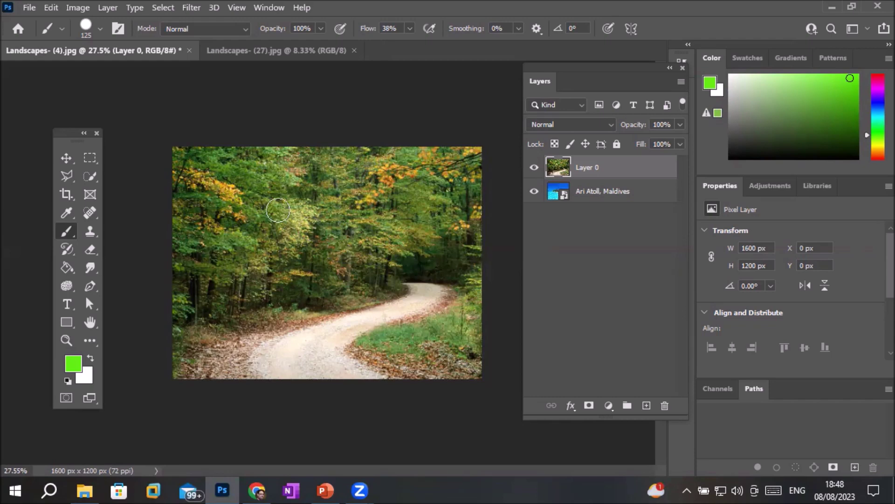
# Select the whole dirt road on Layer 0 with the Quick Selection tool, from the foreground to the far bend.
pyautogui.click(88, 177)
pyautogui.moveTo(286, 362)
pyautogui.mouseDown()
pyautogui.moveTo(268, 366)
pyautogui.moveTo(289, 348)
pyautogui.moveTo(340, 336)
pyautogui.moveTo(358, 316)
pyautogui.moveTo(426, 291)
pyautogui.moveTo(386, 311)
pyautogui.mouseUp()
pyautogui.moveTo(345, 348)
pyautogui.mouseDown()
pyautogui.moveTo(339, 368)
pyautogui.moveTo(385, 391)
pyautogui.moveTo(364, 400)
pyautogui.mouseUp()
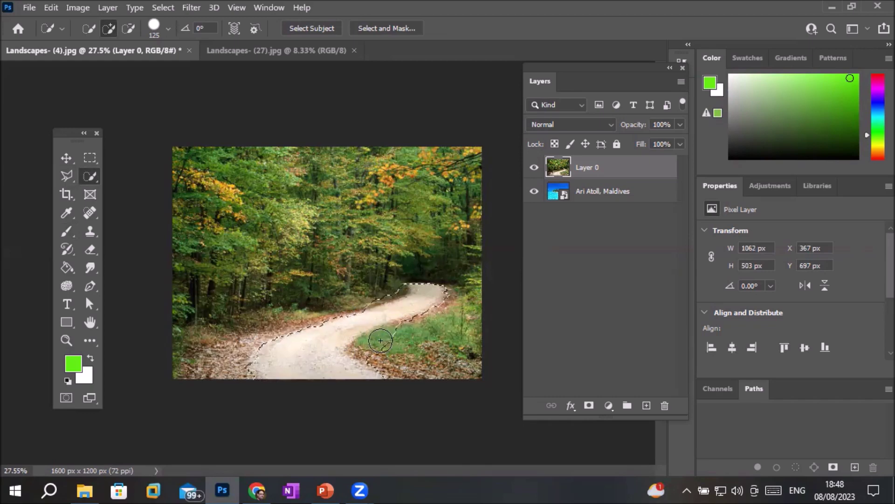
pyautogui.press('alt')
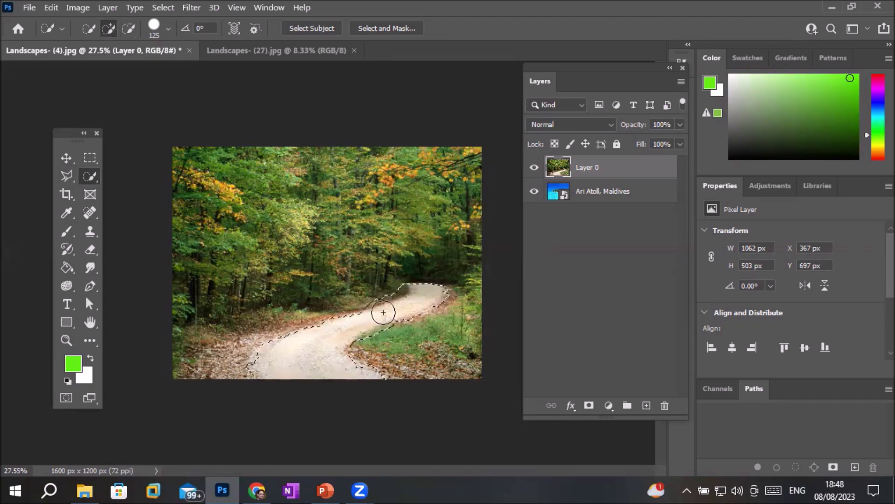
pyautogui.press('alt')
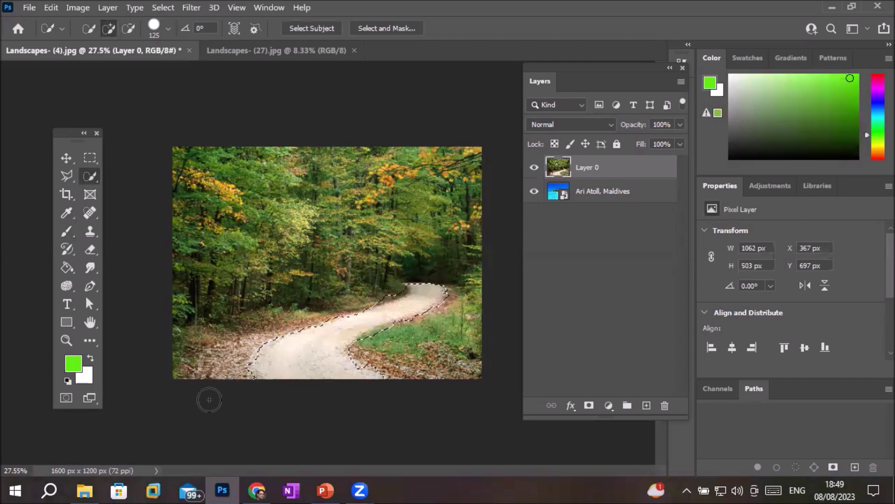
# Reset the colours to black and white, and try a reveal-selection mask on Layer 0 from the road selection repeatedly, undoing it each time.
pyautogui.click(68, 380)
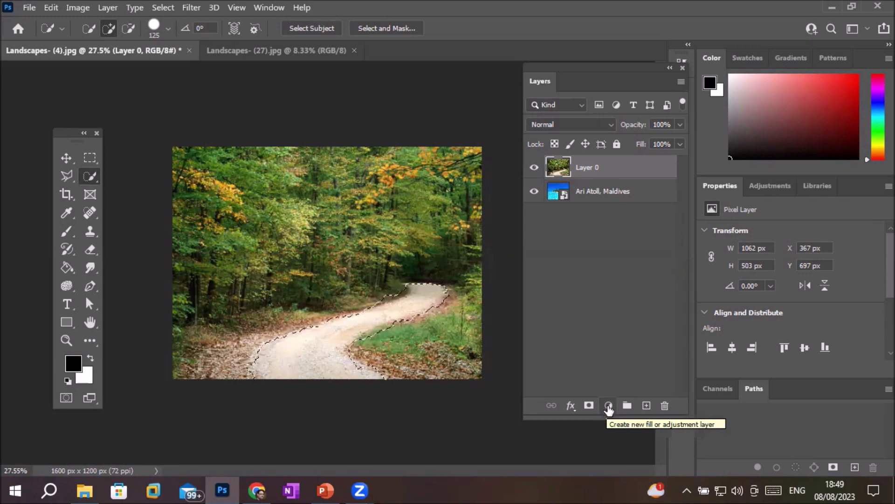
pyautogui.click(589, 406)
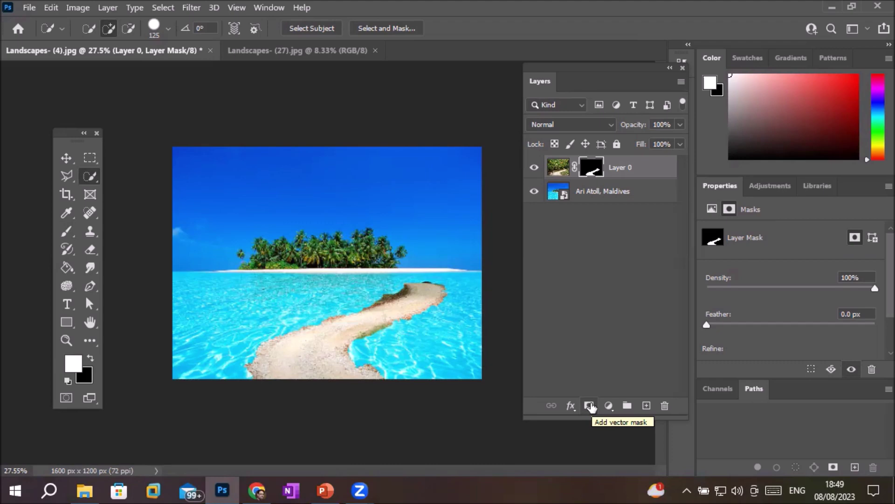
pyautogui.hotkey('ctrl', 'z')
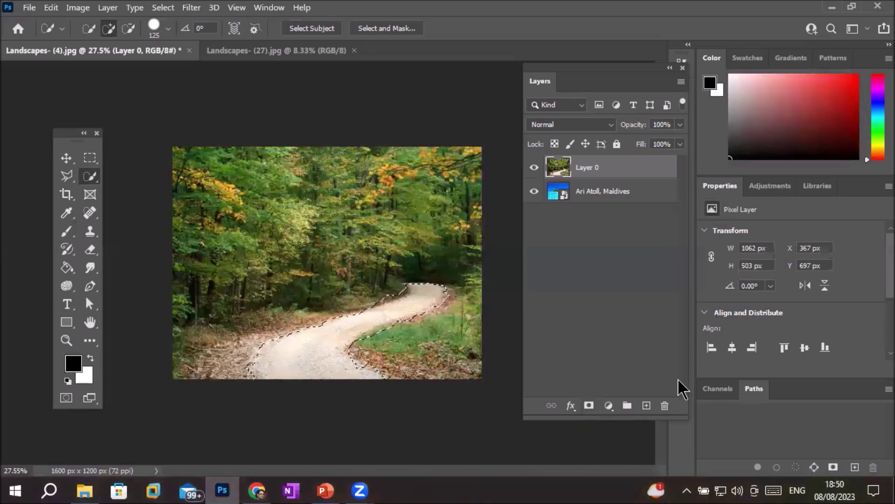
pyautogui.click(589, 406)
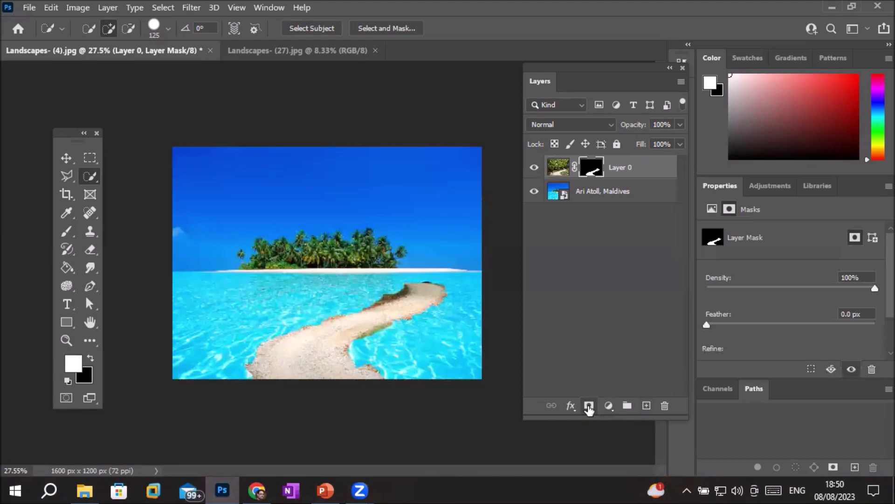
pyautogui.hotkey('ctrl', 'z')
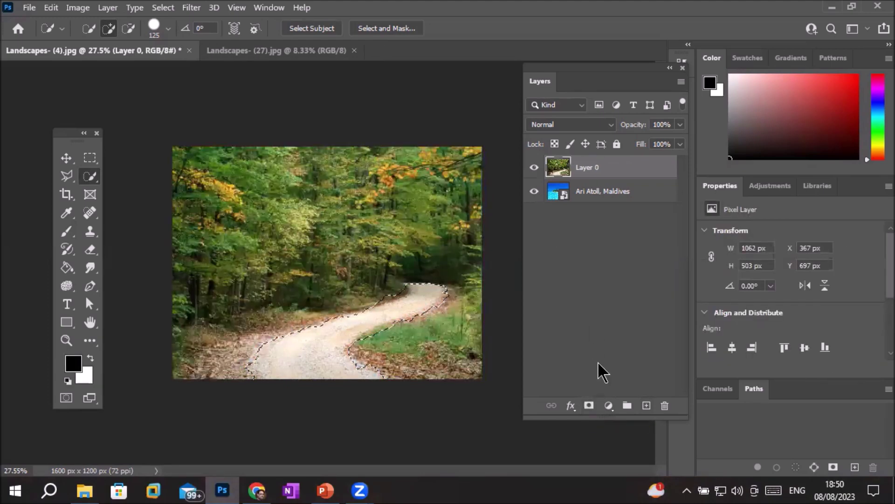
pyautogui.click(589, 406)
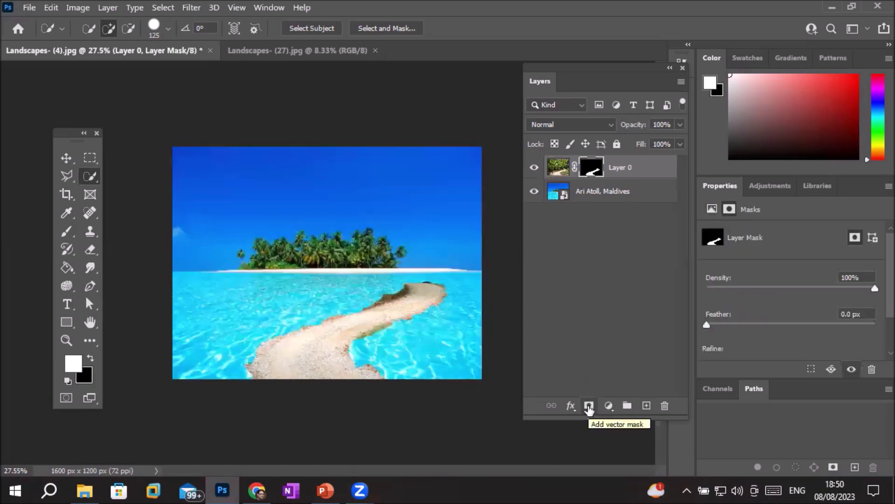
pyautogui.hotkey('ctrl', 'z')
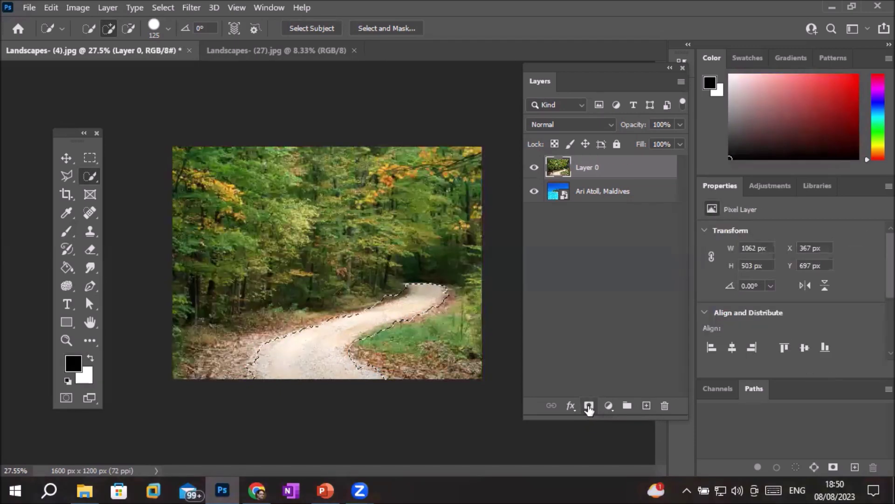
pyautogui.click(589, 407)
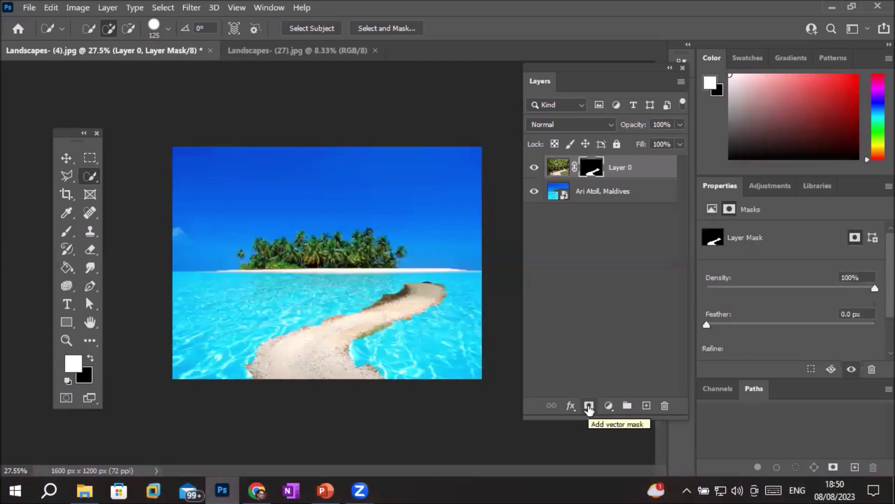
pyautogui.hotkey('ctrl', 'z')
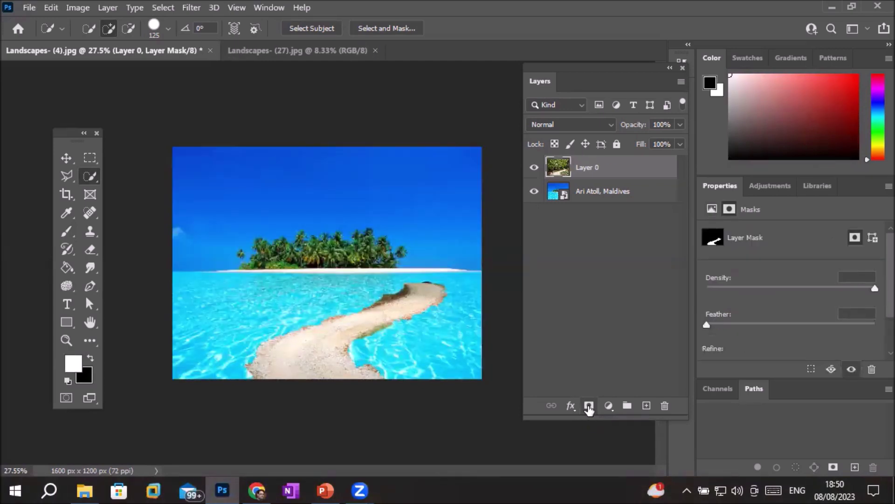
pyautogui.click(589, 406)
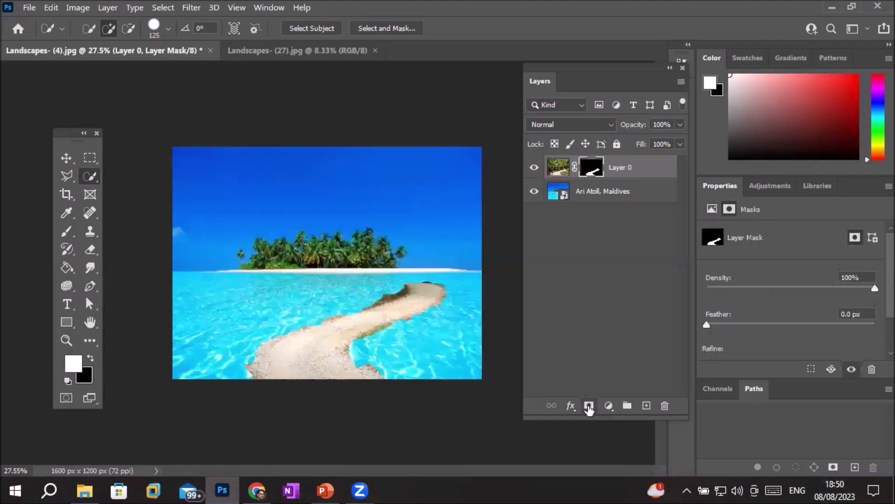
pyautogui.hotkey('ctrl', 'z')
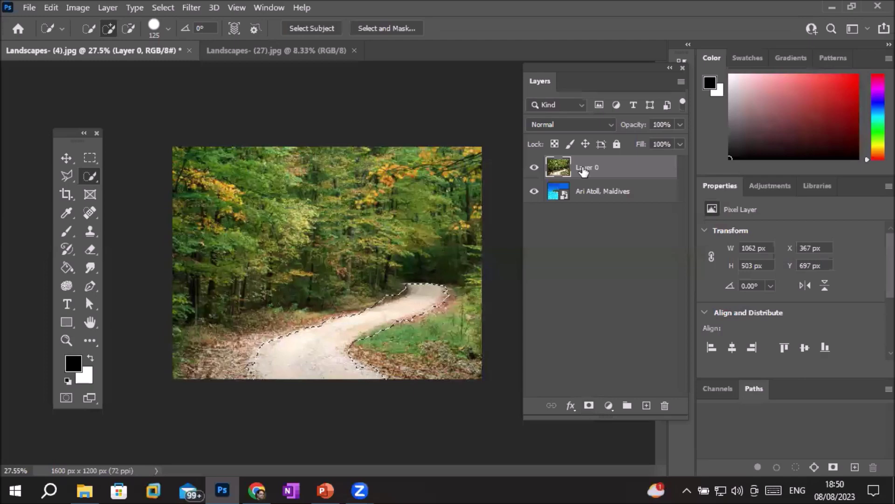
# Compare inverted and regular masks from the road selection on Layer 0, and keep the inverted mask that hides the road.
pyautogui.click(589, 405)
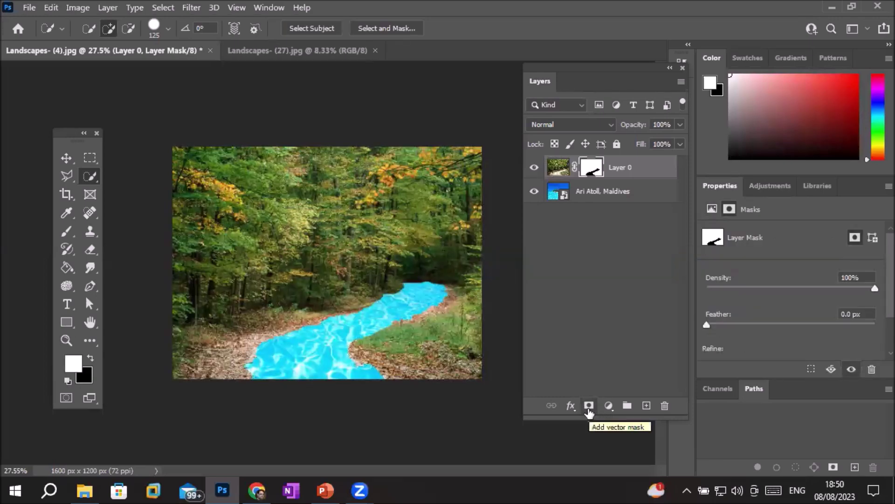
pyautogui.hotkey('ctrl', 'z')
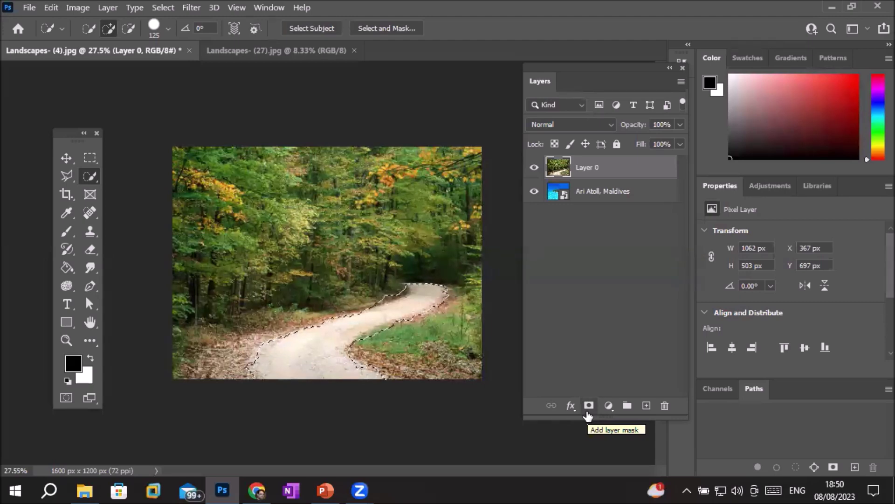
pyautogui.click(588, 405)
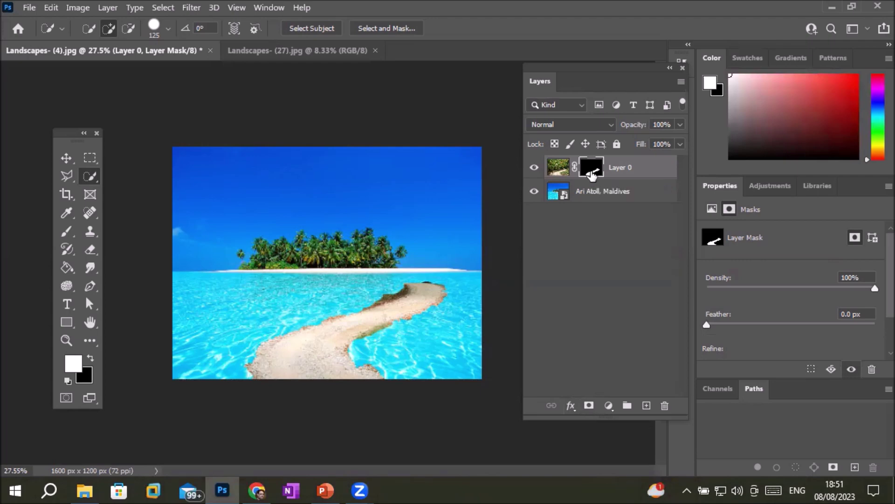
pyautogui.hotkey('ctrl', 'z')
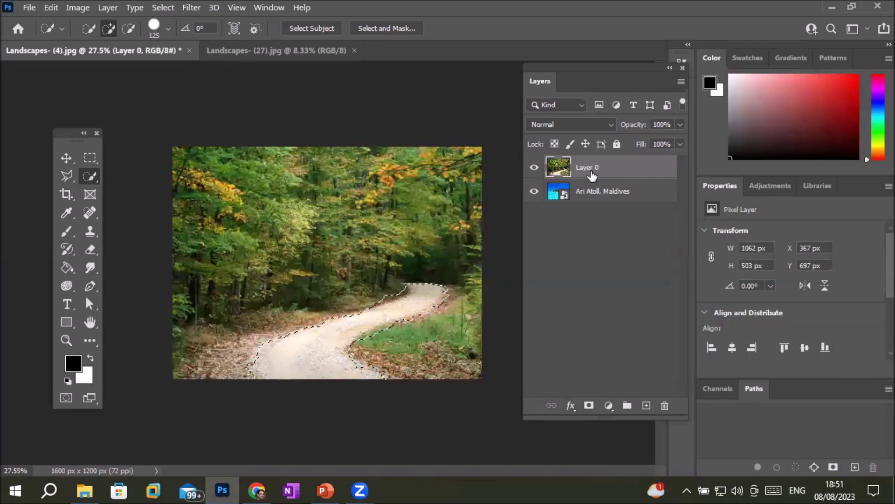
pyautogui.keyDown('alt'); pyautogui.click(589, 405); pyautogui.keyUp('alt')
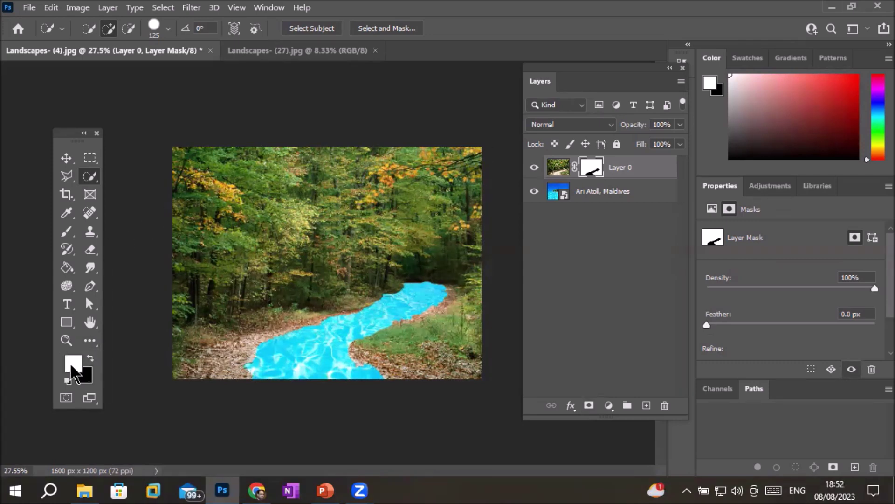
# Paint white on Layer 0's mask with an 80 px brush along the near bank of the far bend to smooth its edge.
pyautogui.click(72, 234)
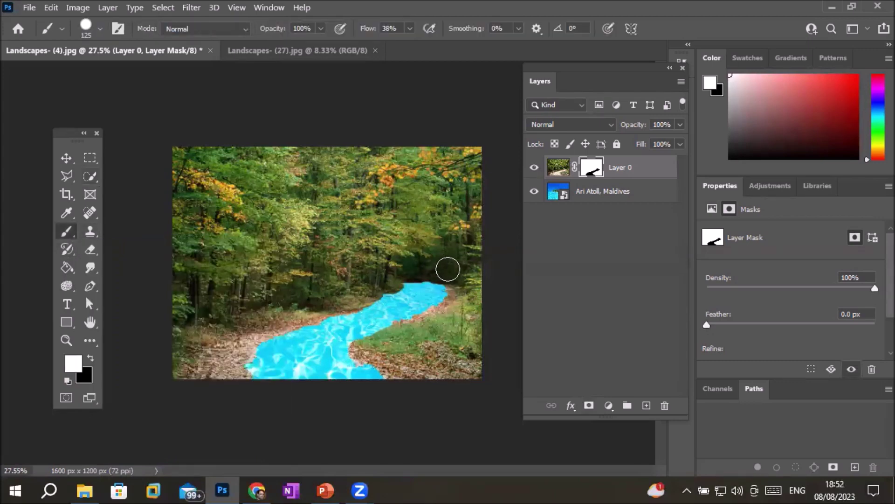
pyautogui.scroll(3, 438, 294)
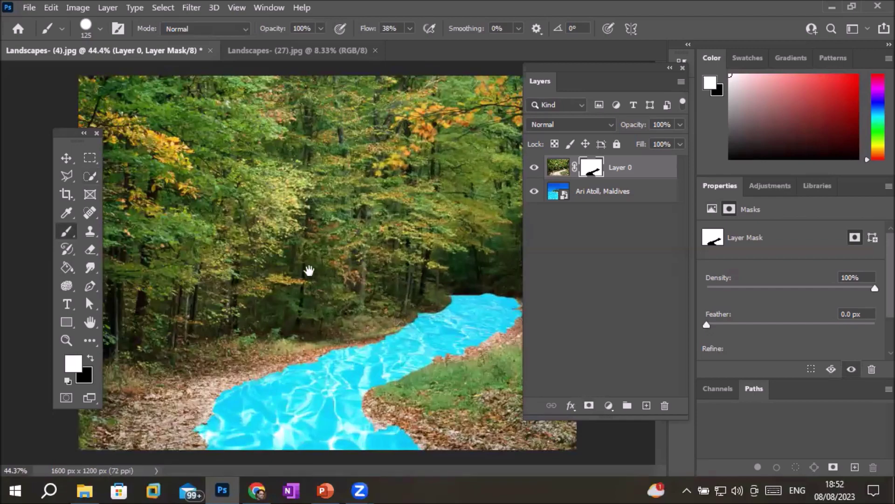
pyautogui.moveTo(594, 76)
pyautogui.mouseDown()
pyautogui.moveTo(676, 90)
pyautogui.moveTo(236, 60)
pyautogui.moveTo(138, 97)
pyautogui.moveTo(124, 117)
pyautogui.mouseUp()
pyautogui.scroll(5, 537, 289)
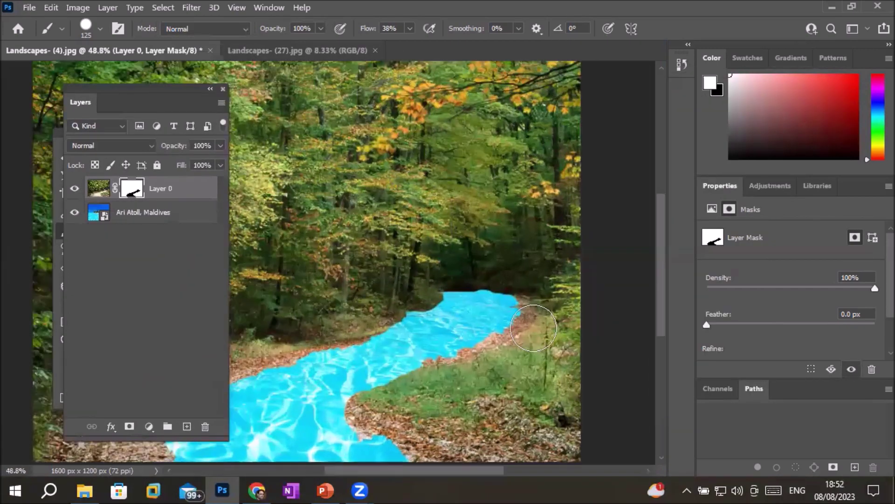
pyautogui.scroll(2, 533, 327)
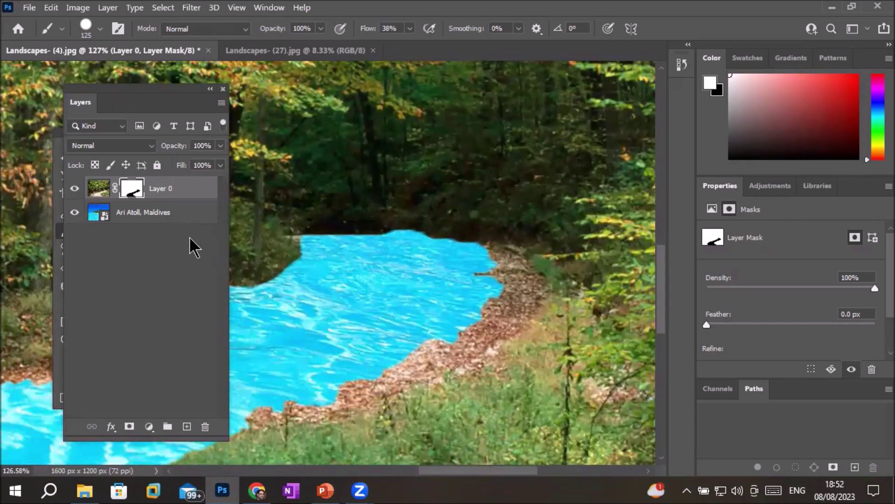
pyautogui.moveTo(144, 93); pyautogui.dragTo(194, 72)
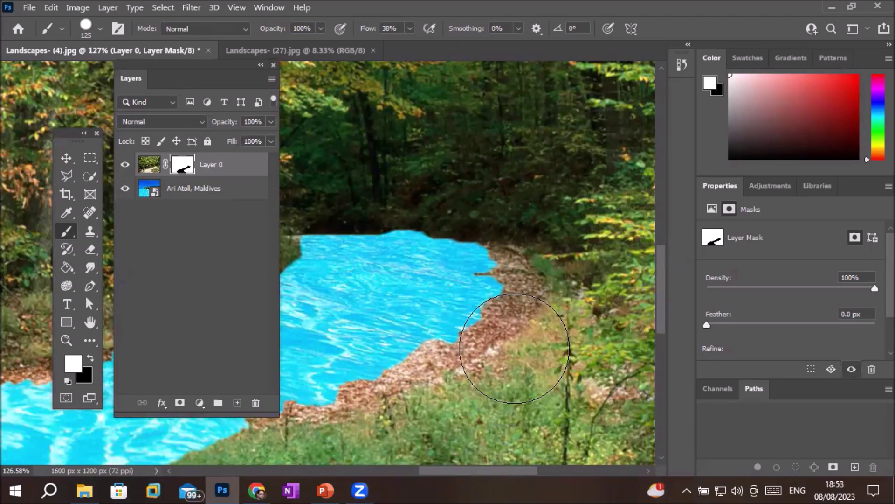
pyautogui.press('[')
pyautogui.press('[')
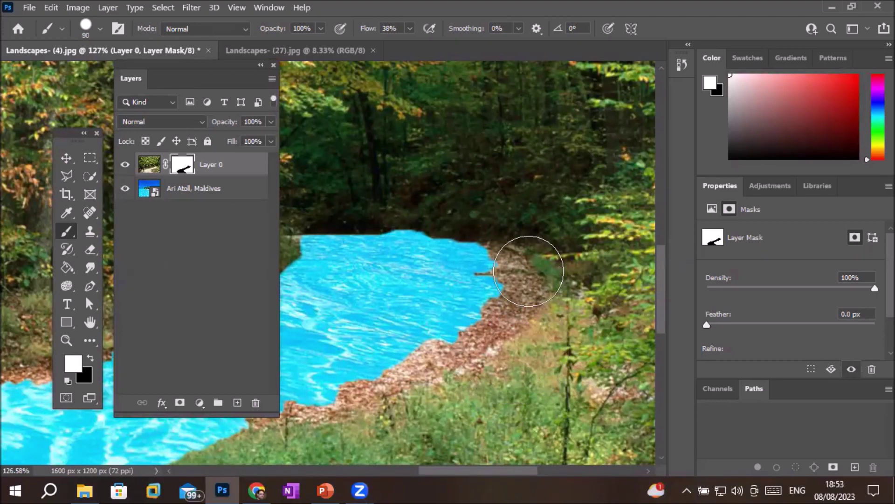
pyautogui.moveTo(529, 274)
pyautogui.mouseDown()
pyautogui.moveTo(489, 325)
pyautogui.moveTo(427, 376)
pyautogui.moveTo(251, 463)
pyautogui.mouseUp()
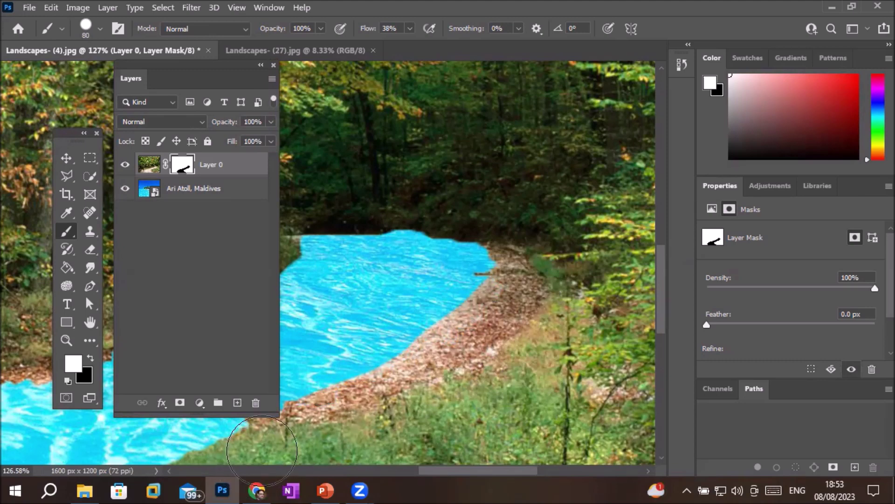
# Paint black on Layer 0's mask around the far bend, widening the water over the brown leafy bank.
pyautogui.press('x')
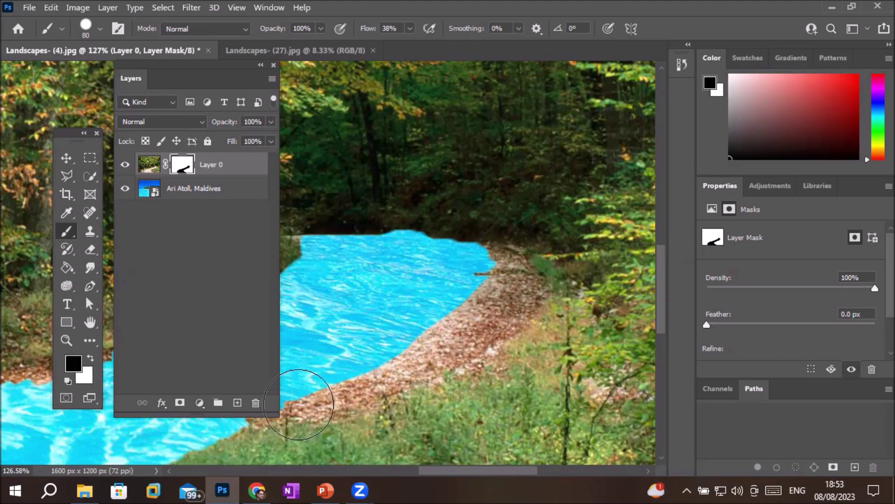
pyautogui.moveTo(378, 341)
pyautogui.mouseDown()
pyautogui.moveTo(501, 283)
pyautogui.moveTo(380, 346)
pyautogui.moveTo(189, 407)
pyautogui.moveTo(405, 360)
pyautogui.moveTo(484, 322)
pyautogui.moveTo(527, 275)
pyautogui.moveTo(418, 264)
pyautogui.moveTo(325, 276)
pyautogui.moveTo(328, 266)
pyautogui.moveTo(352, 262)
pyautogui.moveTo(413, 272)
pyautogui.mouseUp()
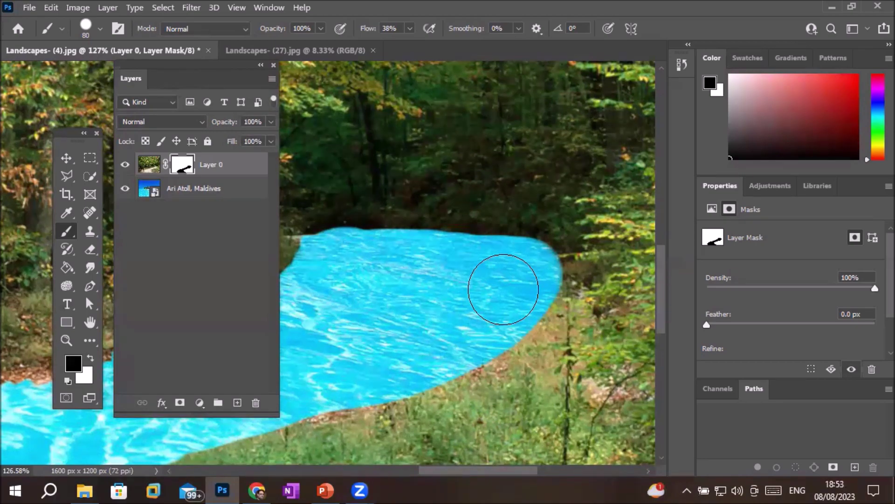
pyautogui.scroll(-6, 503, 289)
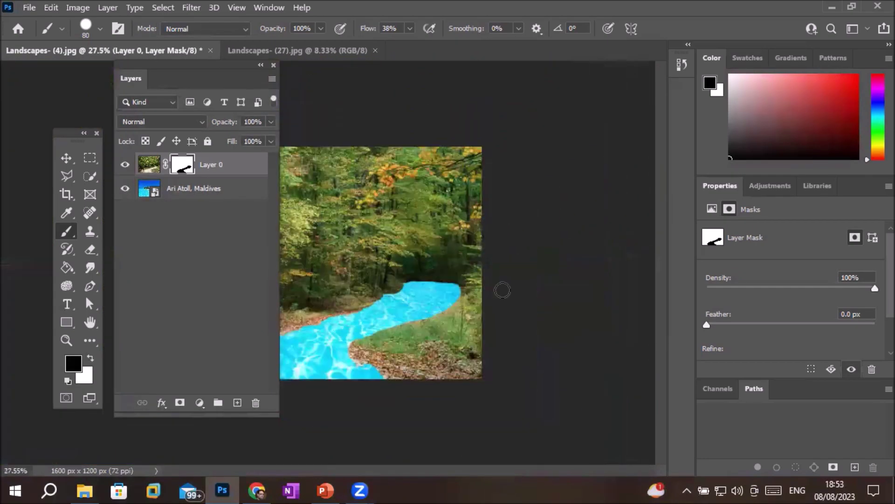
pyautogui.moveTo(193, 66); pyautogui.dragTo(606, 86)
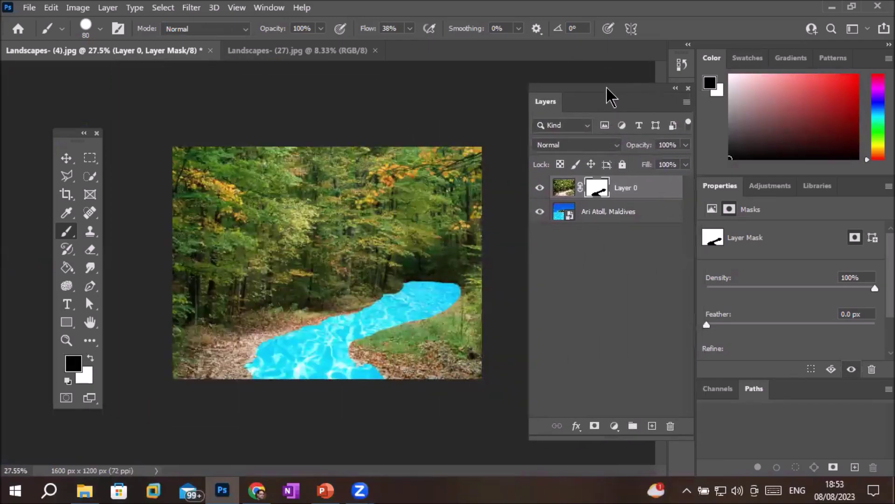
# Move the Ari Atoll, Maldives layer around beneath the masked forest, leaving it at X 332 px and Y 33 px with water filling the path.
pyautogui.click(609, 217)
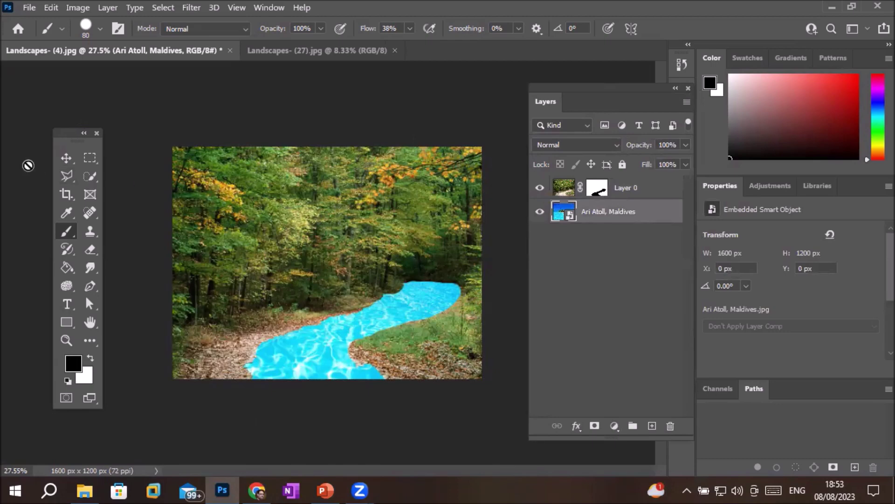
pyautogui.click(66, 157)
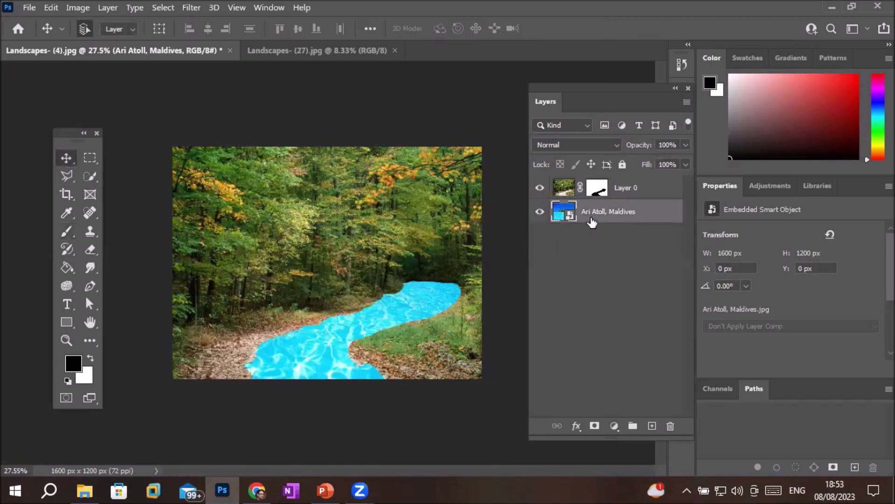
pyautogui.moveTo(392, 311); pyautogui.dragTo(361, 310)
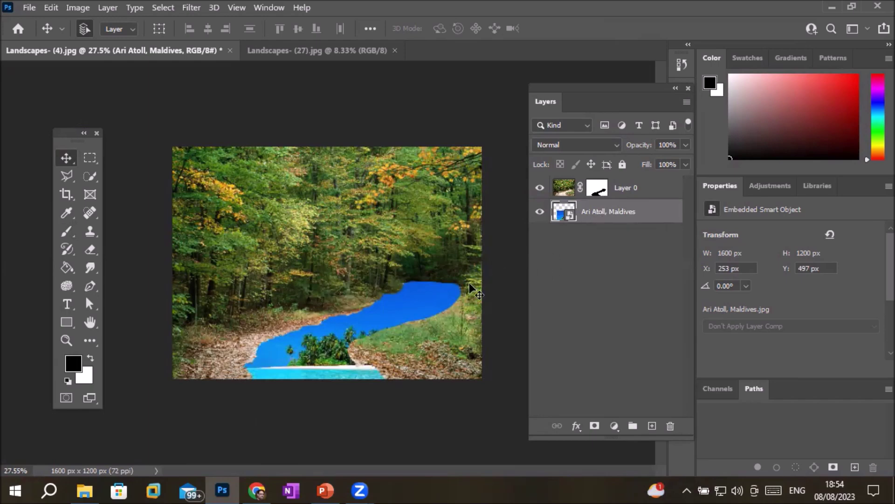
pyautogui.moveTo(418, 306); pyautogui.dragTo(382, 340)
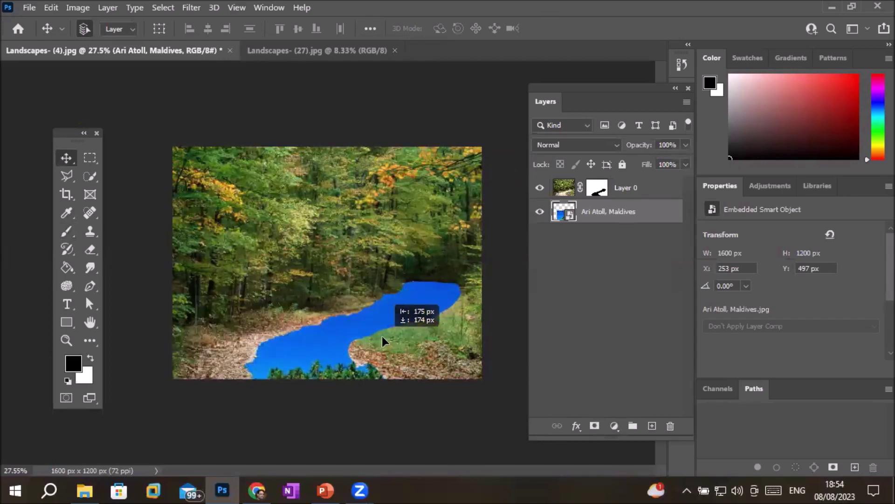
pyautogui.moveTo(382, 336); pyautogui.dragTo(431, 213)
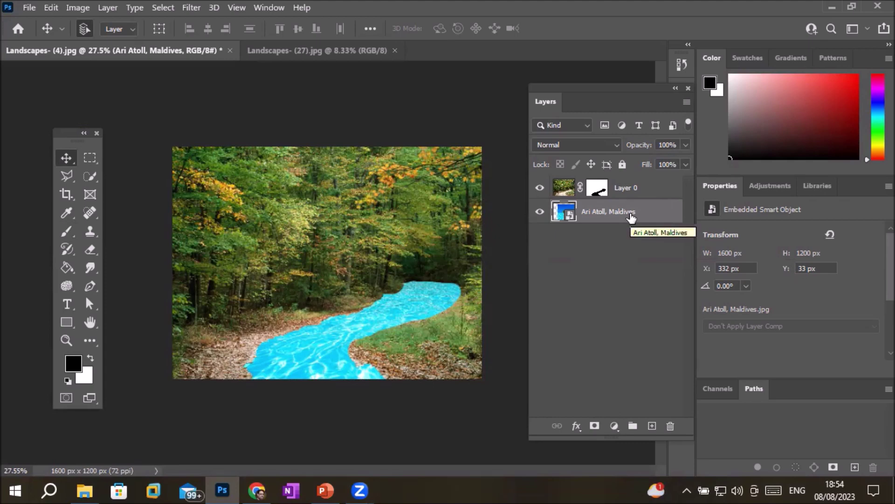
# Delete the Ari Atoll, Maldives layer and put a new blank layer beneath Layer 0.
pyautogui.press('Delete')
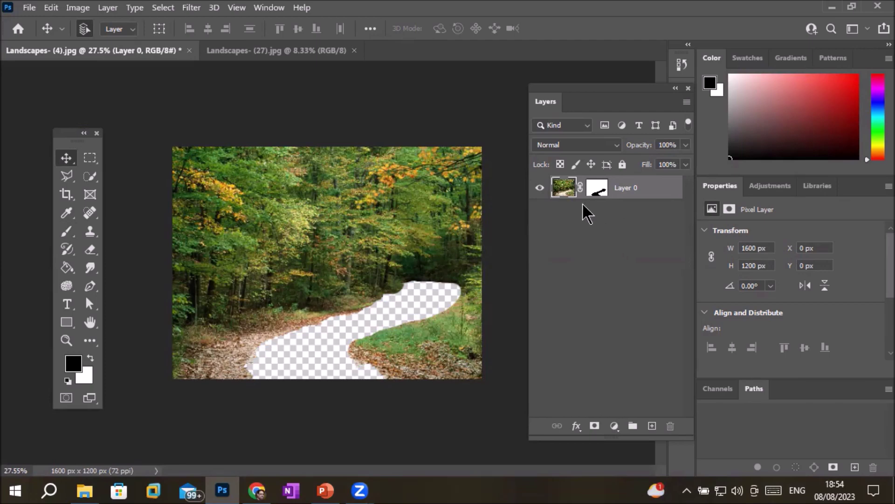
pyautogui.click(598, 195)
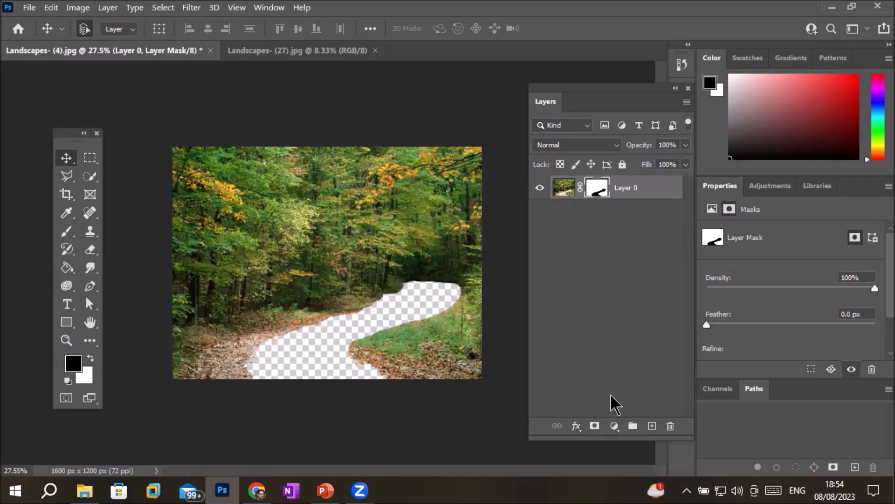
pyautogui.click(652, 425)
pyautogui.moveTo(589, 180); pyautogui.dragTo(587, 226)
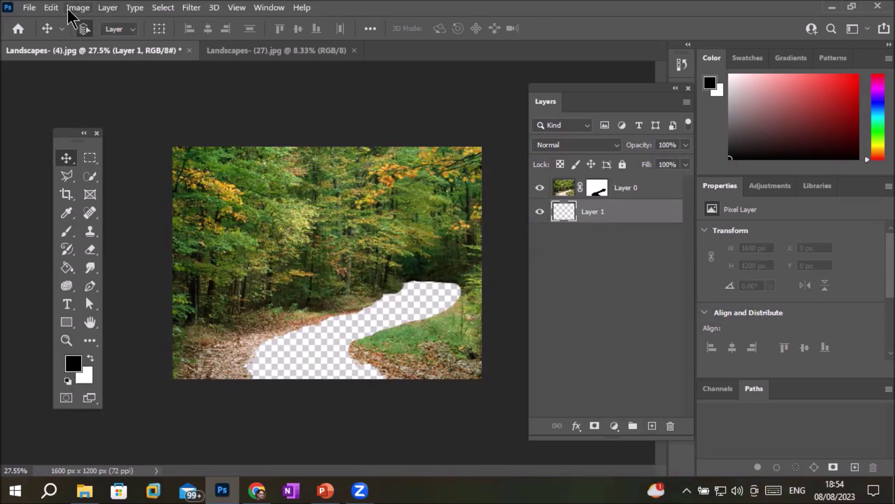
# Fill Layer 1 with the blue pattern from the Water group at Normal mode and 100% opacity.
pyautogui.click(51, 8)
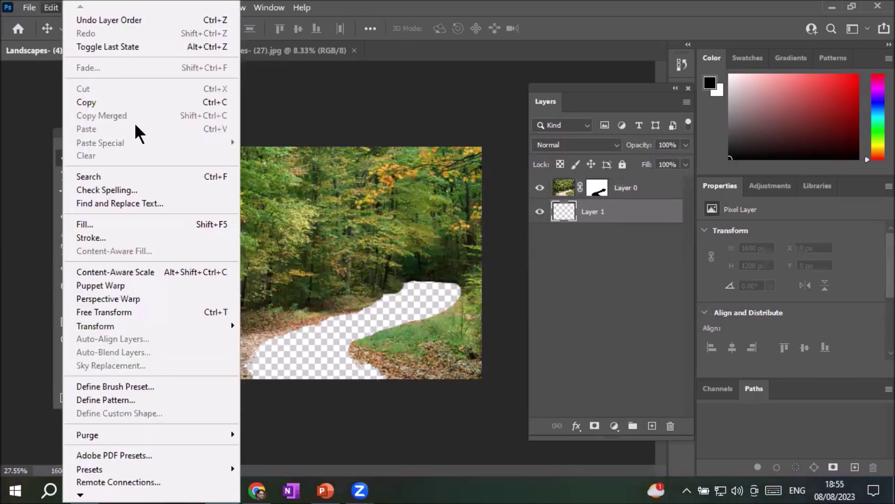
pyautogui.click(125, 224)
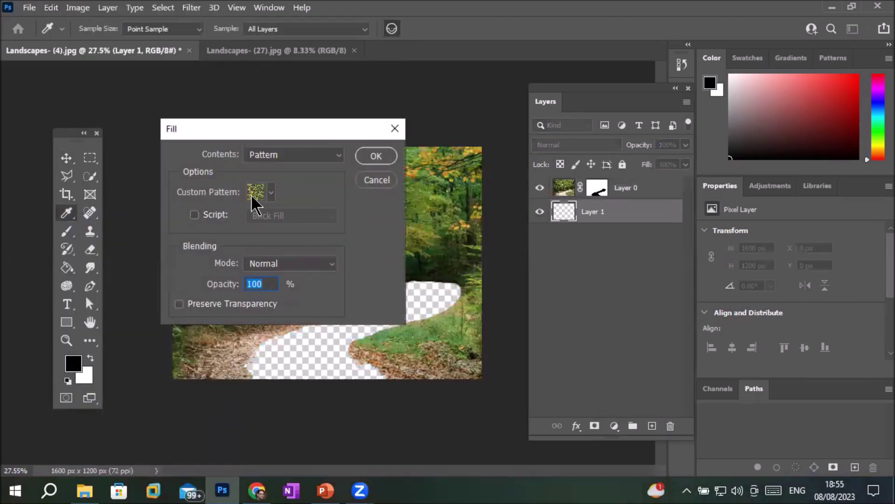
pyautogui.click(271, 193)
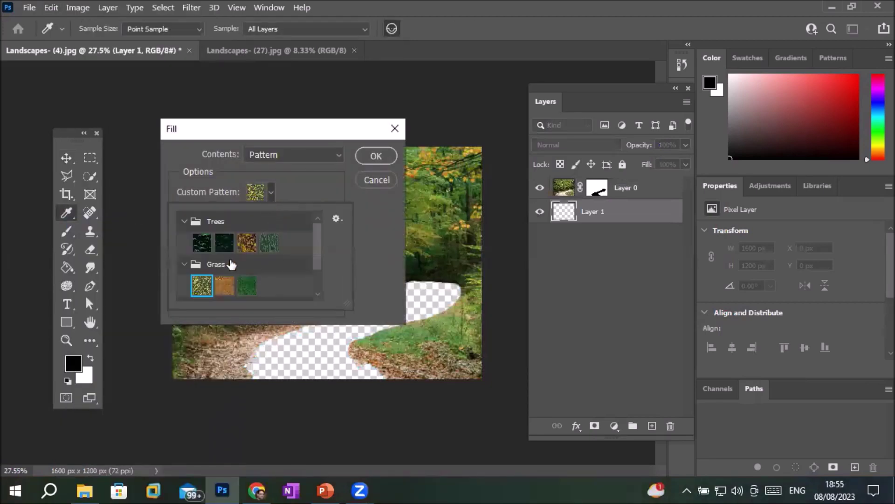
pyautogui.click(180, 265)
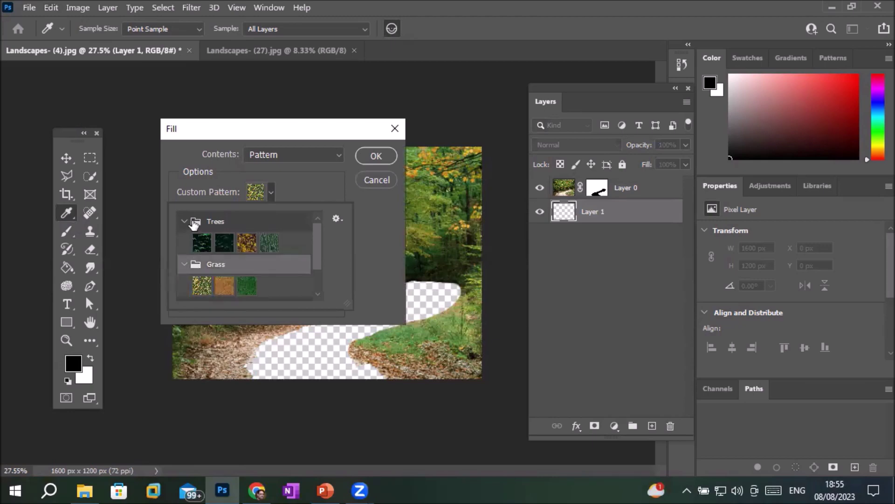
pyautogui.click(185, 222)
pyautogui.click(184, 285)
pyautogui.moveTo(316, 256); pyautogui.dragTo(316, 293)
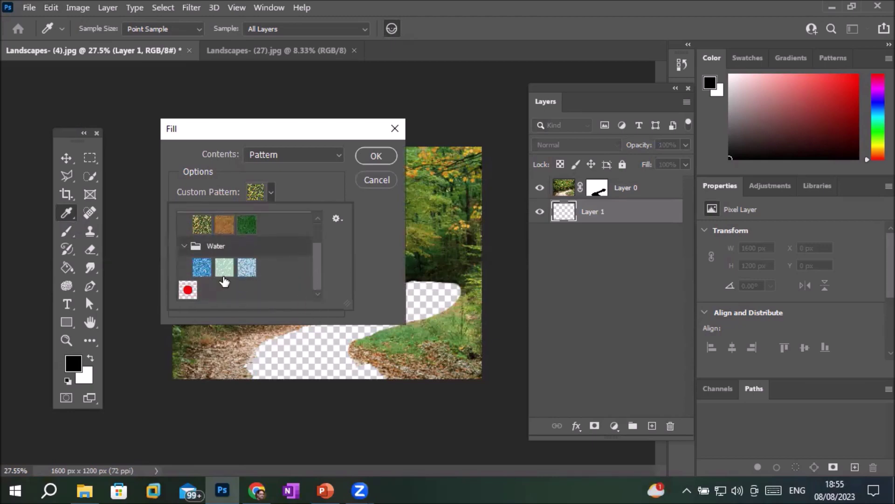
pyautogui.click(202, 267)
pyautogui.click(376, 156)
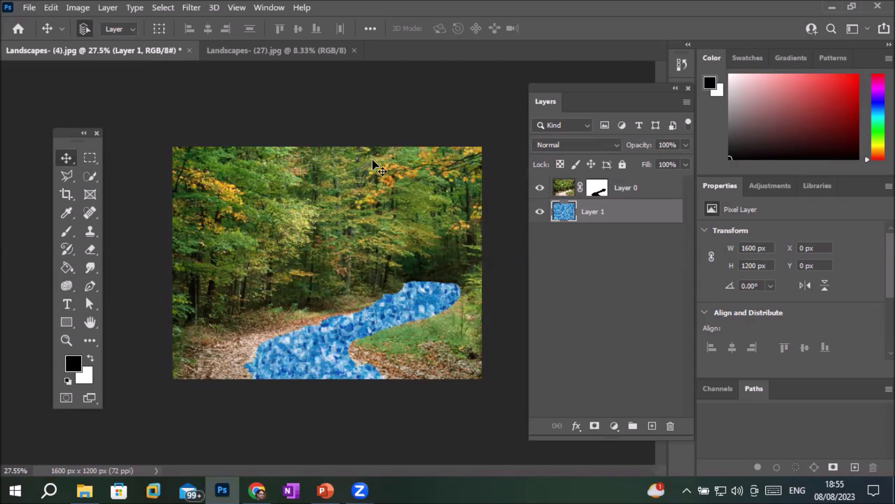
# Paint white on Layer 0's mask with a 175 px brush over the whole path to bring back the dirt road.
pyautogui.click(599, 189)
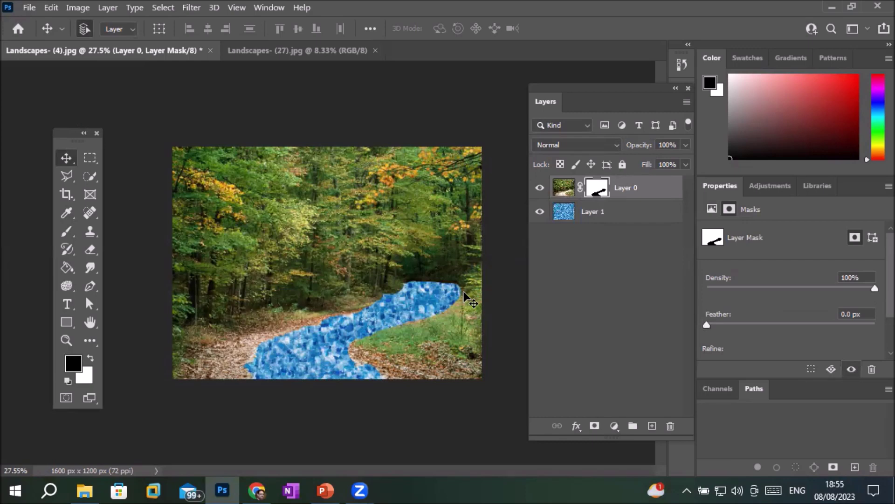
pyautogui.click(92, 357)
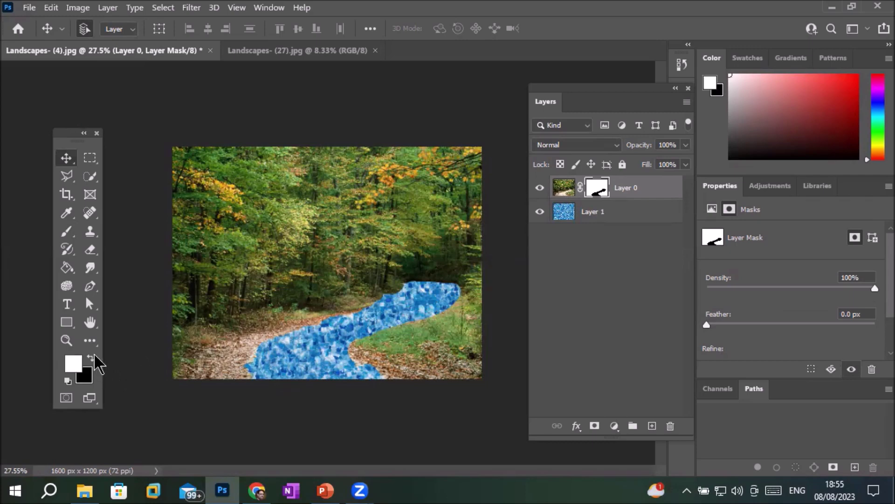
pyautogui.click(68, 232)
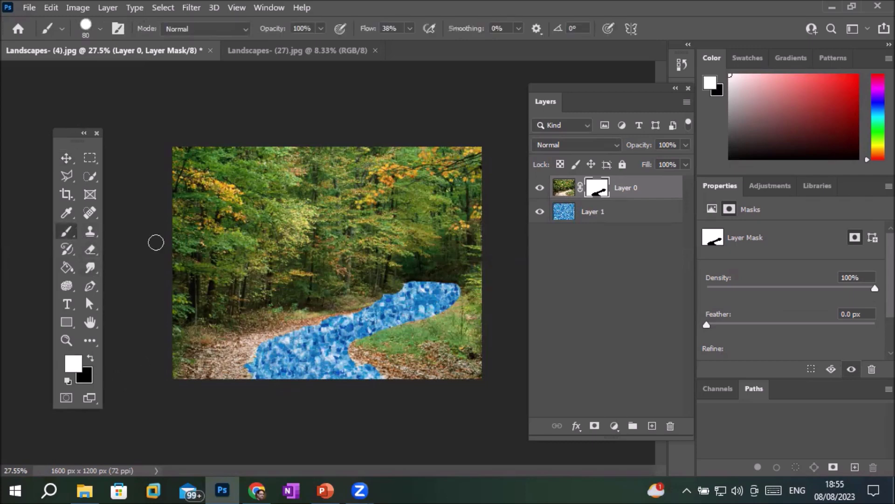
pyautogui.press(']')
pyautogui.press(']')
pyautogui.press(']')
pyautogui.press(']')
pyautogui.press(']')
pyautogui.moveTo(445, 287); pyautogui.dragTo(263, 352)
pyautogui.moveTo(363, 282)
pyautogui.mouseDown()
pyautogui.moveTo(410, 354)
pyautogui.moveTo(320, 315)
pyautogui.moveTo(306, 351)
pyautogui.moveTo(311, 383)
pyautogui.moveTo(345, 376)
pyautogui.mouseUp()
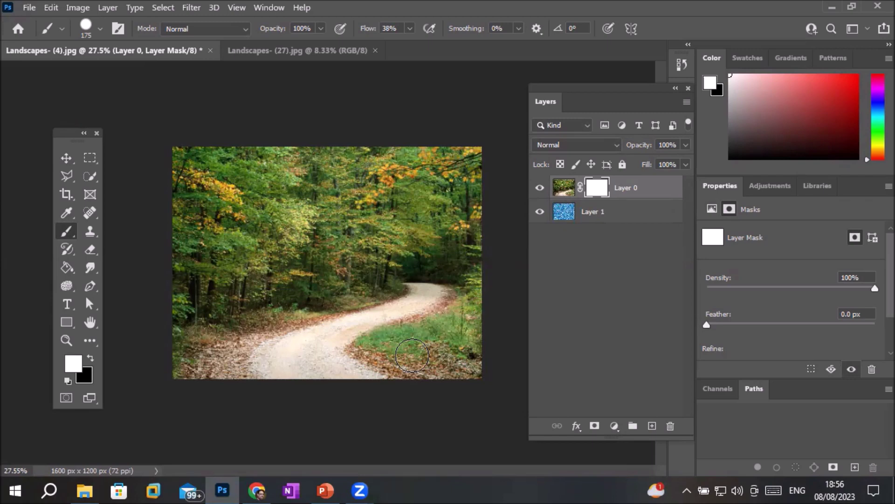
# Remove Layer 0's layer mask, applying it to the layer.
pyautogui.click(568, 215)
pyautogui.click(599, 192)
pyautogui.click(670, 426)
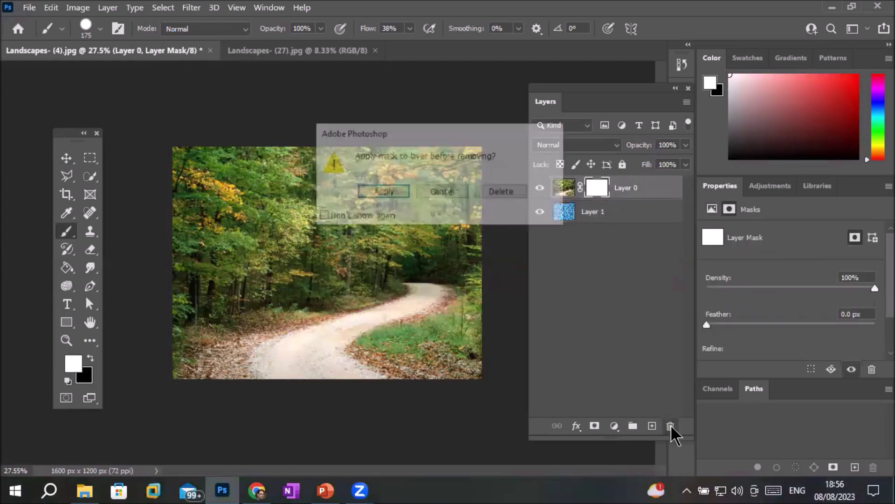
pyautogui.click(382, 191)
# Delete the water-patterned Layer 1, keeping only the forest layer.
pyautogui.click(607, 212)
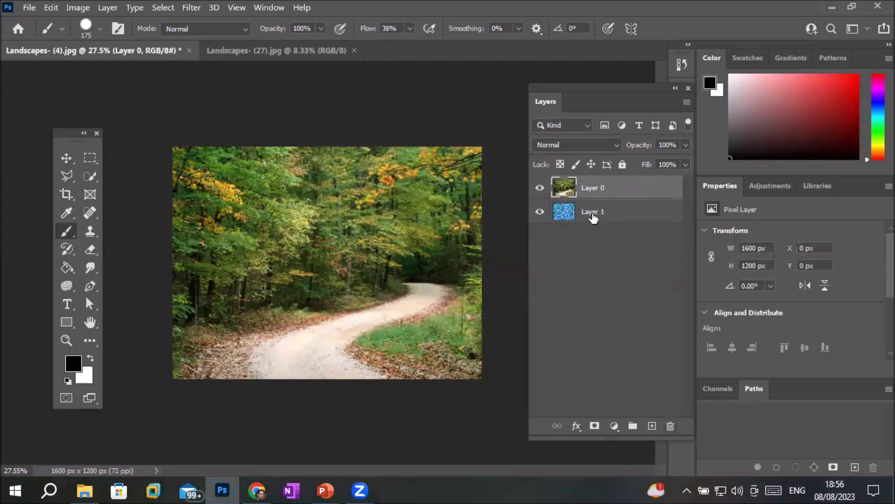
pyautogui.click(670, 426)
pyautogui.click(368, 190)
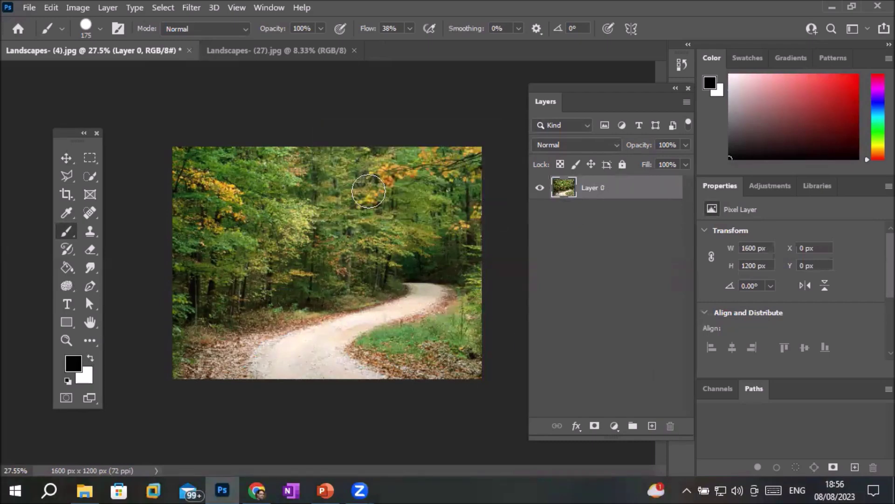
# Switch to File Explorer, open the Models folder under Images, and place Mod- (4).jpg into the forest document in Photoshop.
pyautogui.click(85, 491)
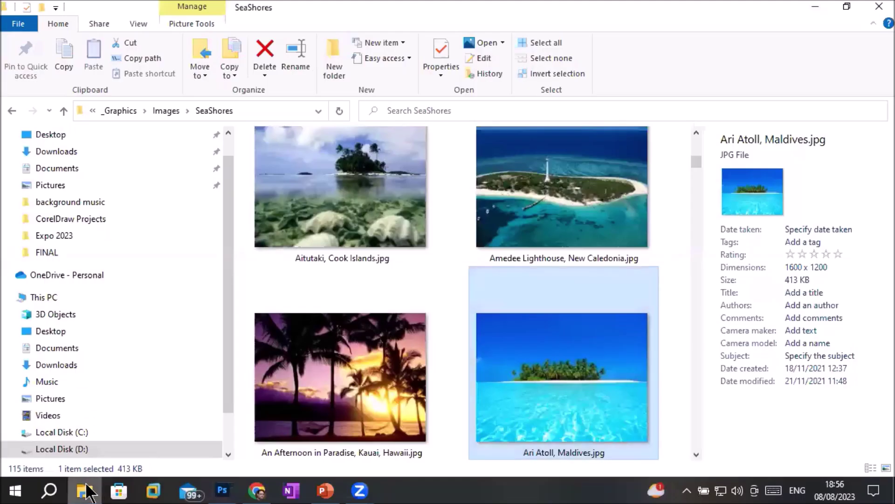
pyautogui.click(167, 110)
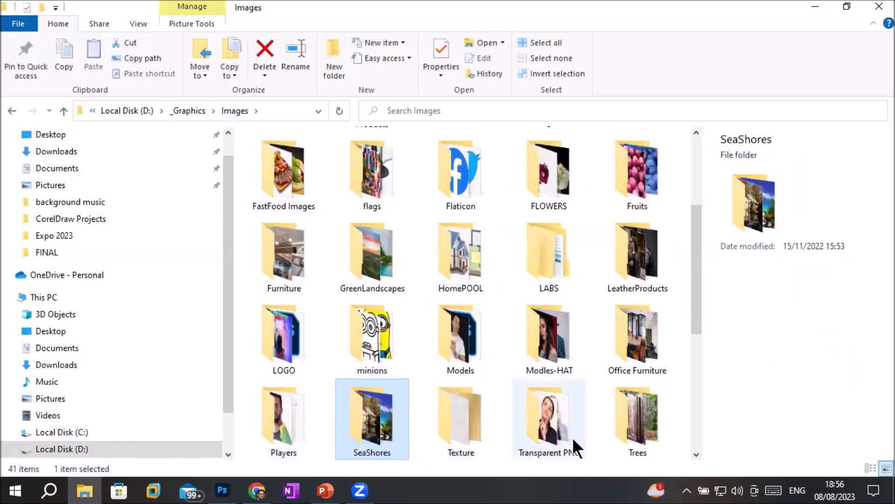
pyautogui.moveTo(542, 415)
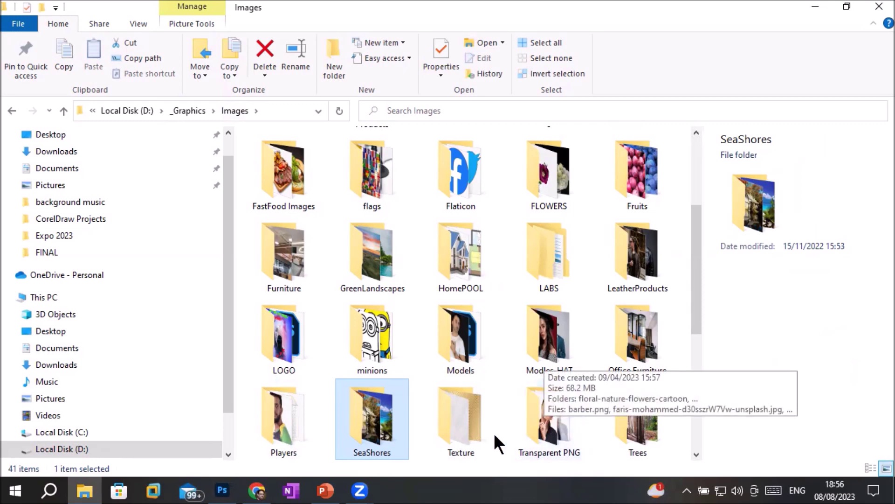
pyautogui.scroll(-3, 424, 447)
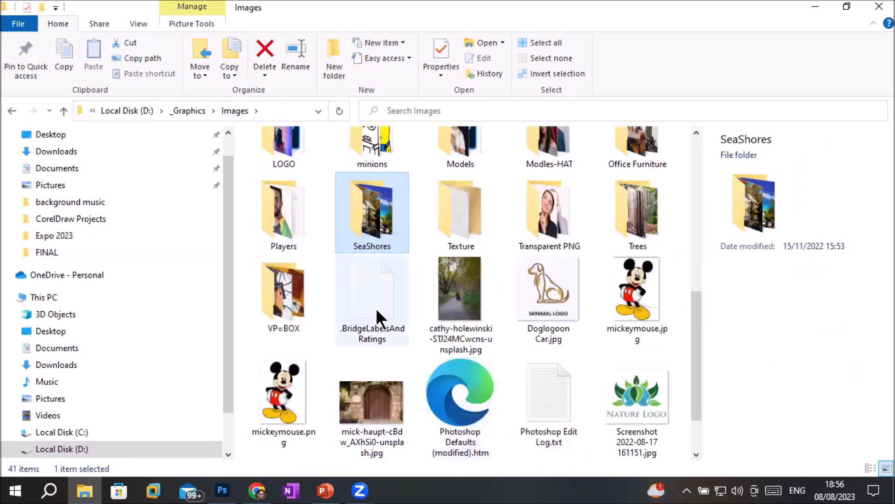
pyautogui.scroll(3, 379, 321)
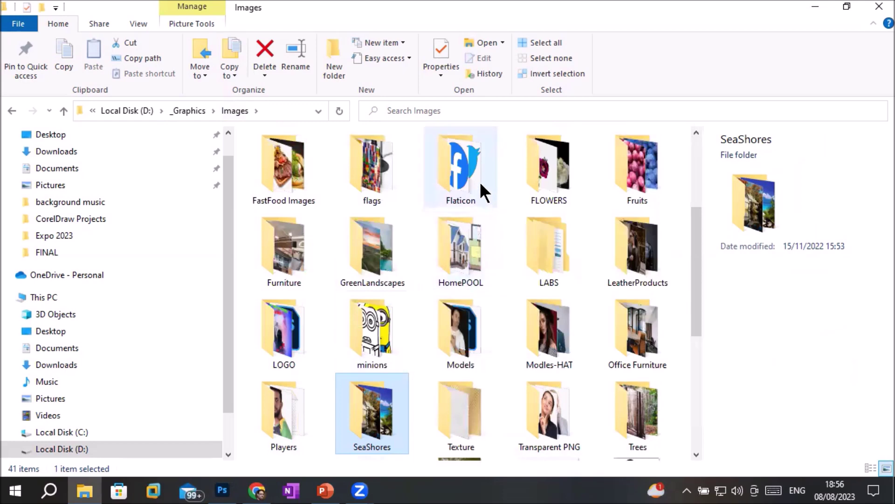
pyautogui.click(456, 328)
pyautogui.doubleClick(454, 326)
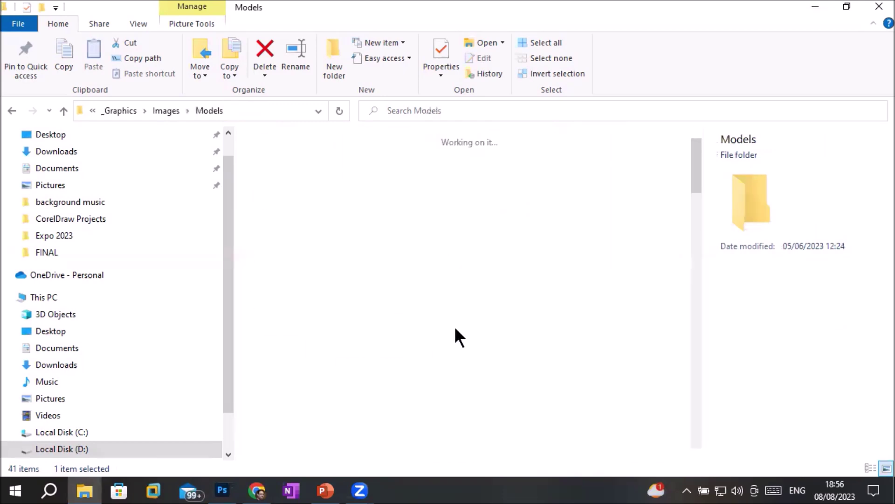
pyautogui.scroll(-5, 457, 327)
pyautogui.scroll(-3, 457, 328)
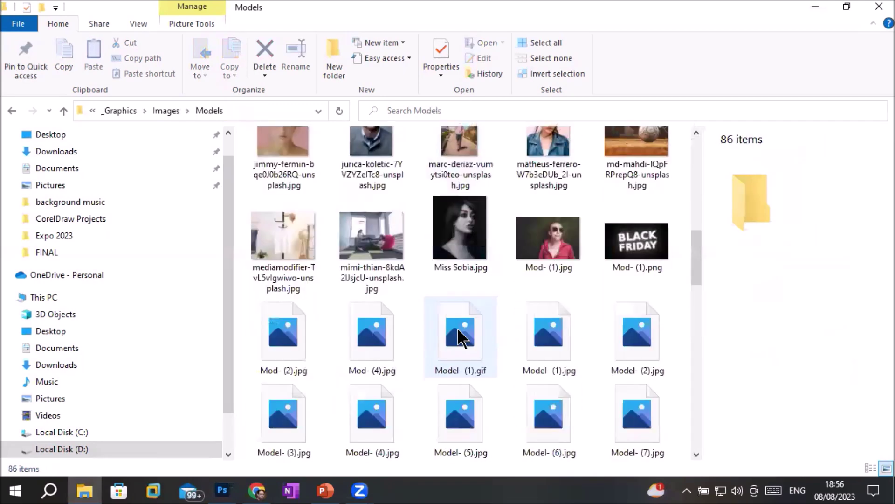
pyautogui.click(367, 346)
pyautogui.moveTo(365, 342); pyautogui.dragTo(323, 284)
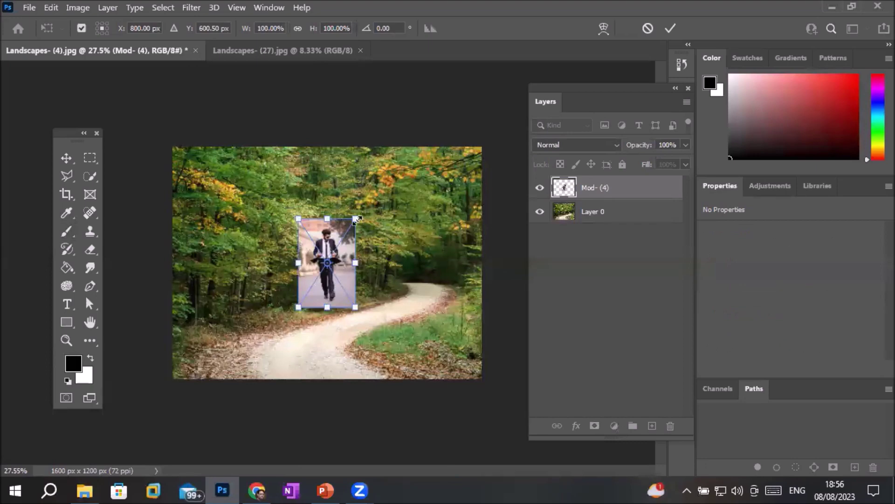
# Scale the placed Mod- (4) image to about 268% and position it at about X 443 px, Y -13 px.
pyautogui.moveTo(357, 218); pyautogui.dragTo(414, 125)
pyautogui.moveTo(331, 247); pyautogui.dragTo(293, 326)
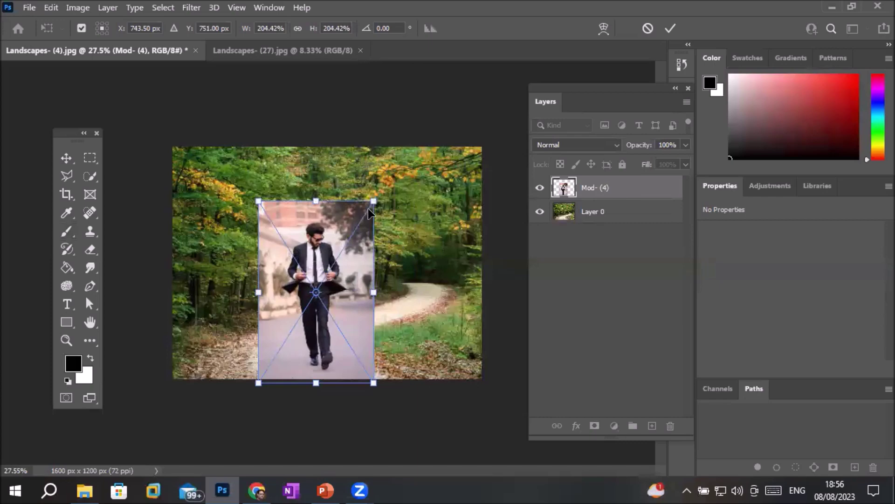
pyautogui.moveTo(374, 201); pyautogui.dragTo(410, 144)
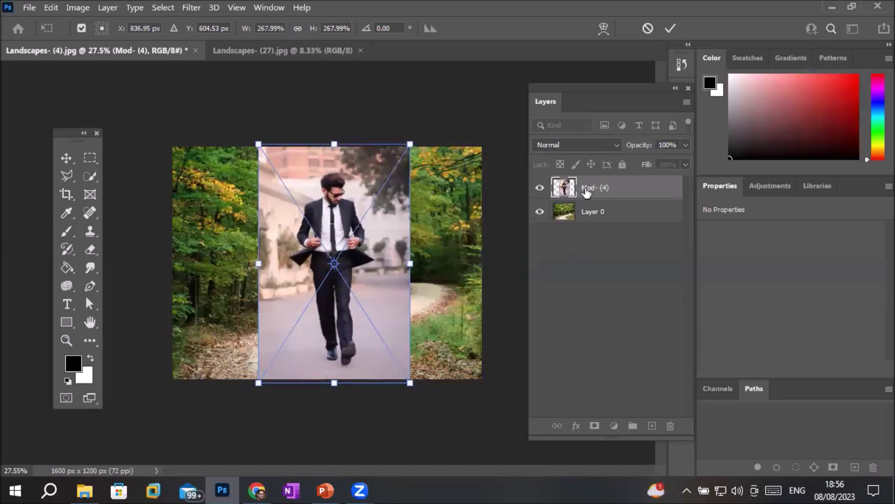
pyautogui.click(671, 28)
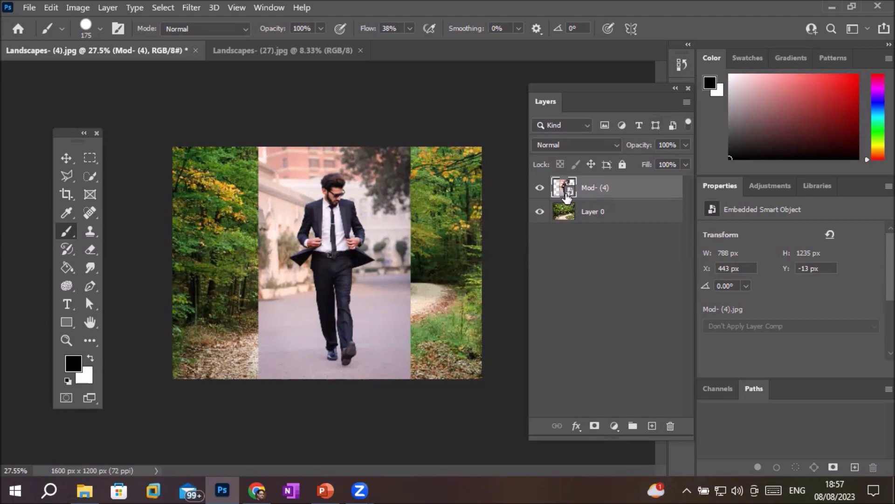
# Rasterize the Mod- (4) layer and select the man with Select Subject.
pyautogui.click(359, 236)
pyautogui.click(428, 200)
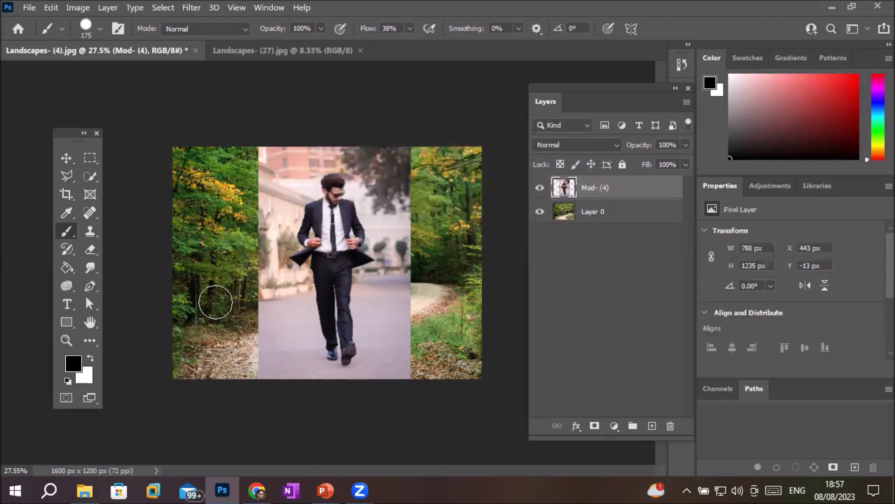
pyautogui.click(89, 176)
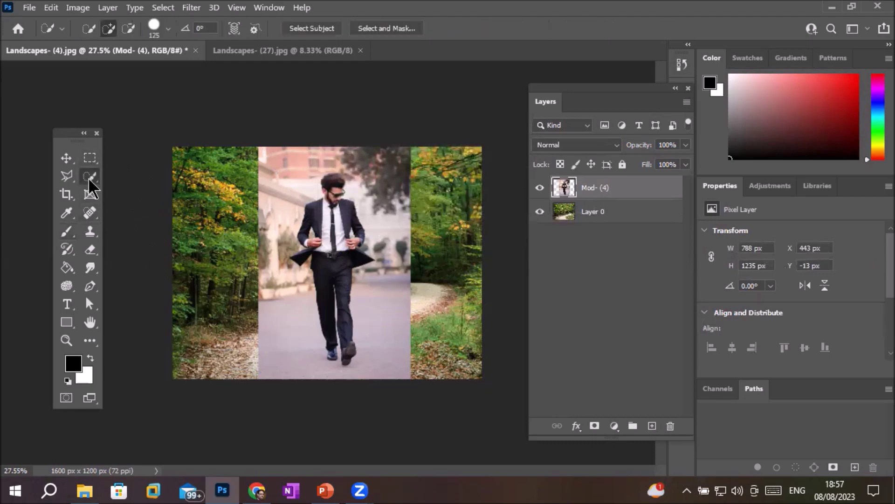
pyautogui.click(289, 29)
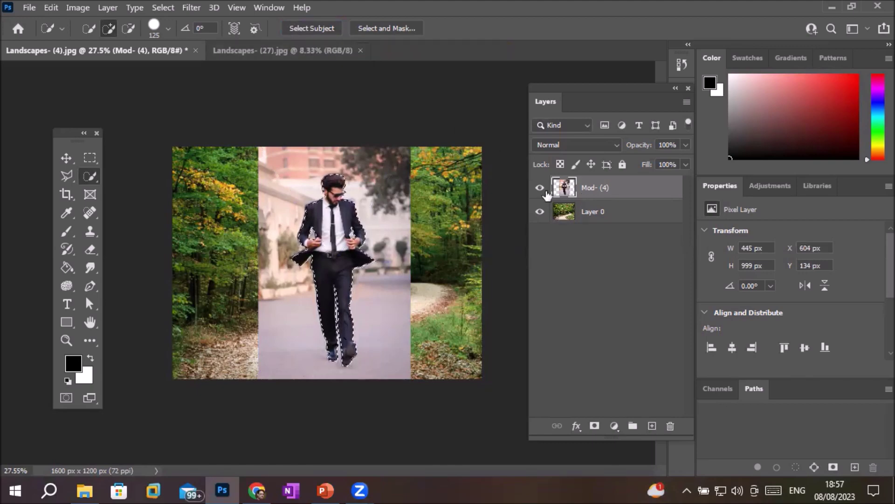
# Invert the selection and add a layer mask to Mod- (4) that hides the selected background around the man.
pyautogui.rightClick(329, 233)
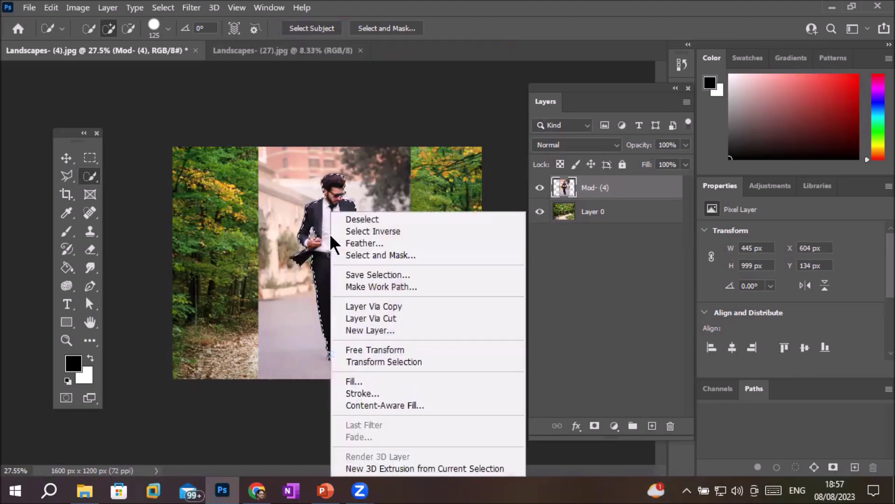
pyautogui.click(401, 230)
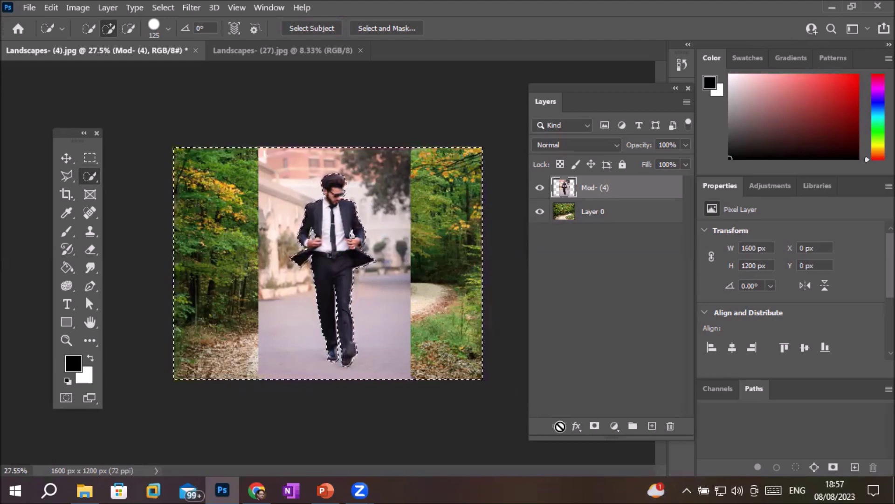
pyautogui.click(595, 428)
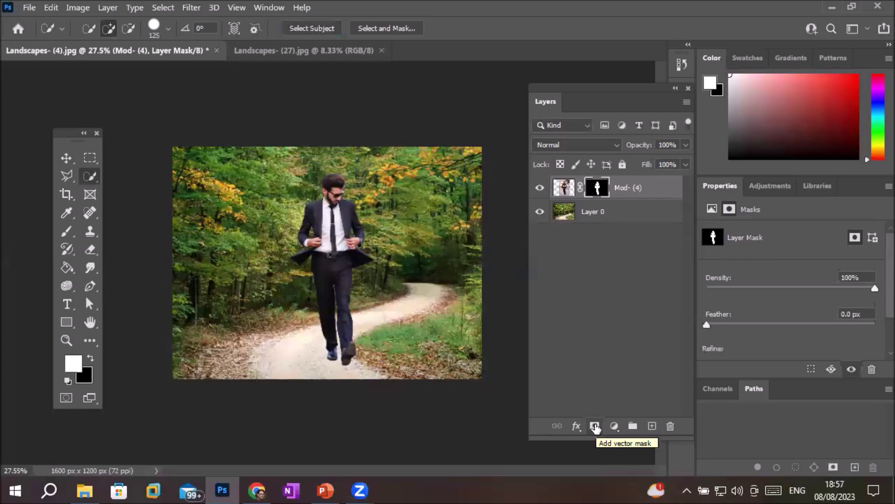
pyautogui.scroll(3, 430, 316)
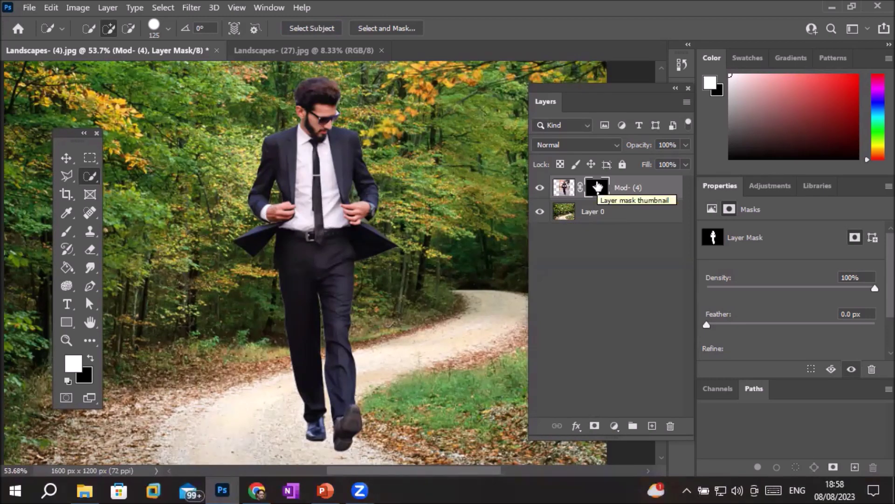
pyautogui.click(67, 231)
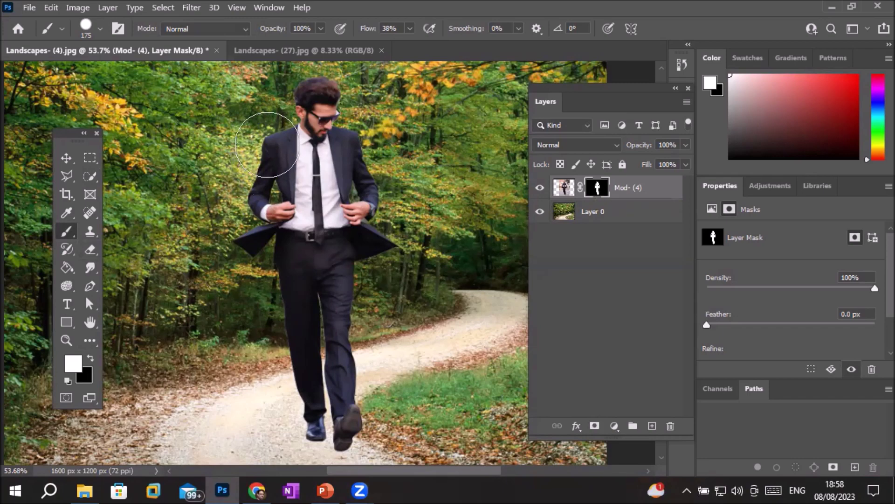
pyautogui.moveTo(266, 145); pyautogui.dragTo(257, 296)
pyautogui.moveTo(261, 367)
pyautogui.mouseDown()
pyautogui.moveTo(280, 457)
pyautogui.moveTo(326, 420)
pyautogui.moveTo(308, 140)
pyautogui.moveTo(341, 407)
pyautogui.moveTo(359, 172)
pyautogui.moveTo(401, 401)
pyautogui.moveTo(301, 285)
pyautogui.moveTo(285, 76)
pyautogui.moveTo(326, 299)
pyautogui.moveTo(200, 382)
pyautogui.moveTo(369, 345)
pyautogui.moveTo(311, 432)
pyautogui.moveTo(454, 280)
pyautogui.moveTo(414, 370)
pyautogui.moveTo(304, 390)
pyautogui.moveTo(273, 380)
pyautogui.moveTo(356, 139)
pyautogui.moveTo(461, 145)
pyautogui.moveTo(433, 93)
pyautogui.moveTo(343, 119)
pyautogui.moveTo(200, 450)
pyautogui.moveTo(434, 467)
pyautogui.mouseUp()
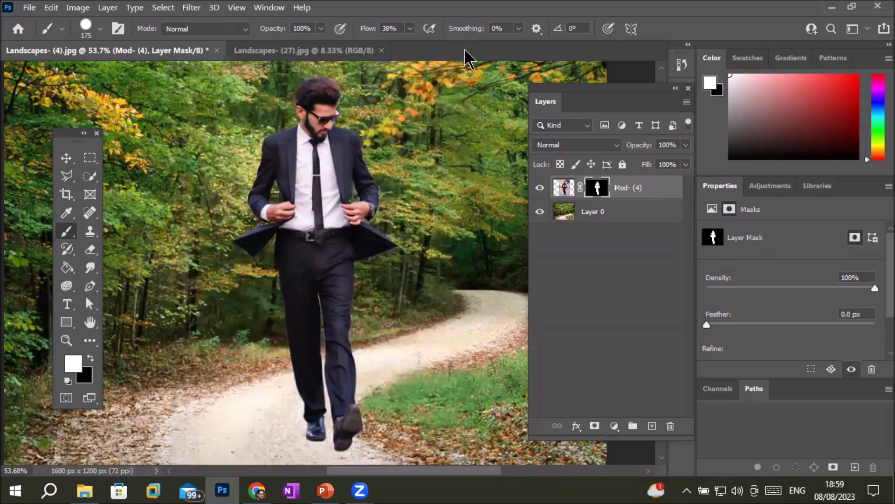
# Disable Mod- (4)'s layer mask to view the unmasked picture, and enable it again.
pyautogui.keyDown('shift'); pyautogui.click(603, 194); pyautogui.keyUp('shift')
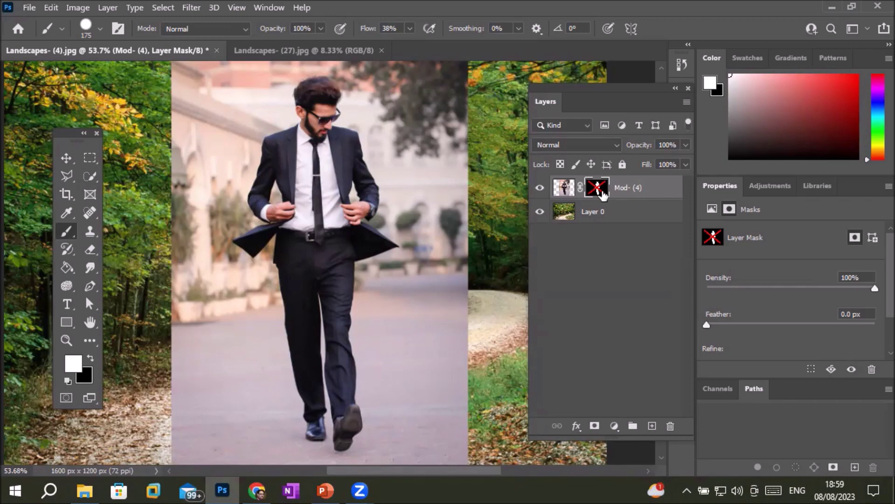
pyautogui.keyDown('shift'); pyautogui.click(602, 192); pyautogui.keyUp('shift')
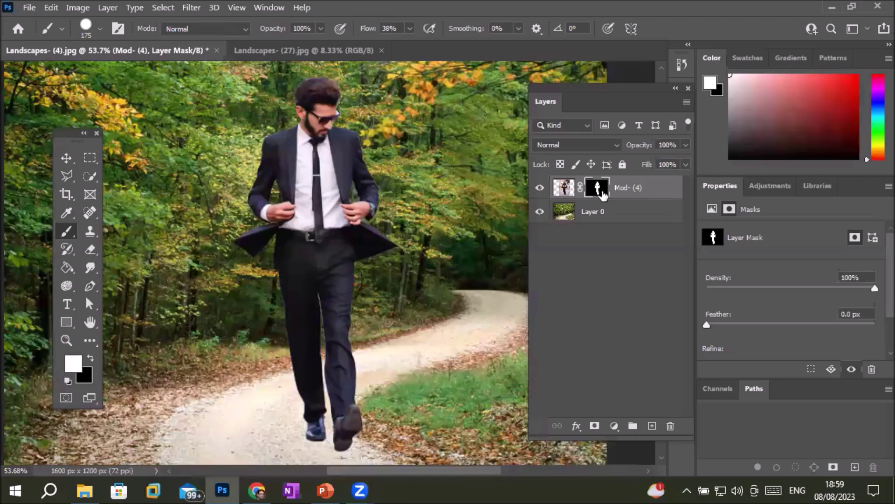
# Compare Mod- (4) with and without its layer mask by toggling the mask several times, leaving it disabled.
pyautogui.keyDown('shift'); pyautogui.click(603, 194); pyautogui.keyUp('shift')
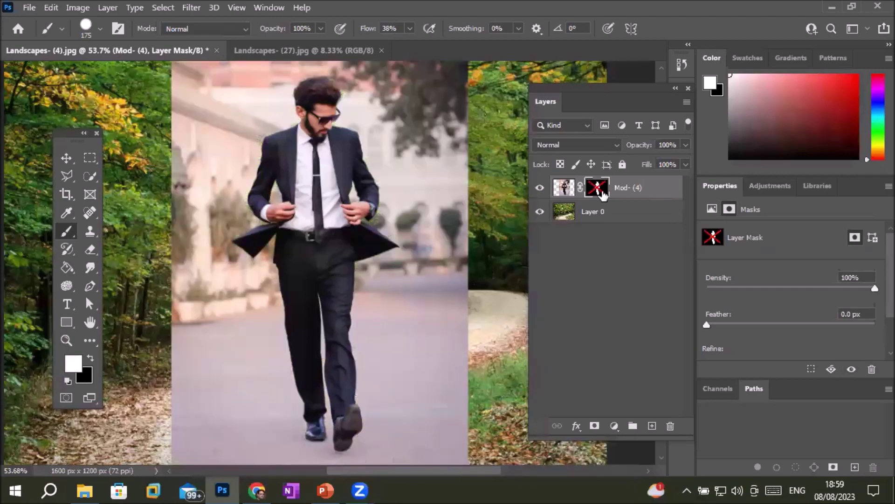
pyautogui.keyDown('shift'); pyautogui.click(603, 194); pyautogui.keyUp('shift')
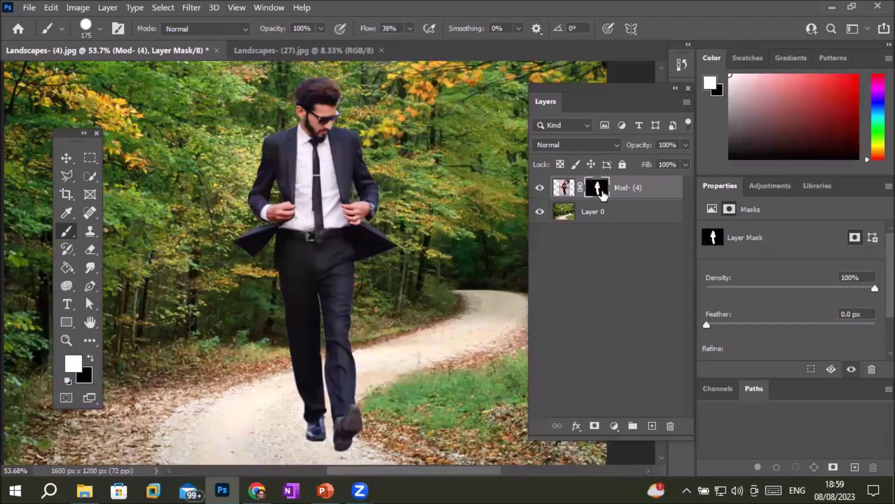
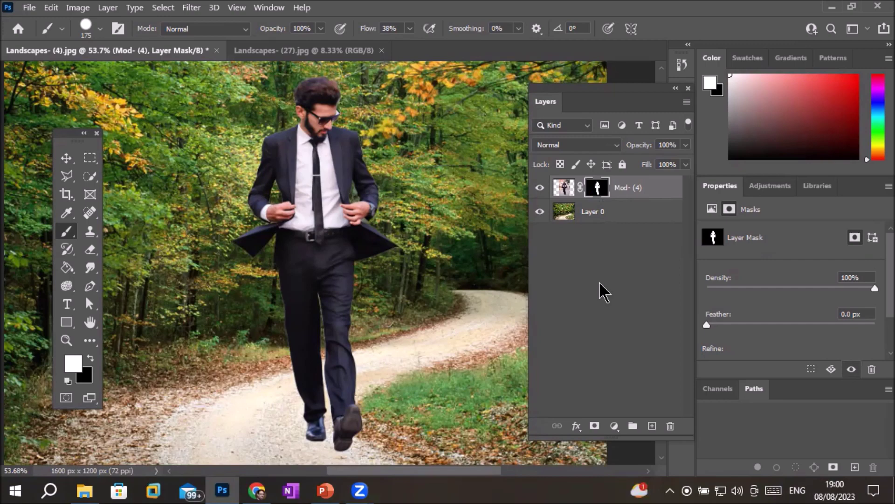
pyautogui.keyDown('shift'); pyautogui.click(601, 190); pyautogui.keyUp('shift')
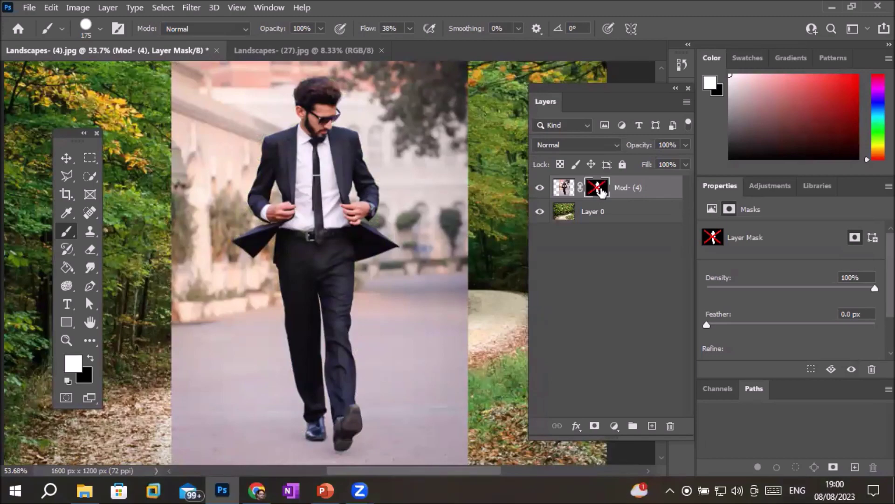
pyautogui.keyDown('shift'); pyautogui.click(602, 192); pyautogui.keyUp('shift')
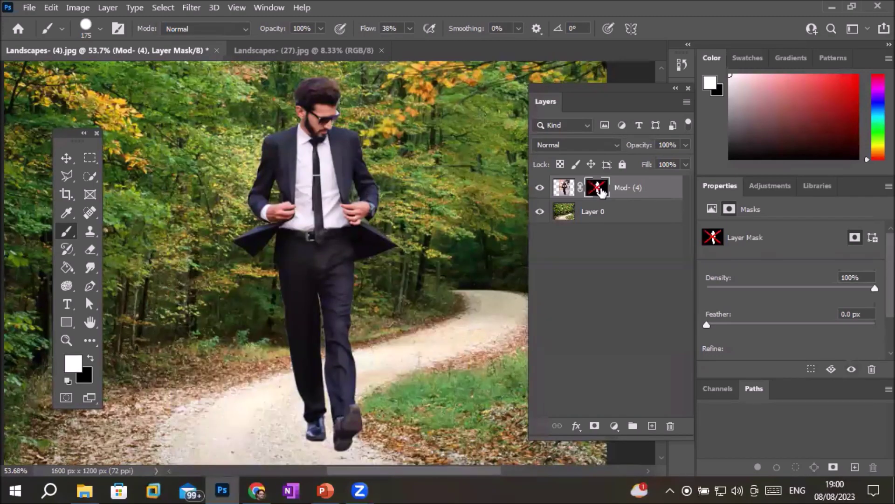
pyautogui.keyDown('shift'); pyautogui.click(602, 191); pyautogui.keyUp('shift')
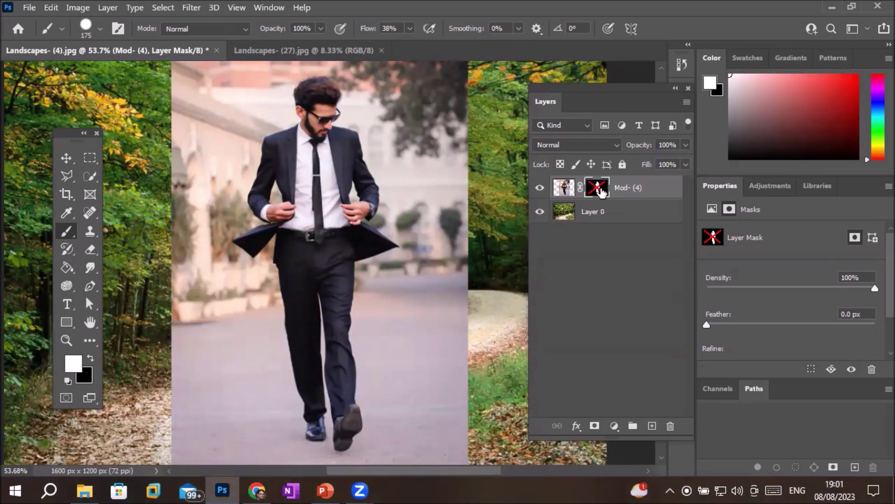
# Delete the Mod- (4) layer together with its mask from the forest road document.
pyautogui.click(564, 188)
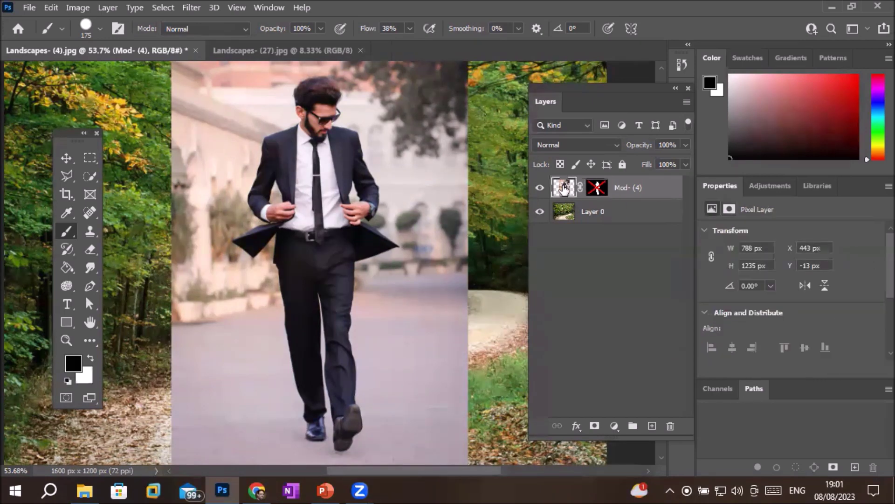
pyautogui.click(671, 426)
pyautogui.click(377, 191)
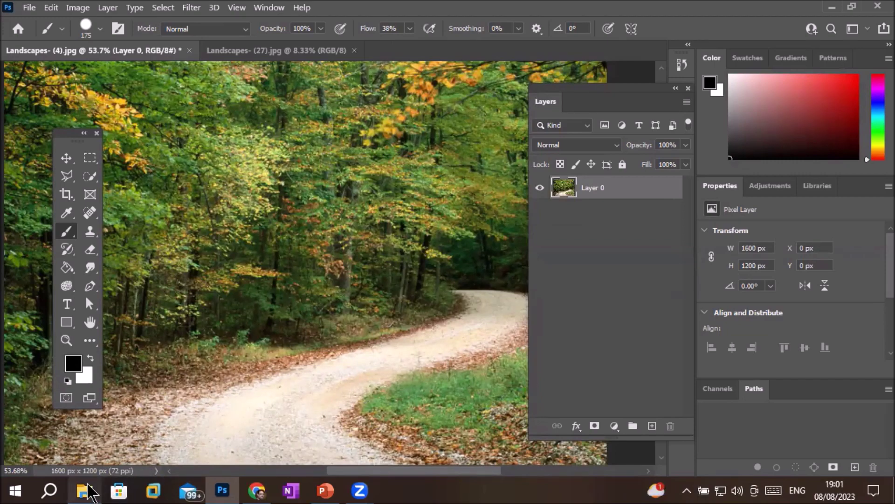
# Switch to File Explorer and open adjustment1.jpg from the Models folder as a separate document in Photoshop.
pyautogui.moveTo(84, 491)
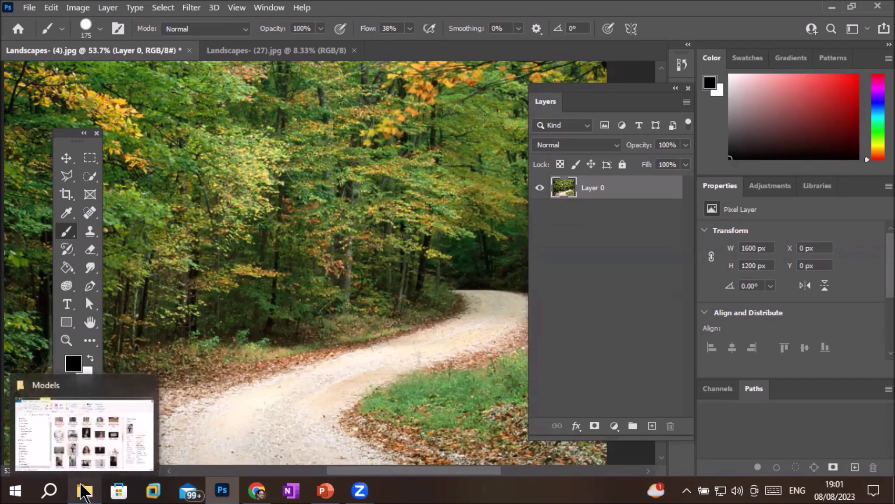
pyautogui.moveTo(247, 492)
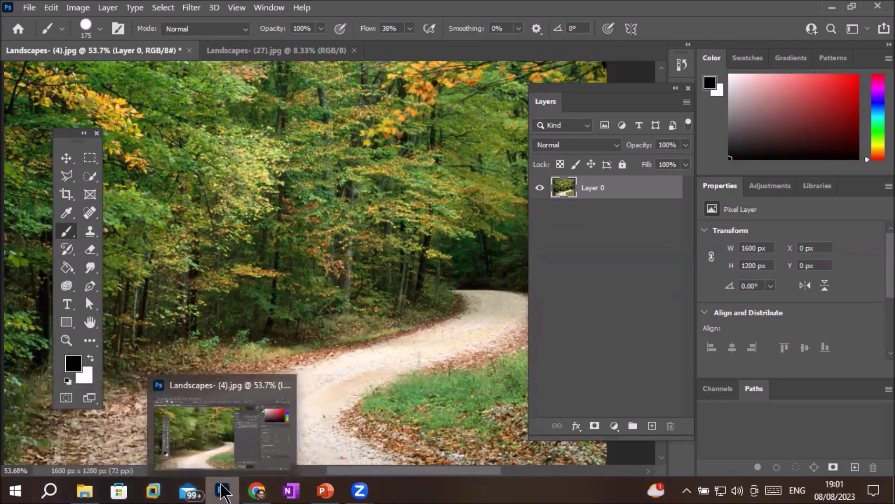
pyautogui.click(84, 490)
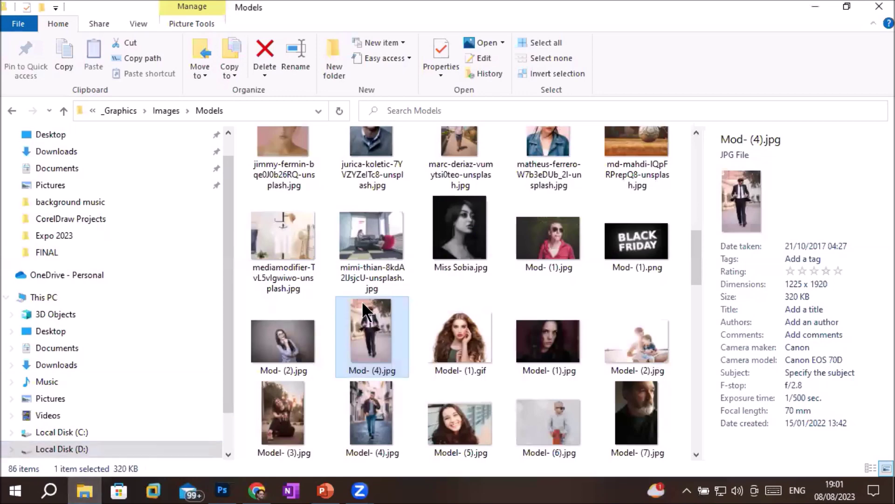
pyautogui.scroll(10, 458, 348)
pyautogui.moveTo(639, 172); pyautogui.dragTo(394, 48)
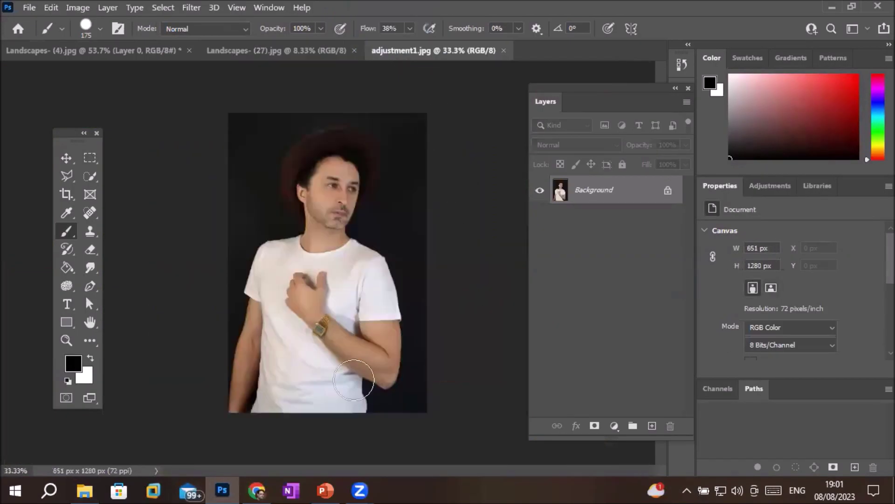
pyautogui.hotkey('ctrl', '+')
pyautogui.scroll(-1, 369, 357)
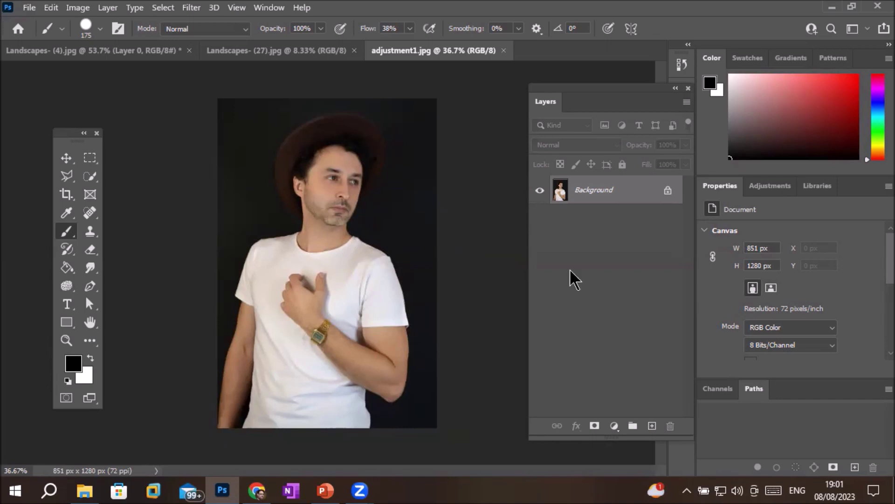
# Unlock the background layer and select the man's white T-shirt with the Quick Selection tool.
pyautogui.click(667, 191)
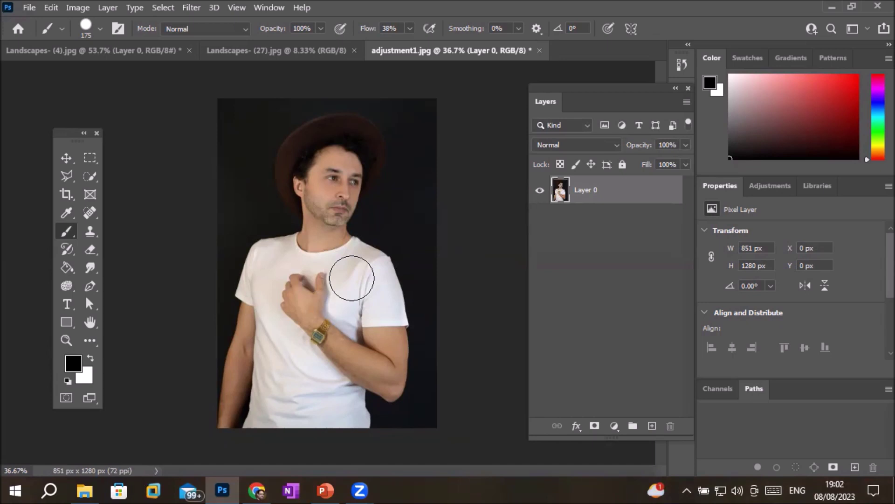
pyautogui.moveTo(94, 181); pyautogui.dragTo(116, 190)
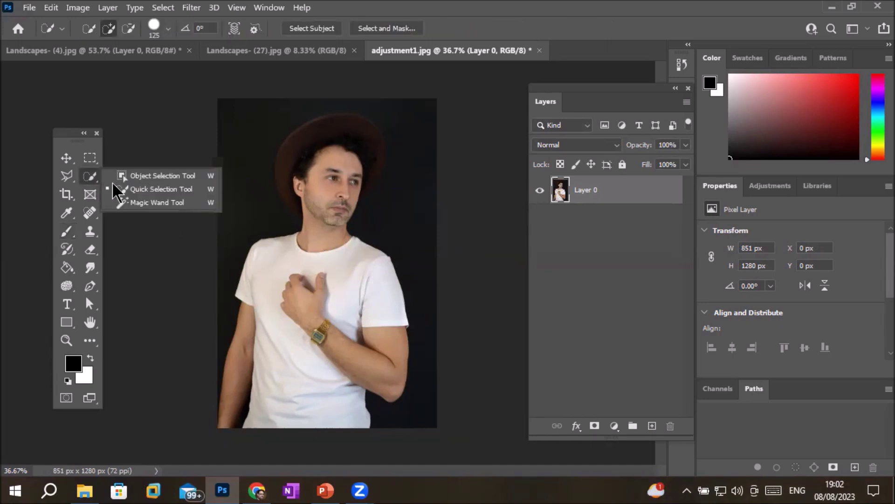
pyautogui.click(143, 190)
pyautogui.moveTo(345, 264); pyautogui.dragTo(359, 290)
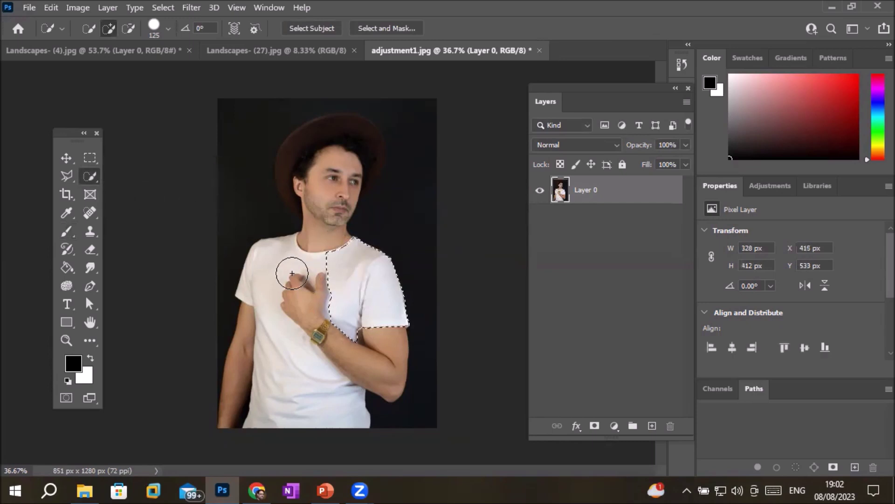
pyautogui.moveTo(273, 267)
pyautogui.mouseDown()
pyautogui.moveTo(269, 301)
pyautogui.moveTo(286, 395)
pyautogui.moveTo(341, 427)
pyautogui.mouseUp()
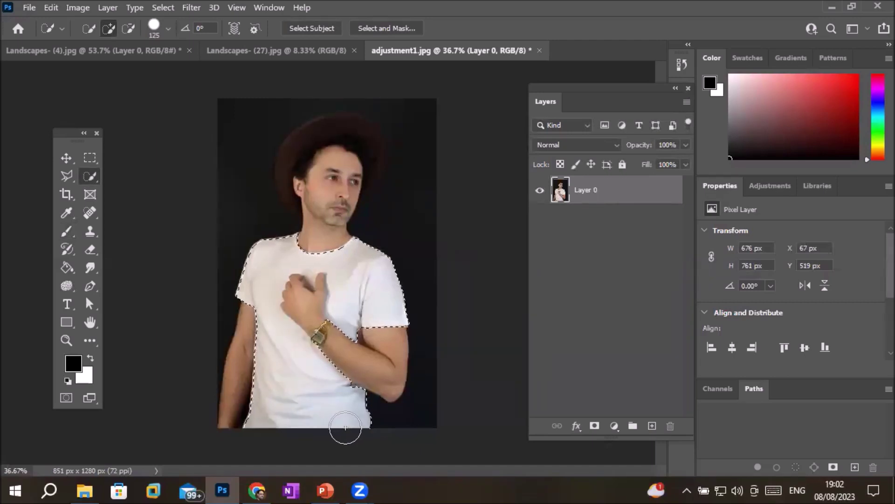
# Subtract the man's hand from the T-shirt selection with the Quick Selection tool.
pyautogui.scroll(8, 340, 346)
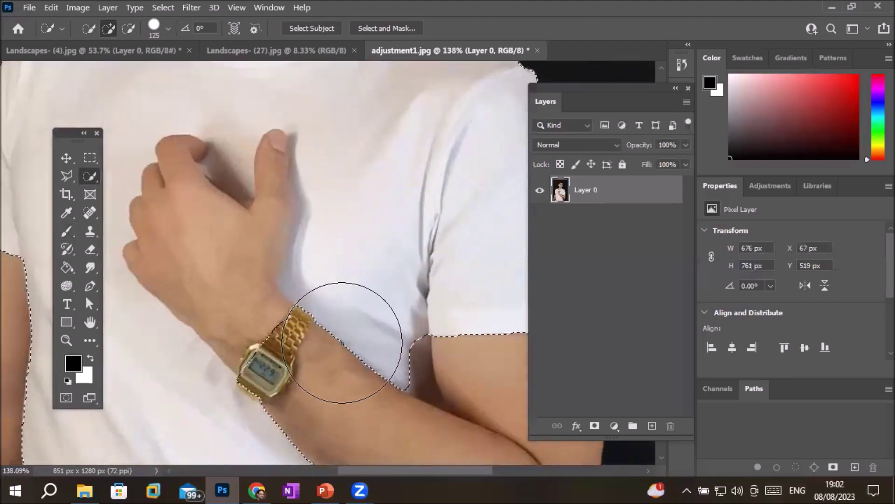
pyautogui.scroll(2, 342, 342)
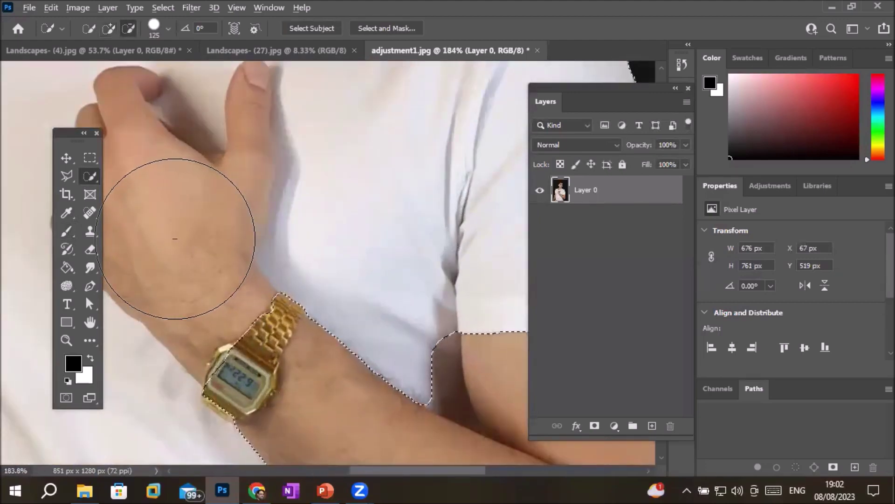
pyautogui.click(176, 240)
# Add a Solid Color fill layer restricted to the selected T-shirt.
pyautogui.scroll(-3, 386, 228)
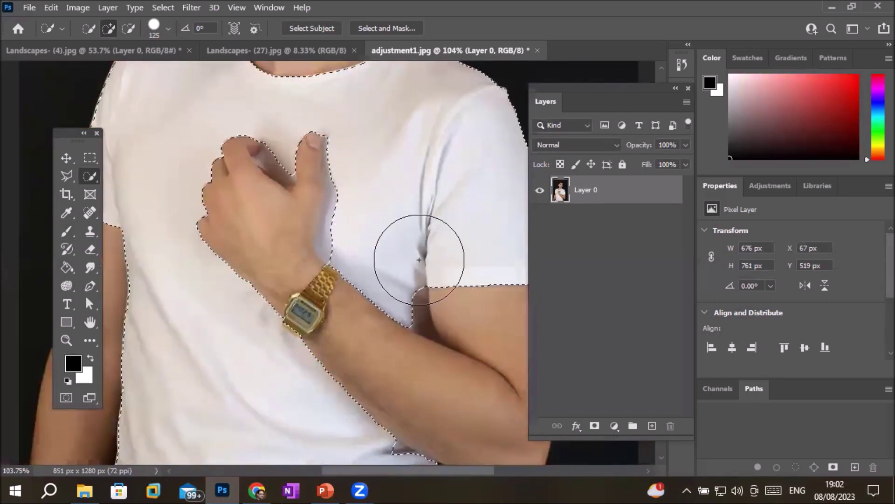
pyautogui.scroll(-1, 420, 259)
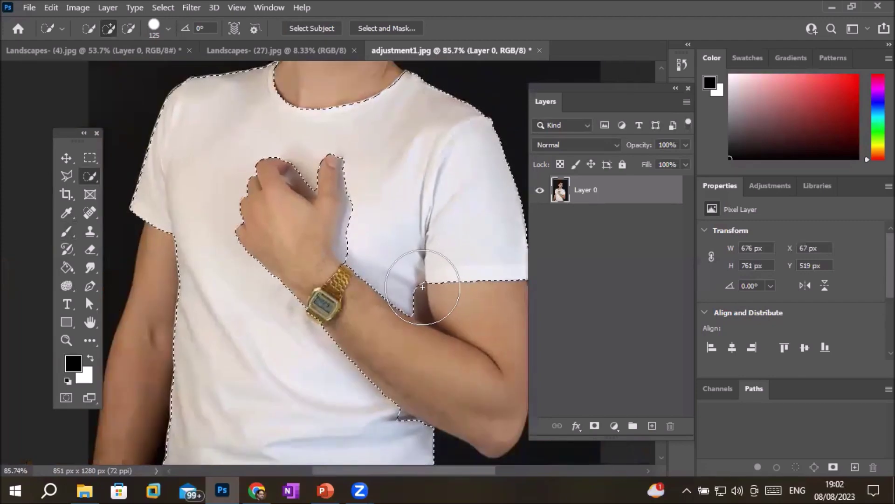
pyautogui.scroll(-1, 423, 287)
pyautogui.scroll(-3, 423, 286)
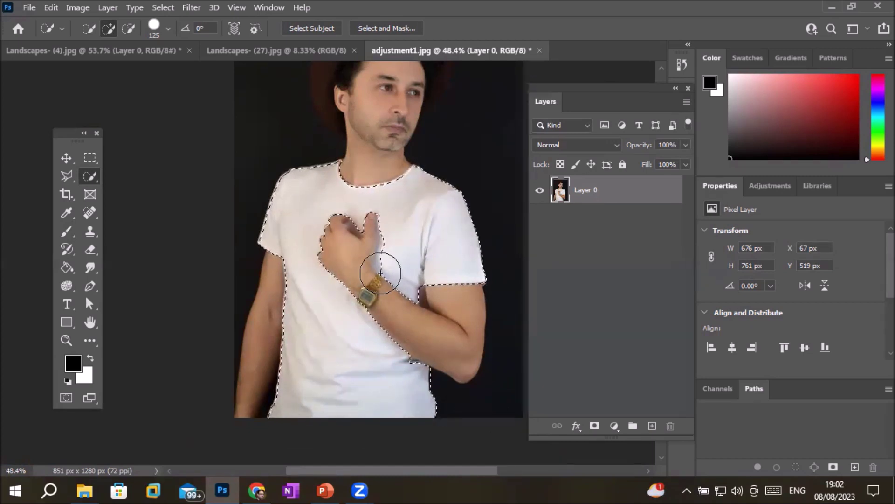
pyautogui.click(614, 426)
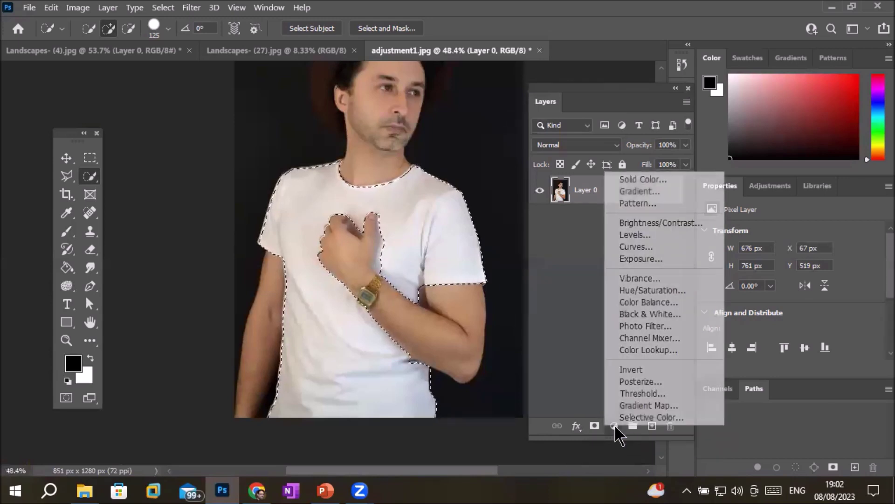
pyautogui.click(639, 182)
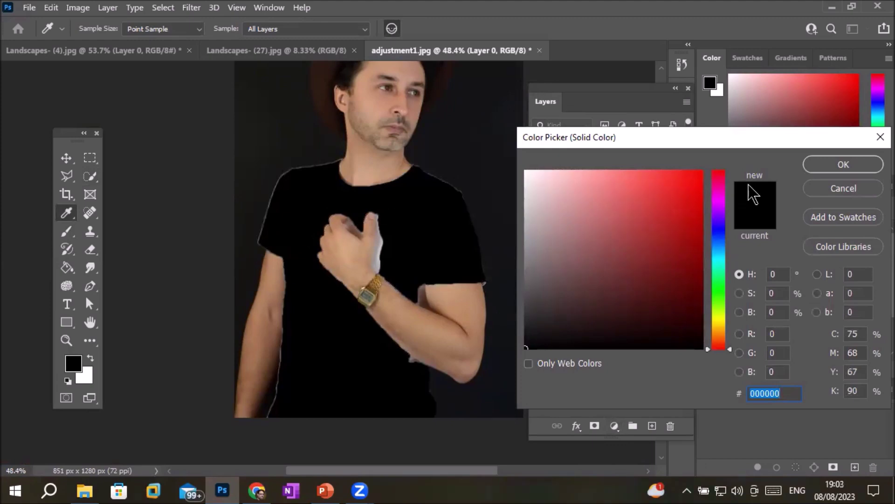
# Try several colours for the T-shirt fill and apply the rust orange #9e3e18.
pyautogui.moveTo(696, 192); pyautogui.dragTo(659, 268)
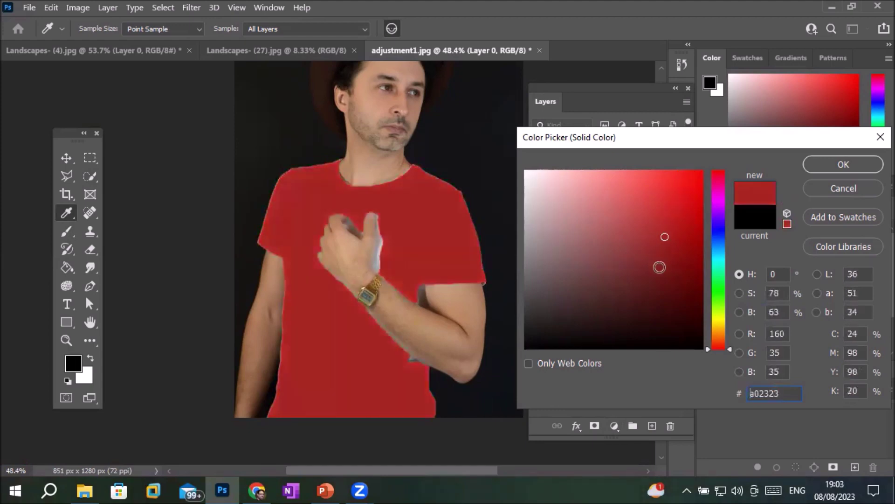
pyautogui.click(718, 282)
pyautogui.click(689, 227)
pyautogui.click(688, 302)
pyautogui.click(719, 341)
pyautogui.click(645, 248)
pyautogui.click(631, 300)
pyautogui.click(607, 225)
pyautogui.click(653, 204)
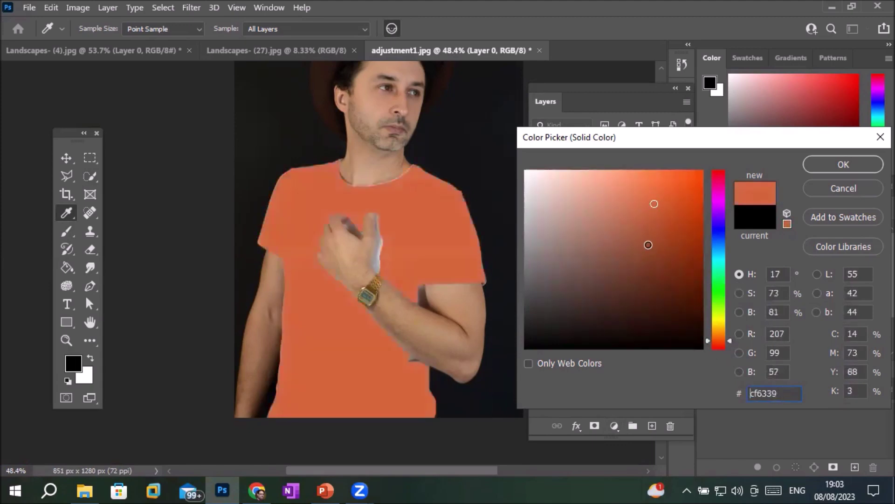
pyautogui.click(648, 245)
pyautogui.click(677, 238)
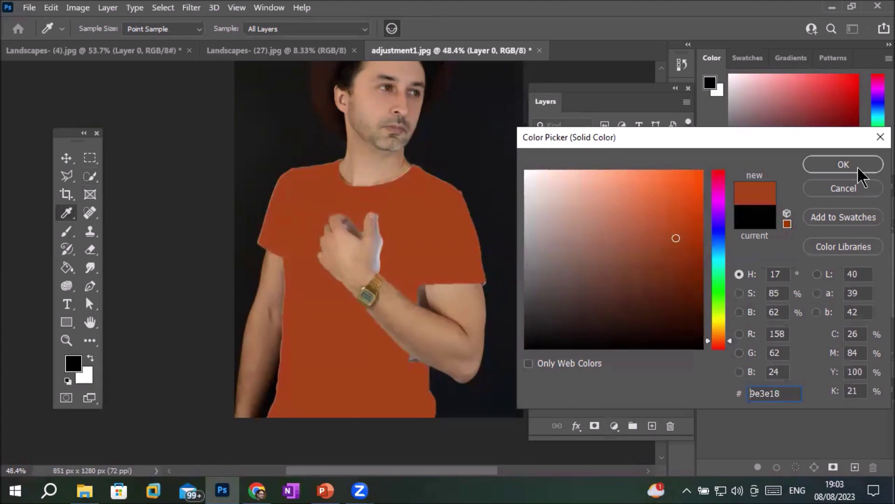
pyautogui.click(842, 163)
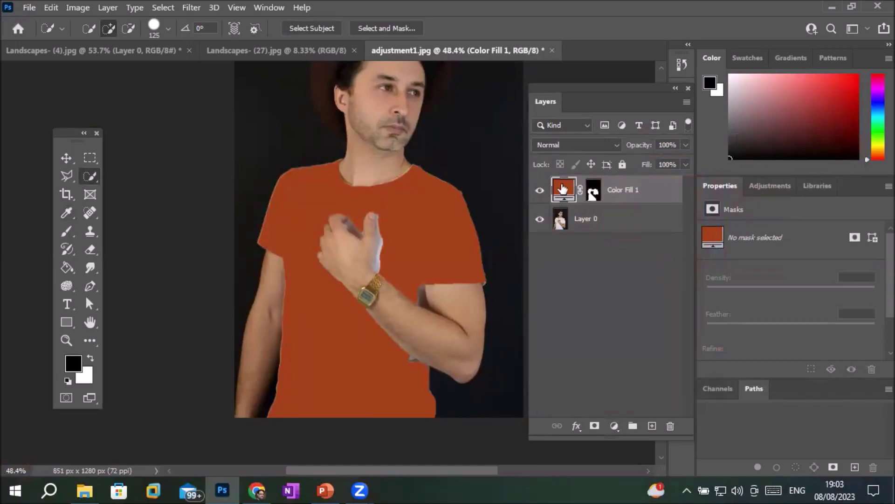
# Paint white on Color Fill 1's layer mask with a 70 px brush to recolour the white shirt gap beside the wrist above the watch.
pyautogui.click(593, 190)
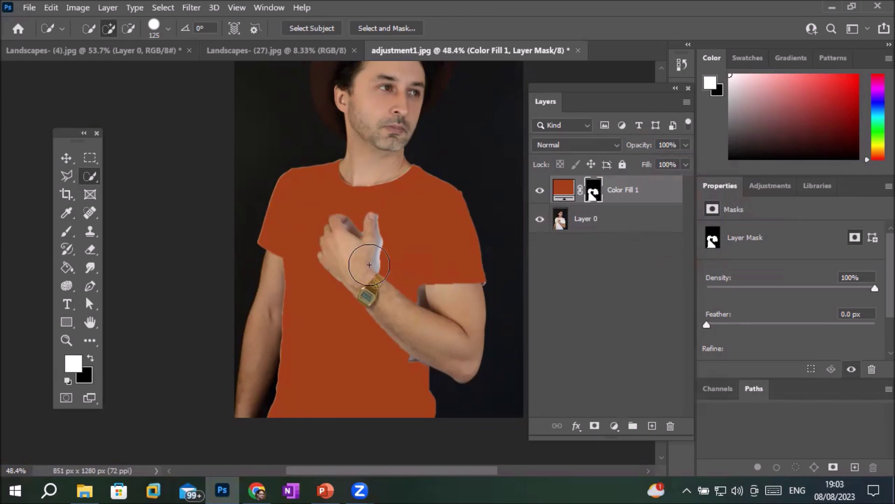
pyautogui.scroll(6, 366, 261)
pyautogui.scroll(5, 405, 266)
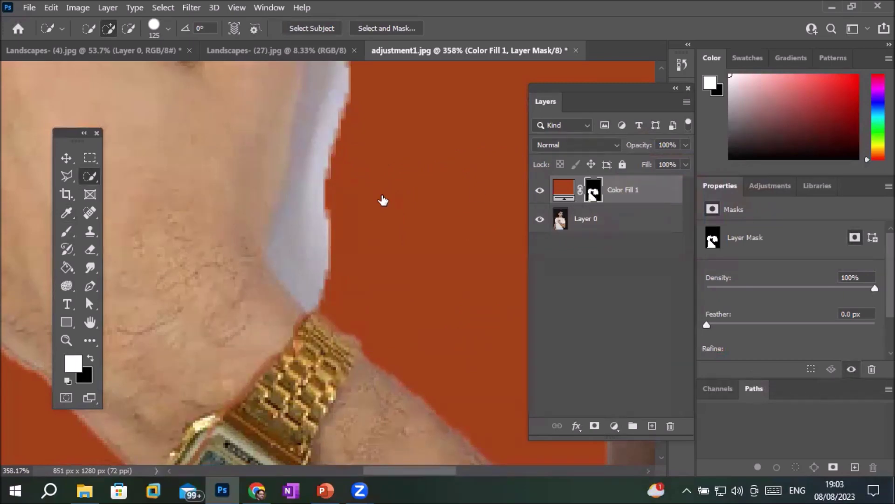
pyautogui.press('[')
pyautogui.press('[')
pyautogui.press('[')
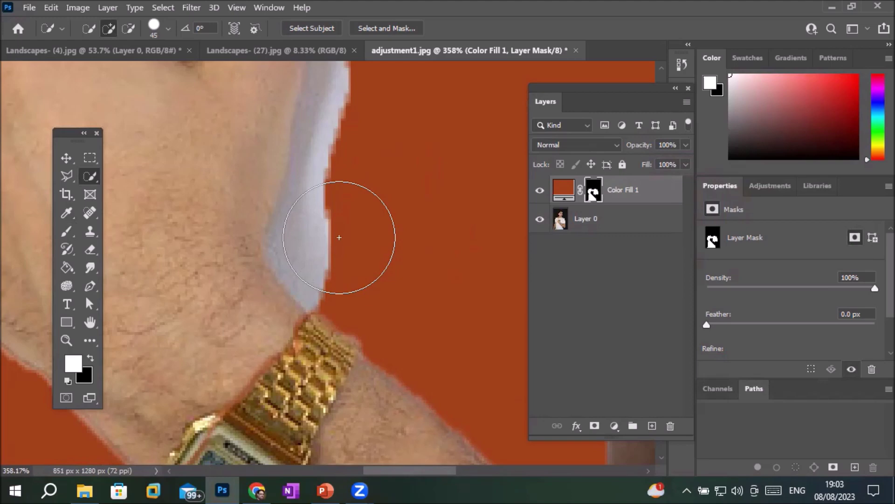
pyautogui.click(67, 231)
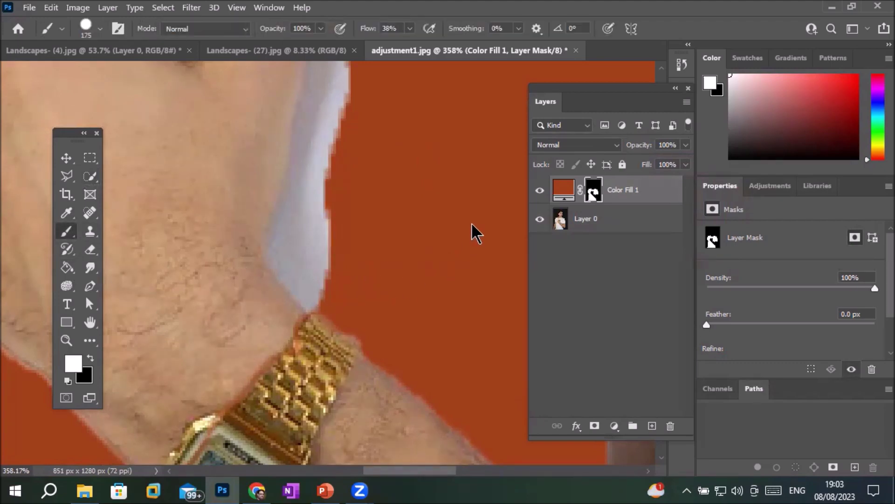
pyautogui.press('[')
pyautogui.press('[')
pyautogui.press('[')
pyautogui.press('[')
pyautogui.press('[')
pyautogui.press('[')
pyautogui.moveTo(384, 220)
pyautogui.mouseDown()
pyautogui.moveTo(393, 224)
pyautogui.moveTo(356, 224)
pyautogui.moveTo(364, 237)
pyautogui.moveTo(375, 230)
pyautogui.moveTo(387, 93)
pyautogui.moveTo(384, 176)
pyautogui.moveTo(350, 210)
pyautogui.mouseUp()
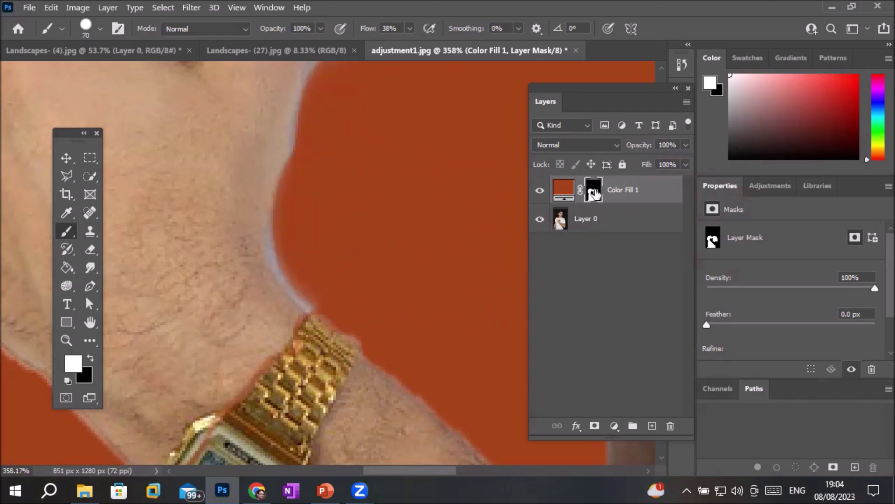
# Paint white on Color Fill 1's mask with the 70 px brush to recolour the shirt fringe along the thumb's outer edge.
pyautogui.scroll(-5, 425, 140)
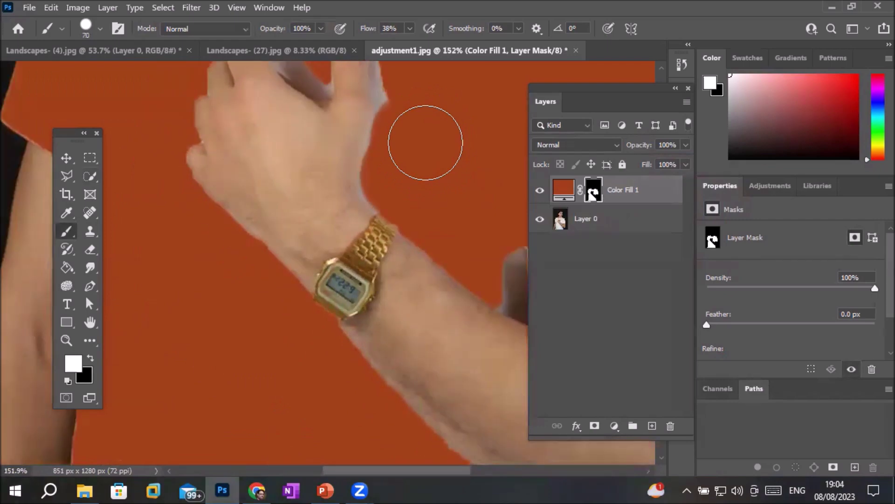
pyautogui.press('space')
pyautogui.moveTo(438, 116); pyautogui.dragTo(379, 264)
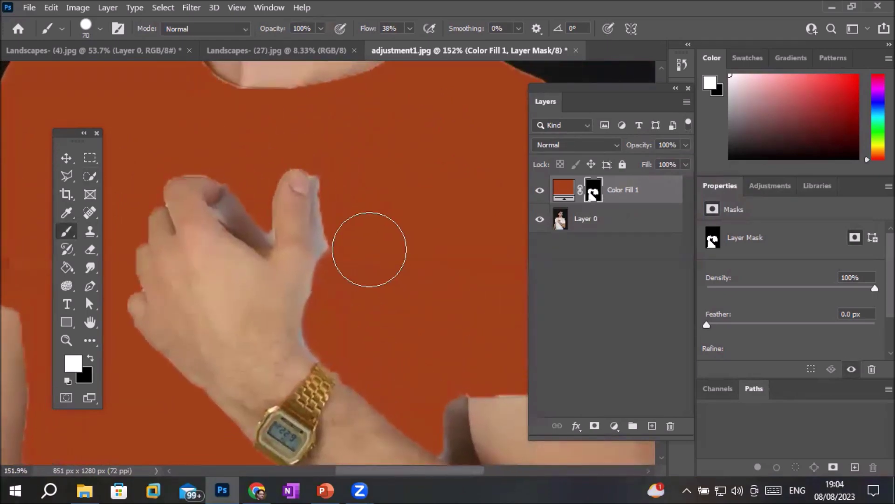
pyautogui.scroll(5, 369, 249)
pyautogui.moveTo(340, 254); pyautogui.dragTo(340, 126)
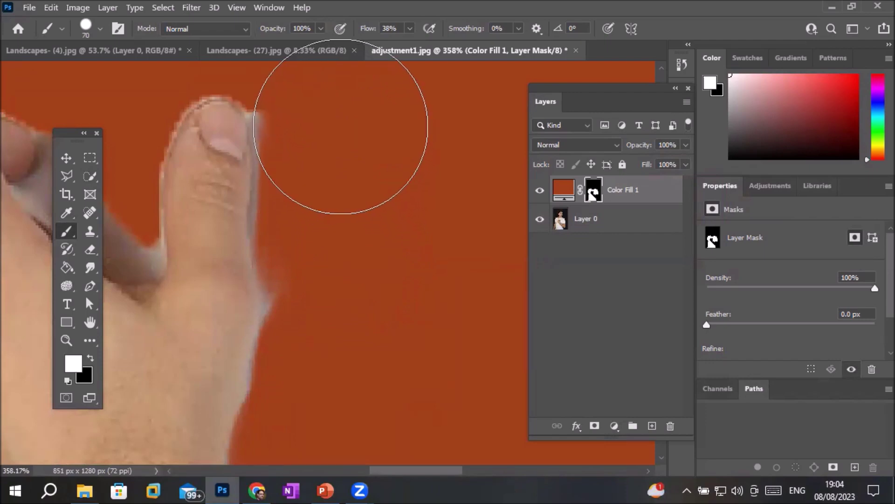
pyautogui.moveTo(346, 273); pyautogui.dragTo(341, 380)
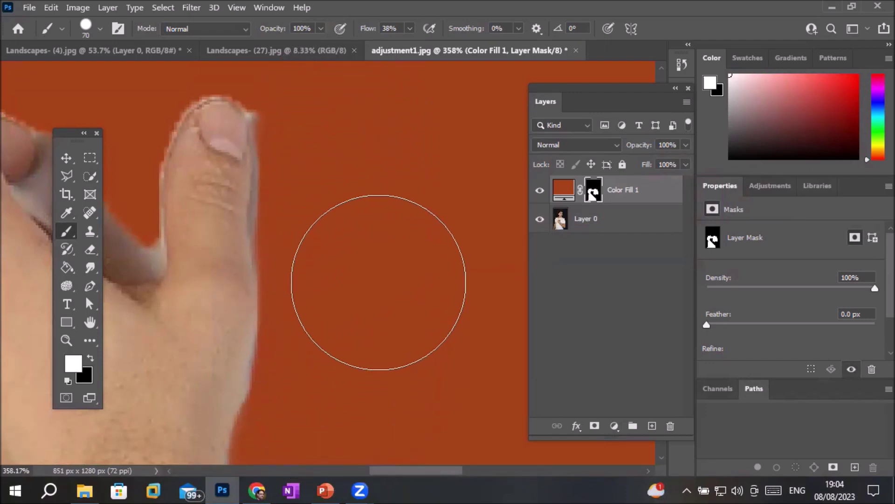
pyautogui.scroll(-4, 380, 275)
# Paint white on the mask with a slightly smaller brush to recolour the shadowed shirt area between the index finger and thumb.
pyautogui.scroll(5, 269, 240)
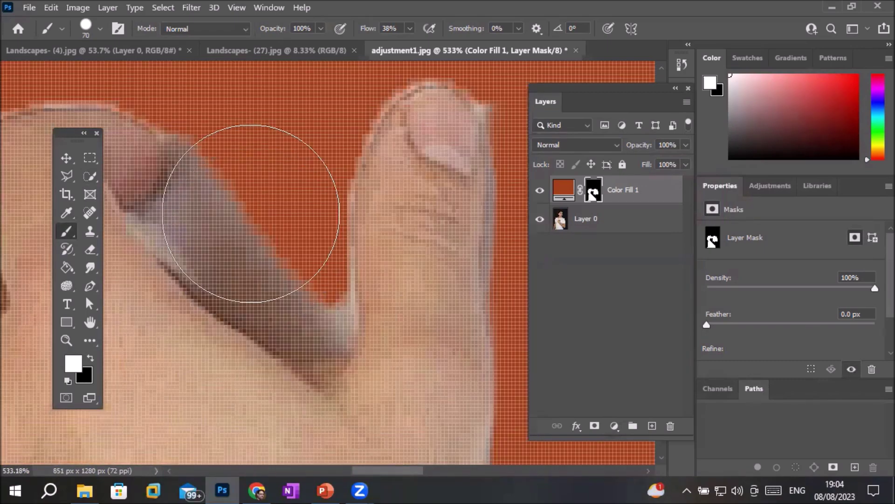
pyautogui.press('[')
pyautogui.moveTo(240, 200)
pyautogui.mouseDown()
pyautogui.moveTo(246, 179)
pyautogui.moveTo(247, 200)
pyautogui.moveTo(232, 210)
pyautogui.moveTo(264, 243)
pyautogui.moveTo(312, 335)
pyautogui.moveTo(319, 299)
pyautogui.moveTo(317, 322)
pyautogui.moveTo(287, 319)
pyautogui.moveTo(252, 298)
pyautogui.moveTo(184, 231)
pyautogui.moveTo(187, 319)
pyautogui.moveTo(189, 300)
pyautogui.moveTo(263, 342)
pyautogui.mouseUp()
# Paint black on the mask with a 20 px brush to restore the hand's edge between the index finger and thumb.
pyautogui.press('[')
pyautogui.press('[')
pyautogui.press('[')
pyautogui.press('[')
pyautogui.press('[')
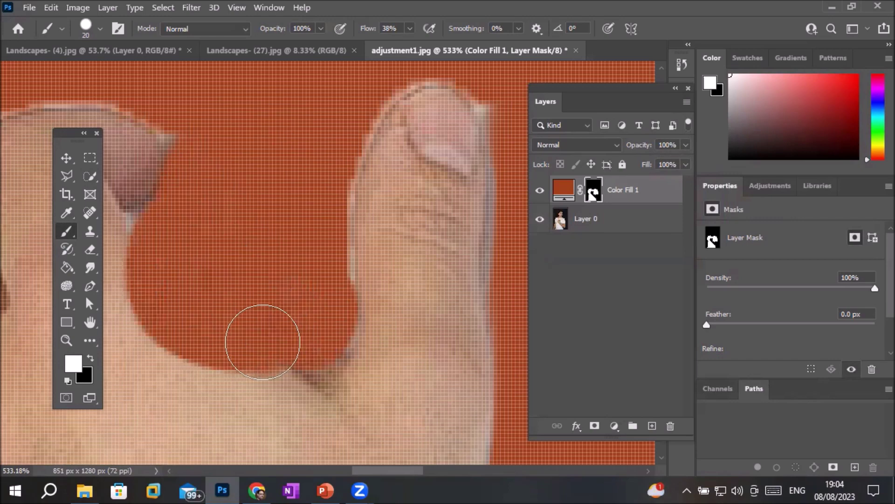
pyautogui.click(91, 358)
pyautogui.moveTo(121, 299)
pyautogui.mouseDown()
pyautogui.moveTo(155, 339)
pyautogui.moveTo(262, 405)
pyautogui.moveTo(172, 335)
pyautogui.moveTo(122, 270)
pyautogui.moveTo(277, 432)
pyautogui.moveTo(299, 440)
pyautogui.mouseUp()
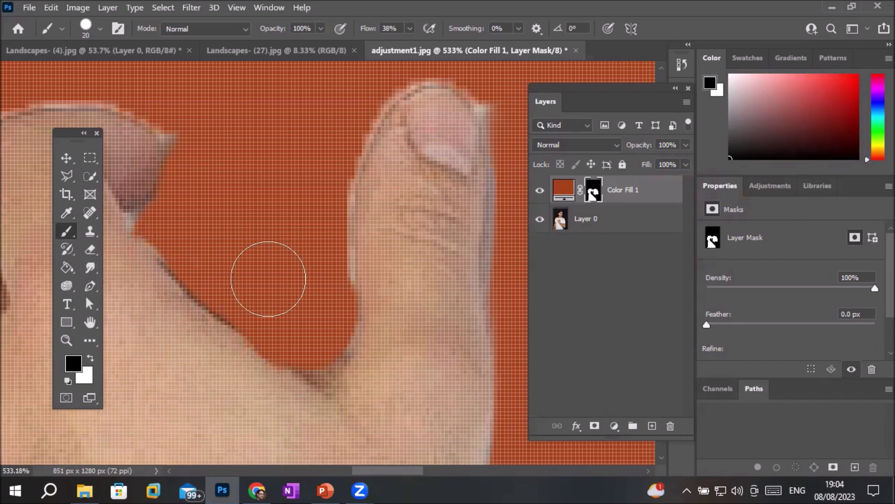
pyautogui.scroll(-10, 330, 220)
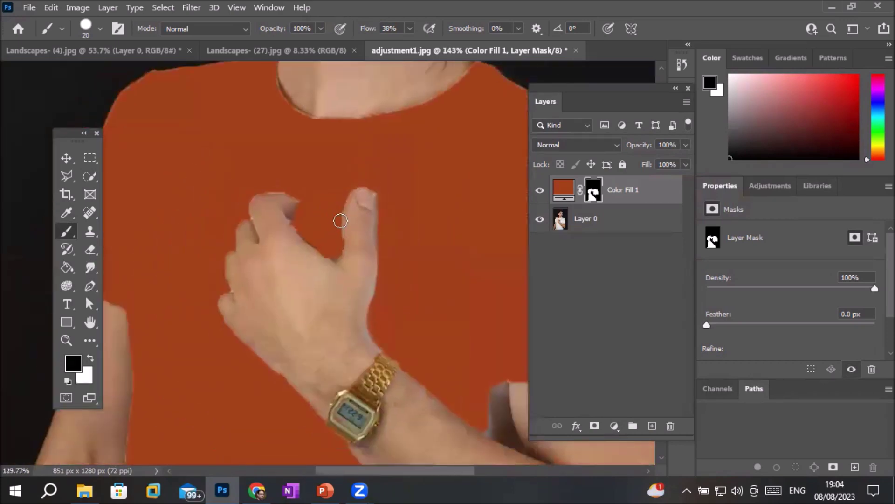
pyautogui.scroll(-5, 340, 221)
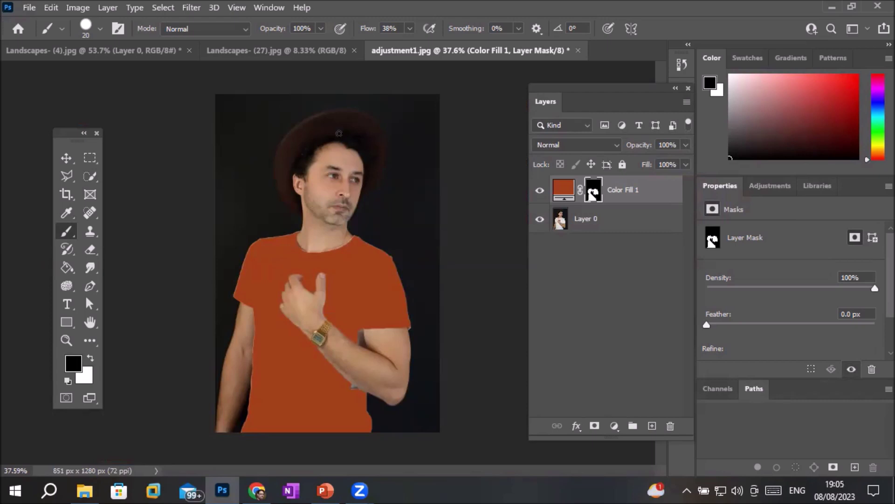
# Try blend modes on Color Fill 1, including Darken, Linear Burn and Linear Dodge (Add), and end on Dissolve.
pyautogui.click(619, 141)
pyautogui.click(578, 147)
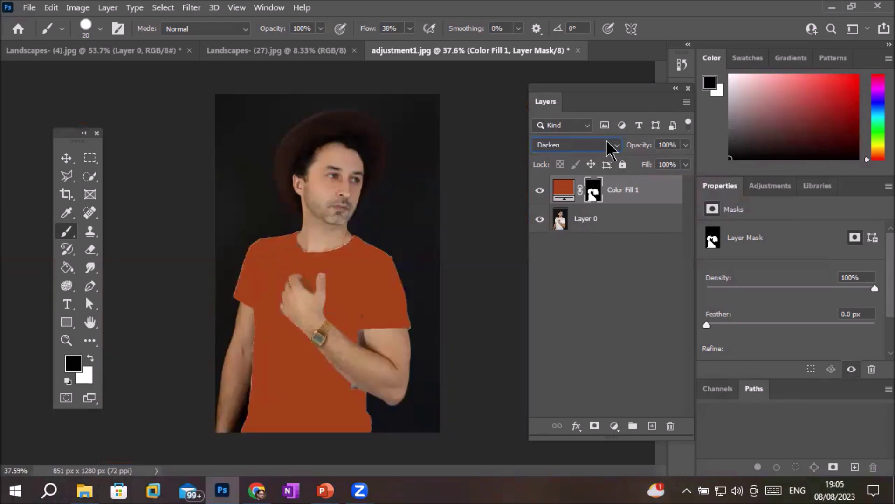
pyautogui.scroll(-1, 610, 148)
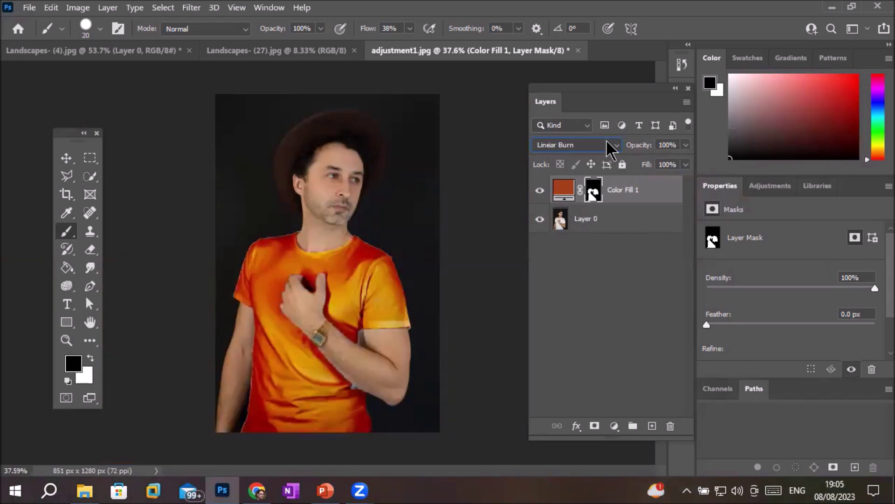
pyautogui.scroll(-2, 609, 147)
pyautogui.scroll(-4, 610, 150)
pyautogui.scroll(-1, 610, 150)
pyautogui.scroll(10, 611, 150)
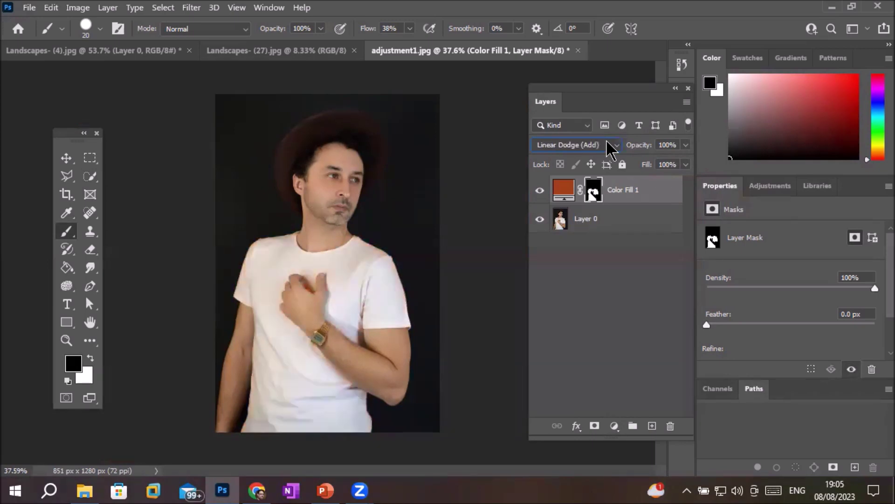
pyautogui.scroll(1, 611, 151)
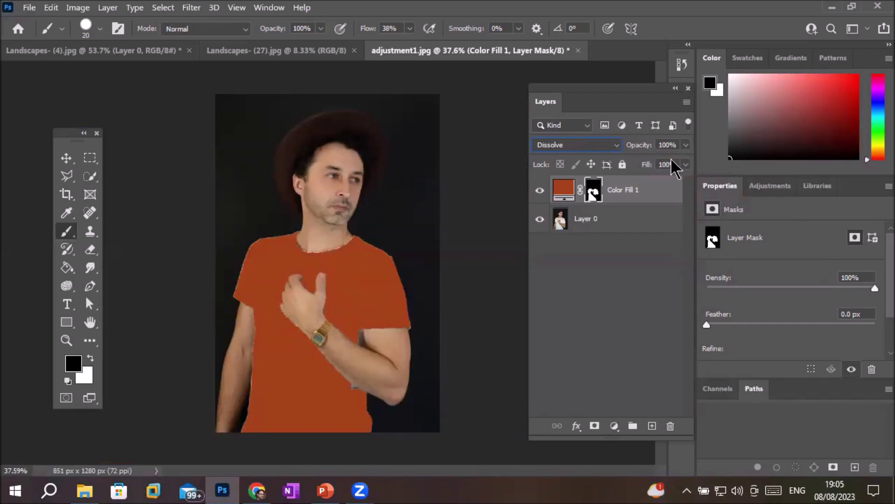
# Lower Color Fill 1's opacity to 65% and inspect the Dissolve grain on the T-shirt up close.
pyautogui.click(685, 145)
pyautogui.moveTo(685, 162); pyautogui.dragTo(683, 162)
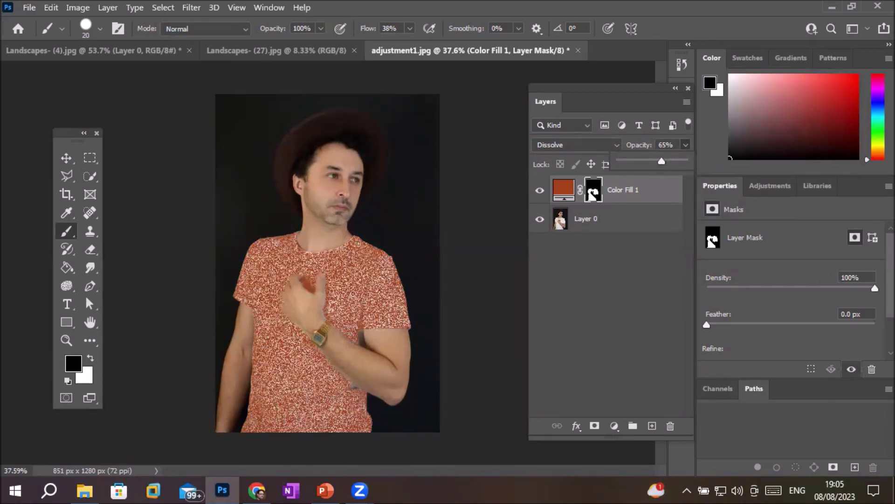
pyautogui.scroll(5, 353, 293)
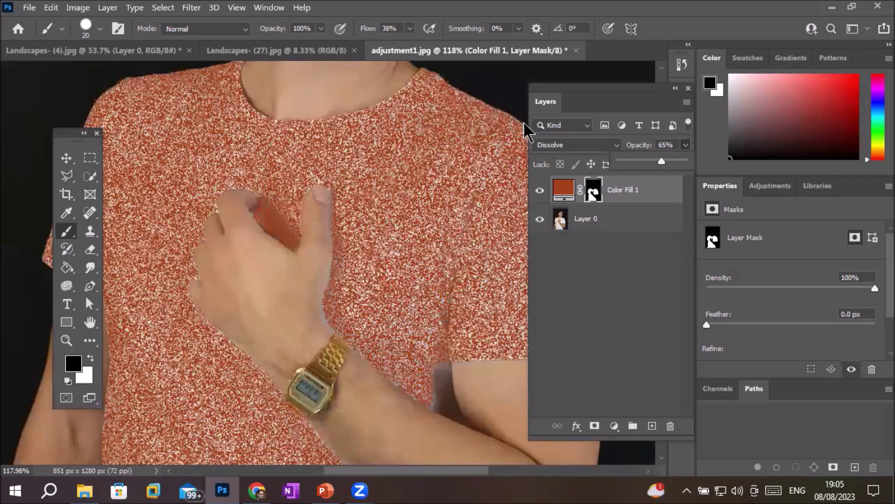
# Set Color Fill 1's blend mode to Normal and its opacity to 100%.
pyautogui.click(565, 145)
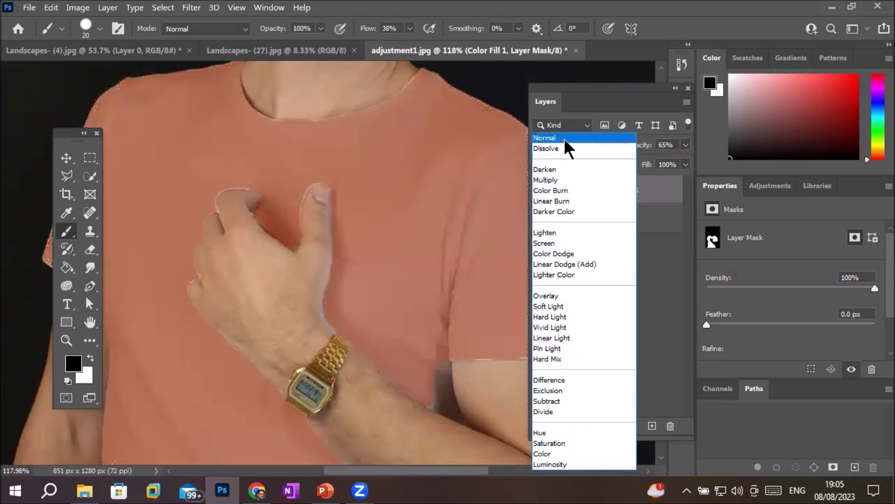
pyautogui.click(565, 138)
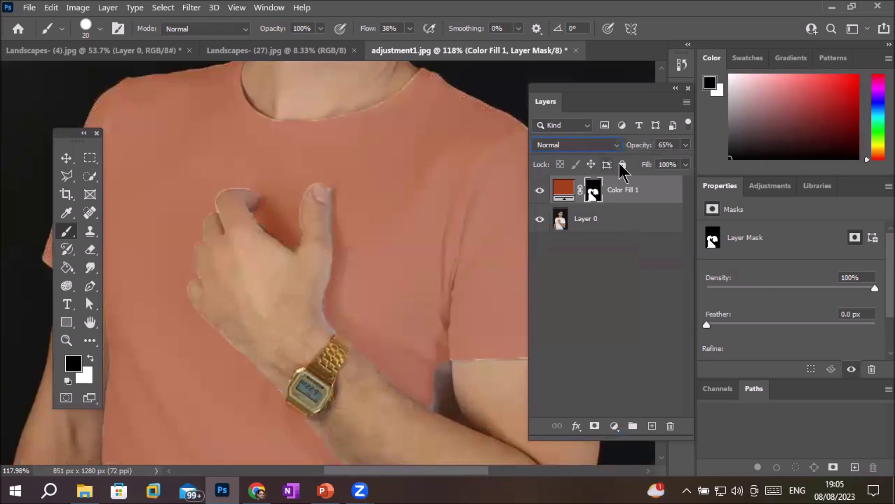
pyautogui.click(685, 145)
pyautogui.moveTo(658, 160); pyautogui.dragTo(692, 161)
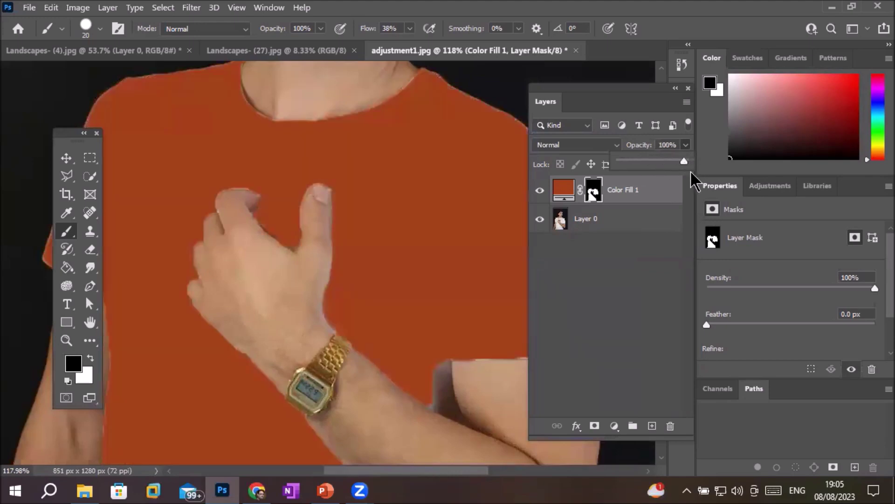
pyautogui.scroll(-6, 432, 203)
pyautogui.scroll(-2, 432, 202)
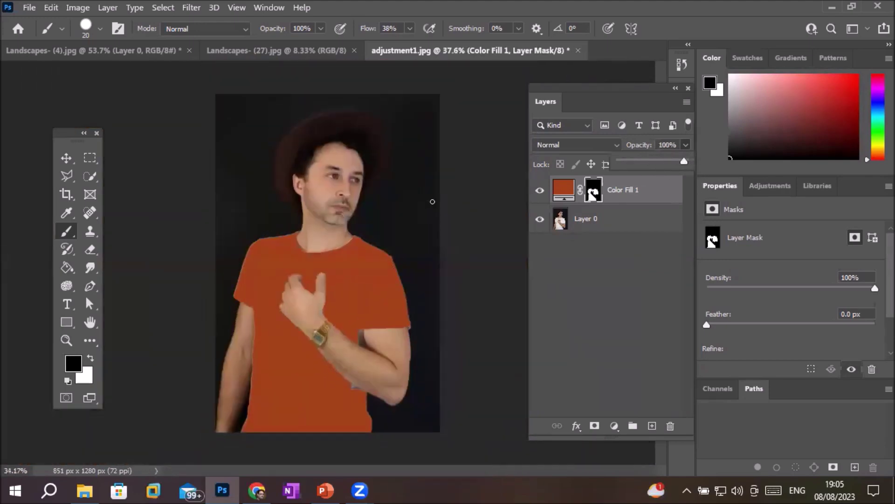
pyautogui.scroll(1, 431, 202)
# Delete Color Fill 1's layer mask and undo the deletion.
pyautogui.click(593, 188)
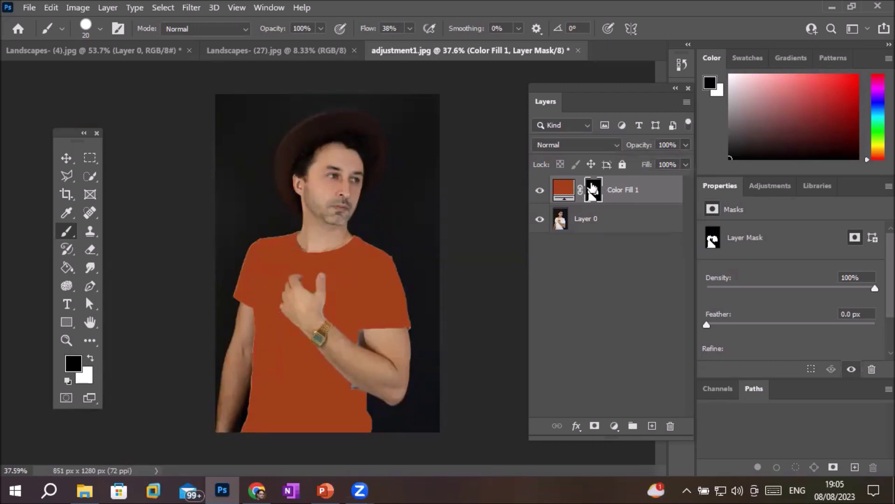
pyautogui.moveTo(673, 435); pyautogui.dragTo(672, 425)
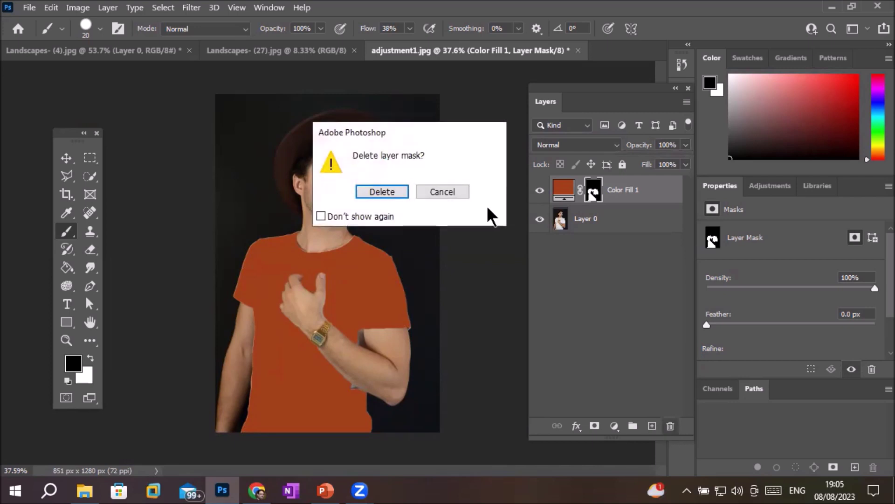
pyautogui.click(379, 190)
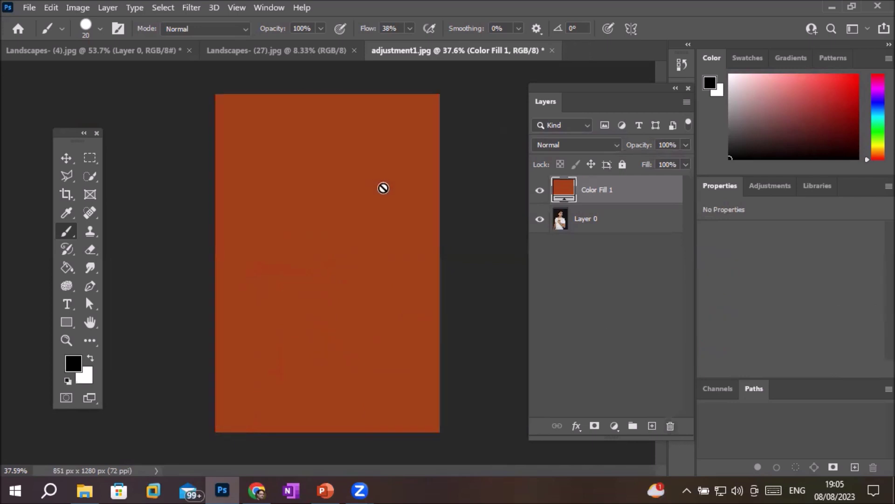
pyautogui.hotkey('ctrl', 'z')
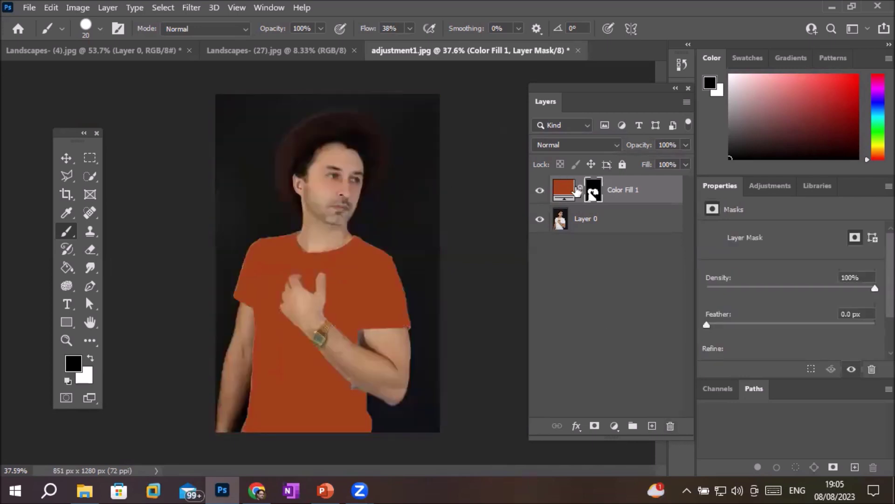
# Delete the whole Color Fill 1 layer, including its mask.
pyautogui.click(563, 190)
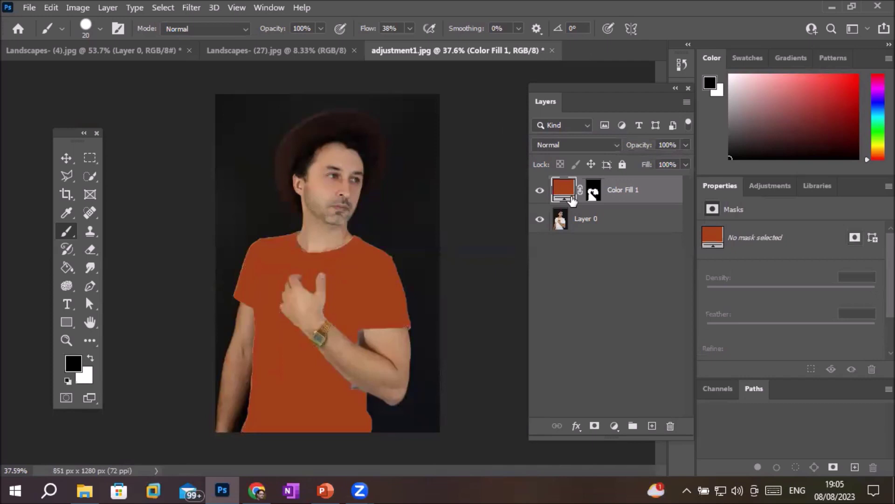
pyautogui.click(670, 426)
pyautogui.click(382, 189)
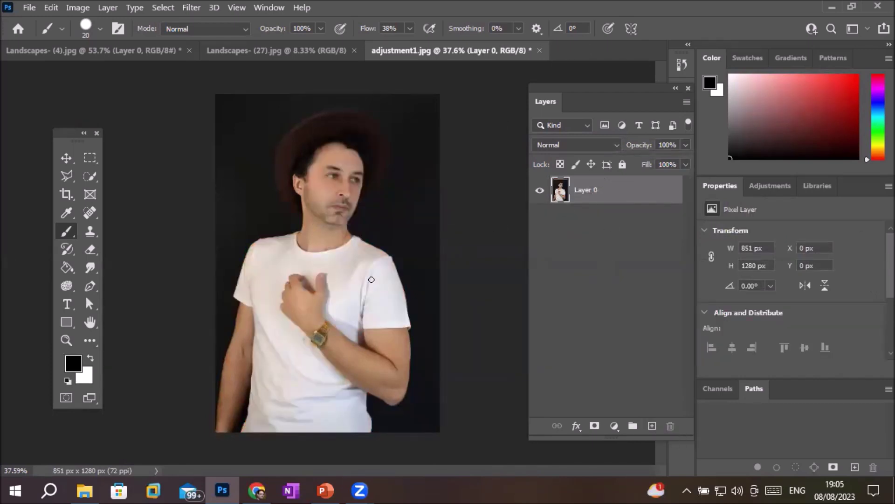
# Select the man's white T-shirt on Layer 0 with the Quick Selection tool.
pyautogui.click(90, 176)
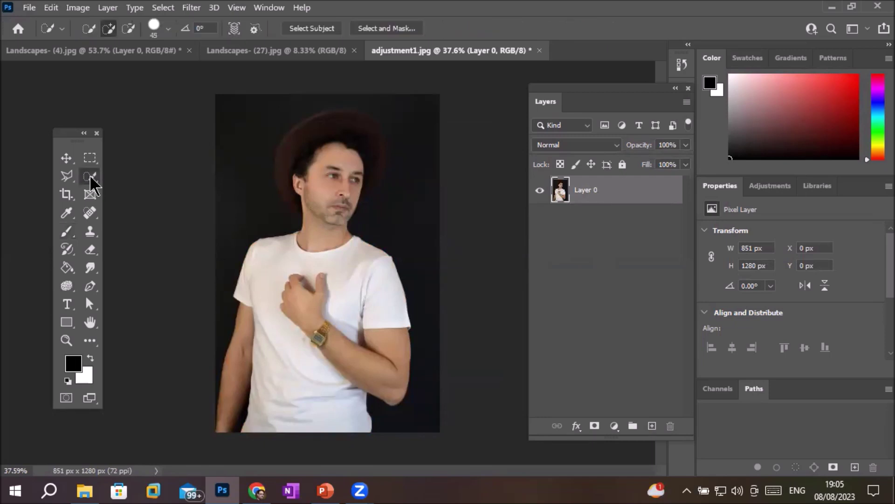
pyautogui.click(359, 283)
pyautogui.moveTo(359, 282)
pyautogui.mouseDown()
pyautogui.moveTo(349, 259)
pyautogui.moveTo(270, 250)
pyautogui.moveTo(264, 340)
pyautogui.moveTo(314, 416)
pyautogui.moveTo(245, 389)
pyautogui.moveTo(238, 322)
pyautogui.moveTo(213, 439)
pyautogui.moveTo(231, 331)
pyautogui.moveTo(245, 309)
pyautogui.mouseUp()
pyautogui.press('alt')
# Subtract the man's hand and thumb from the T-shirt selection, reducing the Quick Selection brush to 30 px for the thumb.
pyautogui.scroll(2, 341, 340)
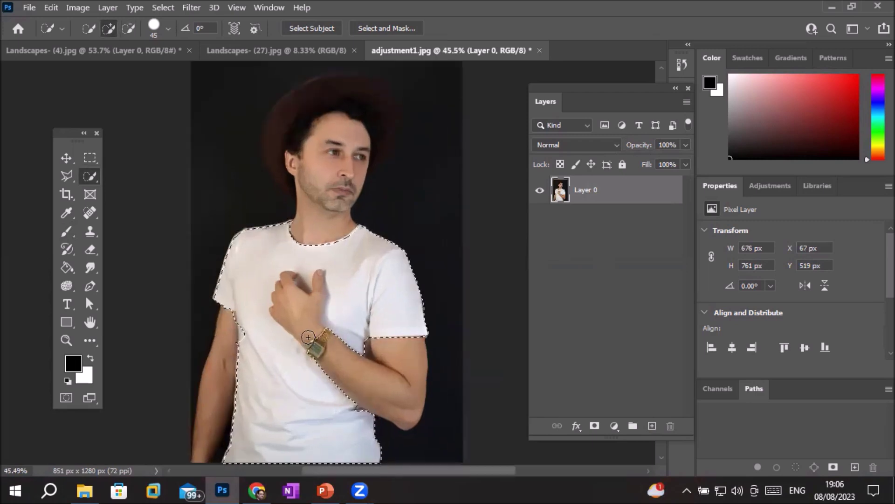
pyautogui.press('alt')
pyautogui.moveTo(310, 327); pyautogui.dragTo(290, 298)
pyautogui.scroll(8, 344, 322)
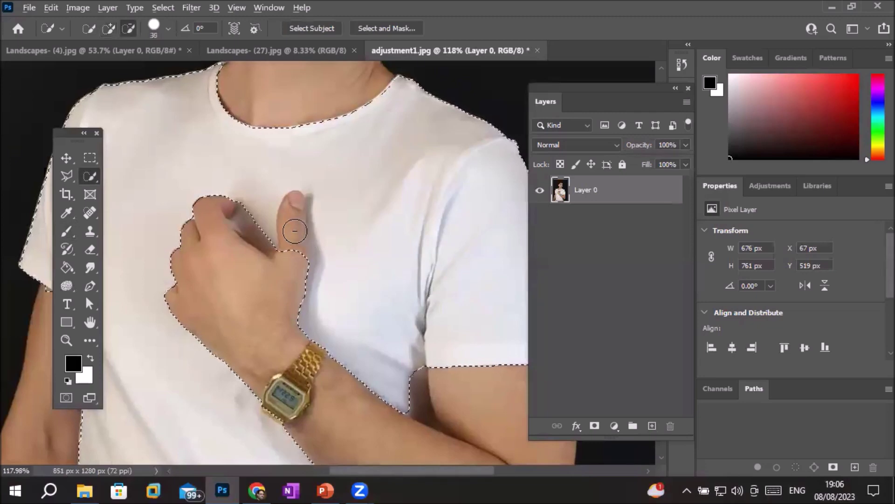
pyautogui.press('alt')
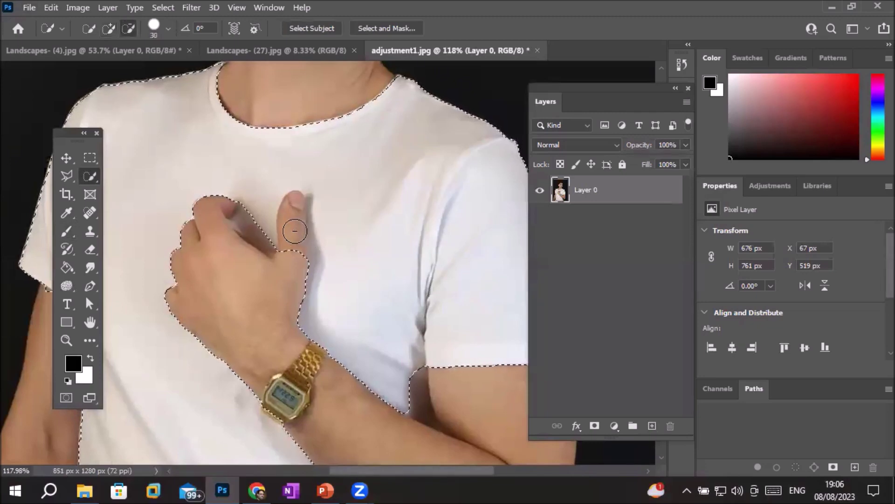
pyautogui.moveTo(293, 244); pyautogui.dragTo(294, 256)
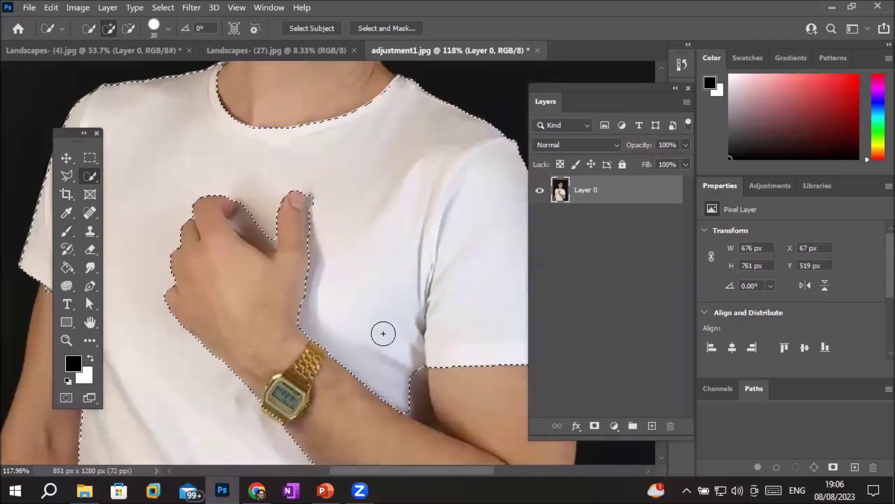
# Add a Gradient fill layer restricted to the selected T-shirt.
pyautogui.scroll(-4, 384, 333)
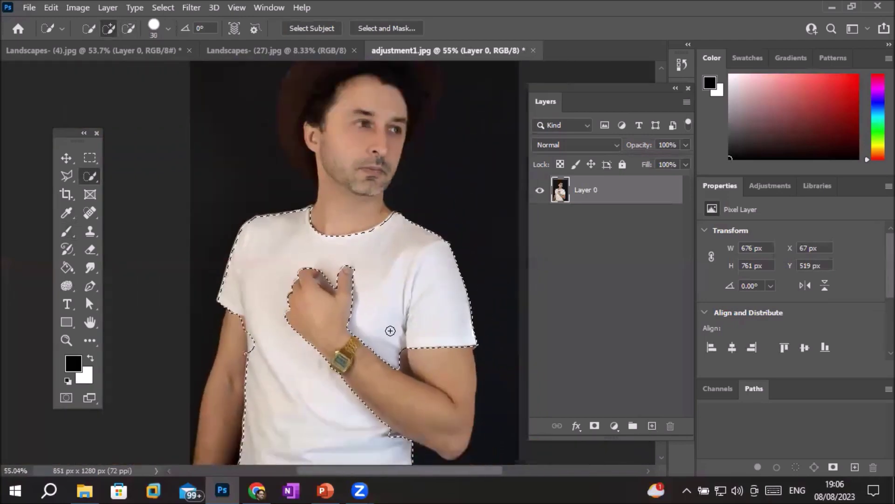
pyautogui.scroll(-1, 390, 331)
pyautogui.click(613, 426)
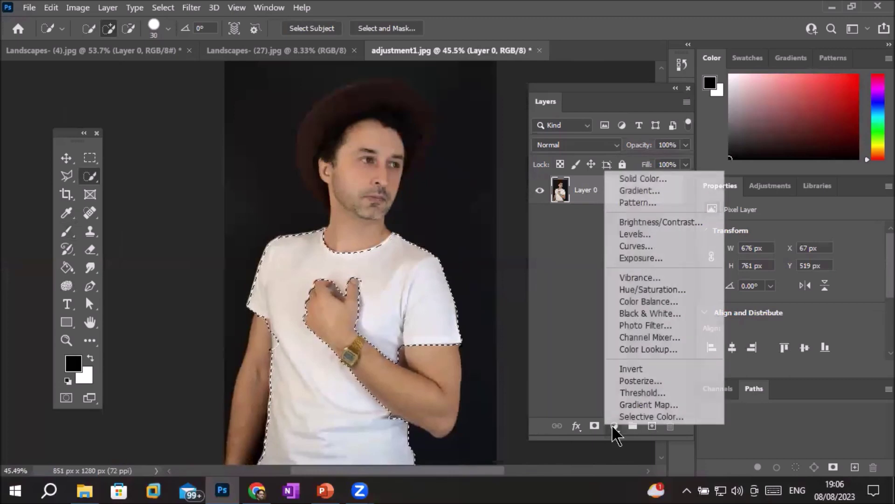
pyautogui.click(636, 191)
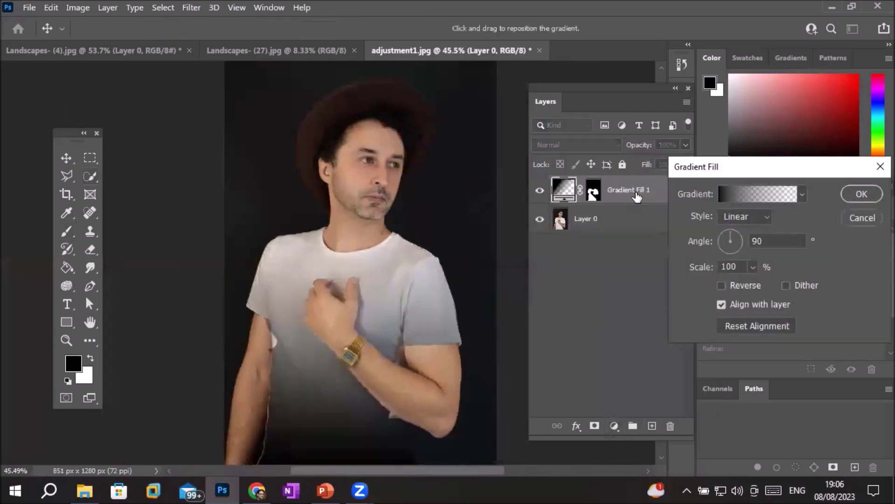
# Try each of the four Basics gradient presets on the T-shirt's Gradient Fill.
pyautogui.scroll(-2, 399, 398)
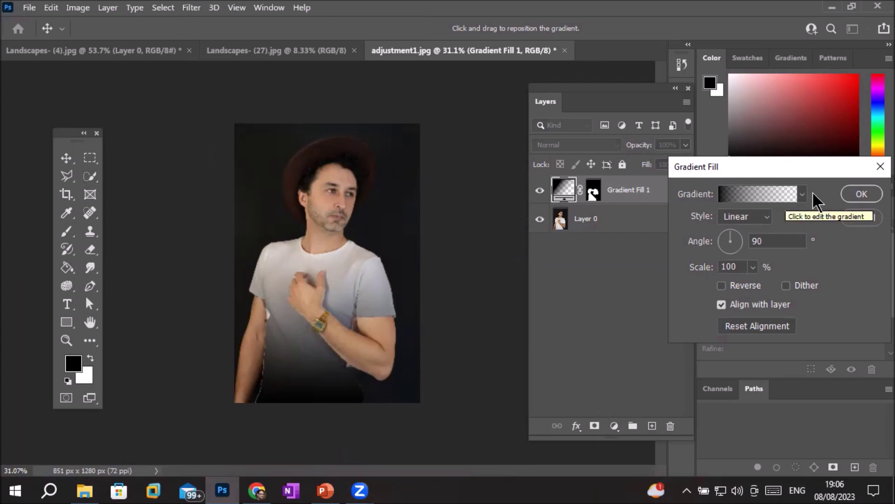
pyautogui.click(800, 192)
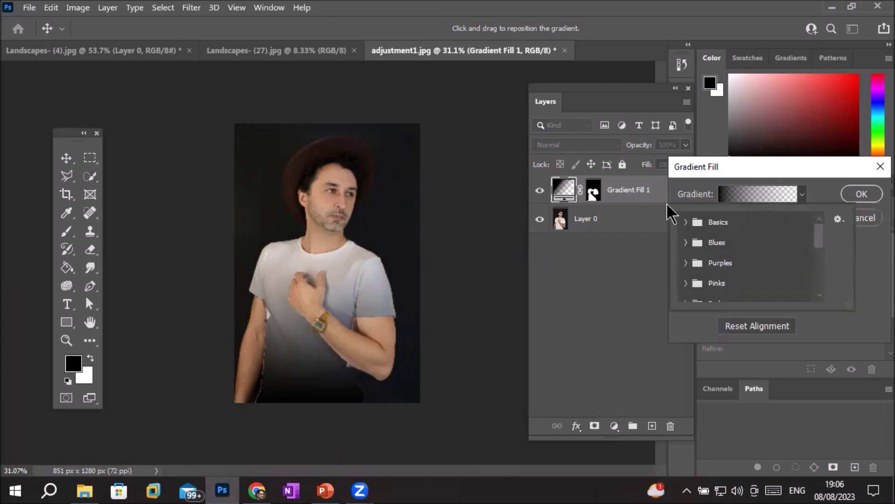
pyautogui.click(686, 222)
pyautogui.click(771, 245)
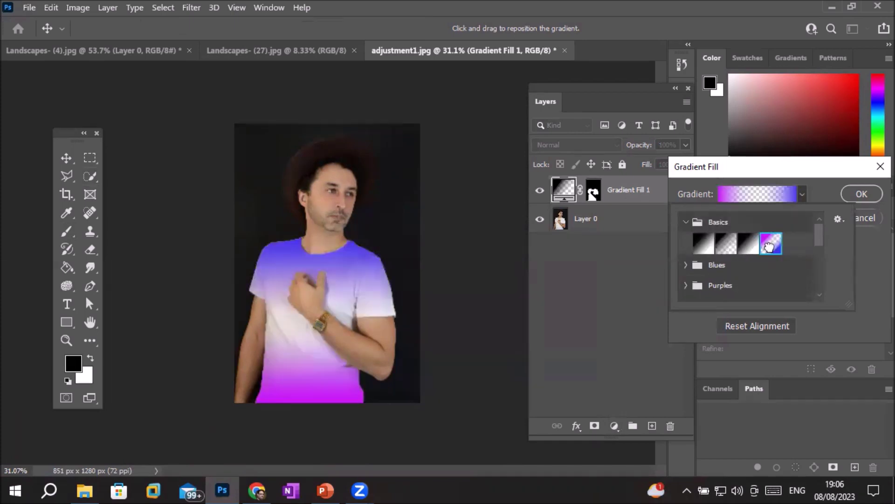
pyautogui.click(748, 245)
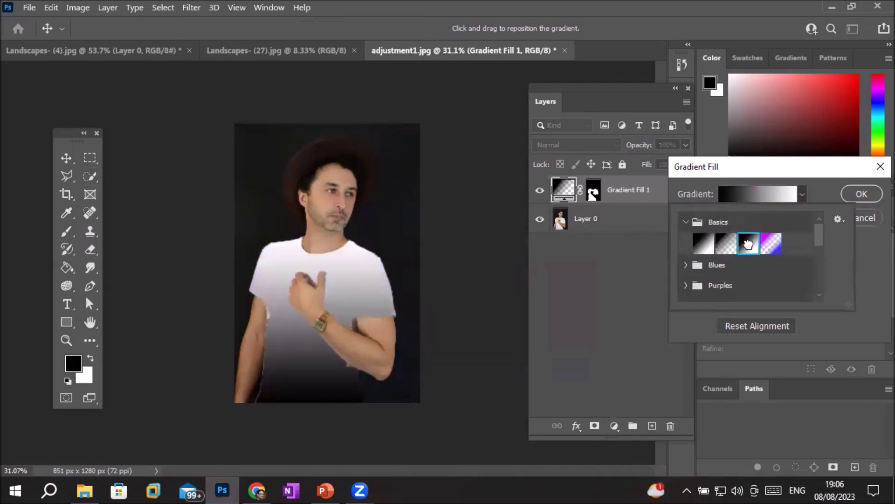
pyautogui.click(725, 240)
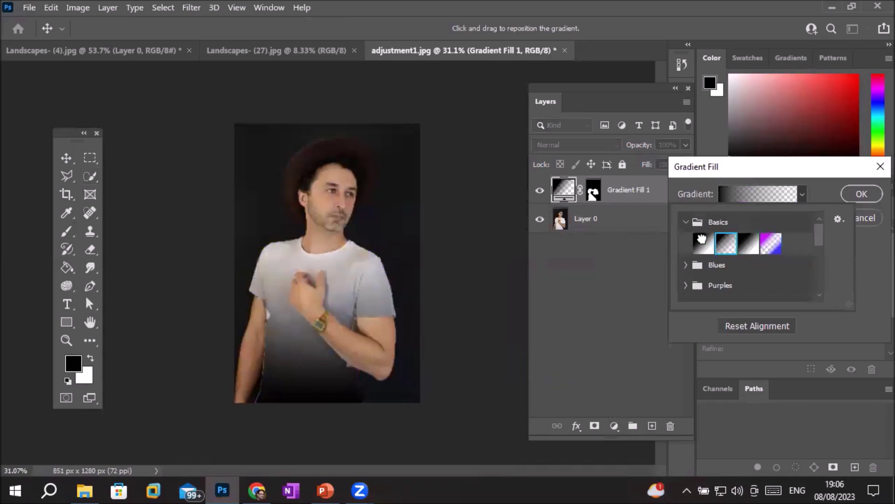
pyautogui.click(702, 243)
# Try a range of Blues gradient presets on the T-shirt, from the pale blues to the dark purple-to-turquoise one.
pyautogui.click(685, 266)
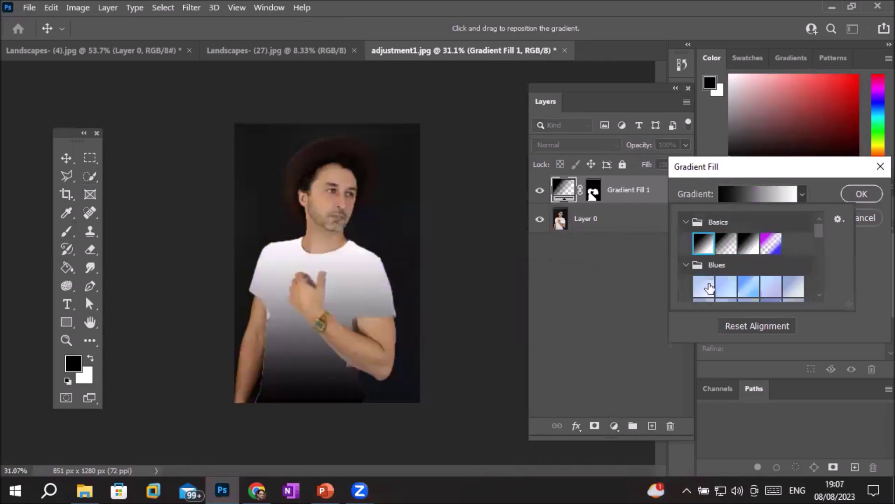
pyautogui.click(704, 286)
pyautogui.click(731, 289)
pyautogui.click(748, 287)
pyautogui.click(774, 286)
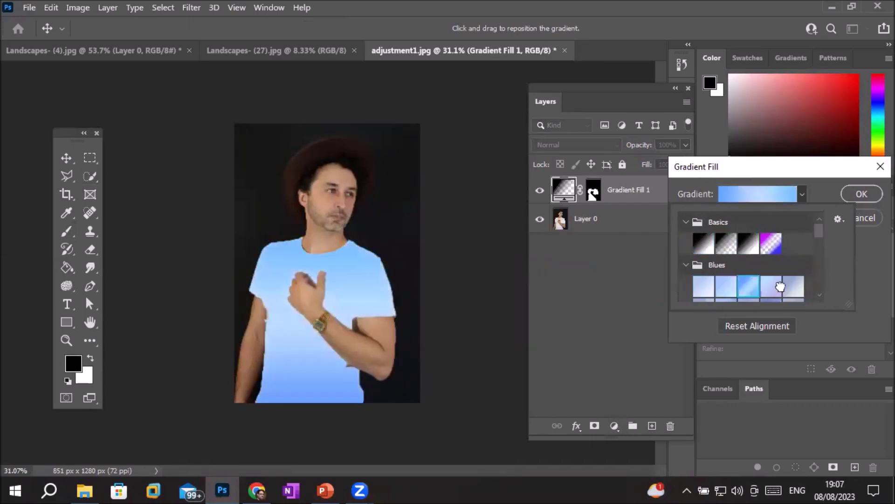
pyautogui.scroll(-5, 751, 273)
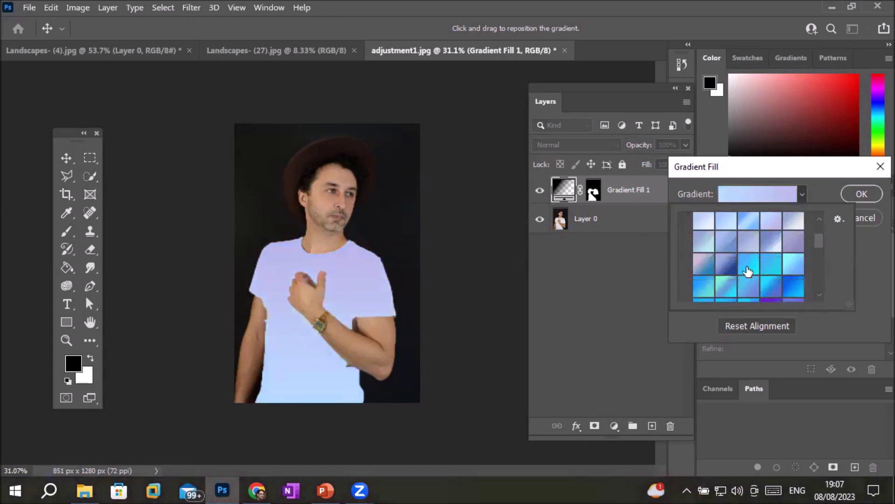
pyautogui.click(726, 260)
pyautogui.click(702, 267)
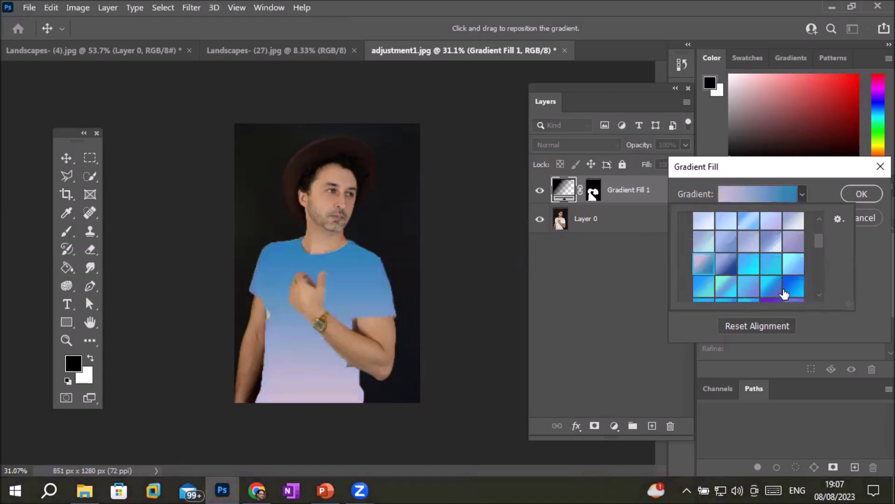
pyautogui.click(775, 287)
pyautogui.scroll(-1, 777, 290)
pyautogui.click(792, 269)
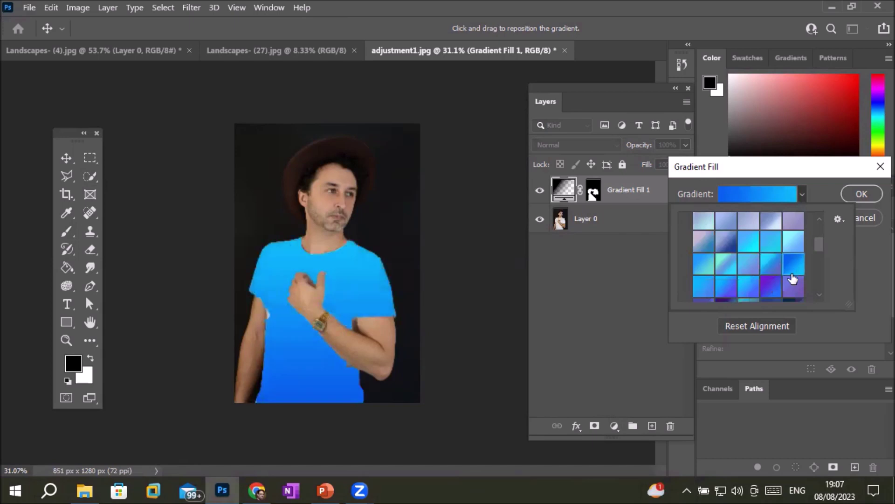
pyautogui.click(790, 289)
pyautogui.click(772, 287)
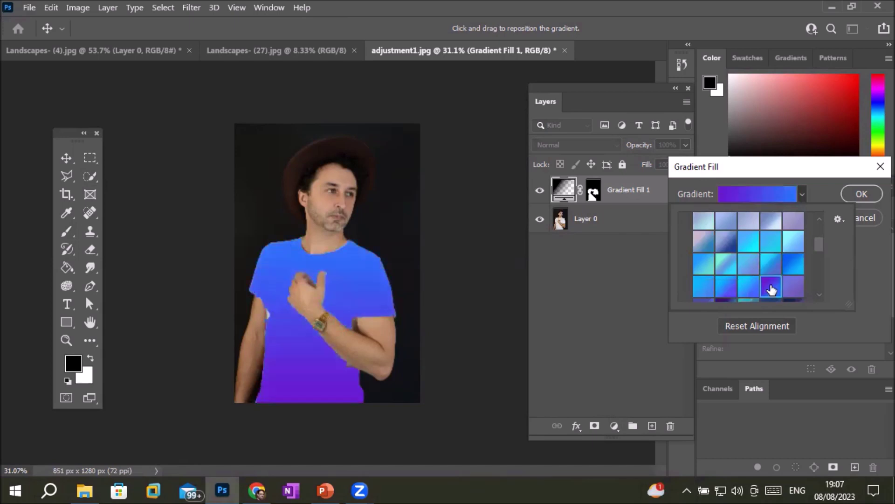
pyautogui.scroll(-3, 774, 290)
pyautogui.click(726, 254)
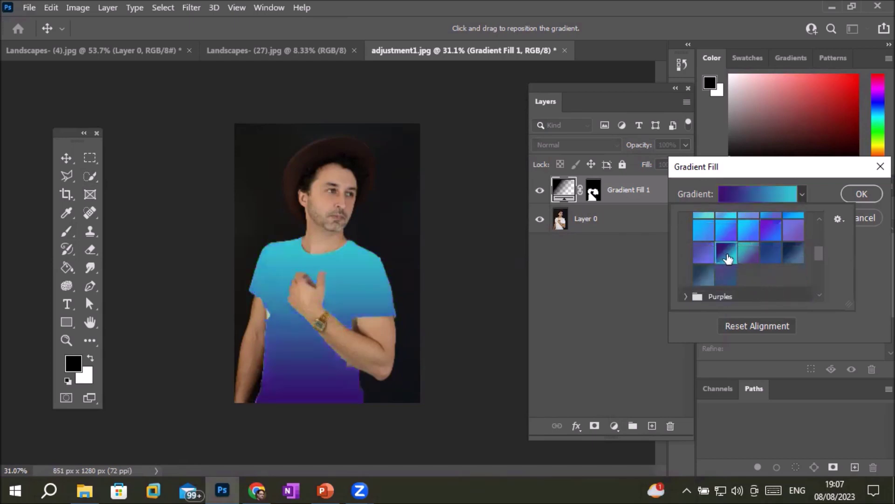
# Try several Purples gradient presets on the T-shirt, including the blue-to-purple ones, and browse the rest of the group.
pyautogui.scroll(-1, 728, 260)
pyautogui.click(686, 263)
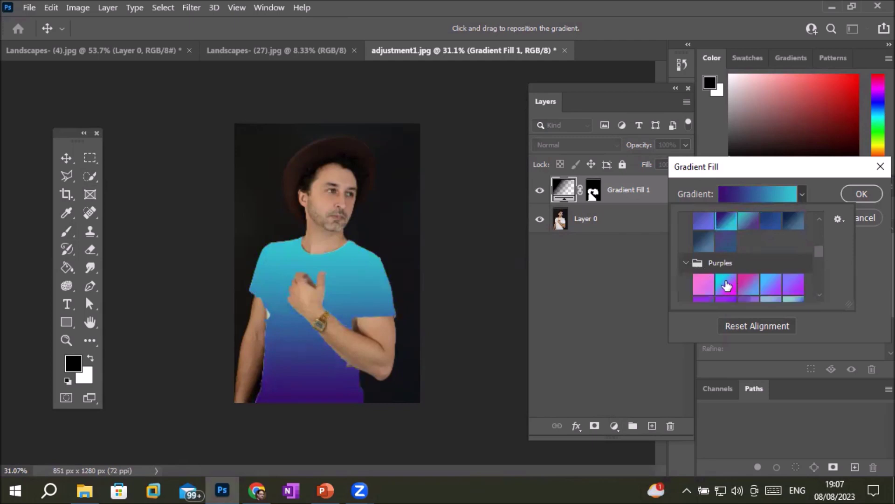
pyautogui.click(730, 285)
pyautogui.click(752, 285)
pyautogui.click(775, 286)
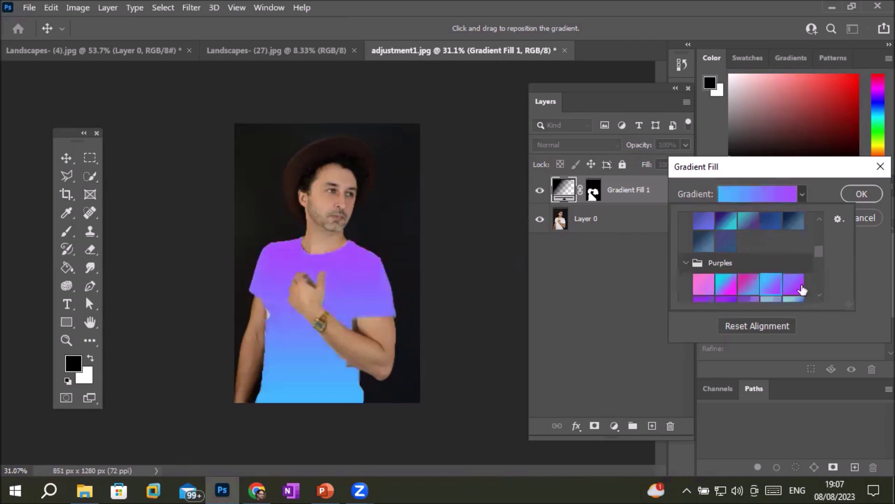
pyautogui.click(795, 286)
pyautogui.scroll(-1, 750, 263)
pyautogui.scroll(-2, 746, 263)
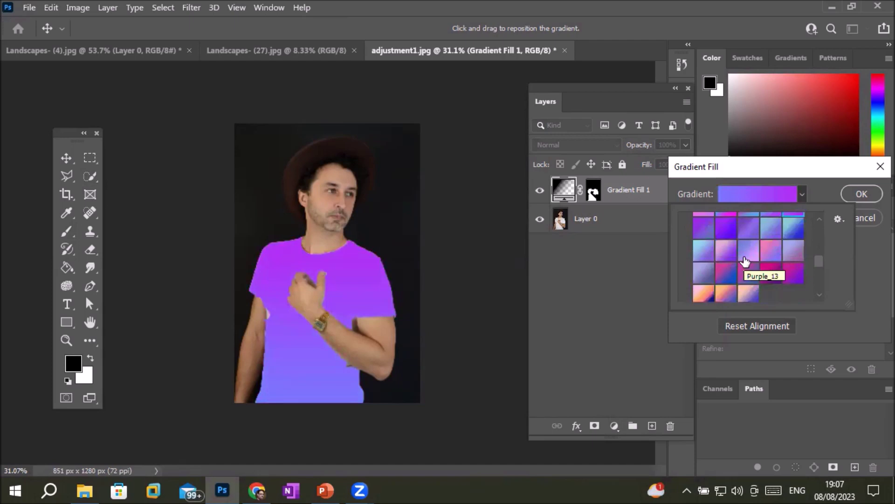
pyautogui.scroll(-2, 745, 262)
pyautogui.scroll(-4, 742, 257)
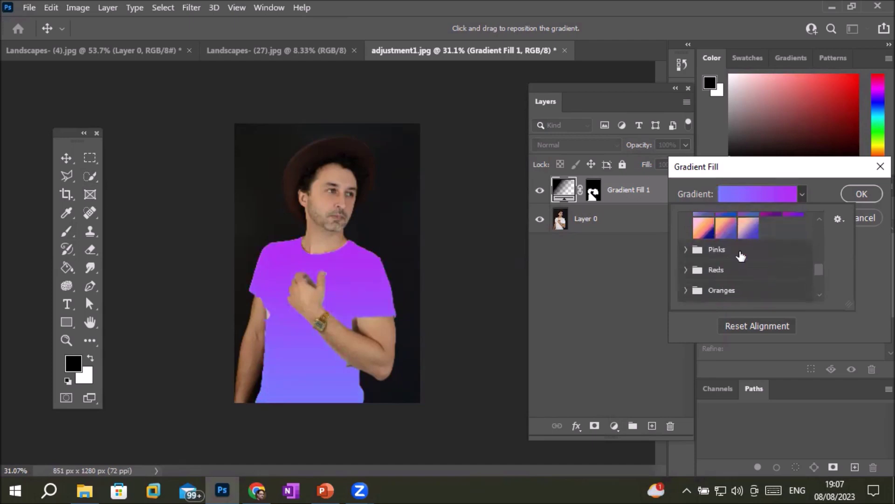
# Compare Oranges gradient presets on the T-shirt and apply the pale yellow-to-magenta one to the Gradient Fill.
pyautogui.click(686, 257)
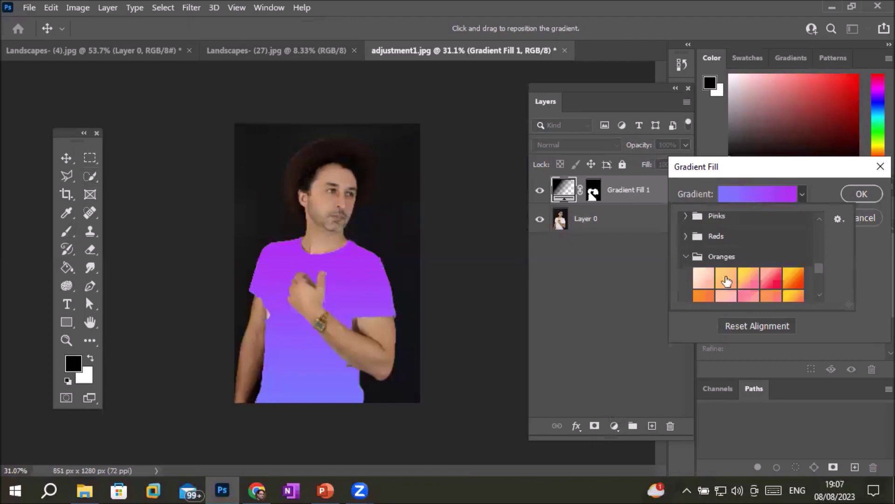
pyautogui.click(730, 282)
pyautogui.click(748, 281)
pyautogui.click(771, 281)
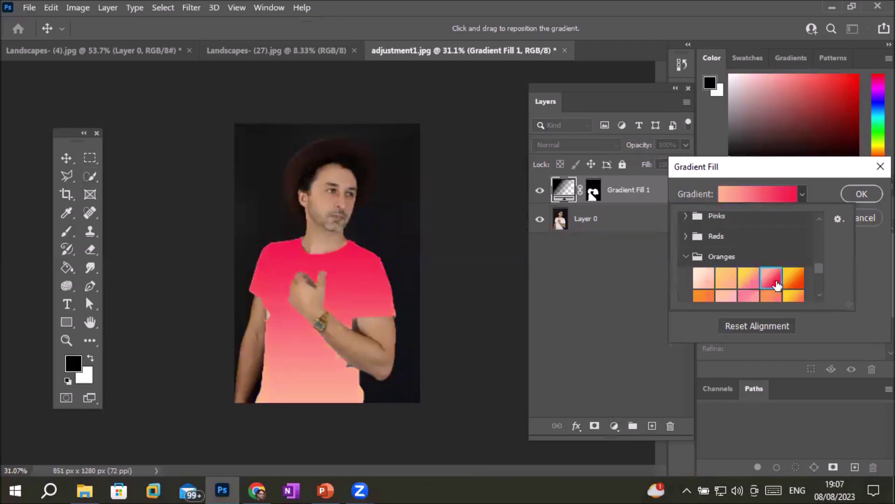
pyautogui.click(794, 280)
pyautogui.click(793, 298)
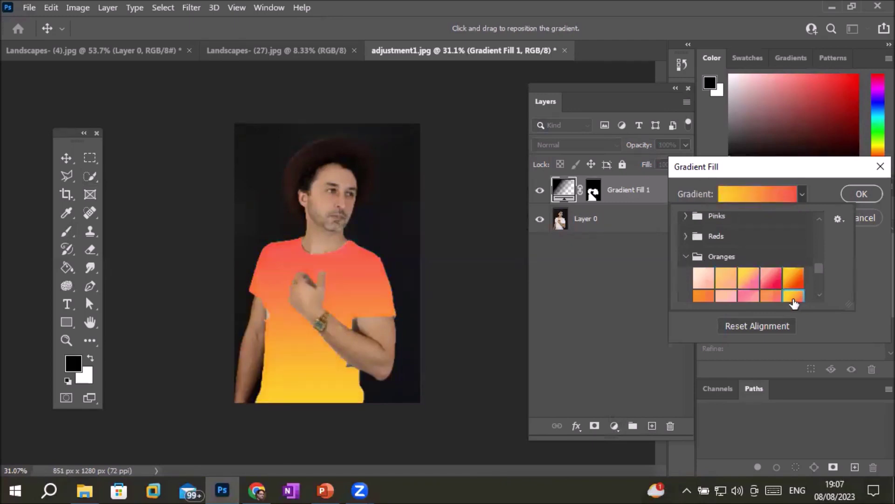
pyautogui.click(765, 299)
pyautogui.scroll(-2, 742, 298)
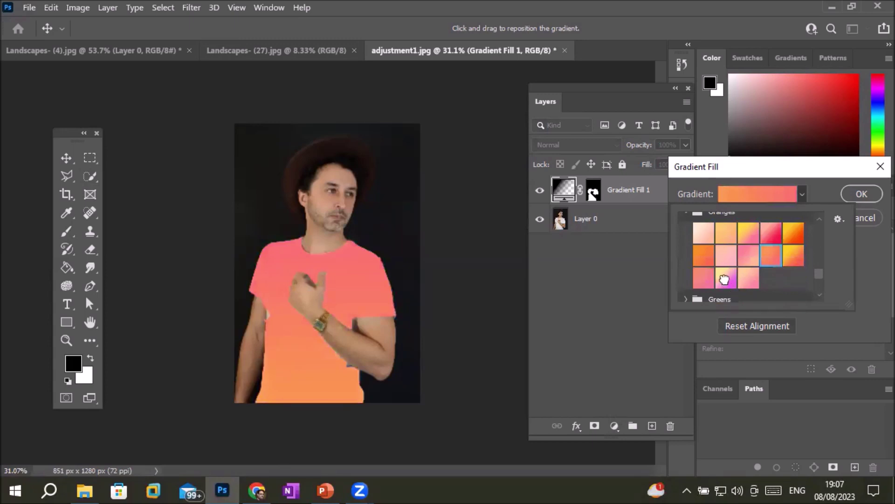
pyautogui.click(725, 282)
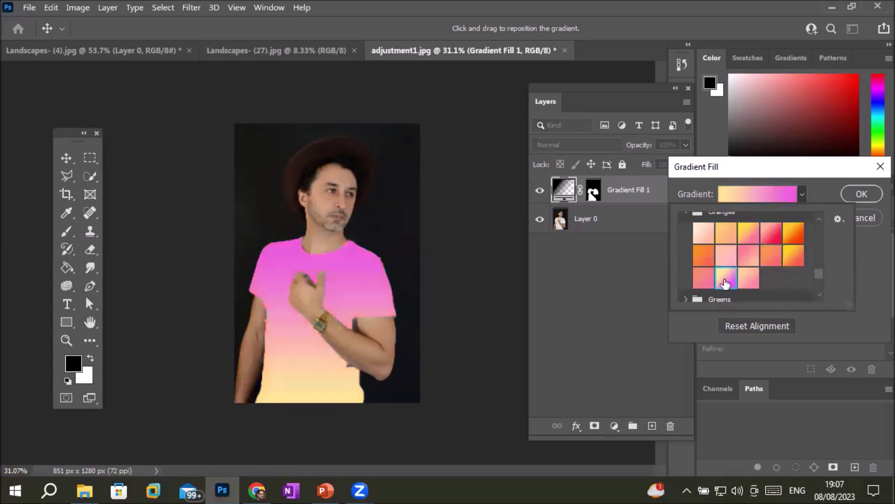
pyautogui.click(869, 194)
pyautogui.click(868, 194)
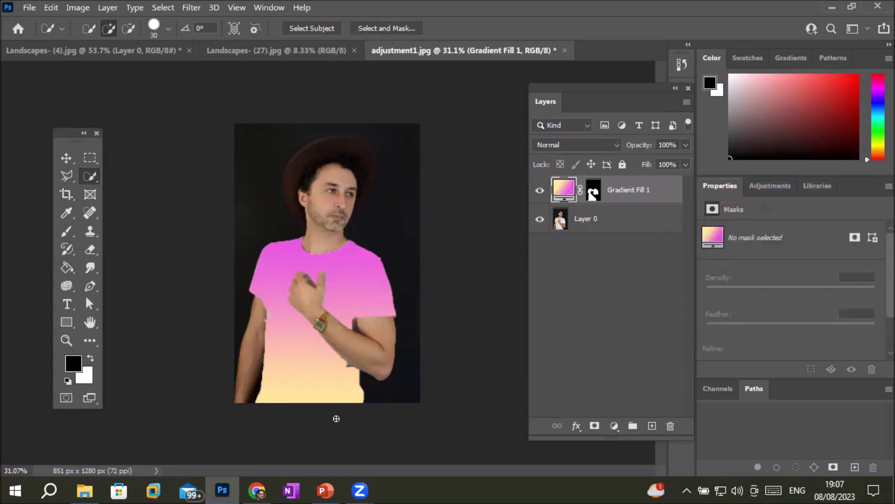
# Paint black on the Gradient Fill 1 layer mask with an enlarged Brush to hide the gradient along the T-shirt's hem.
pyautogui.click(593, 191)
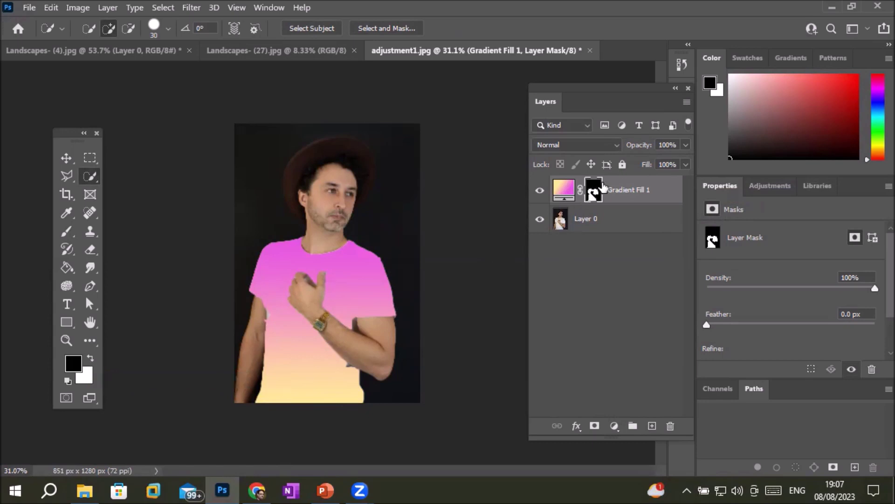
pyautogui.click(563, 190)
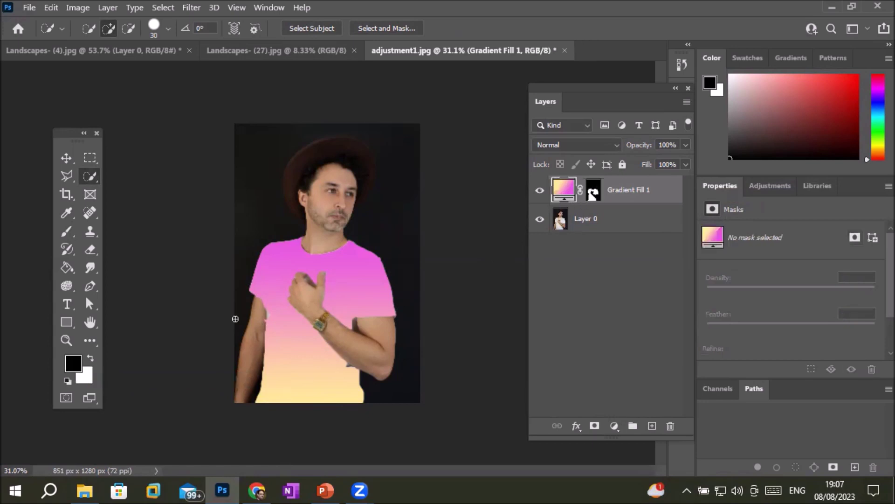
pyautogui.click(68, 232)
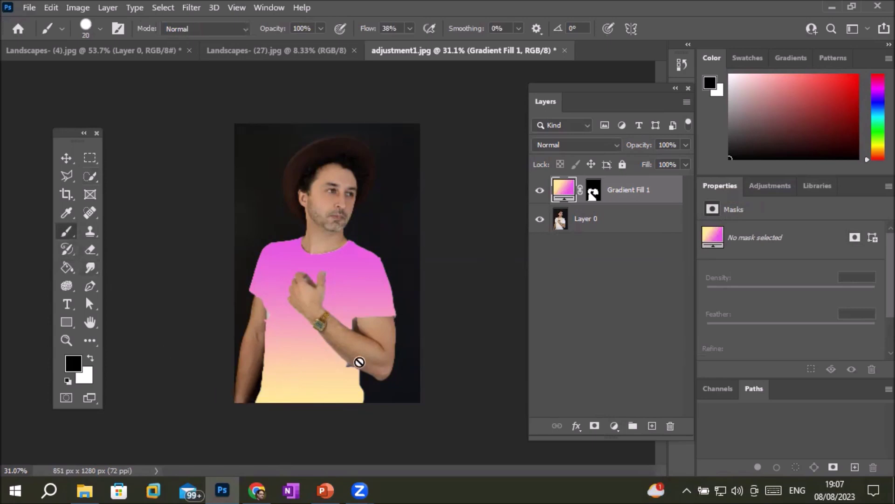
pyautogui.click(598, 191)
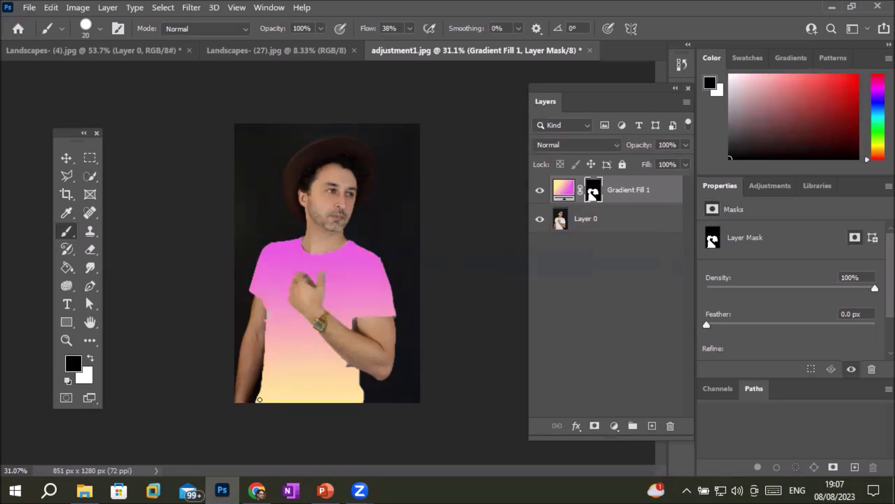
pyautogui.press(']')
pyautogui.press(']')
pyautogui.press(']')
pyautogui.press(']')
pyautogui.press(']')
pyautogui.press(']')
pyautogui.press(']')
pyautogui.press(']')
pyautogui.press(']')
pyautogui.press(']')
pyautogui.moveTo(255, 397); pyautogui.dragTo(407, 395)
# Enlarge the brush to 175 px and paint black on the mask over the rest of the T-shirt to hide the gradient.
pyautogui.press(']')
pyautogui.press(']')
pyautogui.press(']')
pyautogui.press(']')
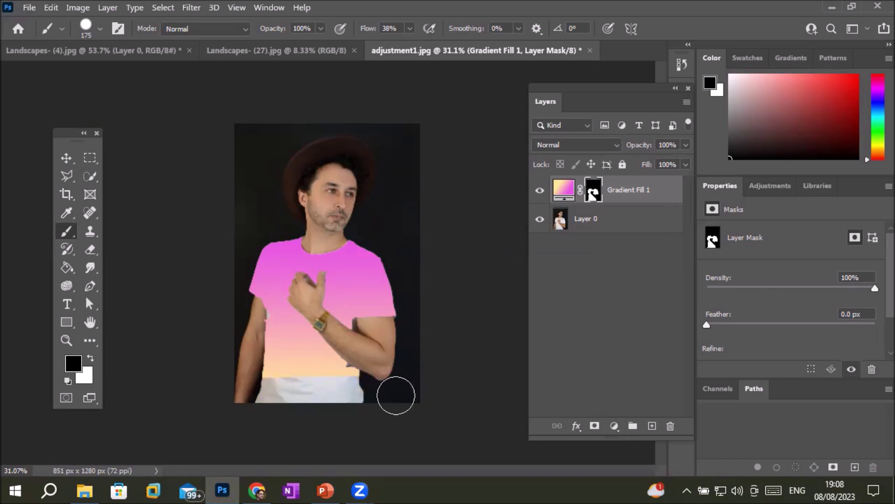
pyautogui.moveTo(256, 289)
pyautogui.mouseDown()
pyautogui.moveTo(327, 261)
pyautogui.moveTo(364, 224)
pyautogui.moveTo(390, 313)
pyautogui.moveTo(310, 343)
pyautogui.moveTo(340, 400)
pyautogui.moveTo(264, 388)
pyautogui.moveTo(291, 253)
pyautogui.moveTo(366, 199)
pyautogui.moveTo(334, 362)
pyautogui.mouseUp()
# Try painting white on the layer mask over the man to reveal the gradient, and undo the strokes.
pyautogui.press('x')
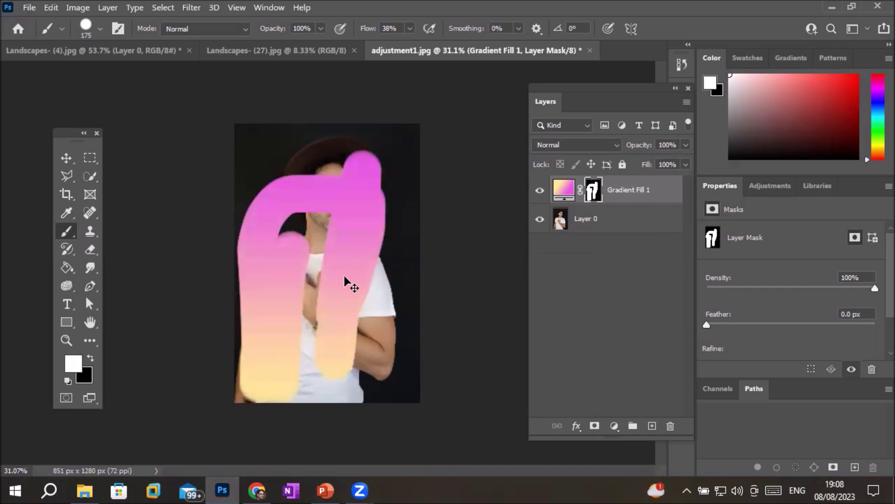
pyautogui.hotkey('ctrl', 'z')
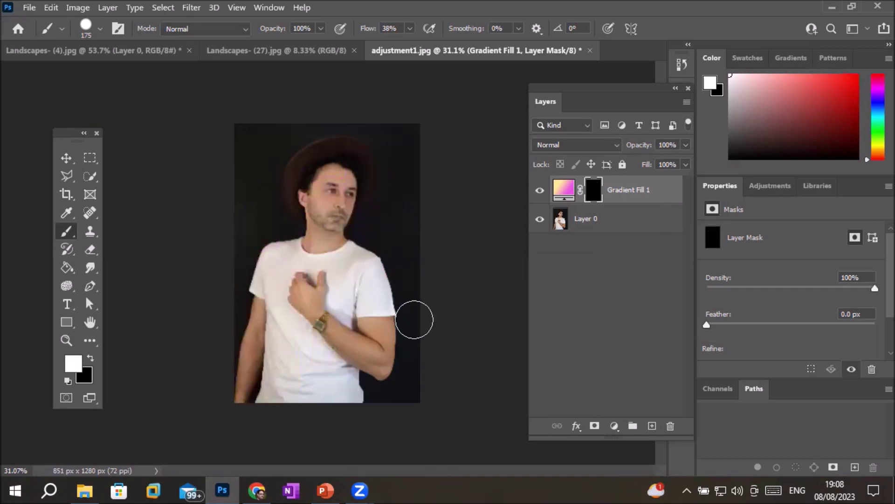
# Delete the whole Gradient Fill 1 layer together with its mask.
pyautogui.click(565, 192)
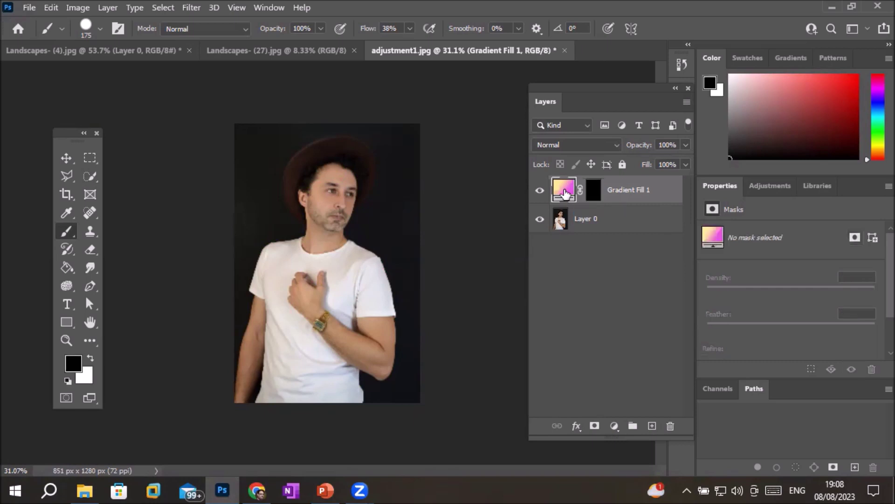
pyautogui.click(672, 426)
pyautogui.click(370, 190)
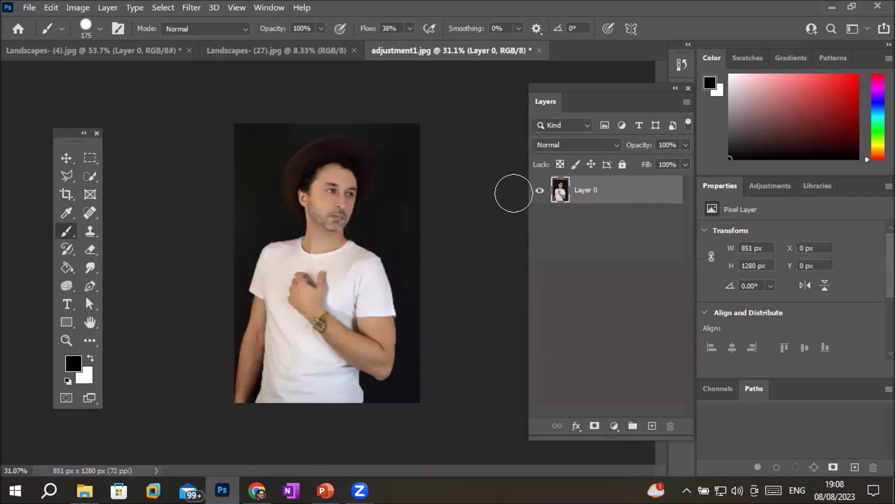
# Select the white T-shirt on Layer 0 with the Quick Selection tool, leaving the man's hand and watch out of the selection.
pyautogui.click(88, 178)
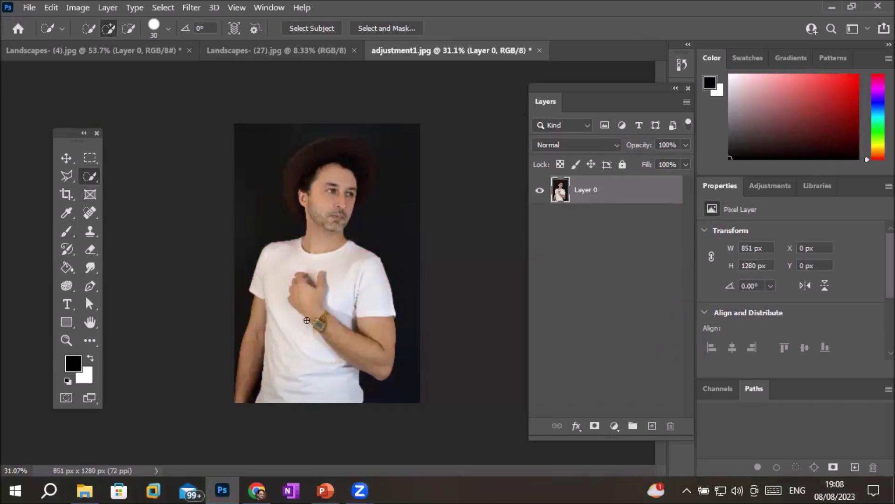
pyautogui.click(304, 376)
pyautogui.moveTo(303, 376)
pyautogui.mouseDown()
pyautogui.moveTo(277, 254)
pyautogui.moveTo(368, 272)
pyautogui.moveTo(321, 322)
pyautogui.mouseUp()
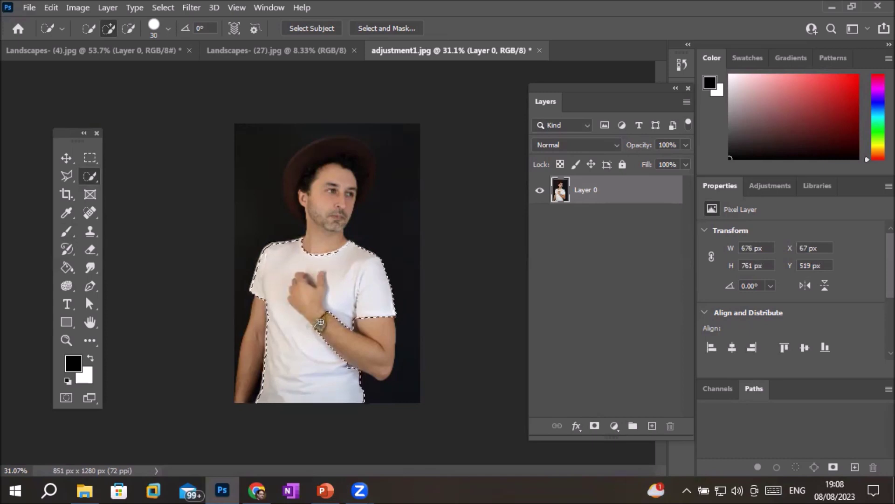
pyautogui.moveTo(321, 322); pyautogui.dragTo(302, 288)
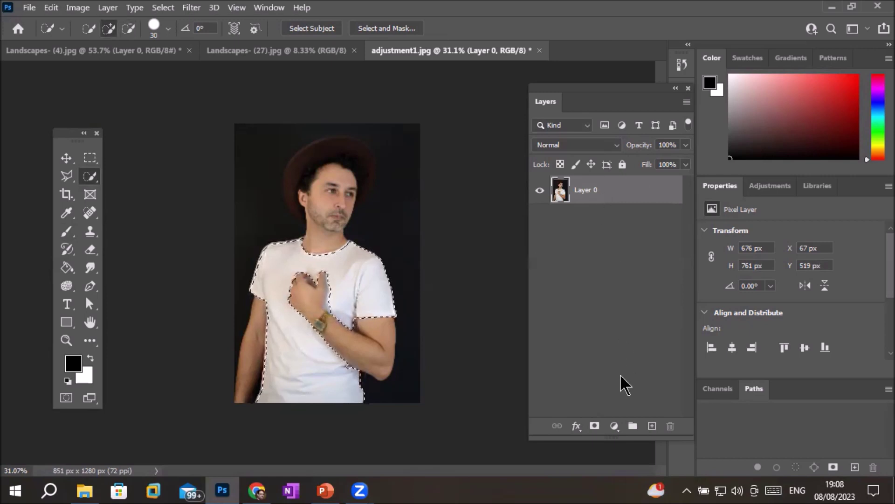
# Add a Pattern fill layer above Layer 0, masked by the T-shirt selection, and move its settings dialog off the photo.
pyautogui.click(614, 426)
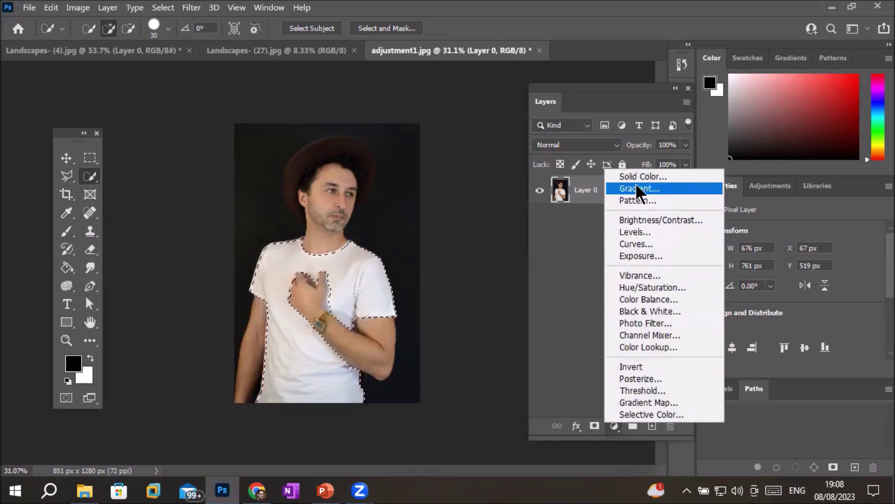
pyautogui.click(645, 200)
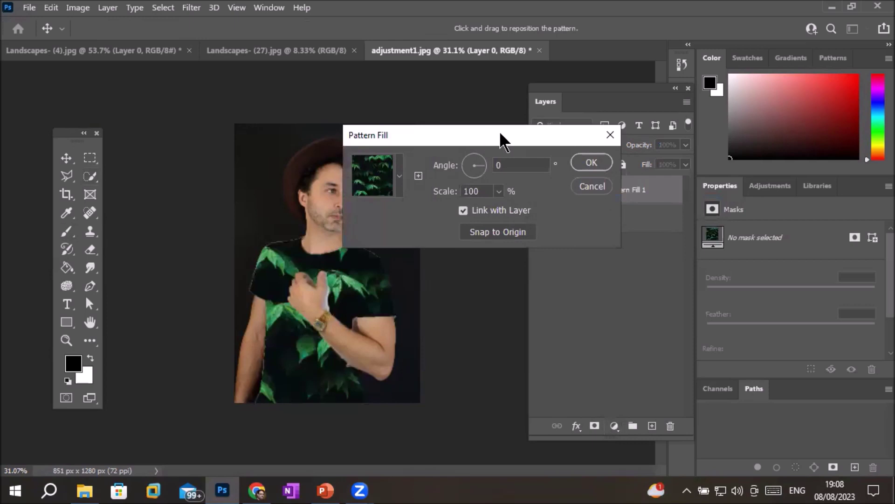
pyautogui.moveTo(500, 132); pyautogui.dragTo(662, 113)
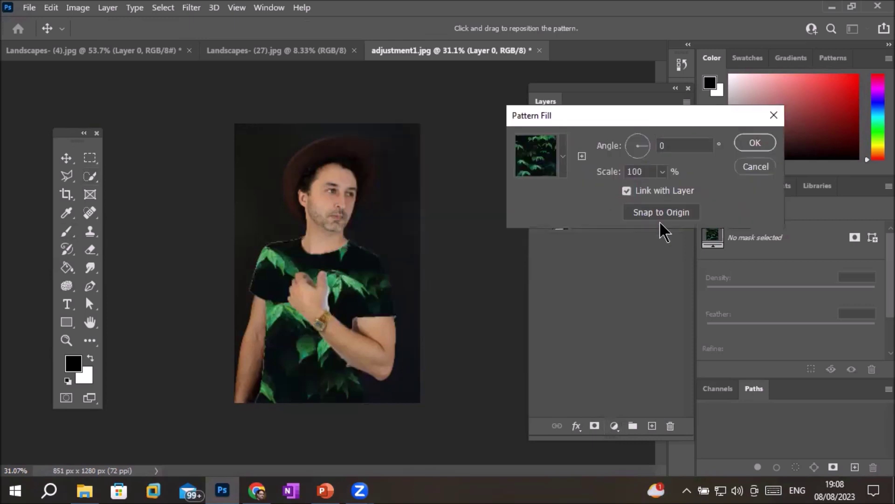
# Try several grass and water patterns on the T-shirt, and apply the red-circle pattern at 100% scale.
pyautogui.click(568, 153)
pyautogui.click(504, 200)
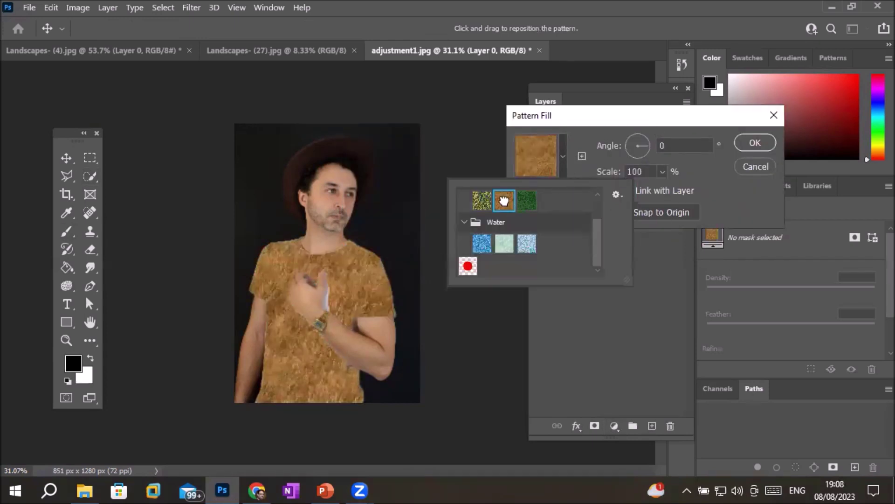
pyautogui.click(481, 200)
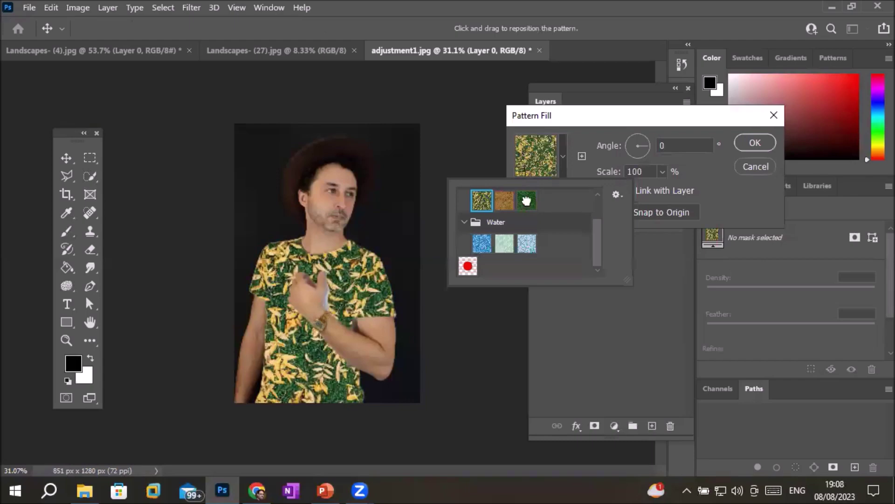
pyautogui.click(525, 200)
pyautogui.click(481, 243)
pyautogui.click(511, 247)
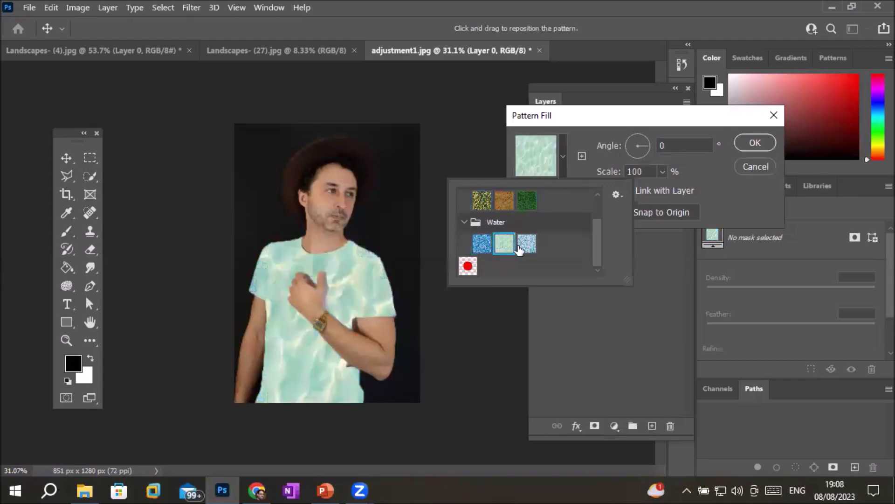
pyautogui.click(468, 268)
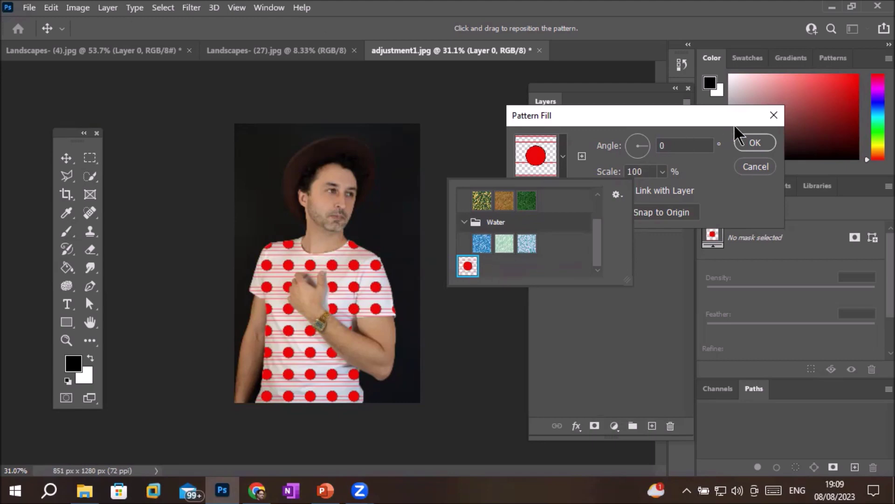
pyautogui.click(756, 143)
pyautogui.click(757, 145)
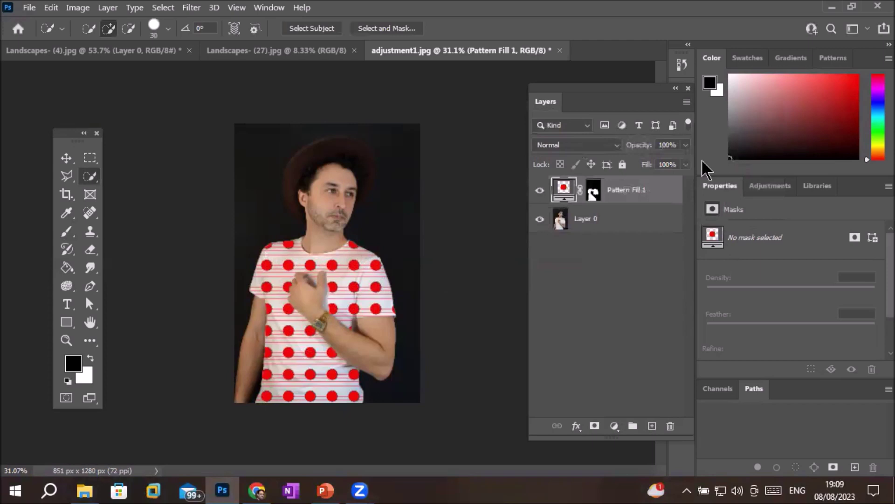
# Paint black with the 175 px brush on the Pattern Fill 1 mask to hide the dots on the T-shirt's side away from the watch.
pyautogui.click(589, 196)
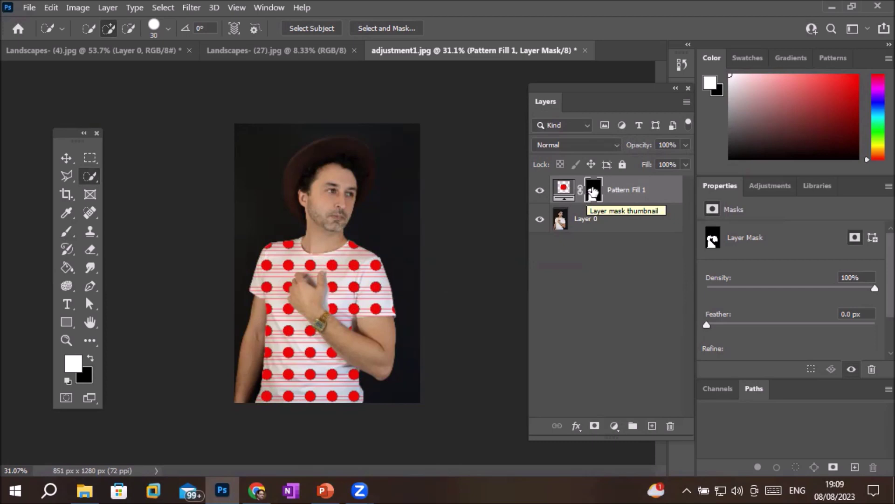
pyautogui.click(91, 359)
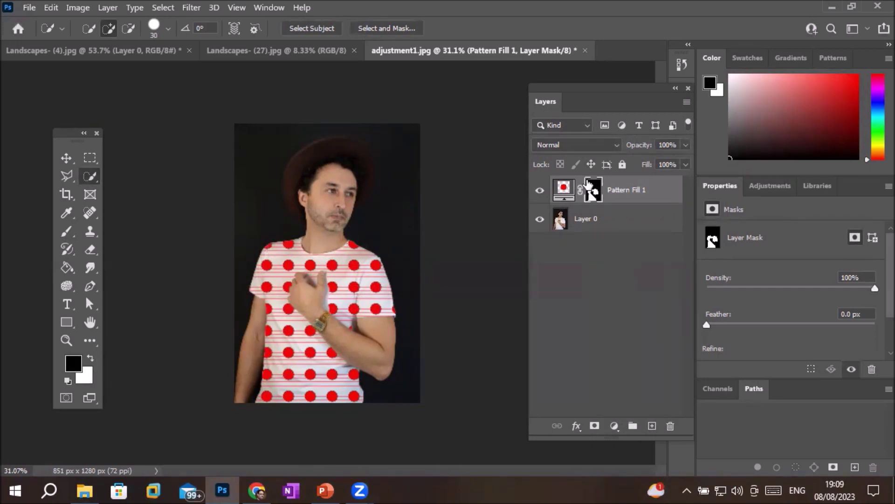
pyautogui.click(66, 232)
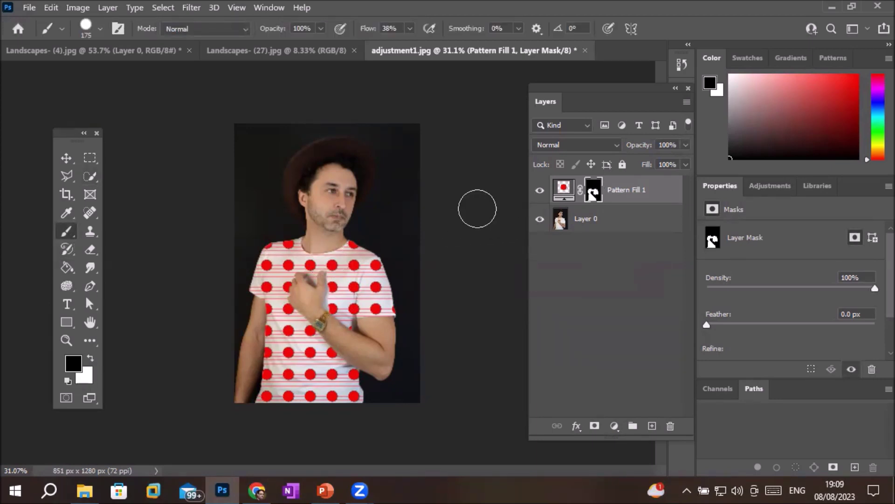
pyautogui.moveTo(279, 245); pyautogui.dragTo(273, 269)
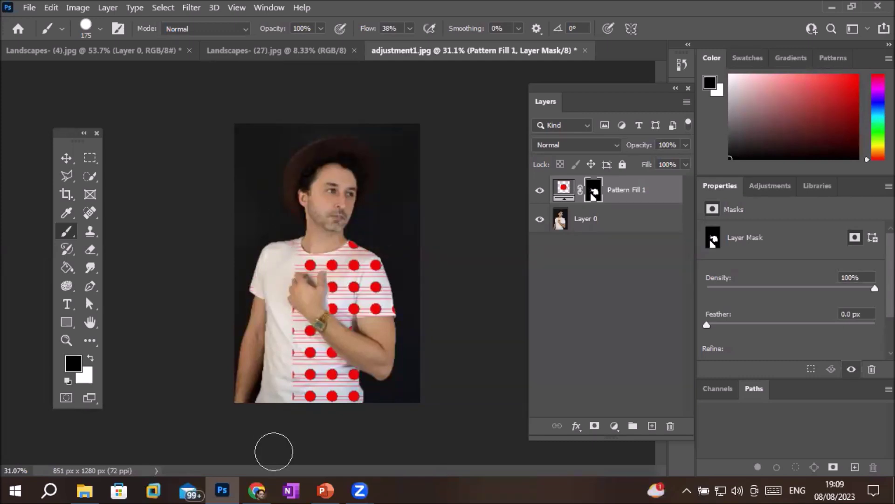
# Try painting white on the mask across the whole photo to reveal the pattern, and undo the mask strokes.
pyautogui.click(91, 358)
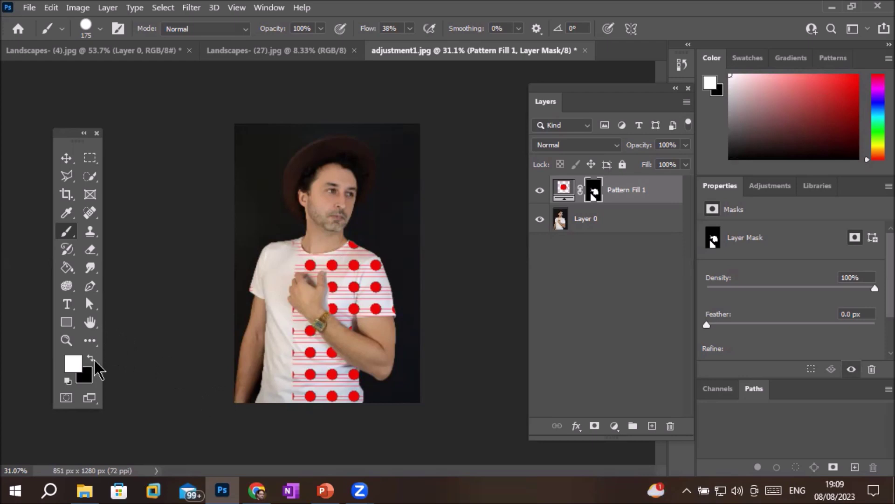
pyautogui.moveTo(258, 373)
pyautogui.mouseDown()
pyautogui.moveTo(256, 252)
pyautogui.moveTo(260, 376)
pyautogui.moveTo(295, 394)
pyautogui.moveTo(308, 266)
pyautogui.moveTo(350, 122)
pyautogui.moveTo(315, 126)
pyautogui.moveTo(398, 394)
pyautogui.mouseUp()
pyautogui.moveTo(261, 144)
pyautogui.mouseDown()
pyautogui.moveTo(396, 156)
pyautogui.moveTo(385, 420)
pyautogui.moveTo(339, 172)
pyautogui.moveTo(365, 288)
pyautogui.mouseUp()
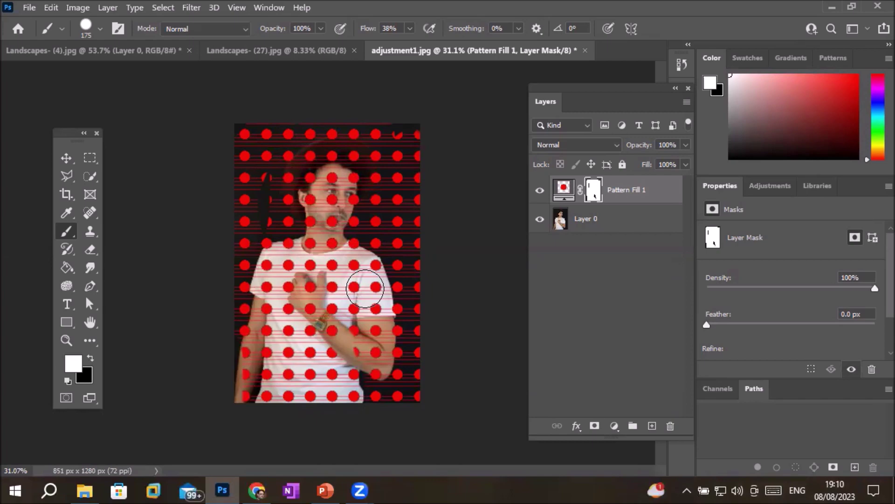
pyautogui.hotkey('ctrl', 'z')
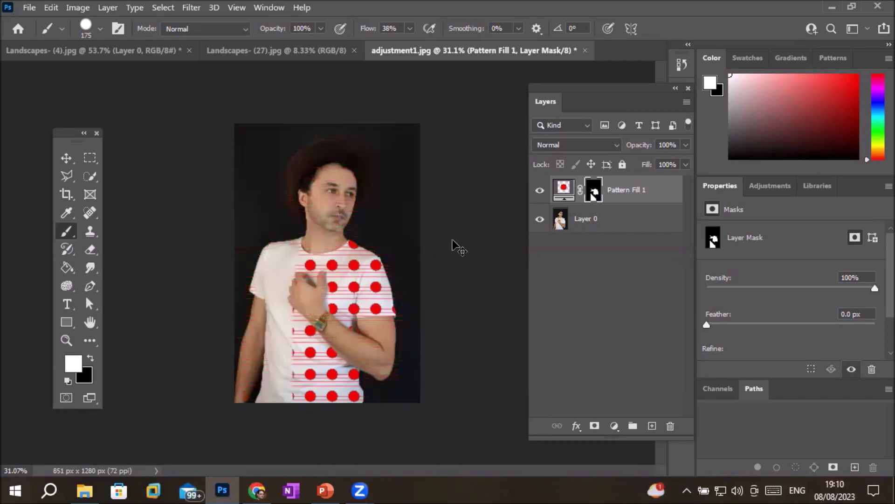
pyautogui.hotkey('ctrl', 'shift', 'z')
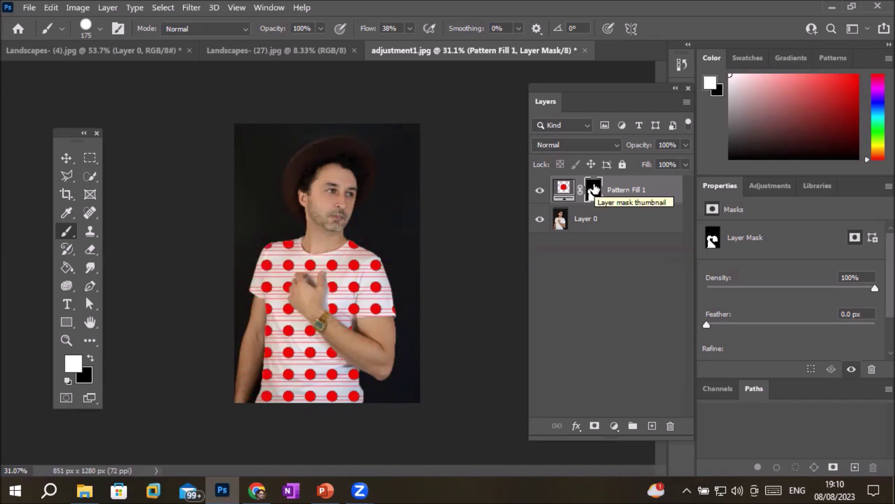
# Try the Darken and Multiply blend modes on Pattern Fill 1, and restore the Normal mode.
pyautogui.click(615, 143)
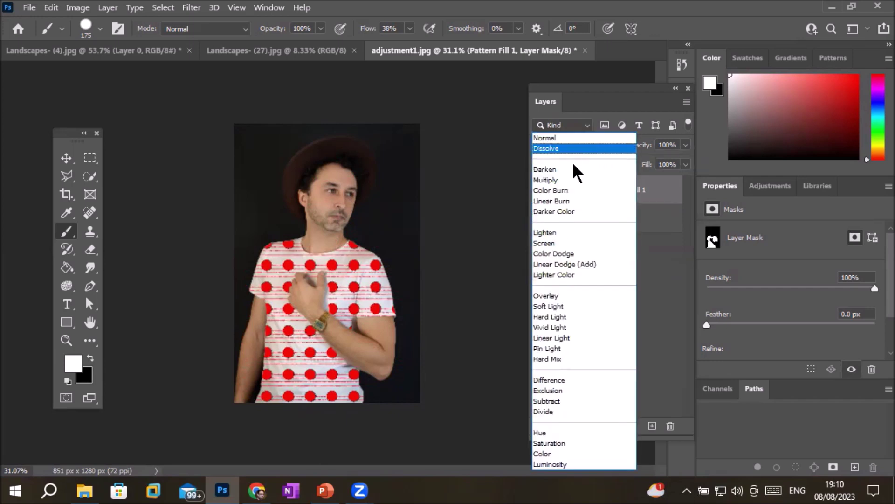
pyautogui.click(570, 169)
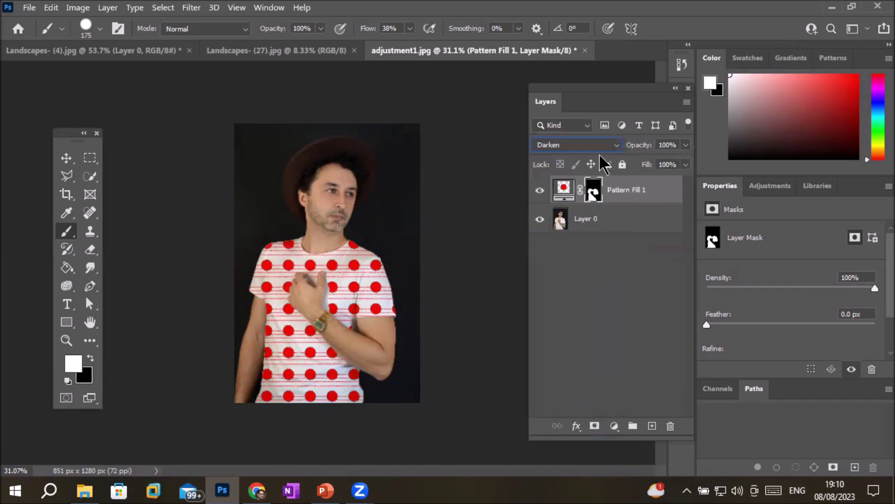
pyautogui.press('Down')
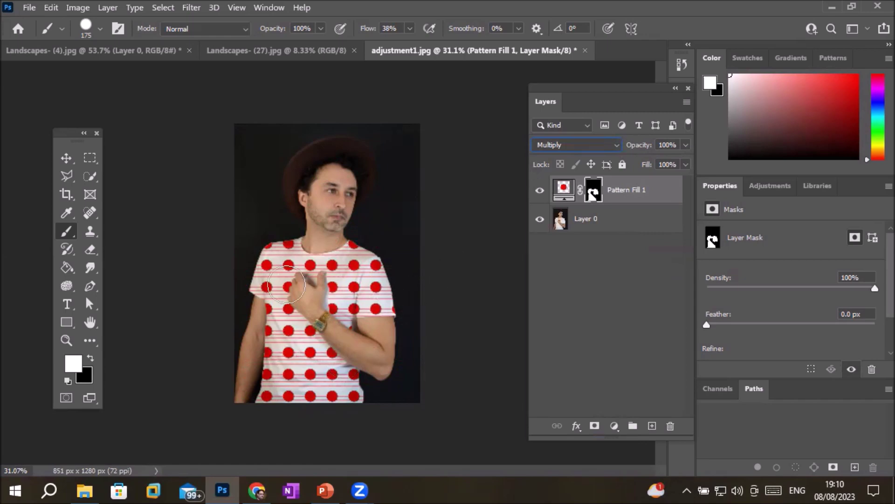
pyautogui.click(64, 161)
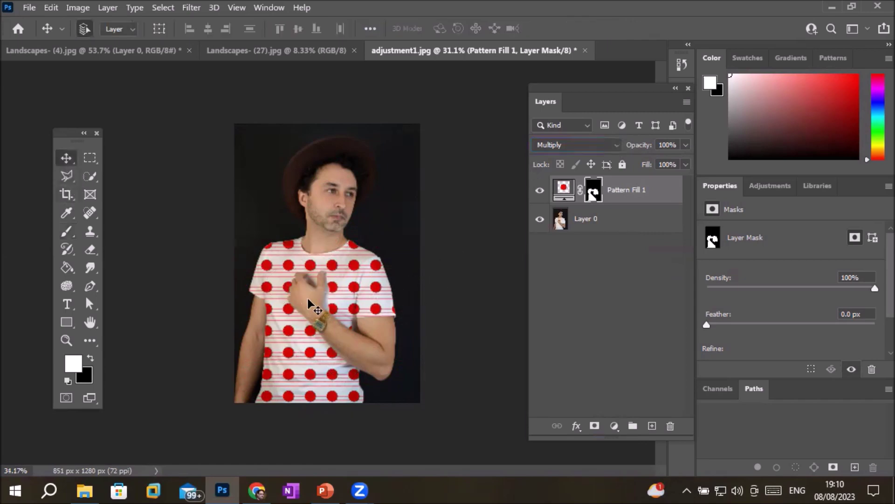
pyautogui.scroll(6, 307, 298)
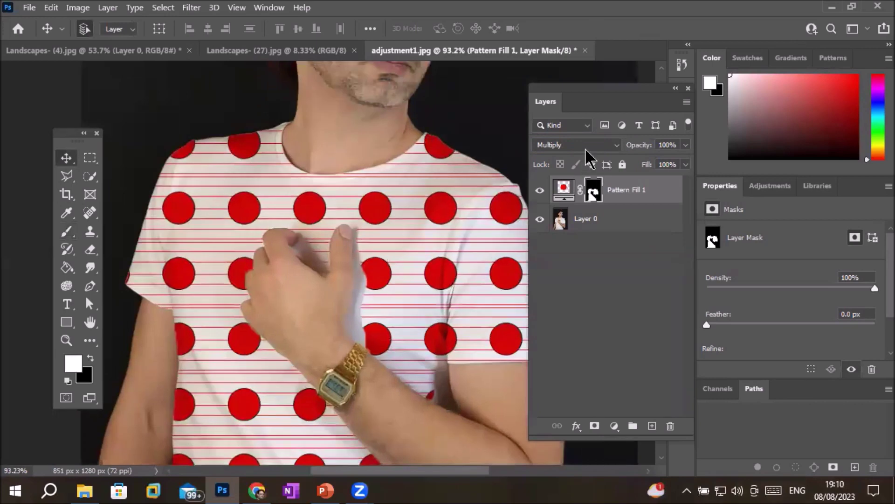
pyautogui.click(614, 145)
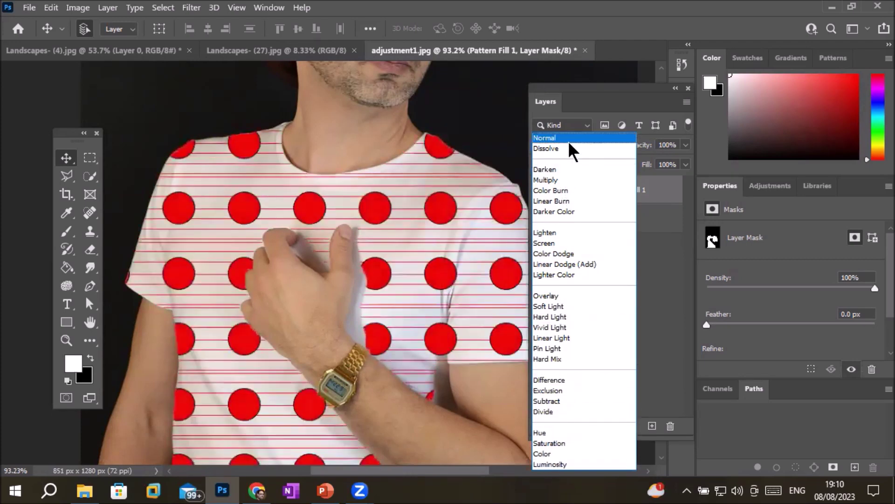
pyautogui.click(568, 142)
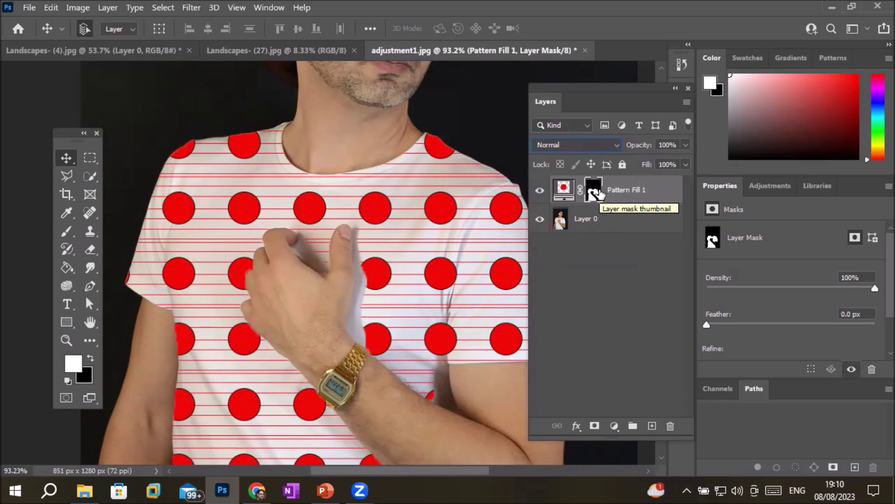
# Change the pattern of Pattern Fill 1 to yellow leaves on green grass, keeping the blend mode at Normal.
pyautogui.doubleClick(563, 187)
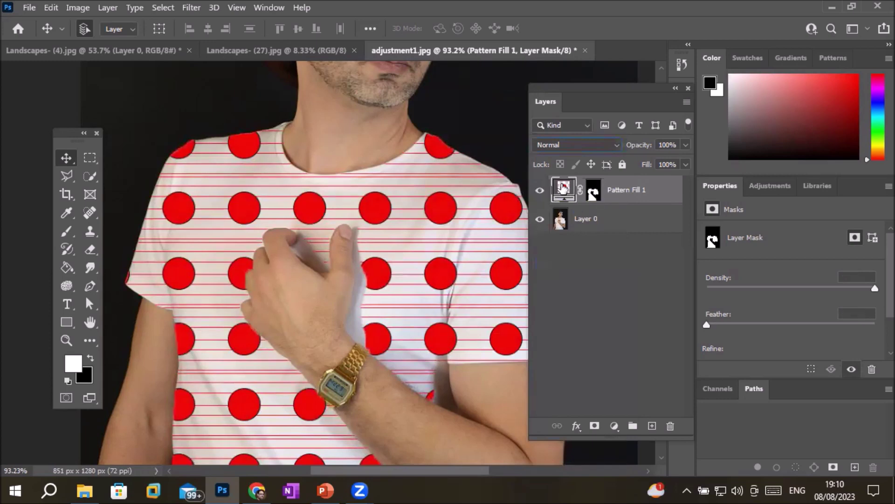
pyautogui.click(563, 157)
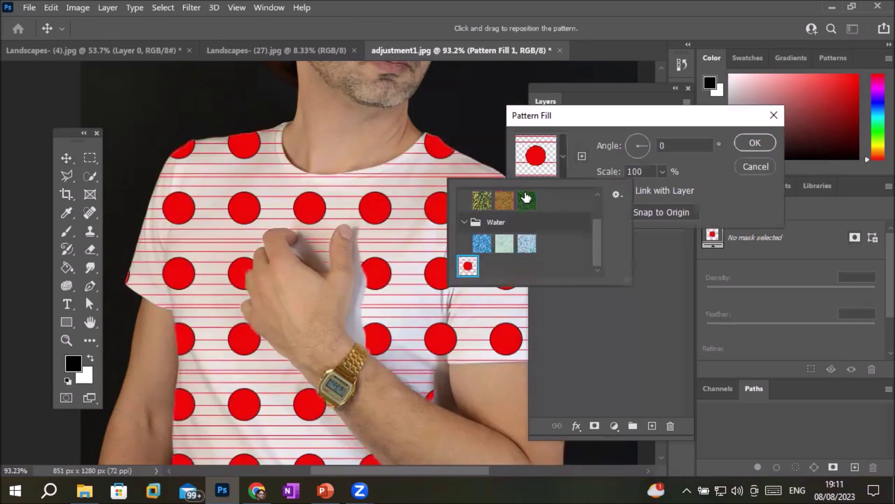
pyautogui.click(502, 202)
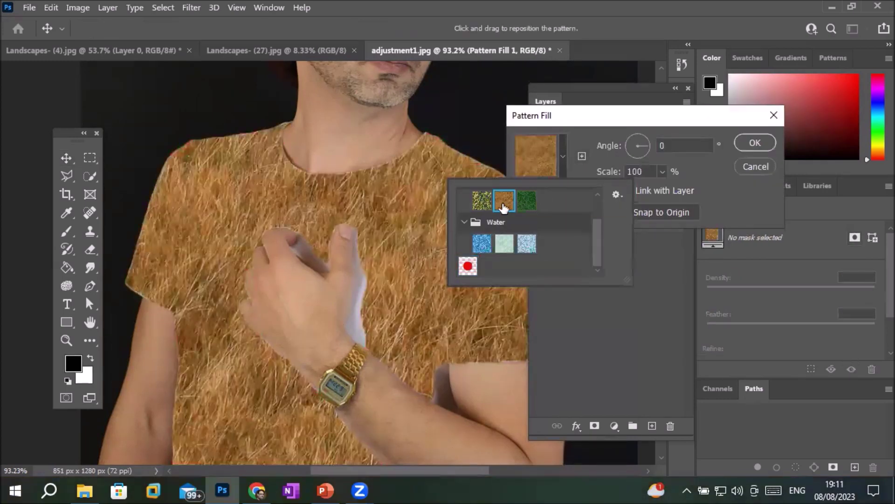
pyautogui.click(481, 200)
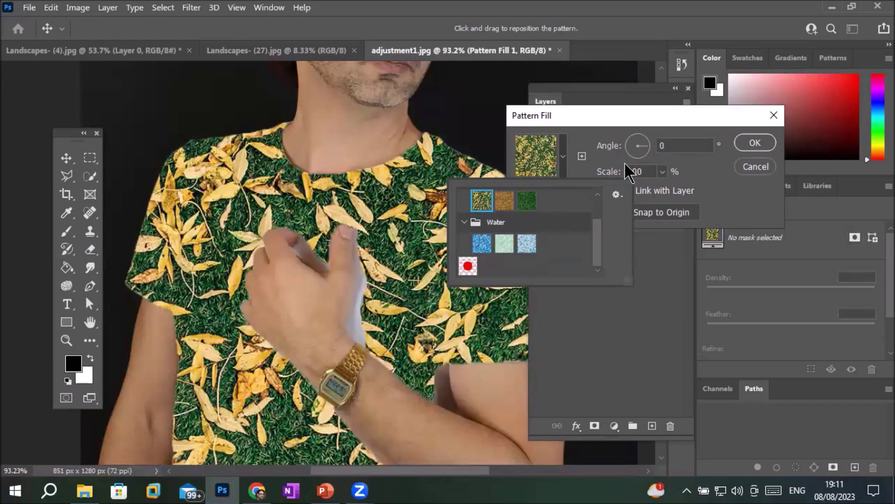
pyautogui.click(762, 145)
pyautogui.click(762, 144)
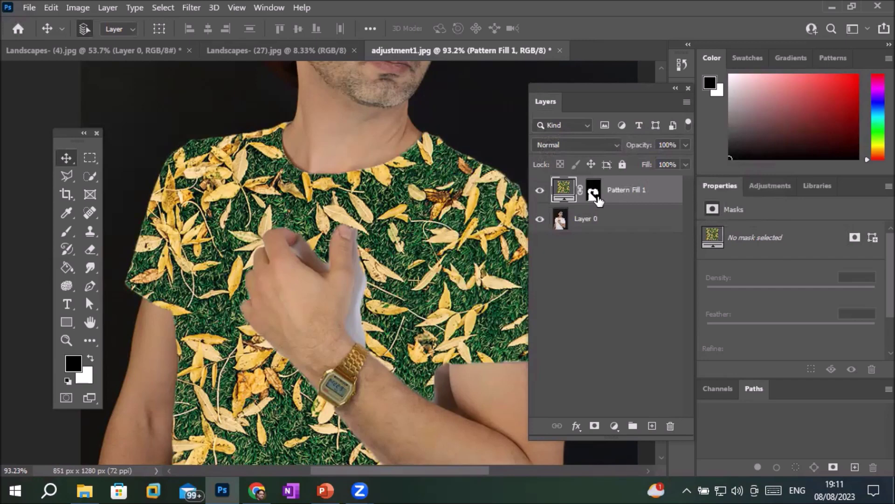
pyautogui.click(618, 145)
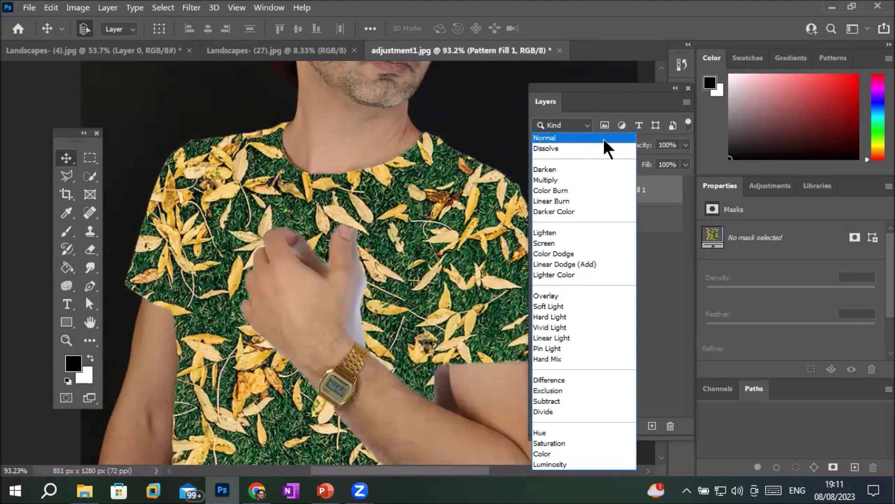
pyautogui.click(603, 138)
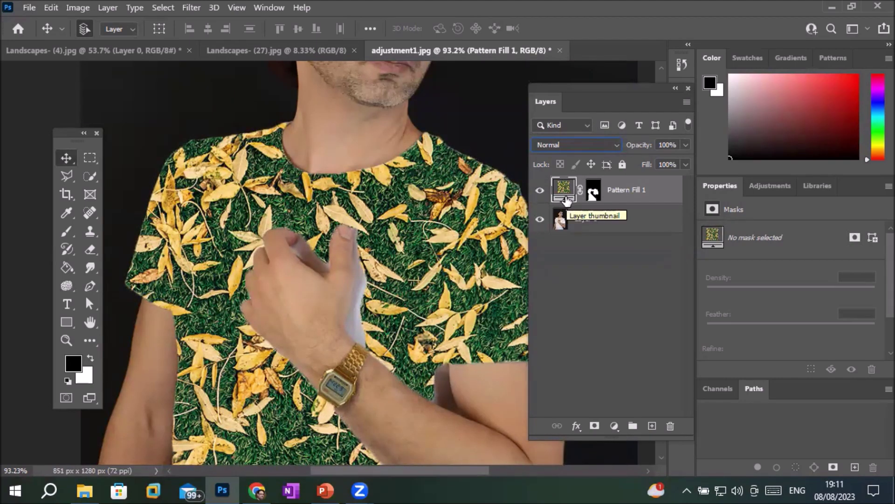
# Try painting black on the layer mask below the collar to hide the leaf pattern, and undo the stroke.
pyautogui.click(592, 192)
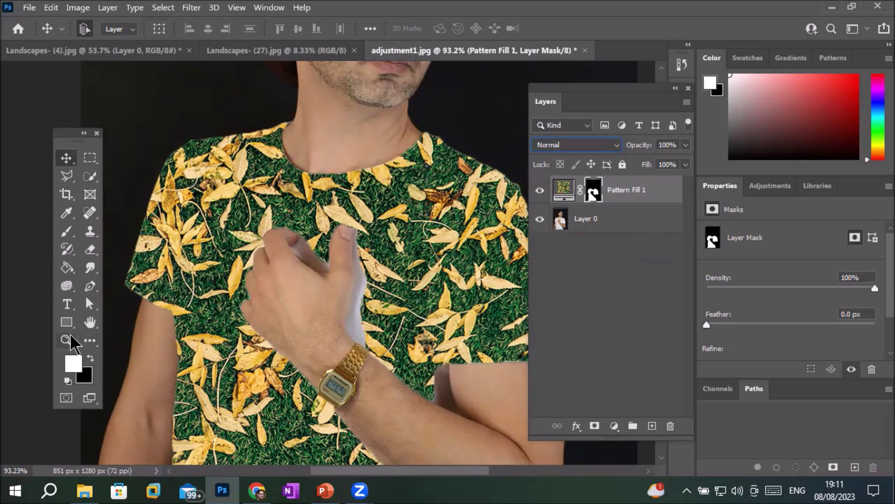
pyautogui.click(70, 232)
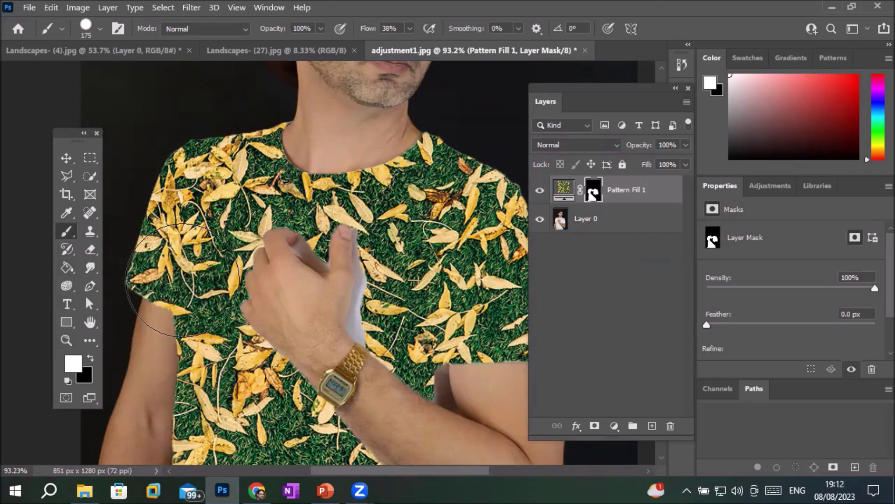
pyautogui.click(90, 358)
pyautogui.moveTo(365, 144); pyautogui.dragTo(325, 186)
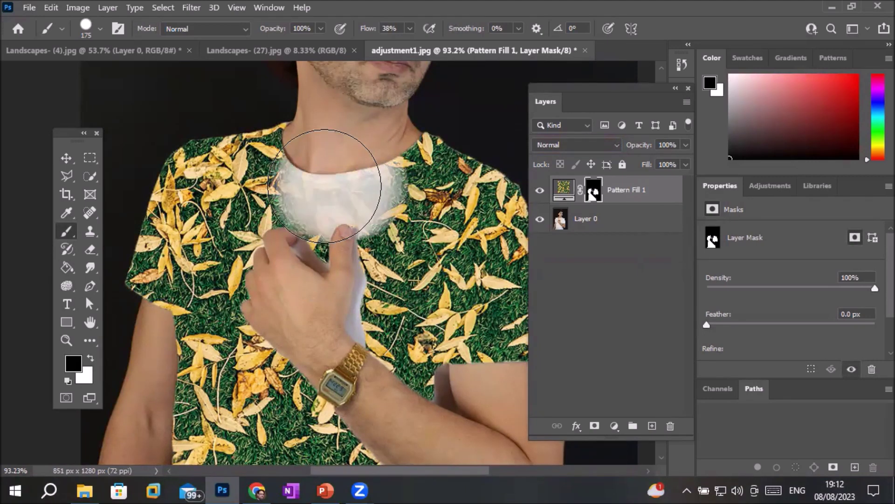
pyautogui.hotkey('ctrl', 'z')
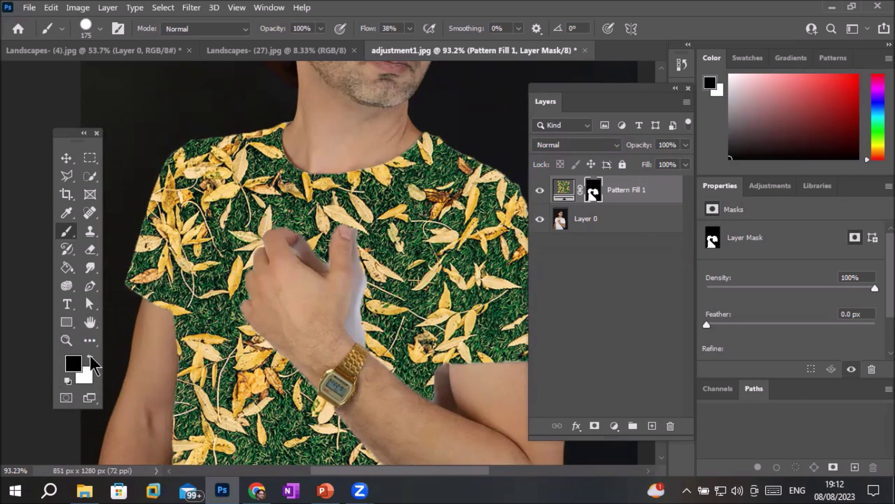
# Paint white on the layer mask over the man's neck and fingers to extend the leaf pattern onto them.
pyautogui.click(91, 359)
pyautogui.moveTo(297, 242)
pyautogui.mouseDown()
pyautogui.moveTo(300, 144)
pyautogui.moveTo(343, 175)
pyautogui.moveTo(382, 135)
pyautogui.moveTo(284, 121)
pyautogui.moveTo(383, 158)
pyautogui.moveTo(336, 247)
pyautogui.moveTo(343, 229)
pyautogui.mouseUp()
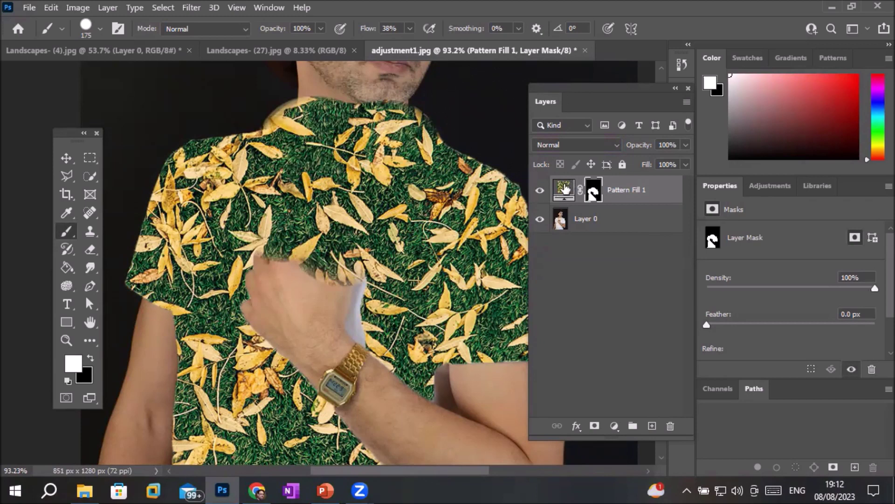
# Paint black on Pattern Fill 1's layer mask to expose the white T-shirt, and paint white to bring the leaf pattern back.
pyautogui.click(91, 358)
pyautogui.moveTo(342, 117)
pyautogui.mouseDown()
pyautogui.moveTo(318, 116)
pyautogui.moveTo(354, 117)
pyautogui.moveTo(303, 107)
pyautogui.moveTo(459, 125)
pyautogui.moveTo(458, 172)
pyautogui.moveTo(340, 249)
pyautogui.moveTo(326, 322)
pyautogui.moveTo(303, 200)
pyautogui.moveTo(484, 250)
pyautogui.moveTo(464, 320)
pyautogui.moveTo(434, 341)
pyautogui.mouseUp()
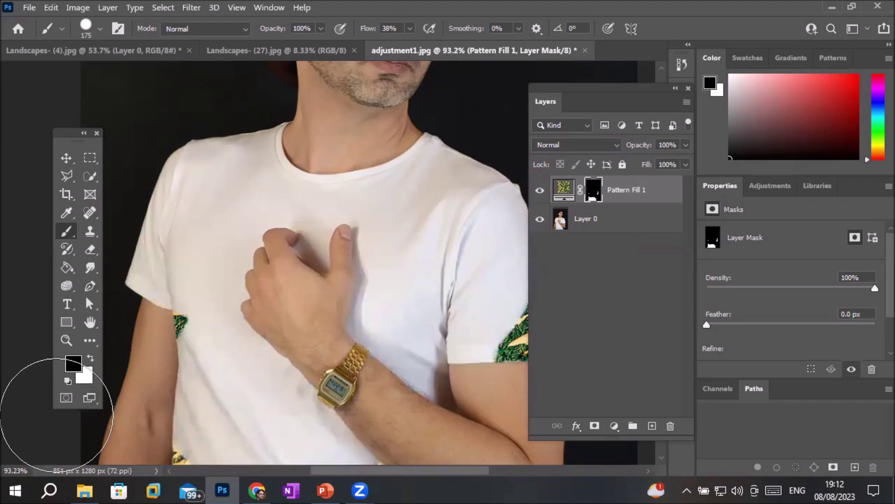
pyautogui.click(91, 359)
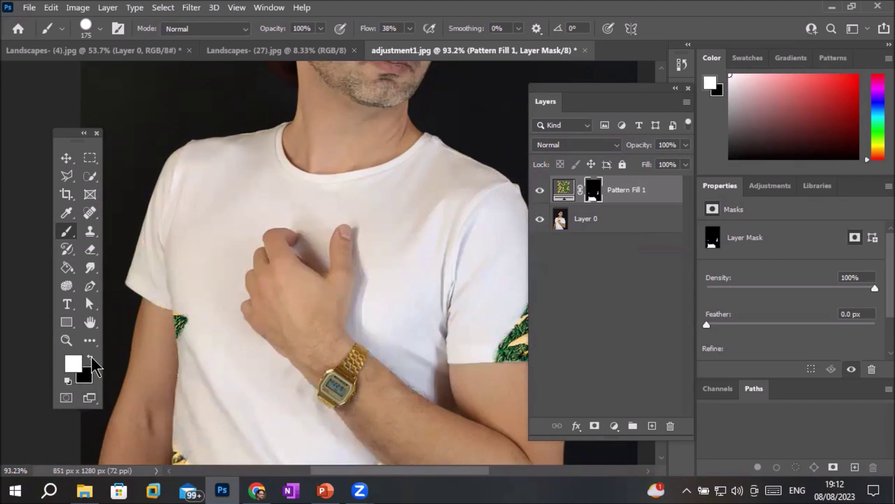
pyautogui.moveTo(260, 390)
pyautogui.mouseDown()
pyautogui.moveTo(230, 224)
pyautogui.moveTo(149, 261)
pyautogui.moveTo(238, 166)
pyautogui.moveTo(467, 279)
pyautogui.moveTo(429, 369)
pyautogui.moveTo(317, 335)
pyautogui.moveTo(342, 402)
pyautogui.moveTo(285, 445)
pyautogui.moveTo(258, 441)
pyautogui.mouseUp()
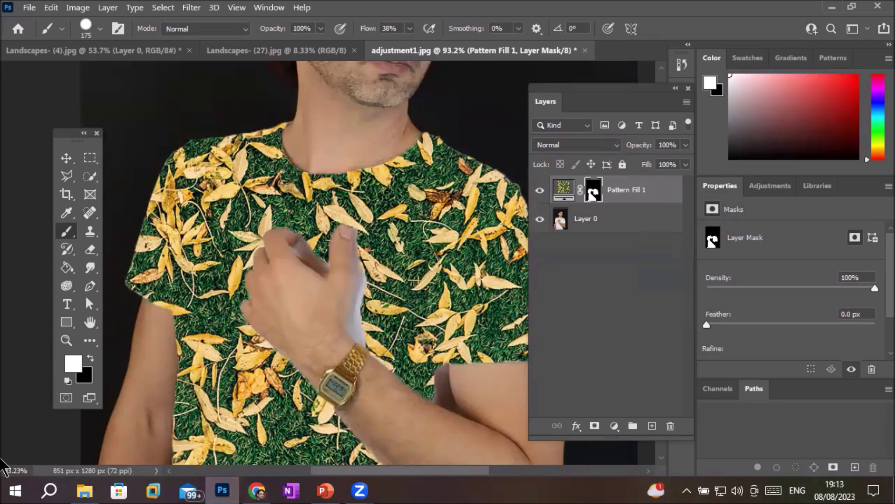
# Inspect the patterned shirt, disabling and re-enabling Pattern Fill 1's layer mask to compare the fill with and without it.
pyautogui.scroll(-5, 3, 443)
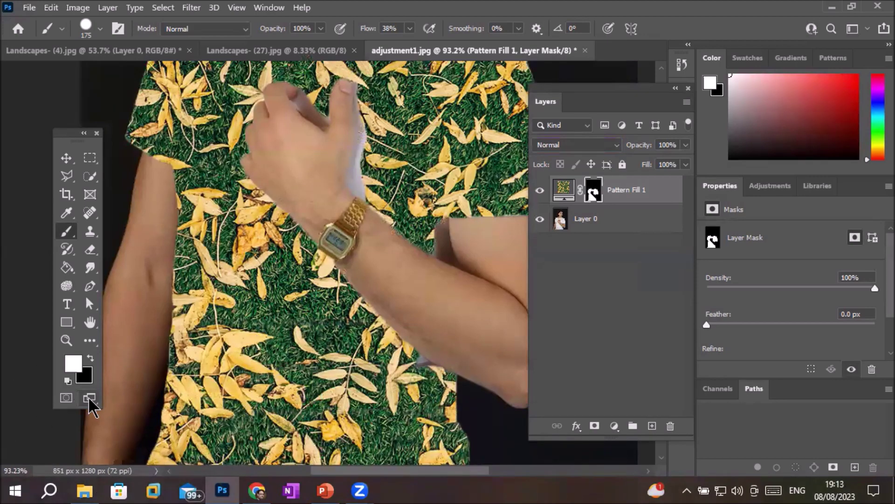
pyautogui.scroll(-2, 226, 366)
pyautogui.scroll(-3, 226, 366)
pyautogui.scroll(4, 159, 380)
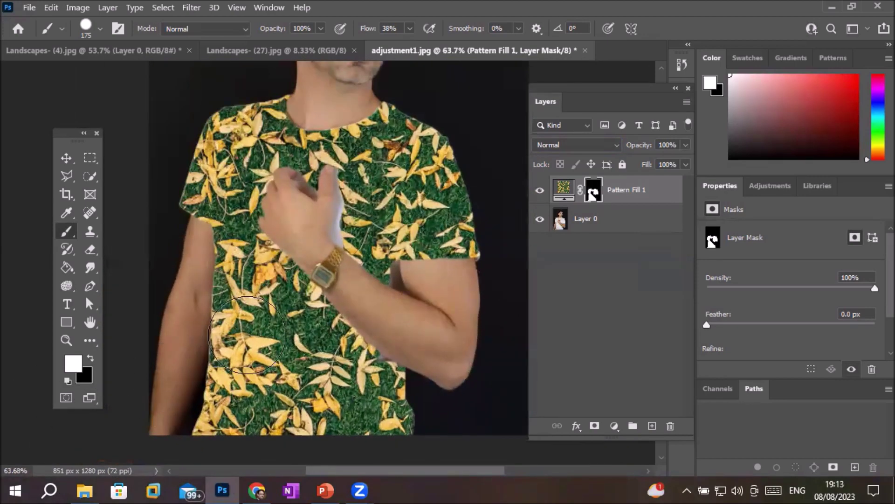
pyautogui.scroll(-4, 257, 321)
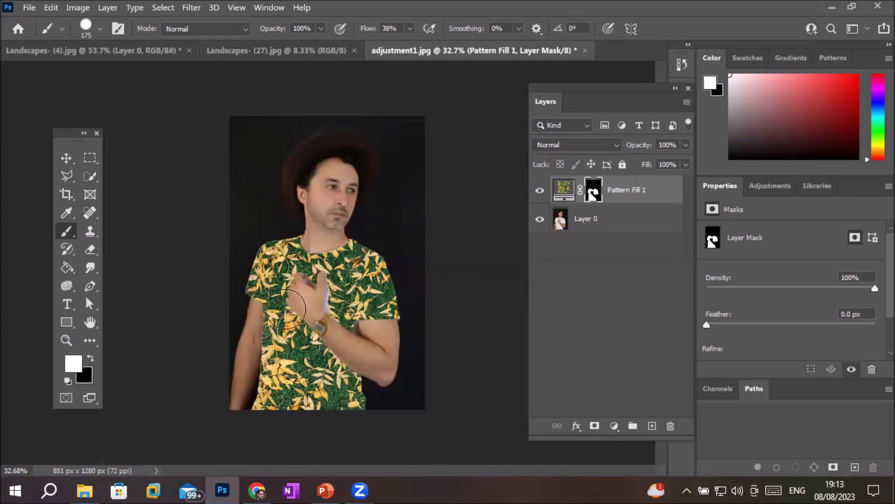
pyautogui.keyDown('shift'); pyautogui.click(595, 195); pyautogui.keyUp('shift')
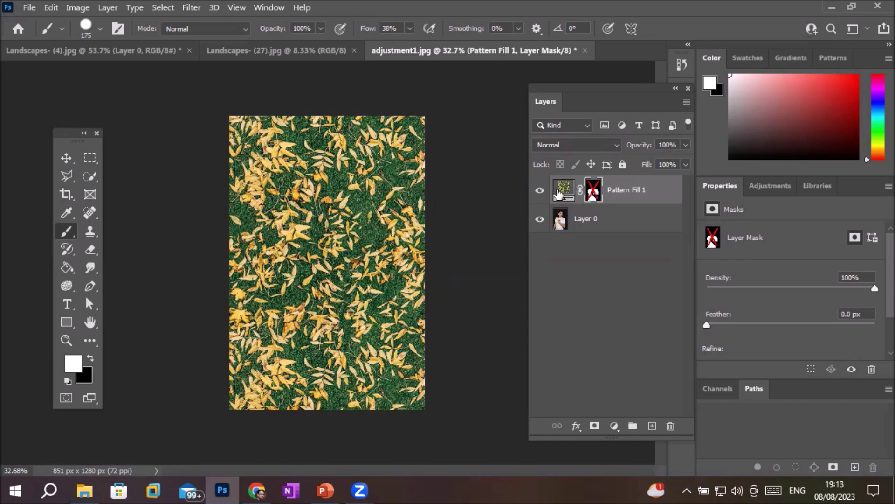
pyautogui.keyDown('shift'); pyautogui.click(595, 190); pyautogui.keyUp('shift')
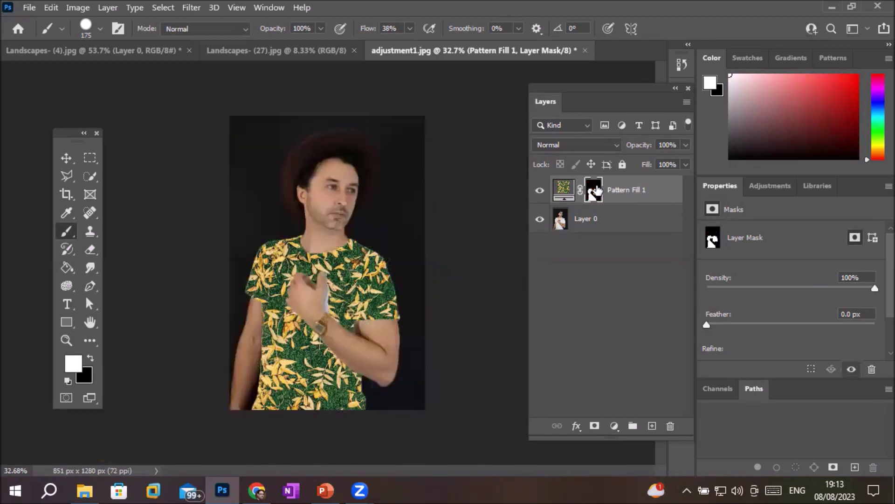
pyautogui.keyDown('shift'); pyautogui.click(597, 190); pyautogui.keyUp('shift')
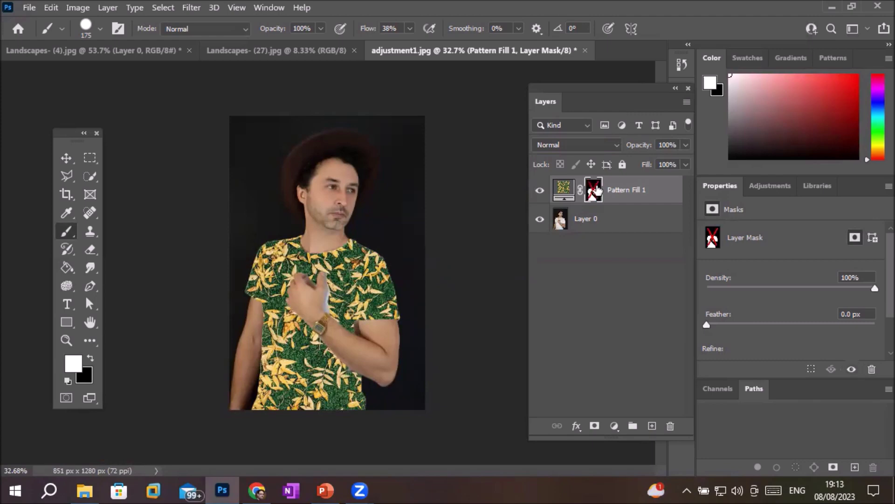
pyautogui.keyDown('shift'); pyautogui.click(597, 190); pyautogui.keyUp('shift')
pyautogui.keyDown('shift'); pyautogui.click(596, 190); pyautogui.keyUp('shift')
pyautogui.keyDown('shift'); pyautogui.click(597, 190); pyautogui.keyUp('shift')
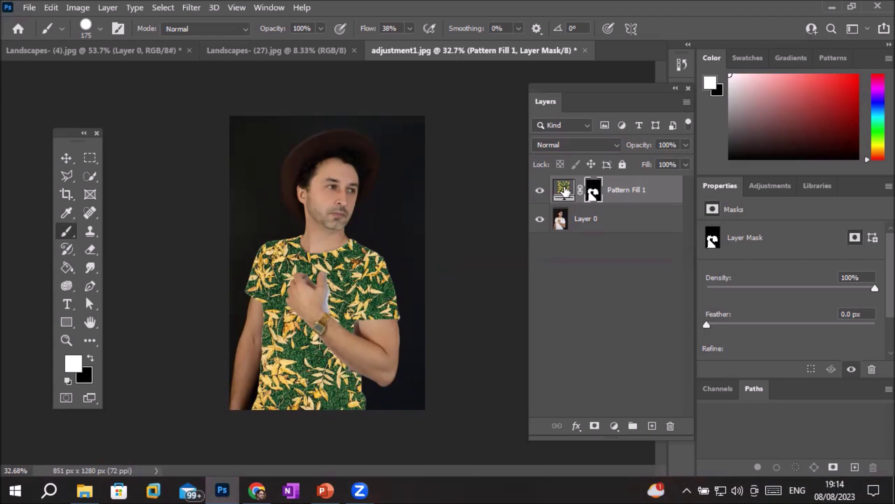
# Delete the whole Pattern Fill 1 layer together with its mask.
pyautogui.click(565, 190)
pyautogui.click(671, 425)
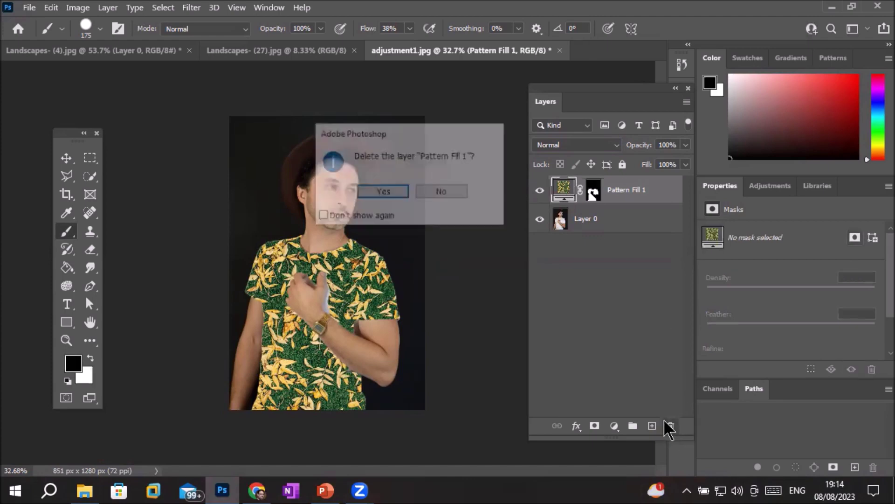
pyautogui.click(408, 195)
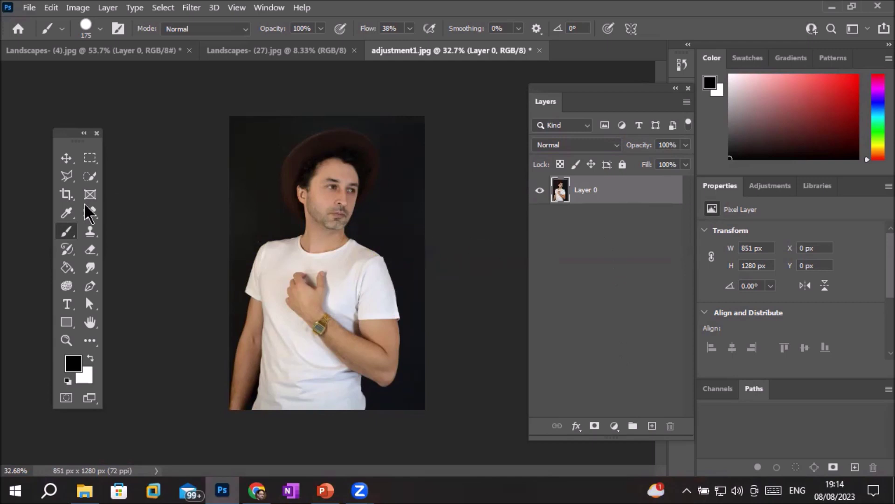
# Select the white T-shirt on Layer 0 with the Quick Selection tool, subtracting the man's lowered arm from the selection.
pyautogui.click(90, 175)
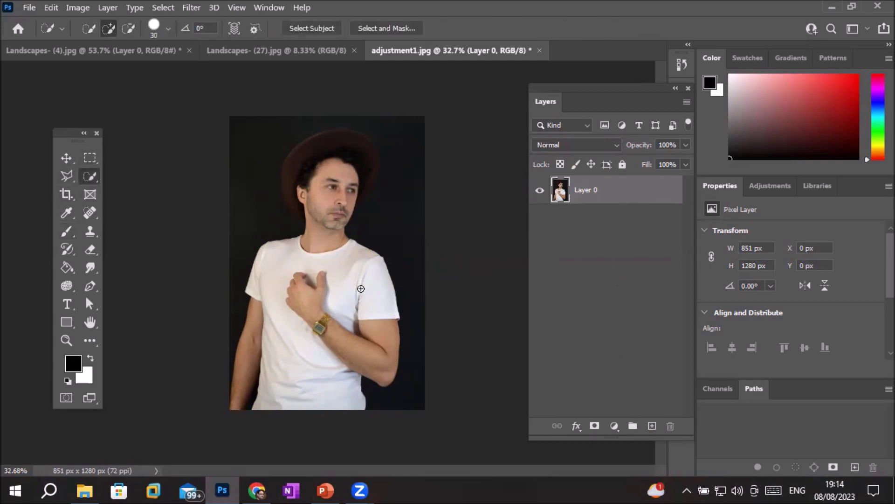
pyautogui.moveTo(265, 313)
pyautogui.mouseDown()
pyautogui.moveTo(283, 360)
pyautogui.moveTo(323, 389)
pyautogui.moveTo(235, 331)
pyautogui.mouseUp()
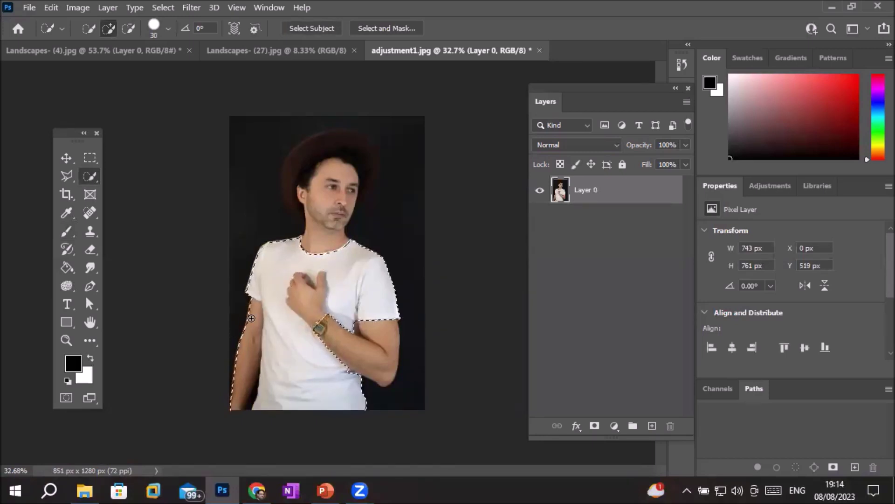
pyautogui.keyDown('alt'); pyautogui.moveTo(251, 318); pyautogui.dragTo(246, 350); pyautogui.keyUp('alt')
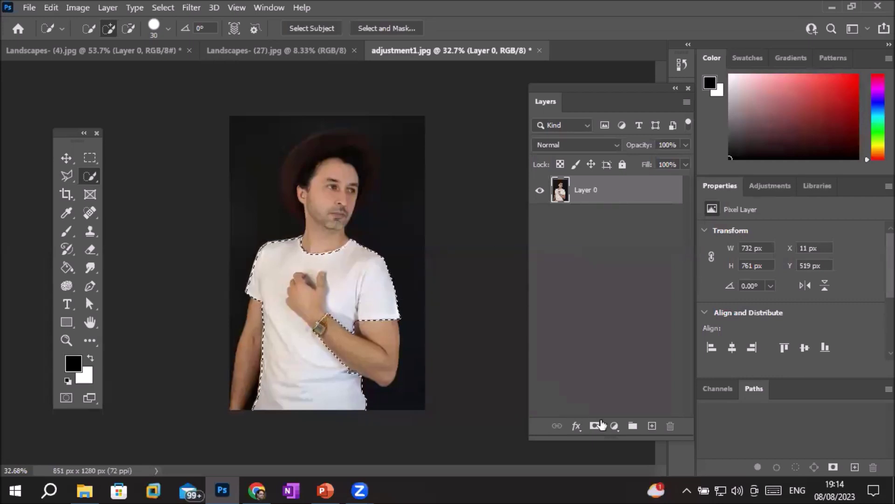
# Add a new empty layer above Layer 0, and toggle Layer 0's visibility off and on to check the stack.
pyautogui.click(653, 426)
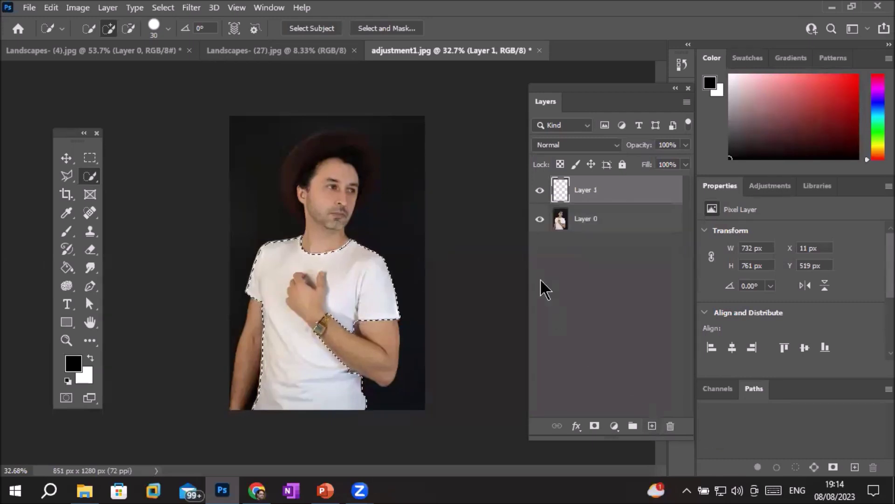
pyautogui.click(539, 220)
pyautogui.click(540, 220)
pyautogui.click(540, 220)
pyautogui.click(540, 223)
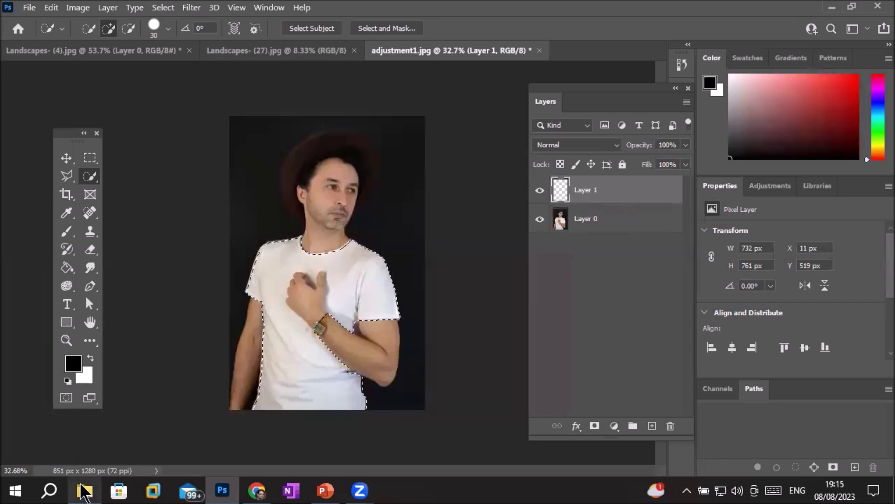
# Find pattern.jpeg in the Models image folder and place it over the man's photo in adjustment1.jpg.
pyautogui.moveTo(84, 490)
pyautogui.click(83, 434)
pyautogui.scroll(-10, 574, 360)
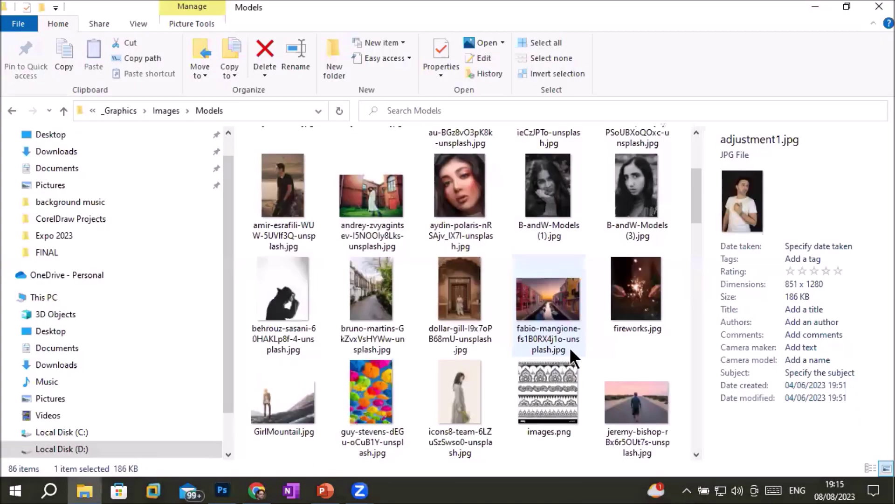
pyautogui.scroll(-5, 570, 348)
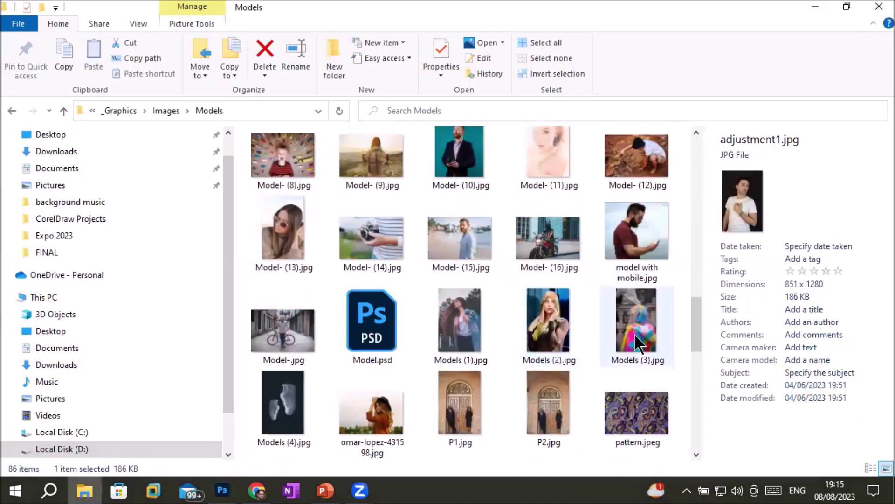
pyautogui.scroll(-5, 637, 334)
pyautogui.scroll(3, 636, 333)
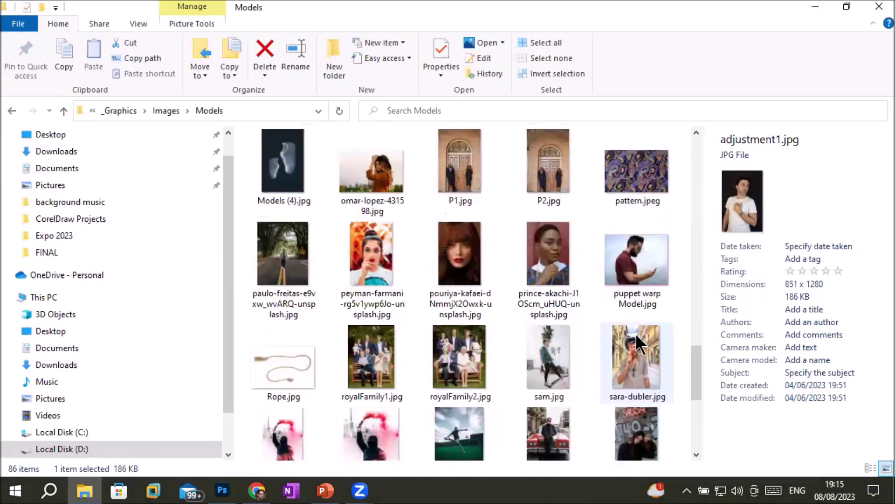
pyautogui.click(644, 182)
pyautogui.moveTo(645, 183); pyautogui.dragTo(583, 180)
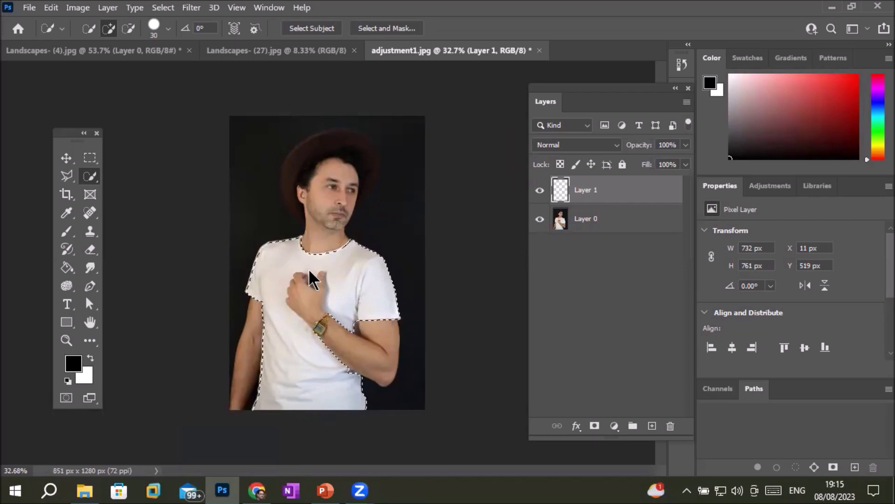
pyautogui.moveTo(308, 267); pyautogui.dragTo(309, 267)
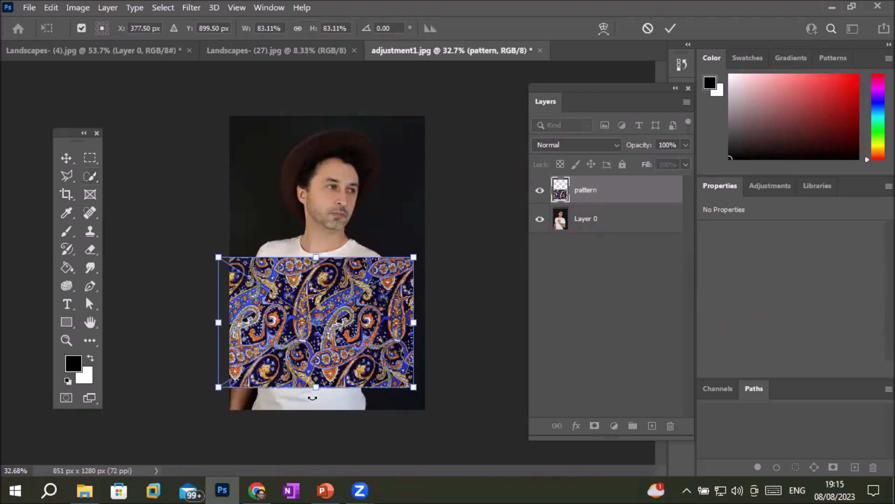
# Try stretching the placed paisley pattern vertically over the shirt, undo both resizes and cancel the placement.
pyautogui.moveTo(318, 388); pyautogui.dragTo(316, 426)
pyautogui.moveTo(313, 256); pyautogui.dragTo(316, 221)
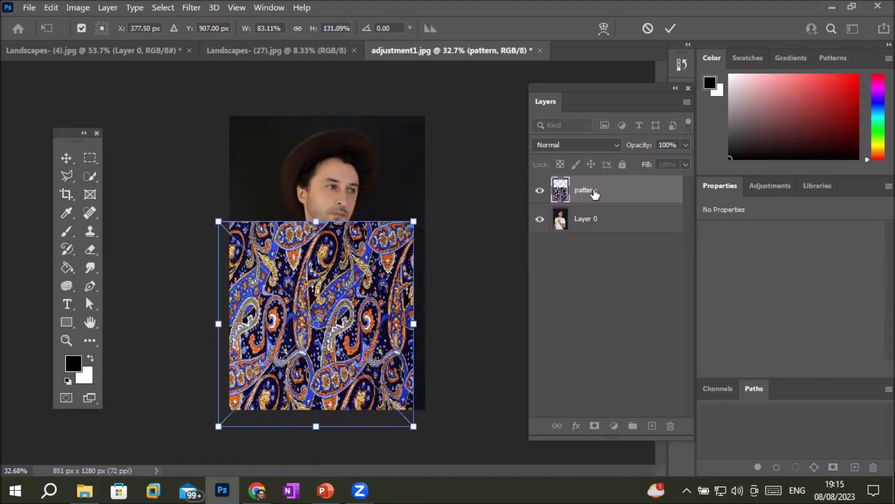
pyautogui.hotkey('ctrl', 'z')
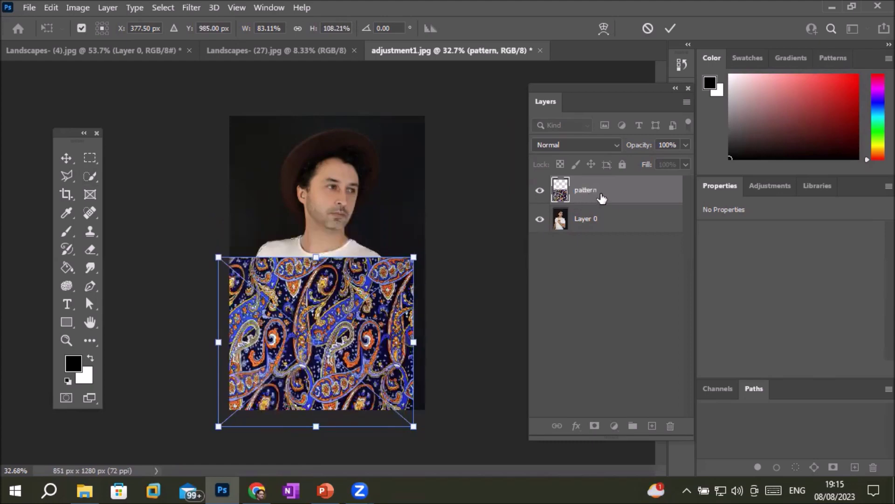
pyautogui.hotkey('ctrl', 'z')
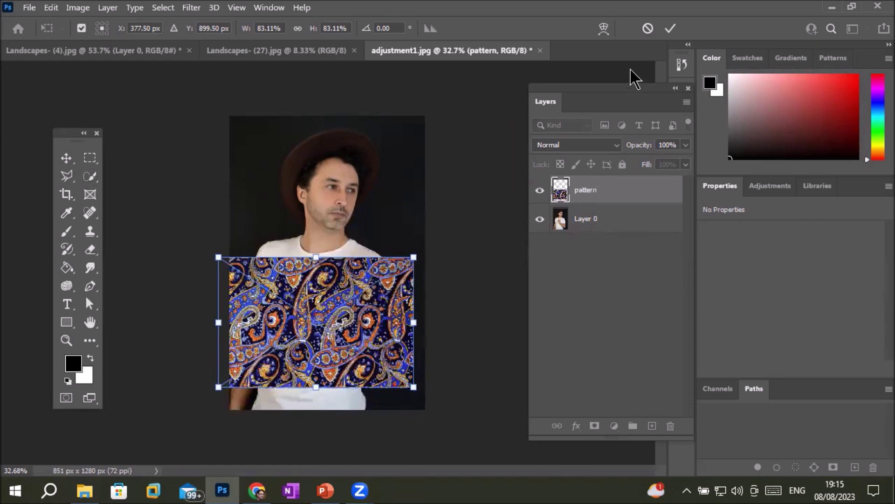
pyautogui.click(647, 28)
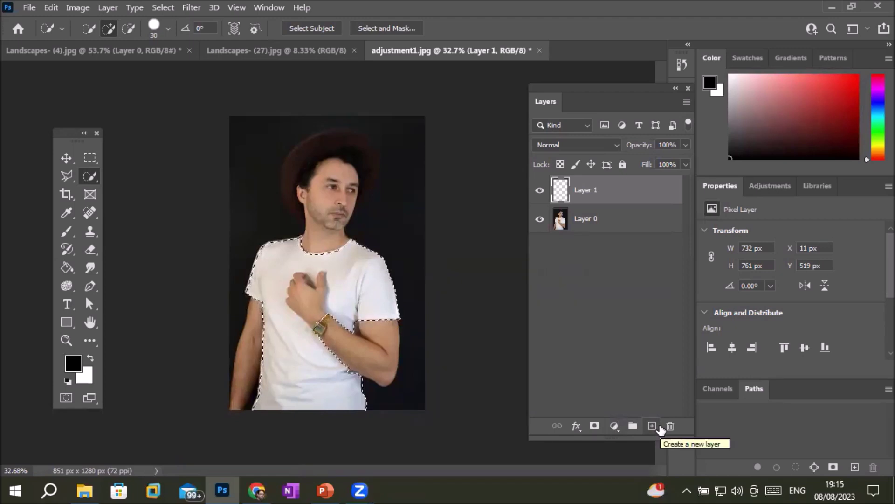
# Add another empty layer above Layer 1 and place pattern.jpeg on it, stretched to 133.87% height over the shirt area.
pyautogui.click(652, 426)
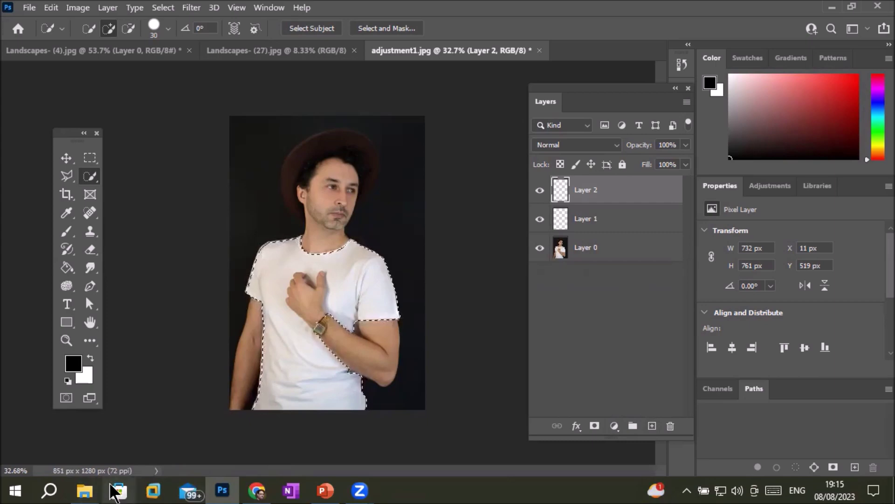
pyautogui.click(94, 491)
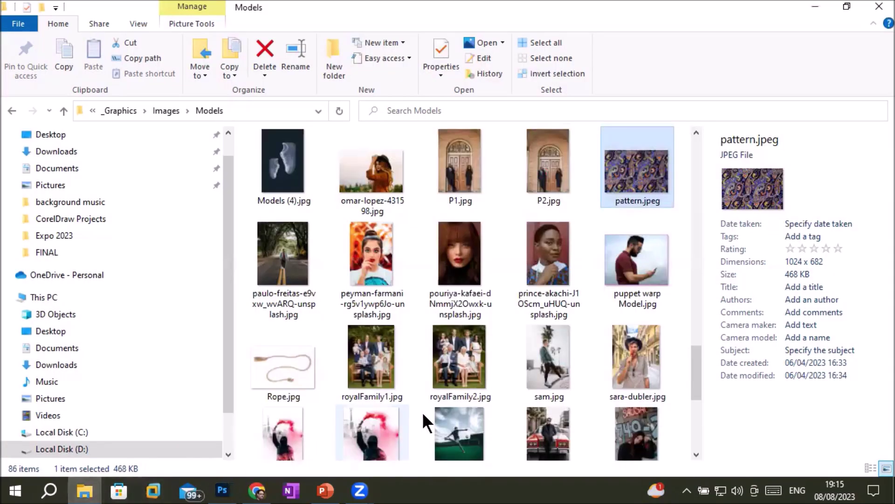
pyautogui.moveTo(627, 194); pyautogui.dragTo(547, 216)
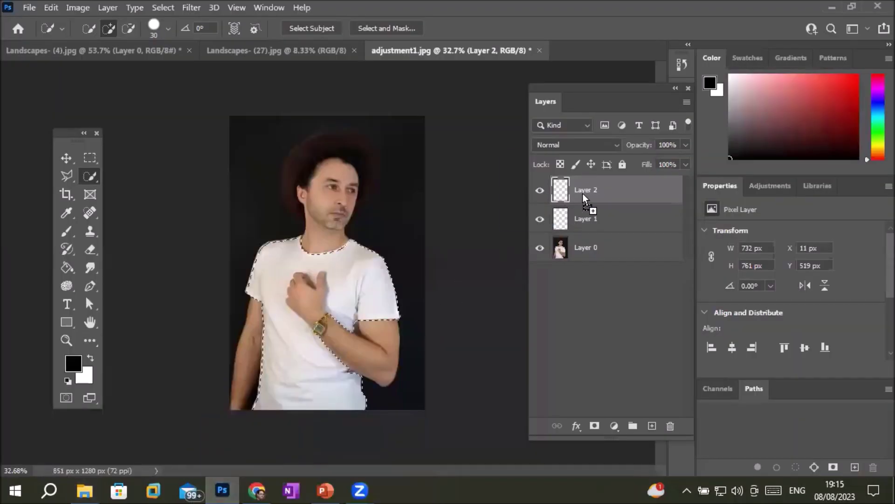
pyautogui.moveTo(346, 232); pyautogui.dragTo(315, 222)
pyautogui.moveTo(317, 391); pyautogui.dragTo(316, 432)
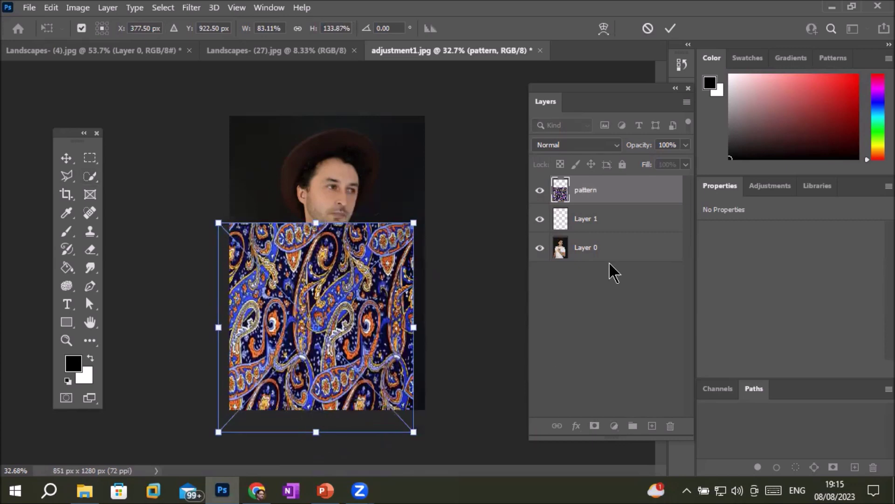
pyautogui.click(670, 28)
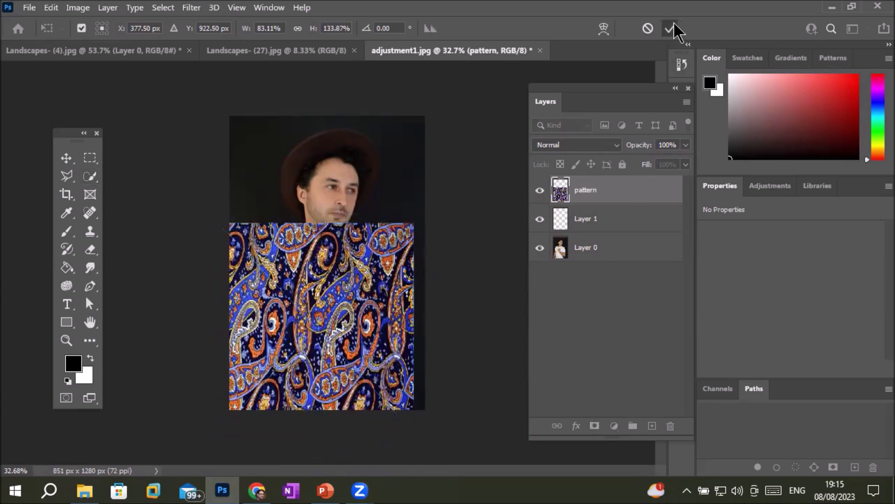
# Try clipping the pattern layer to the empty Layer 1, and release the clipping mask.
pyautogui.keyDown('alt'); pyautogui.click(625, 201); pyautogui.keyUp('alt')
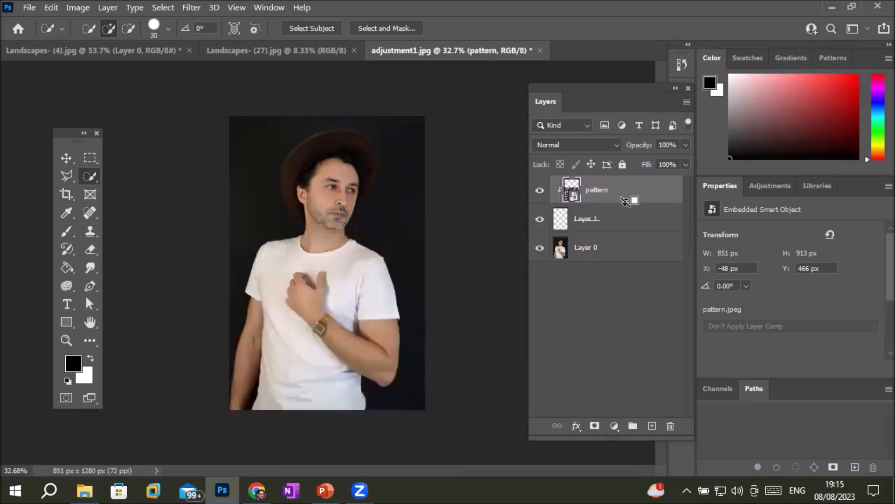
pyautogui.keyDown('alt'); pyautogui.click(616, 206); pyautogui.keyUp('alt')
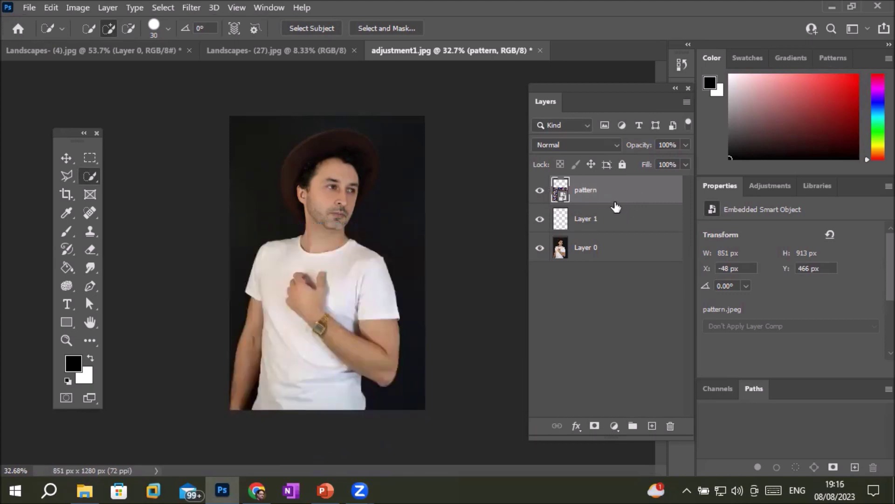
# Delete the empty Layer 1, try clipping the pattern layer to Layer 0, and release the clipping mask.
pyautogui.click(588, 227)
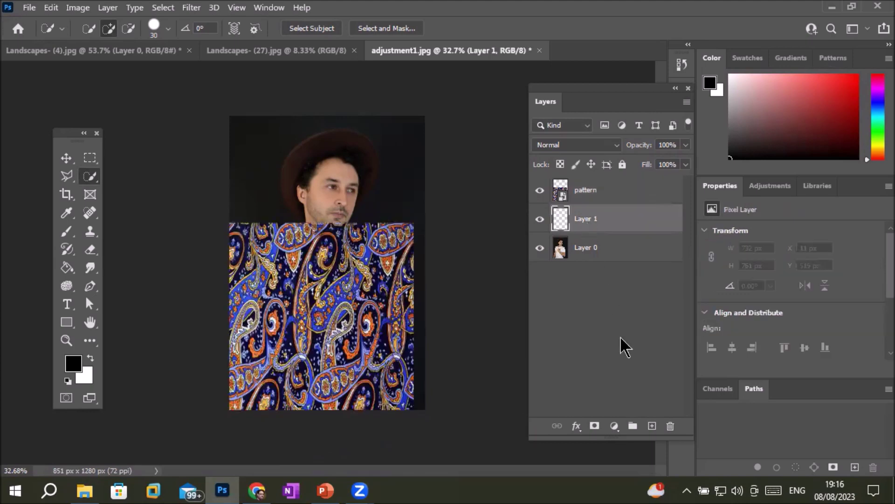
pyautogui.click(670, 425)
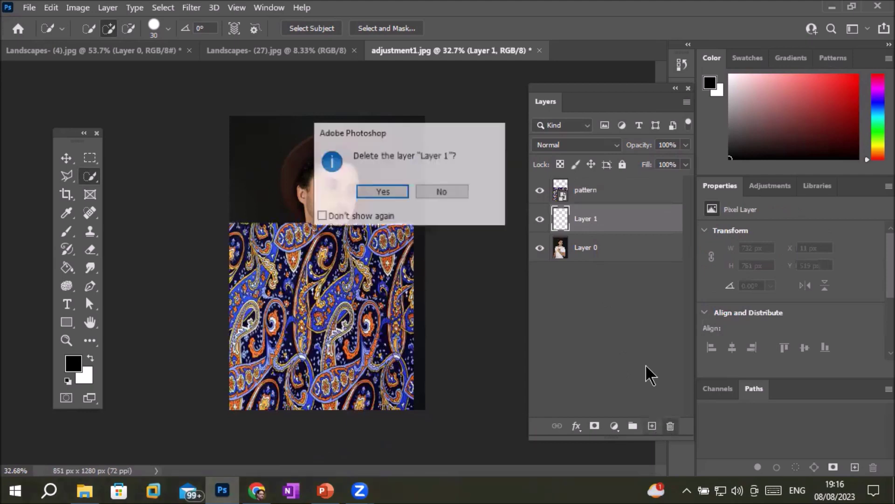
pyautogui.click(384, 191)
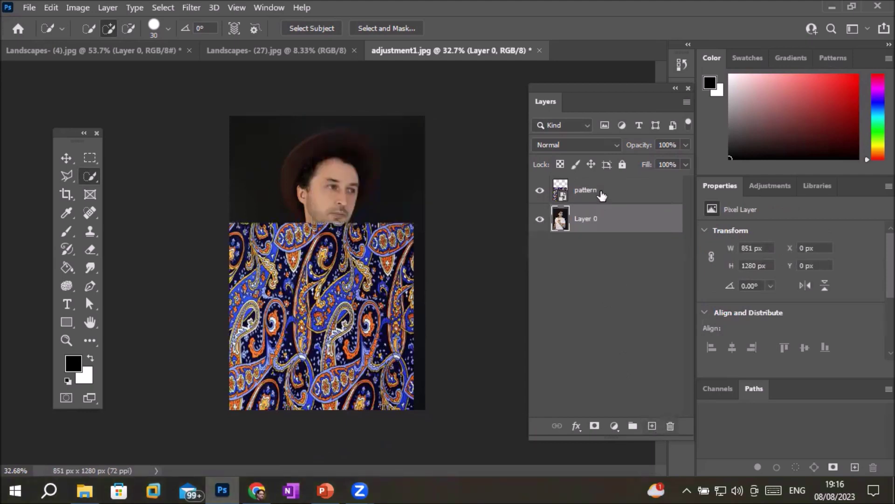
pyautogui.moveTo(623, 212); pyautogui.dragTo(629, 203)
pyautogui.keyDown('alt'); pyautogui.click(631, 201); pyautogui.keyUp('alt')
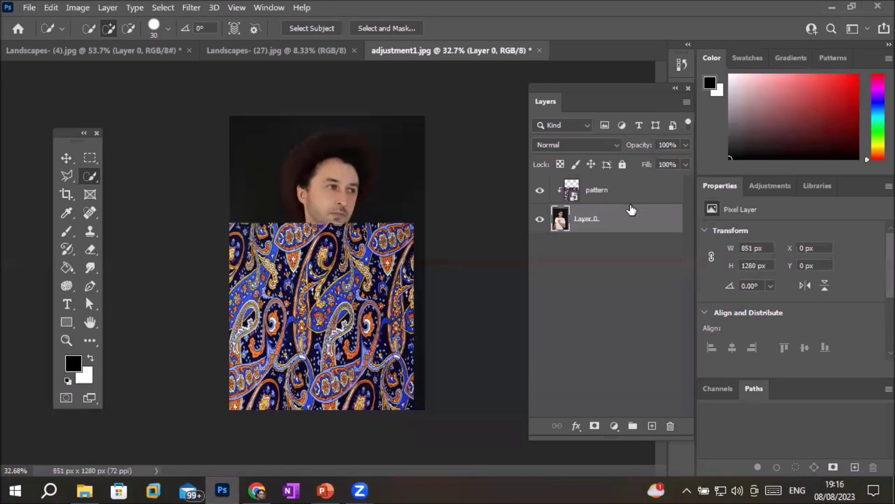
pyautogui.keyDown('alt'); pyautogui.click(635, 204); pyautogui.keyUp('alt')
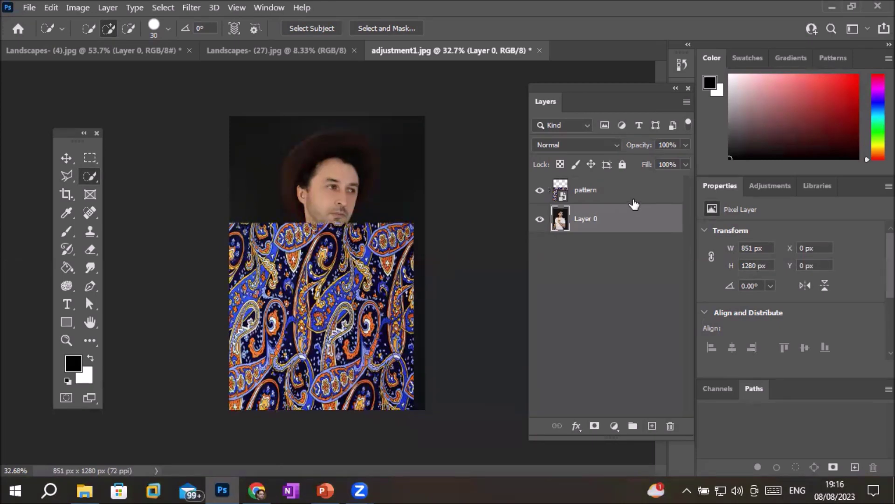
# Undo back to before the pattern was placed, with Layer 1, the empty Layer 2 and the shirt selection restored.
pyautogui.hotkey('ctrl', 'z')
pyautogui.hotkey('ctrl', 'z')
pyautogui.hotkey('ctrl', 'z')
pyautogui.hotkey('ctrl', 'z')
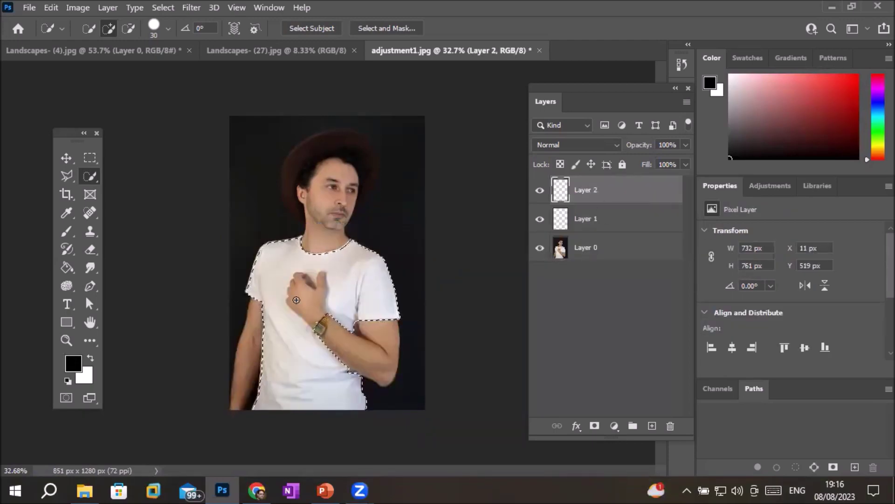
# Duplicate Layer 0 and open pattern.jpeg from the Models folder as a separate document.
pyautogui.click(591, 250)
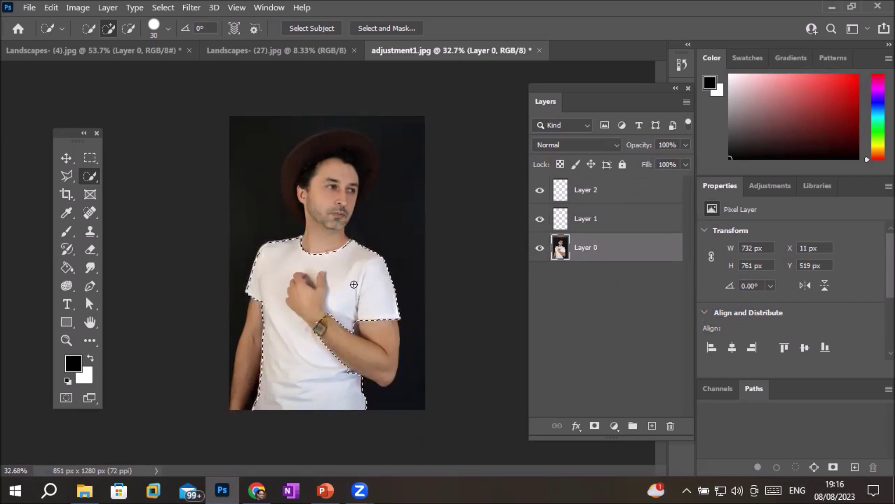
pyautogui.moveTo(606, 260); pyautogui.dragTo(653, 425)
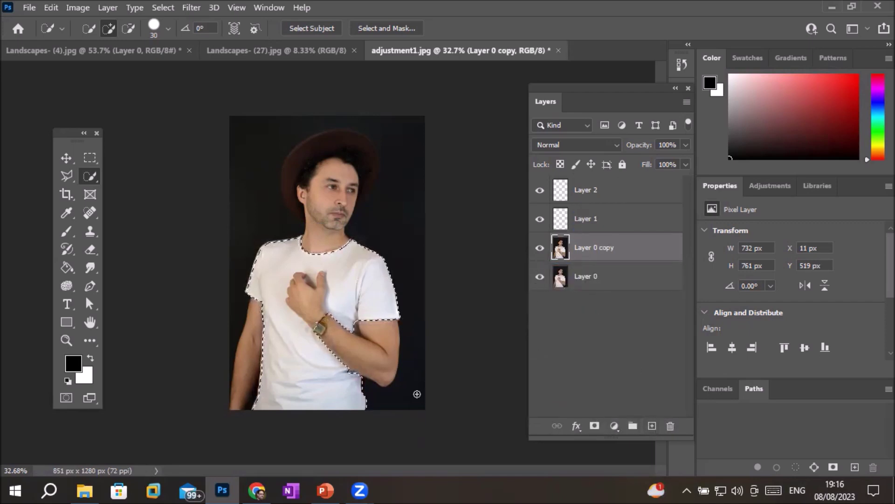
pyautogui.click(83, 491)
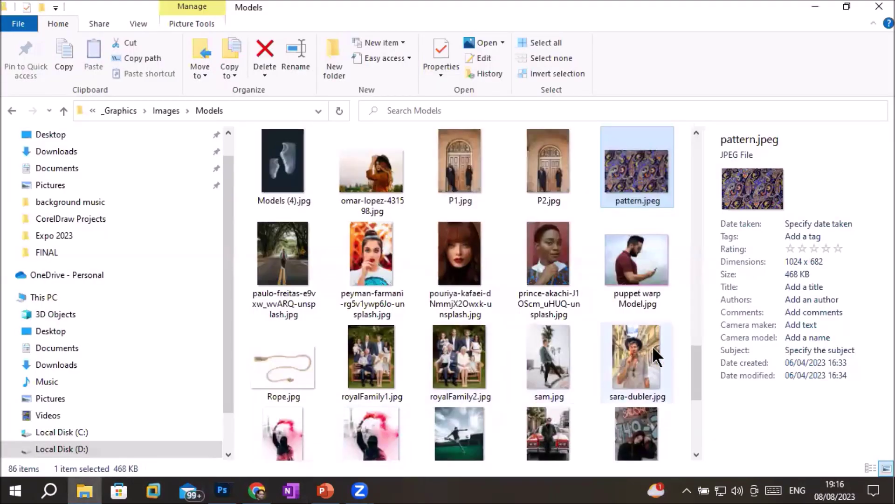
pyautogui.moveTo(645, 180); pyautogui.dragTo(596, 214)
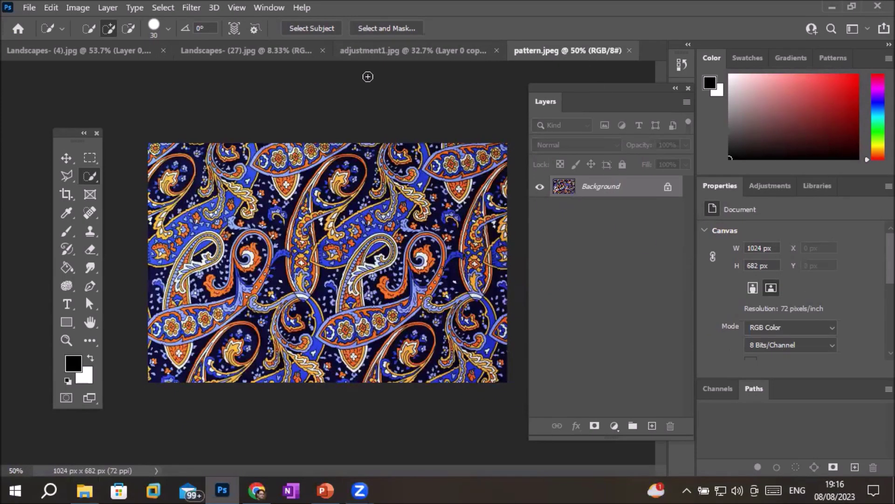
# Copy the paisley image from pattern.jpeg into adjustment1.jpg with the Move tool, over the man's torso.
pyautogui.click(67, 158)
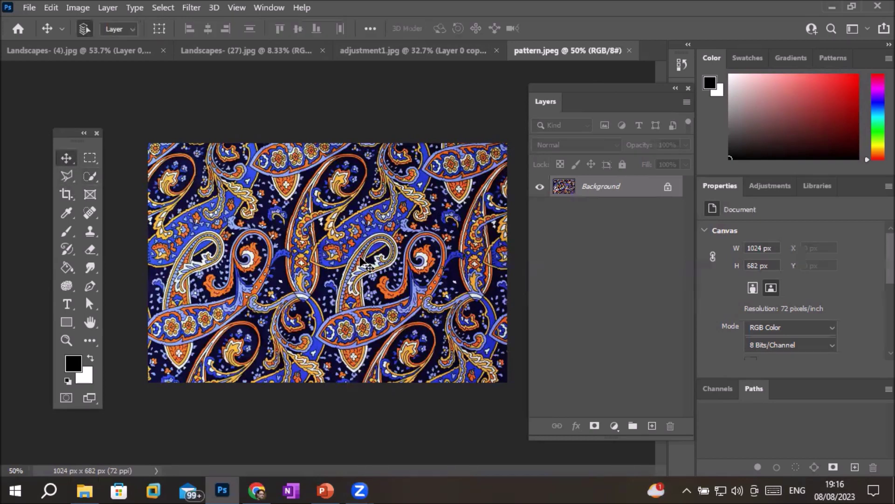
pyautogui.moveTo(405, 85); pyautogui.dragTo(404, 55)
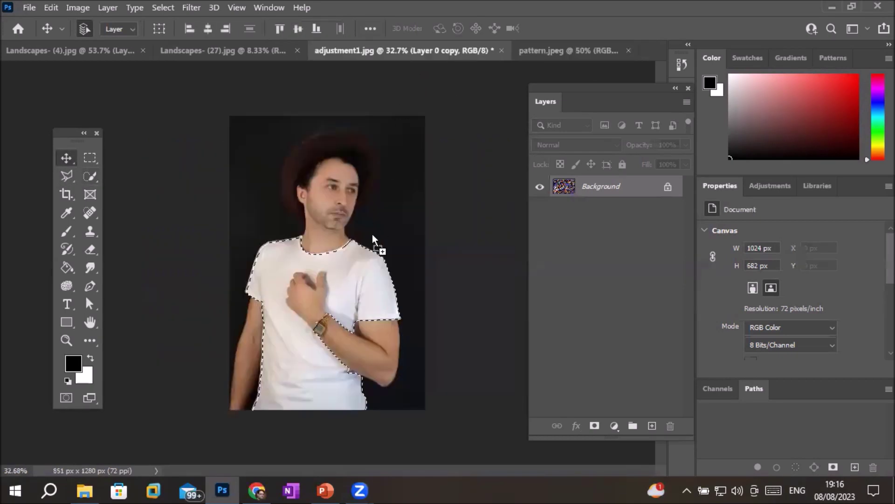
pyautogui.moveTo(354, 298); pyautogui.dragTo(353, 295)
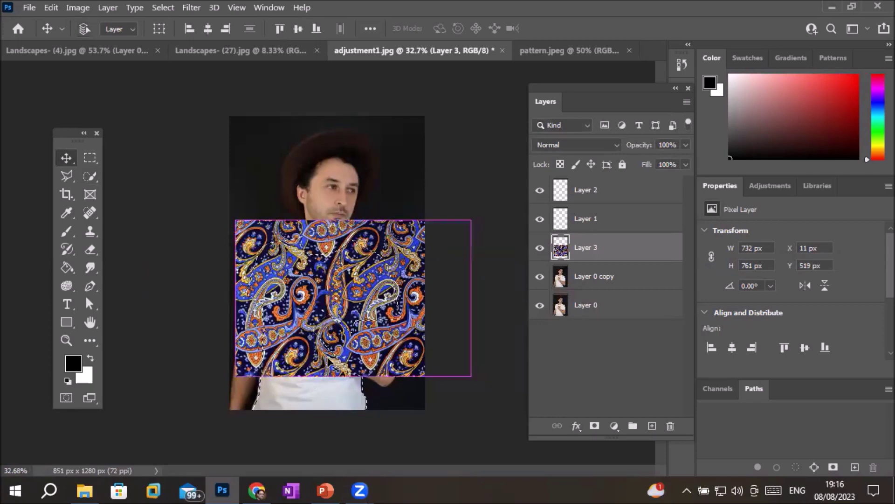
# Try scaling the selected part of the paisley layer to 128.55% and clipping the layer to Layer 0 copy.
pyautogui.hotkey('ctrl', 't')
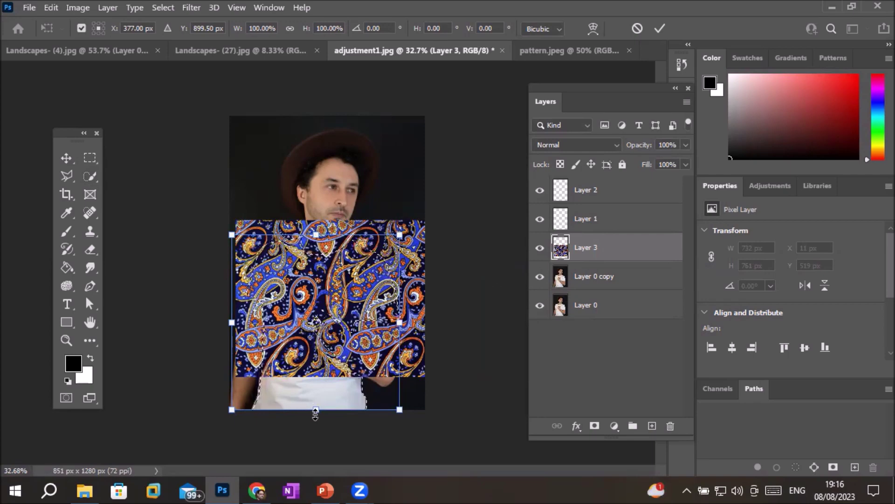
pyautogui.moveTo(315, 413); pyautogui.dragTo(316, 459)
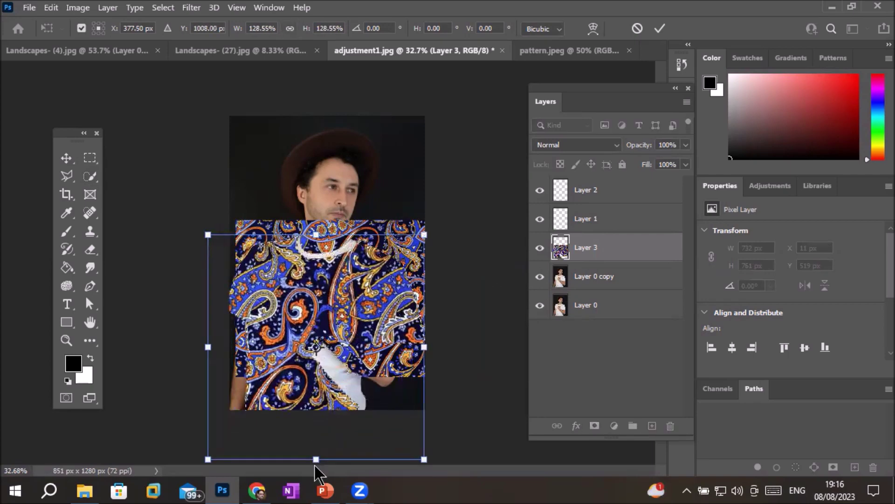
pyautogui.press('Return')
pyautogui.keyDown('alt'); pyautogui.click(597, 263); pyautogui.keyUp('alt')
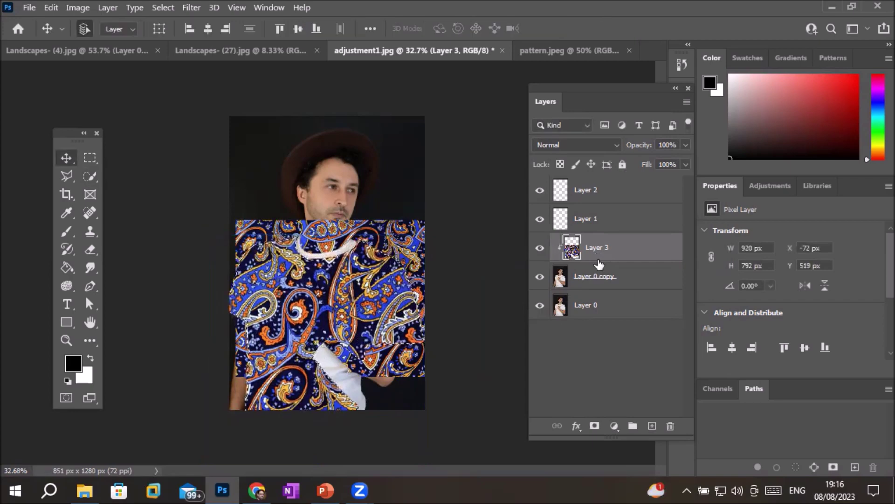
# Undo the clipping, the scaling, the copied paisley layer and the duplicate of Layer 0.
pyautogui.hotkey('ctrl', 'z')
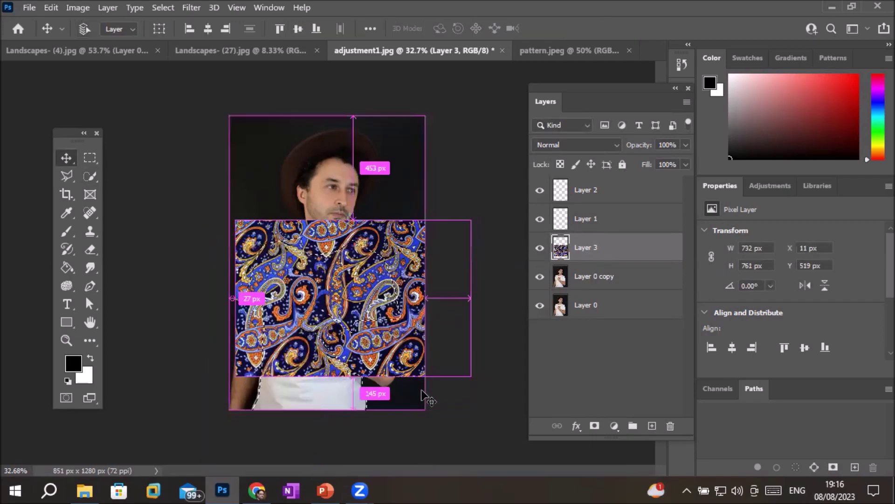
pyautogui.hotkey('ctrl', 'z')
pyautogui.hotkey('ctrl', 'z')
pyautogui.hotkey('ctrl', 'z')
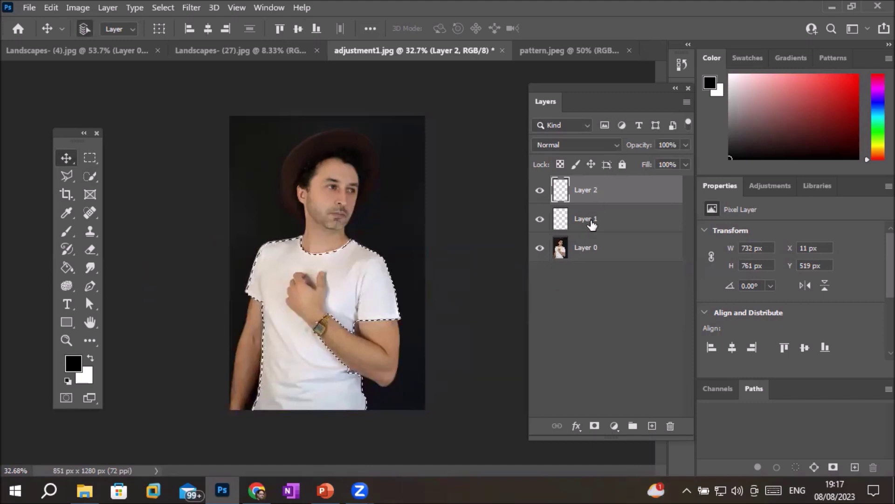
# Delete the two empty layers, Layer 1 and Layer 2.
pyautogui.keyDown('shift'); pyautogui.click(592, 229); pyautogui.keyUp('shift')
pyautogui.click(670, 425)
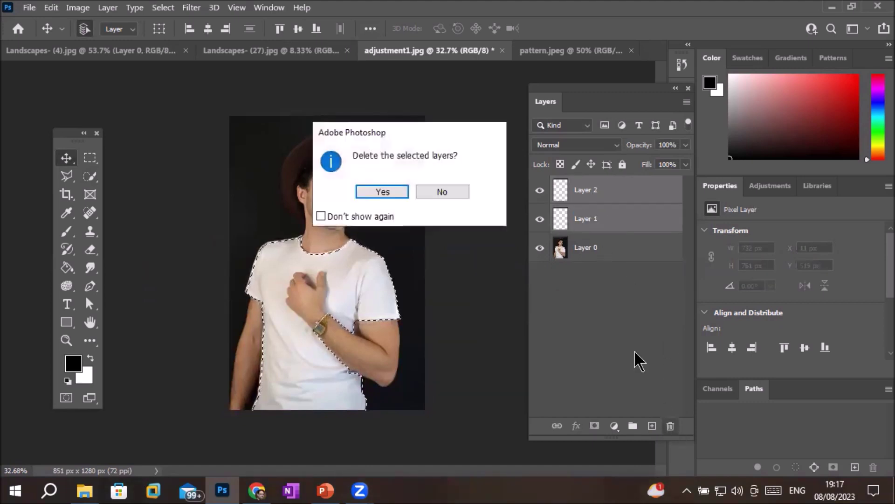
pyautogui.click(388, 189)
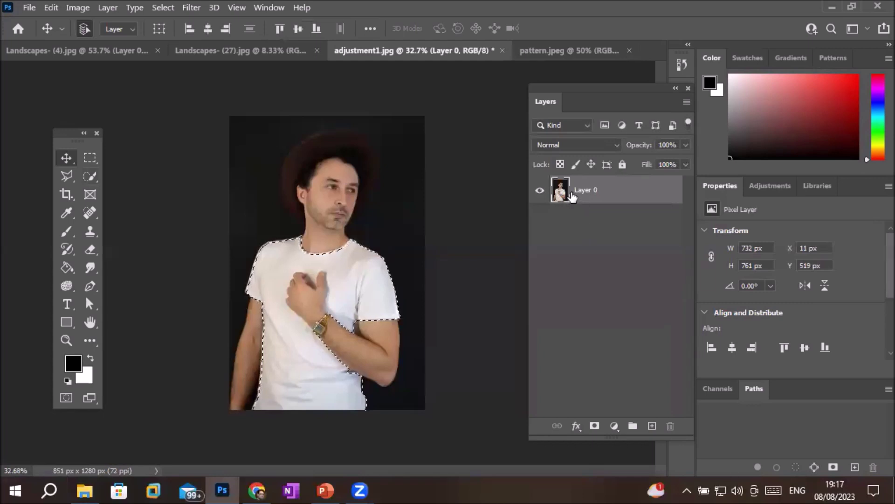
# Try copying the selected shirt onto its own layer, check it with Layer 0 hidden, and delete the copy.
pyautogui.hotkey('ctrl', 'j')
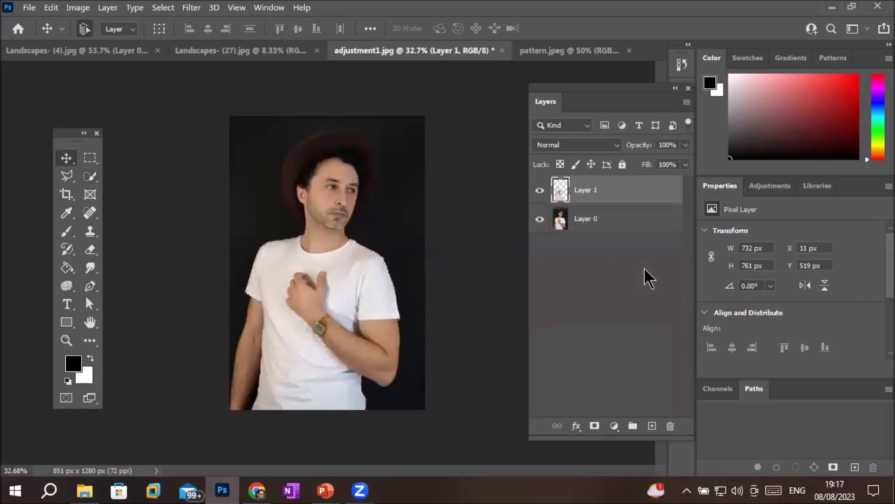
pyautogui.click(541, 225)
pyautogui.click(540, 225)
pyautogui.click(541, 223)
pyautogui.press('Delete')
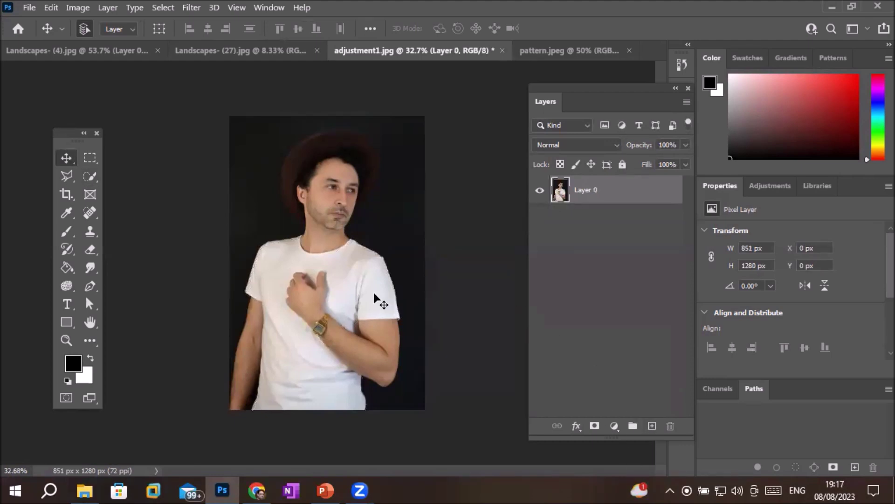
# Select the white T-shirt on Layer 0 with the Quick Selection tool, excluding the man's hand and arm.
pyautogui.click(90, 176)
pyautogui.moveTo(368, 292)
pyautogui.mouseDown()
pyautogui.moveTo(337, 274)
pyautogui.moveTo(288, 268)
pyautogui.moveTo(277, 329)
pyautogui.moveTo(324, 406)
pyautogui.moveTo(329, 366)
pyautogui.mouseUp()
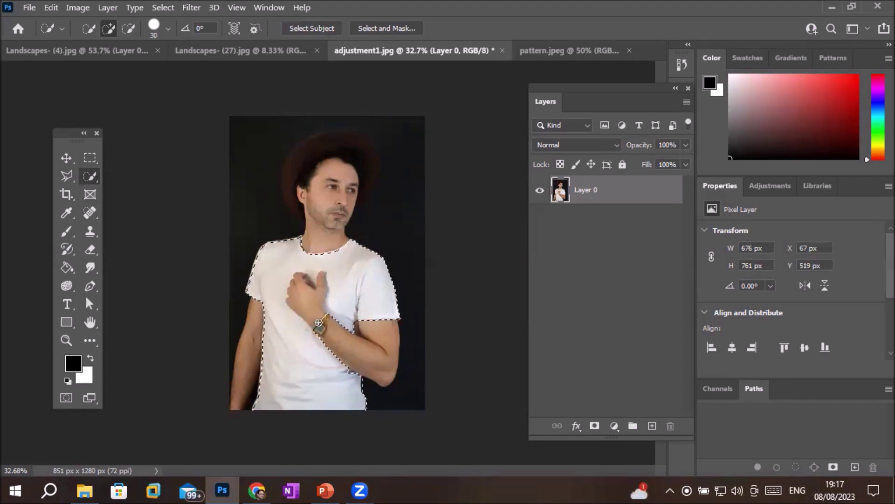
pyautogui.moveTo(310, 319); pyautogui.dragTo(300, 299)
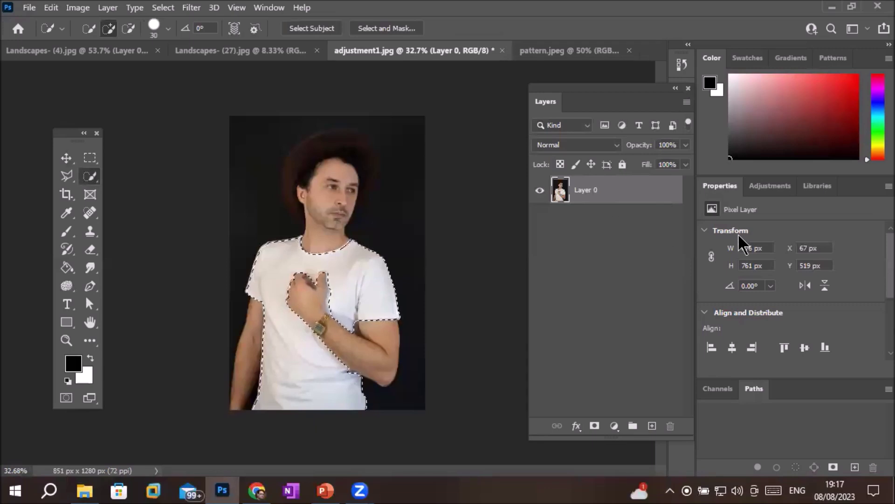
# Copy the selected shirt to a new layer and check the cutout by briefly hiding Layer 0.
pyautogui.hotkey('ctrl', 'j')
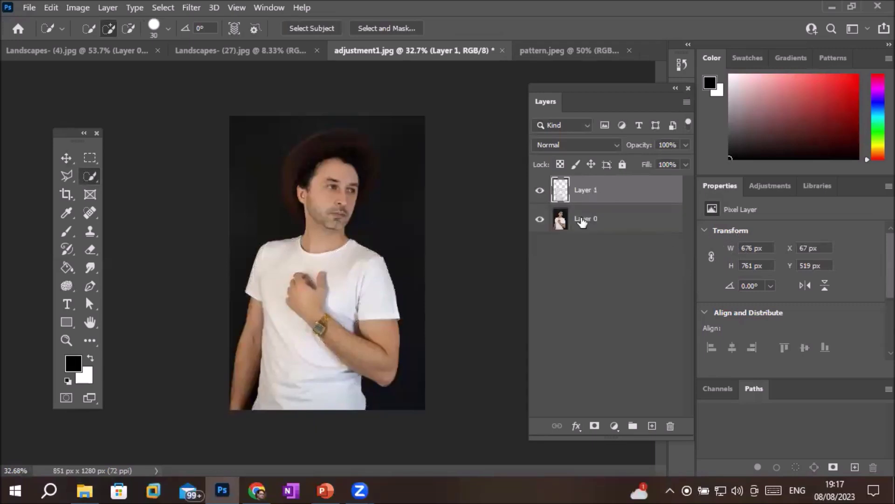
pyautogui.click(540, 220)
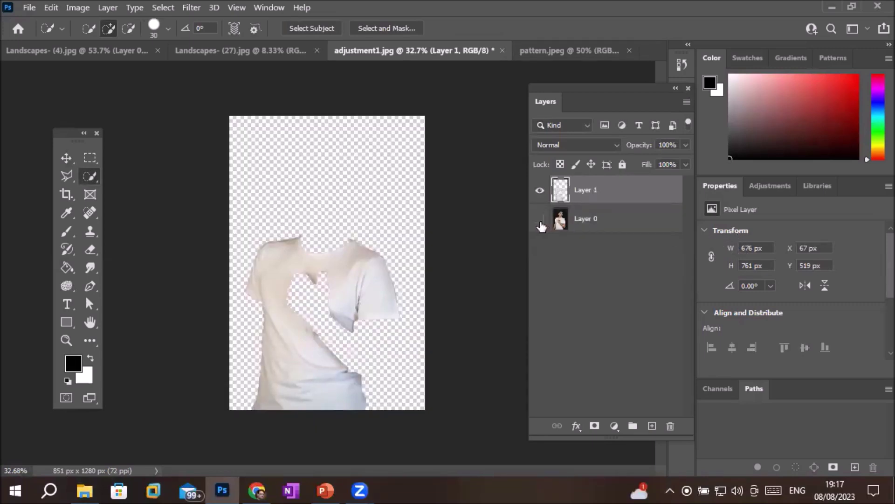
pyautogui.click(540, 219)
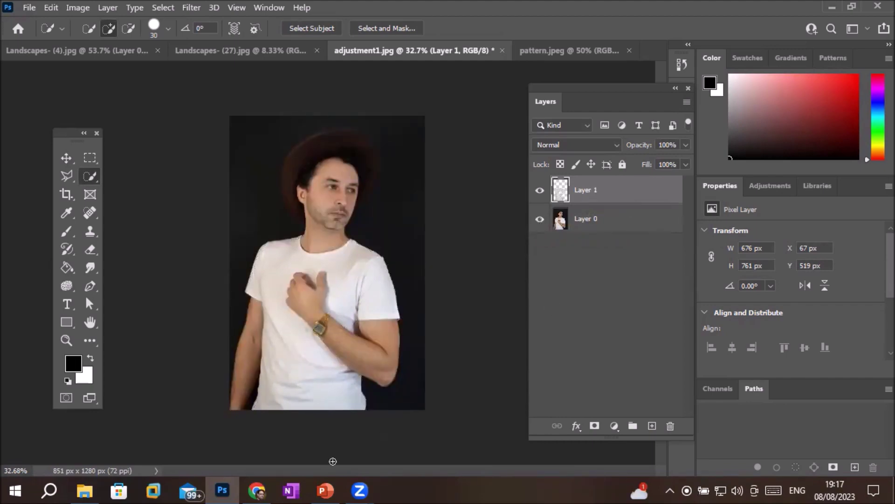
# Place pattern.jpeg above the shirt cutout, stretch it to 155.72% height, and clip it to Layer 1.
pyautogui.click(85, 488)
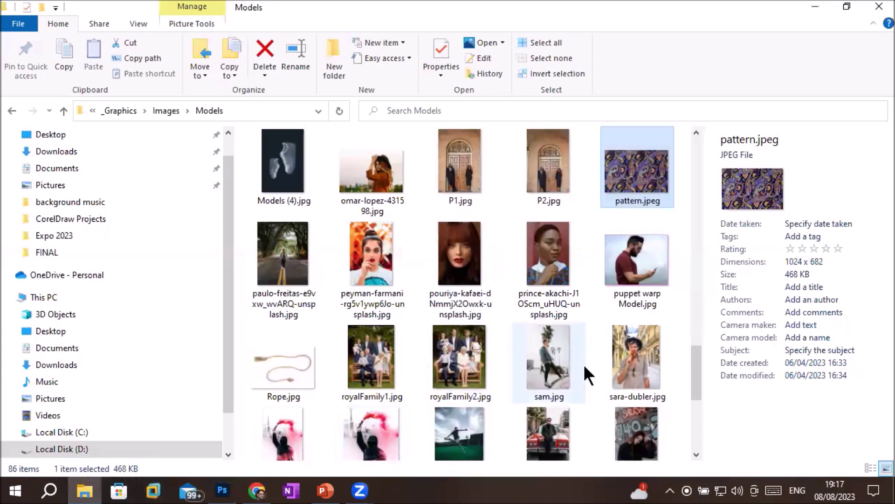
pyautogui.moveTo(644, 182); pyautogui.dragTo(324, 256)
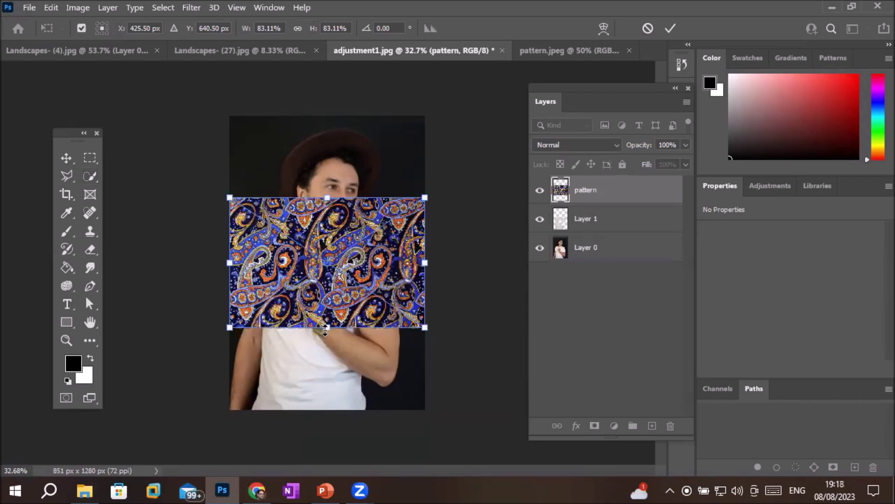
pyautogui.moveTo(325, 329); pyautogui.dragTo(326, 440)
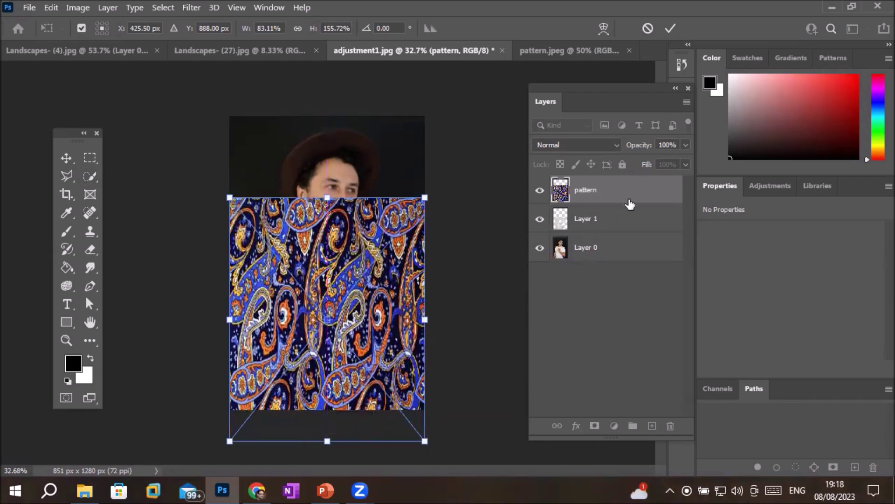
pyautogui.click(671, 29)
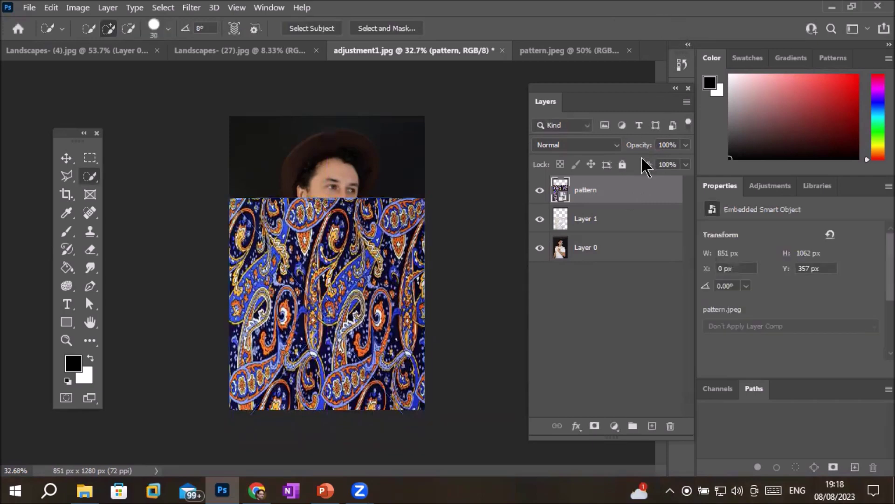
pyautogui.keyDown('alt'); pyautogui.click(624, 202); pyautogui.keyUp('alt')
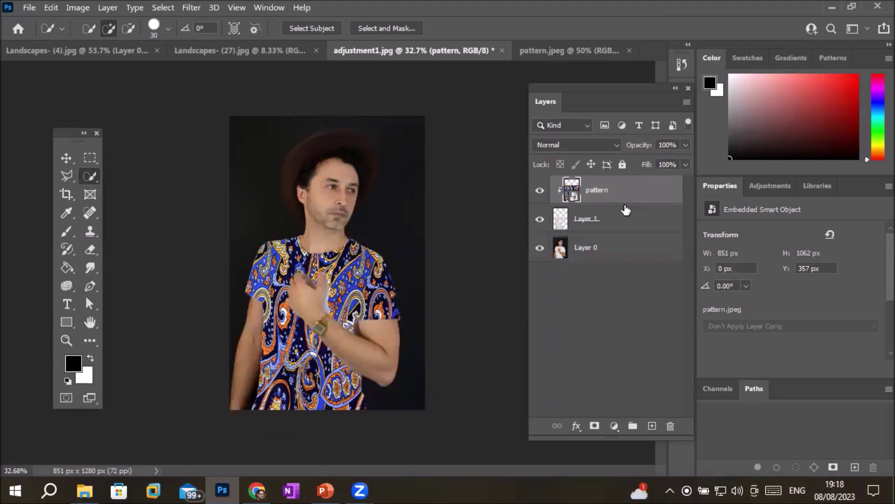
# Preview blend modes such as Lighten on the clipped pattern over the shirt, and return it to Normal.
pyautogui.scroll(3, 317, 315)
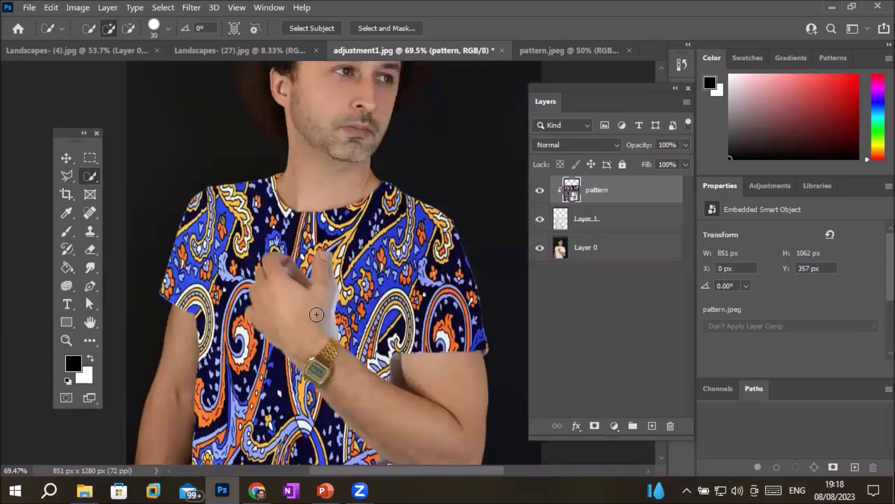
pyautogui.click(613, 146)
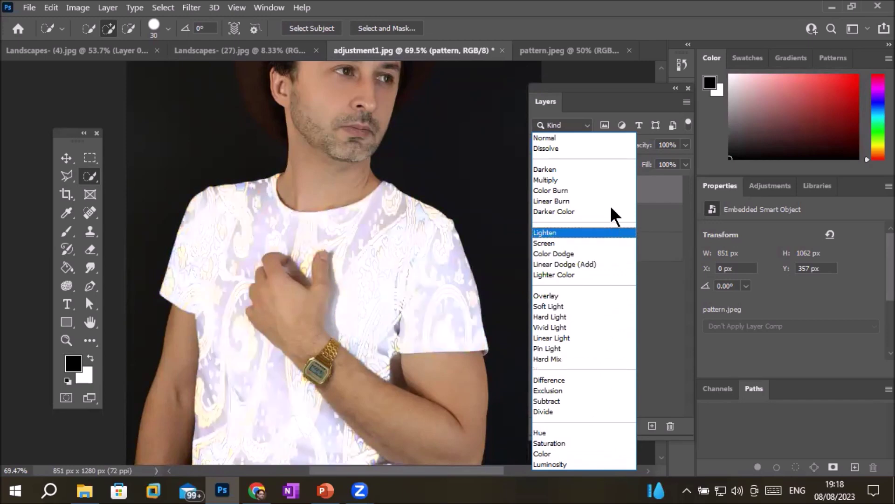
pyautogui.click(592, 138)
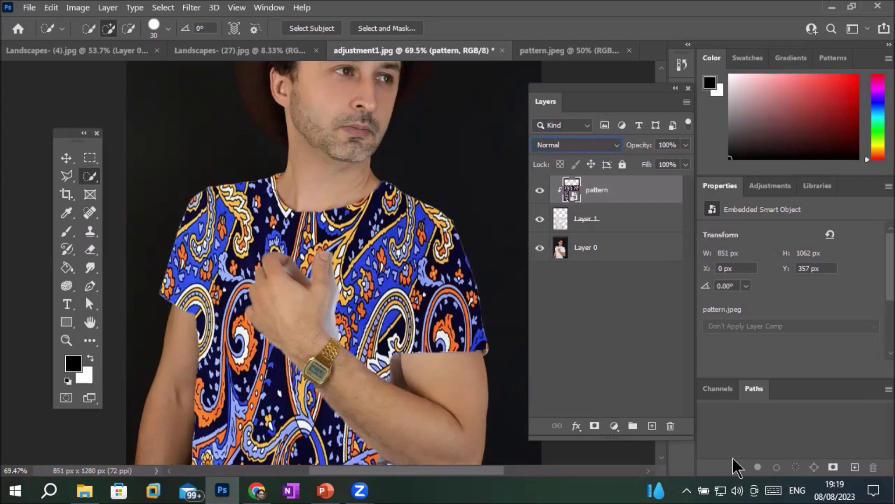
pyautogui.click(614, 426)
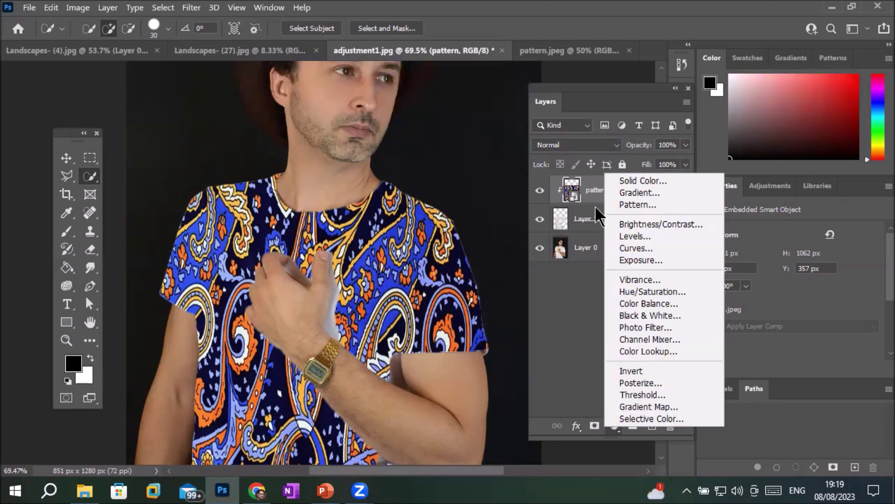
pyautogui.click(590, 192)
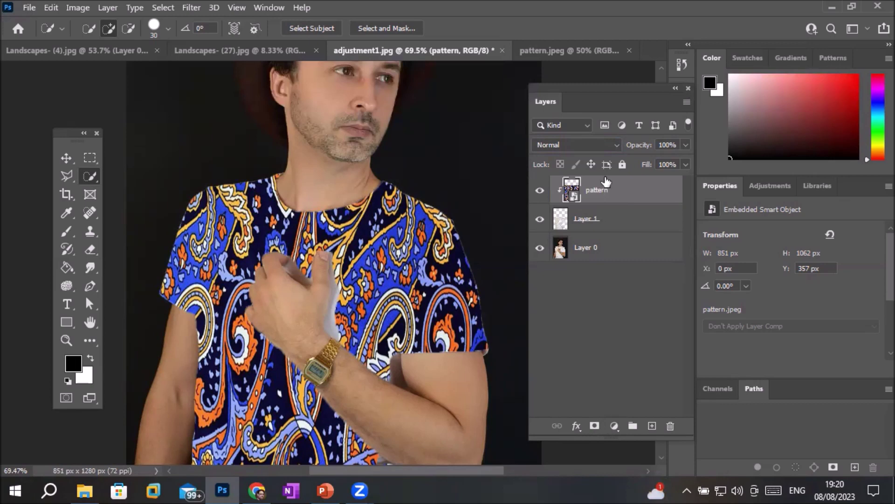
# Place the colourful umbrellas photo from the Models folder into adjustment1.jpg, above the pattern layer, at 28.14% scale.
pyautogui.click(85, 491)
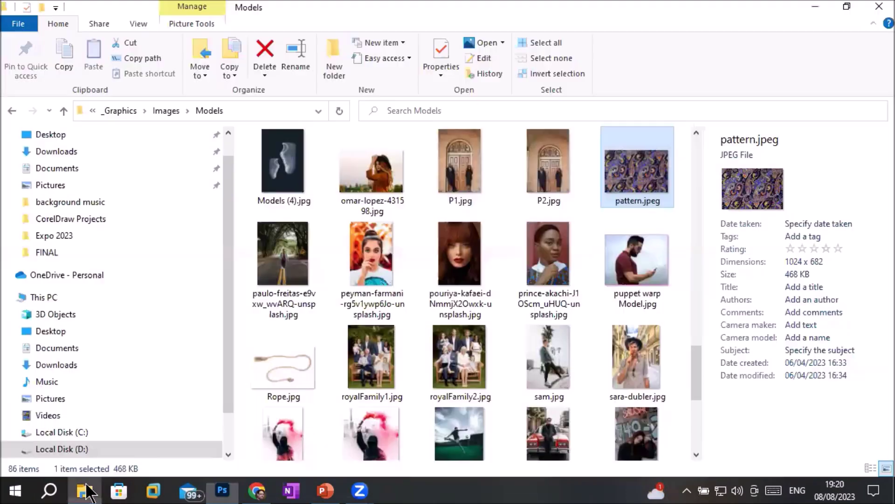
pyautogui.scroll(-5, 647, 416)
pyautogui.moveTo(556, 343); pyautogui.dragTo(333, 266)
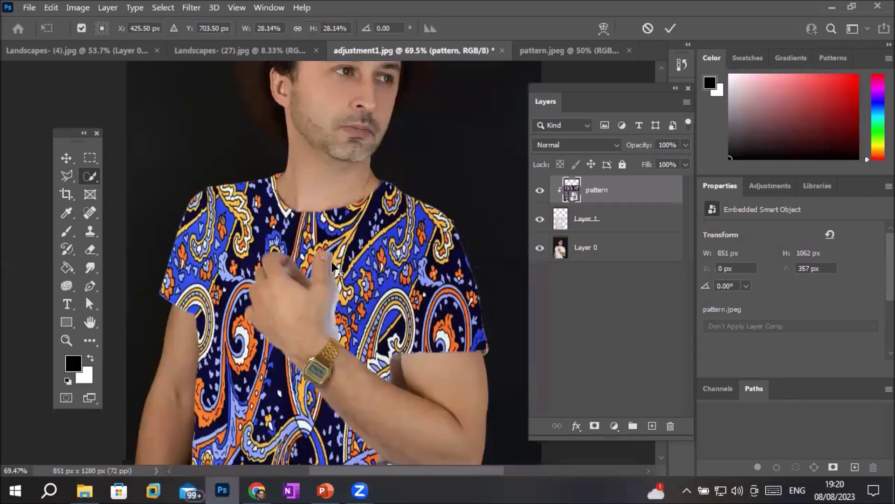
pyautogui.scroll(-2, 332, 263)
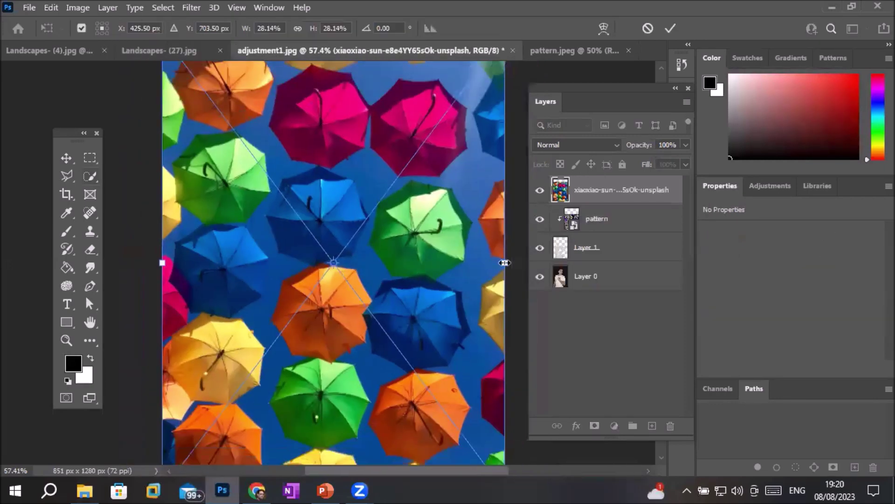
# Delete the pattern layer and clip the umbrellas image to the shirt cutout on Layer 1.
pyautogui.click(590, 219)
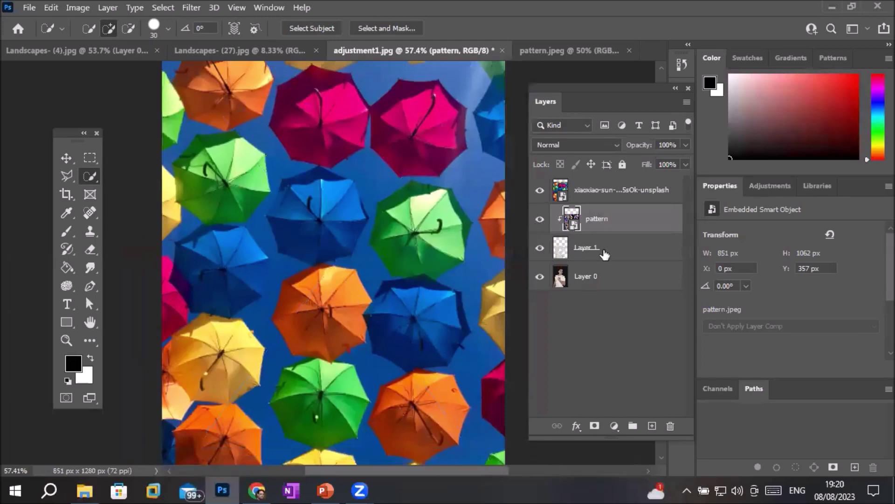
pyautogui.click(670, 425)
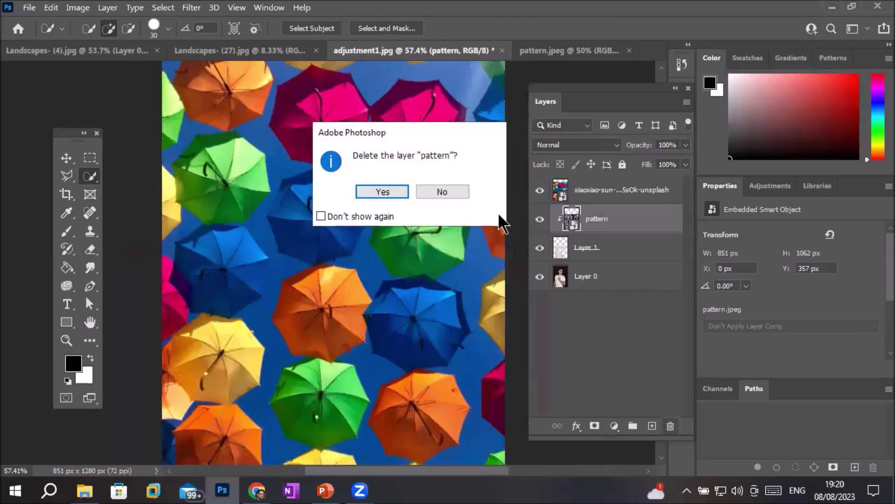
pyautogui.click(385, 186)
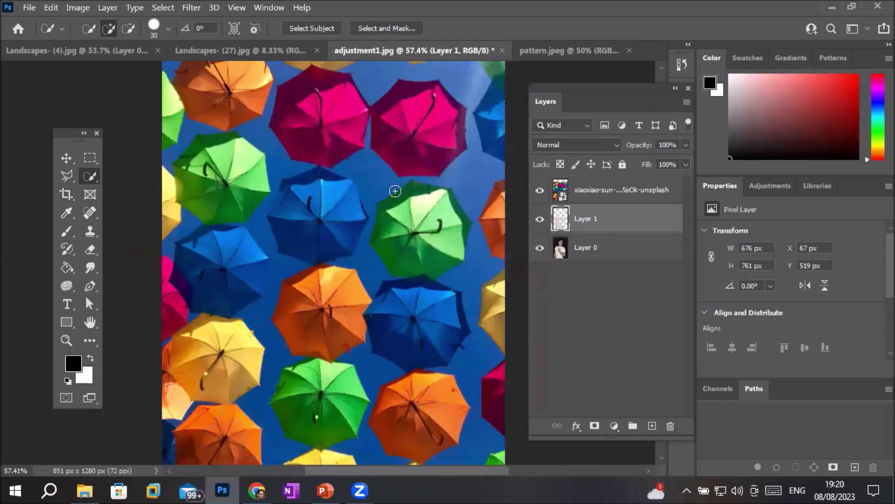
pyautogui.moveTo(620, 194)
pyautogui.mouseDown()
pyautogui.moveTo(623, 214)
pyautogui.moveTo(624, 200)
pyautogui.mouseUp()
pyautogui.keyDown('alt'); pyautogui.click(624, 200); pyautogui.keyUp('alt')
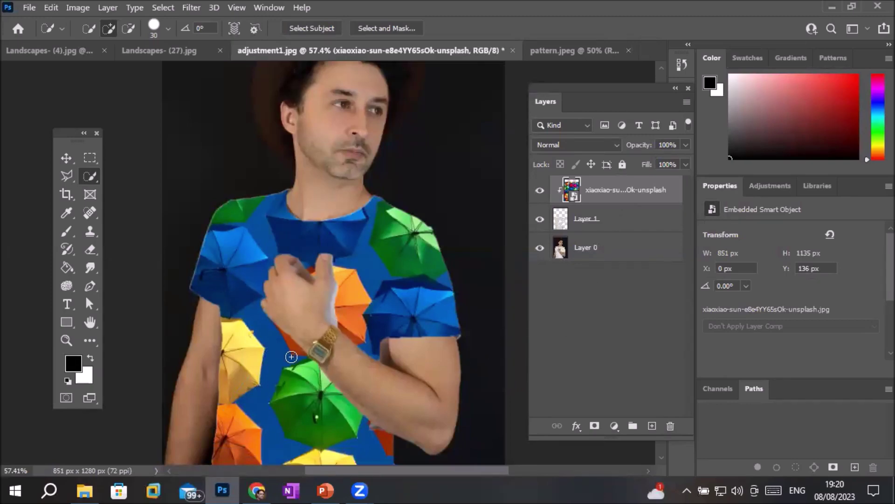
# Examine the shirt cutout's edge between the man's hand and watch strap at close range.
pyautogui.scroll(10, 317, 325)
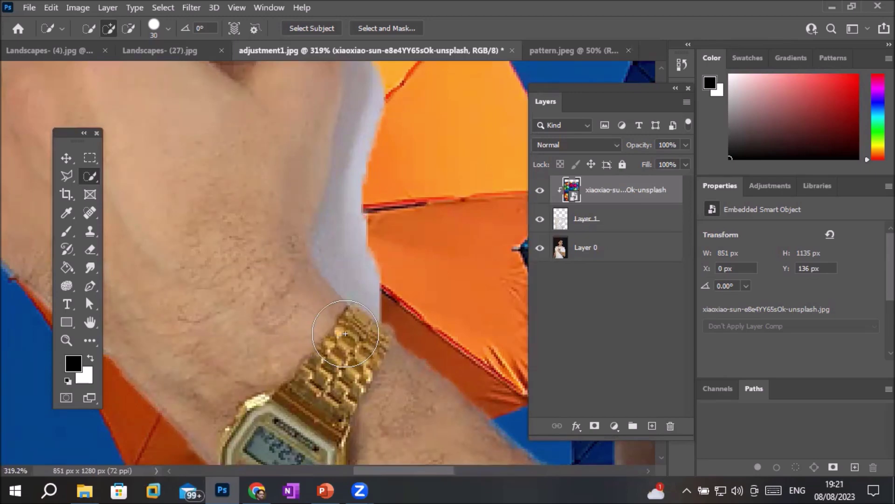
pyautogui.scroll(-10, 353, 329)
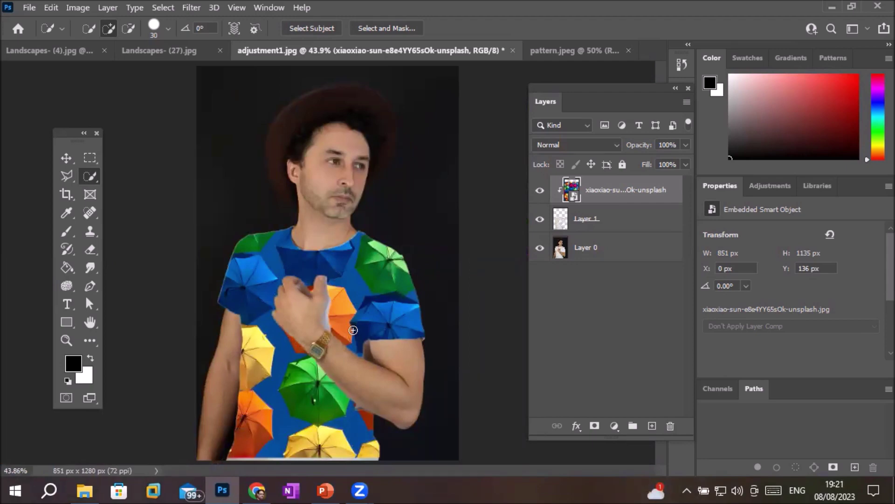
pyautogui.scroll(8, 289, 344)
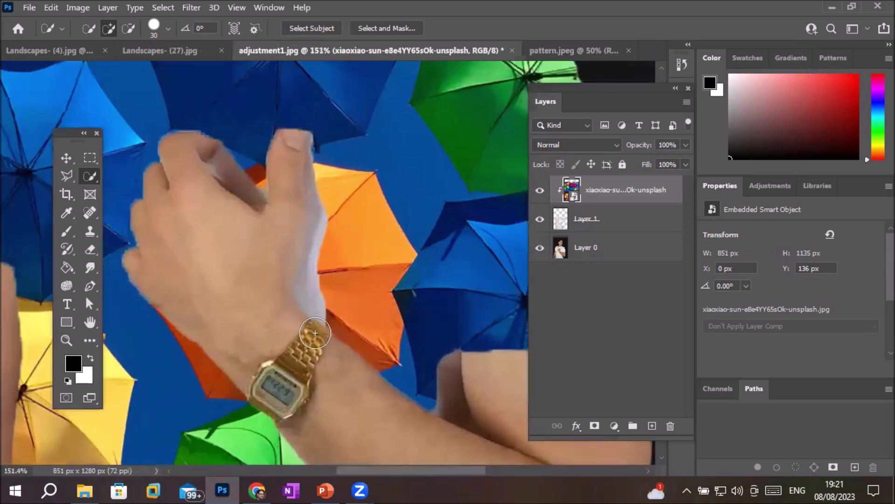
pyautogui.scroll(7, 315, 332)
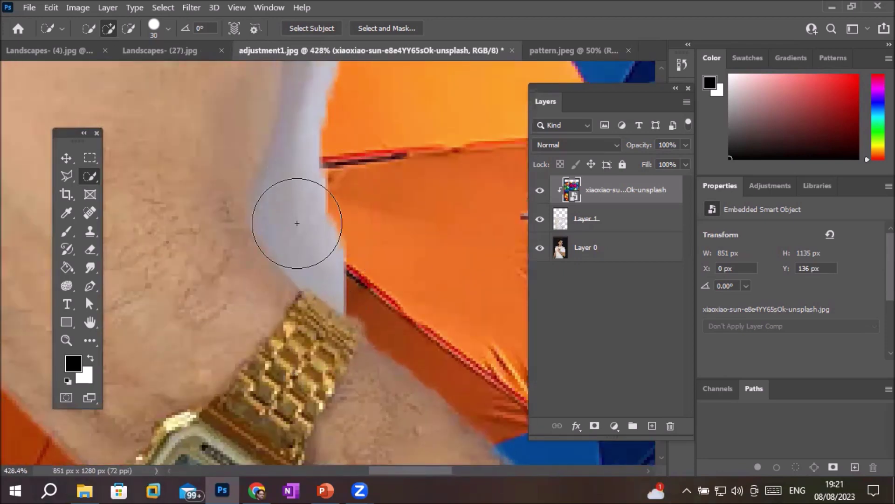